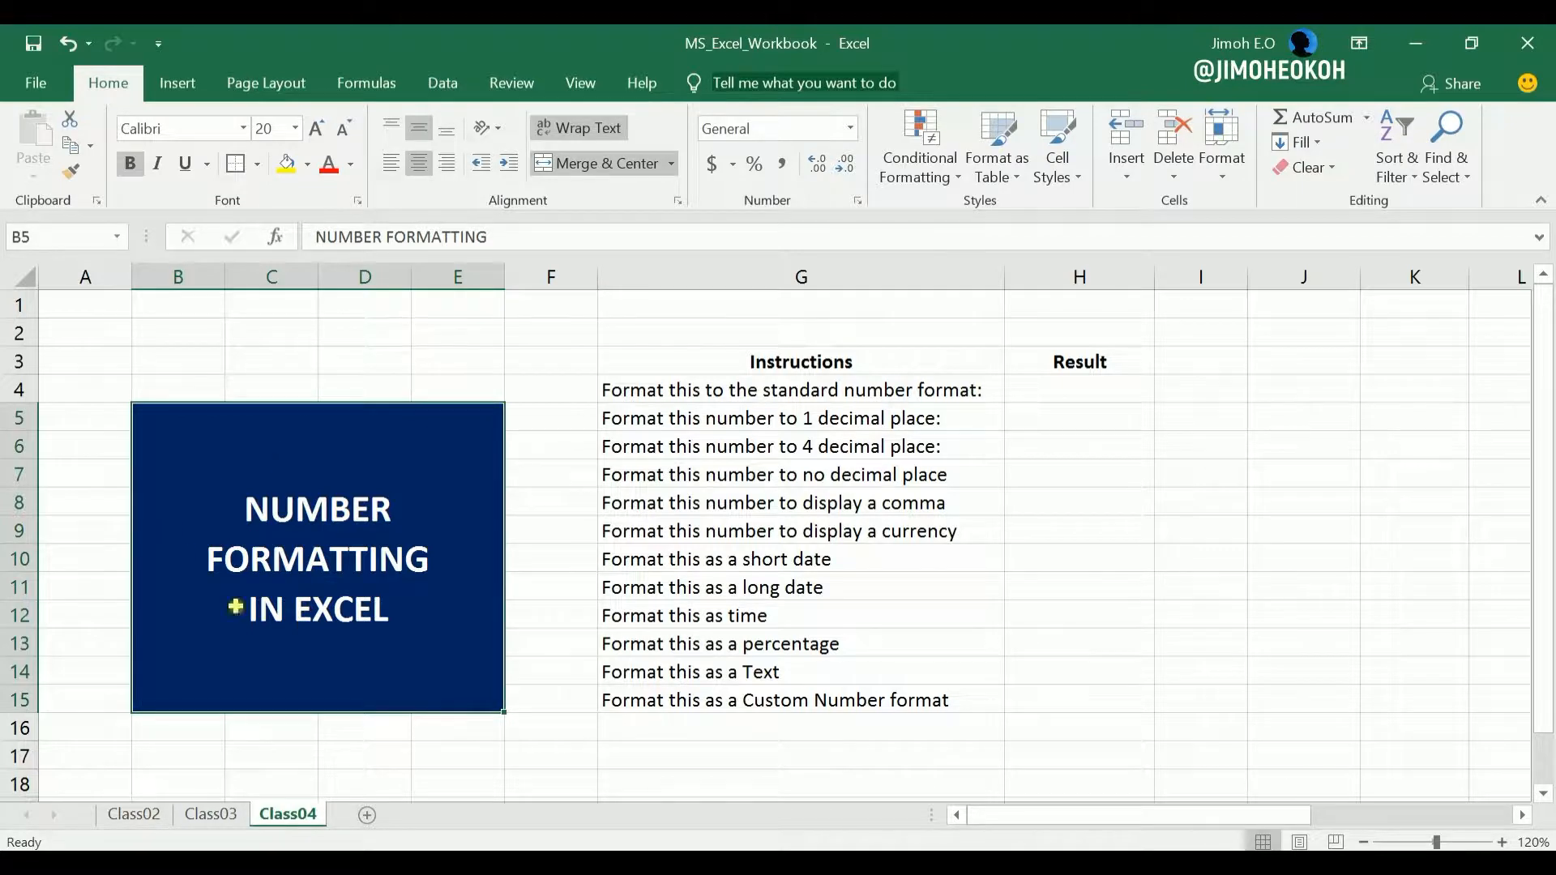
Look over the Class03 sheet's topic title, then return to Class04 and read the number formatting instructions in column G.
{"action": "left_click", "coordinate": [211, 813]}
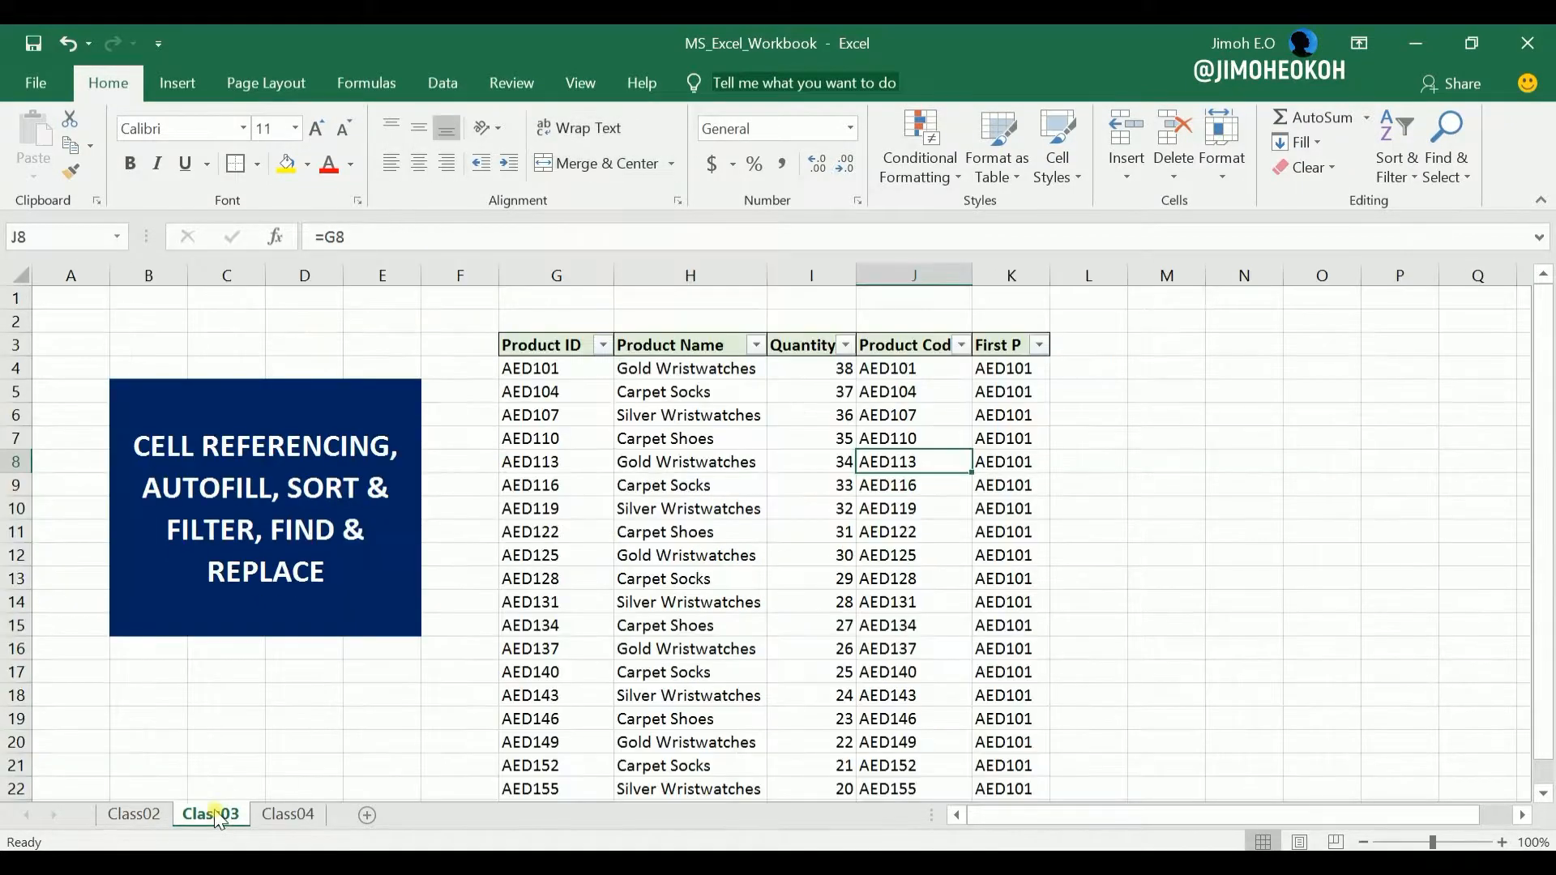
{"action": "left_click", "coordinate": [245, 491]}
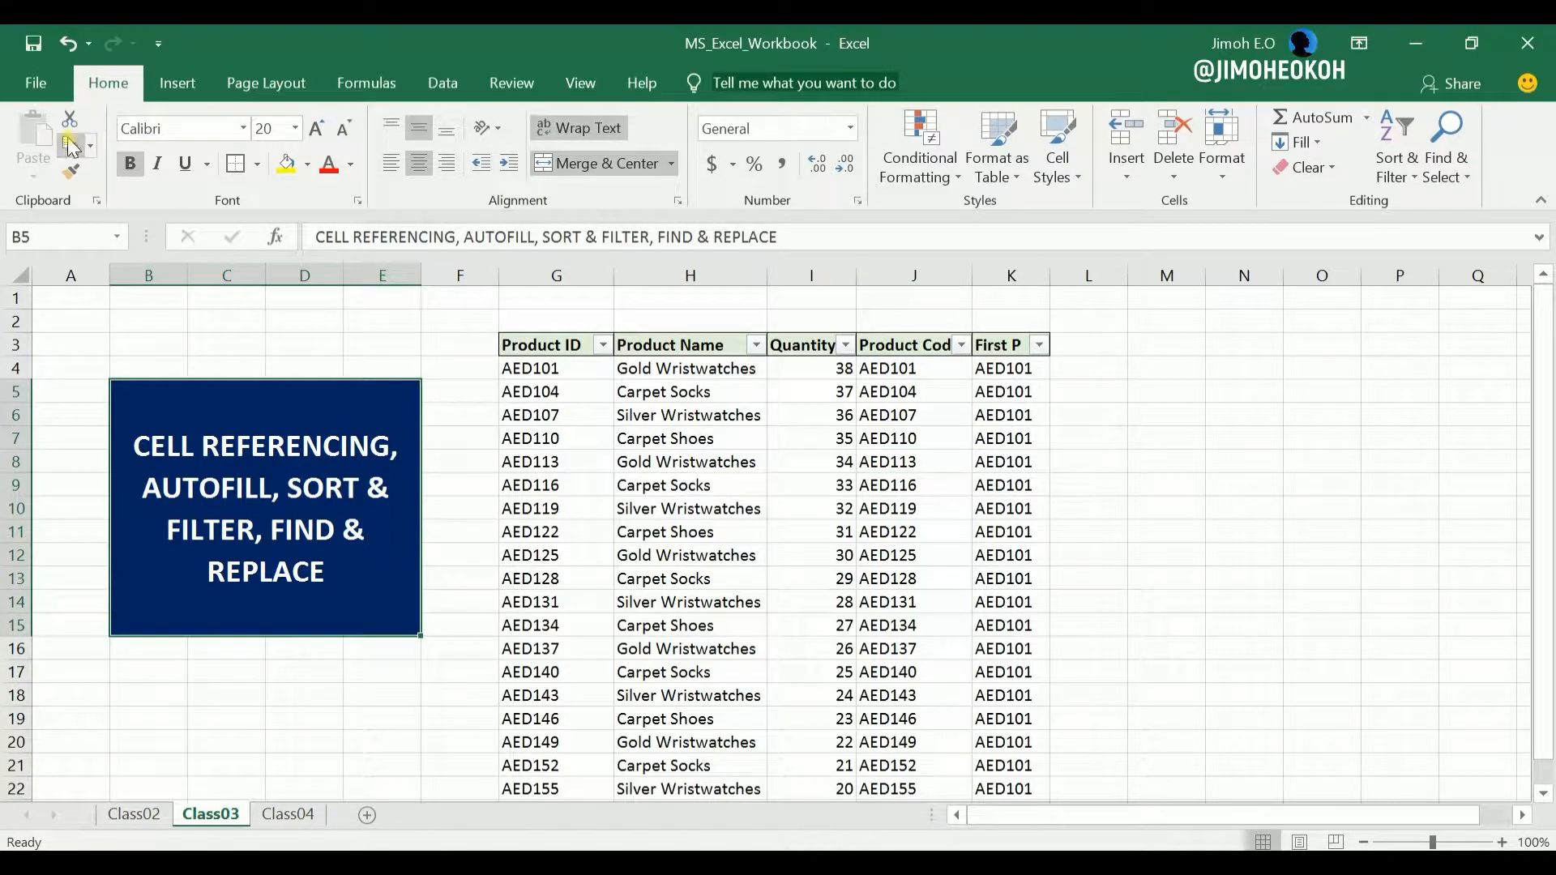
{"action": "left_click", "coordinate": [288, 813]}
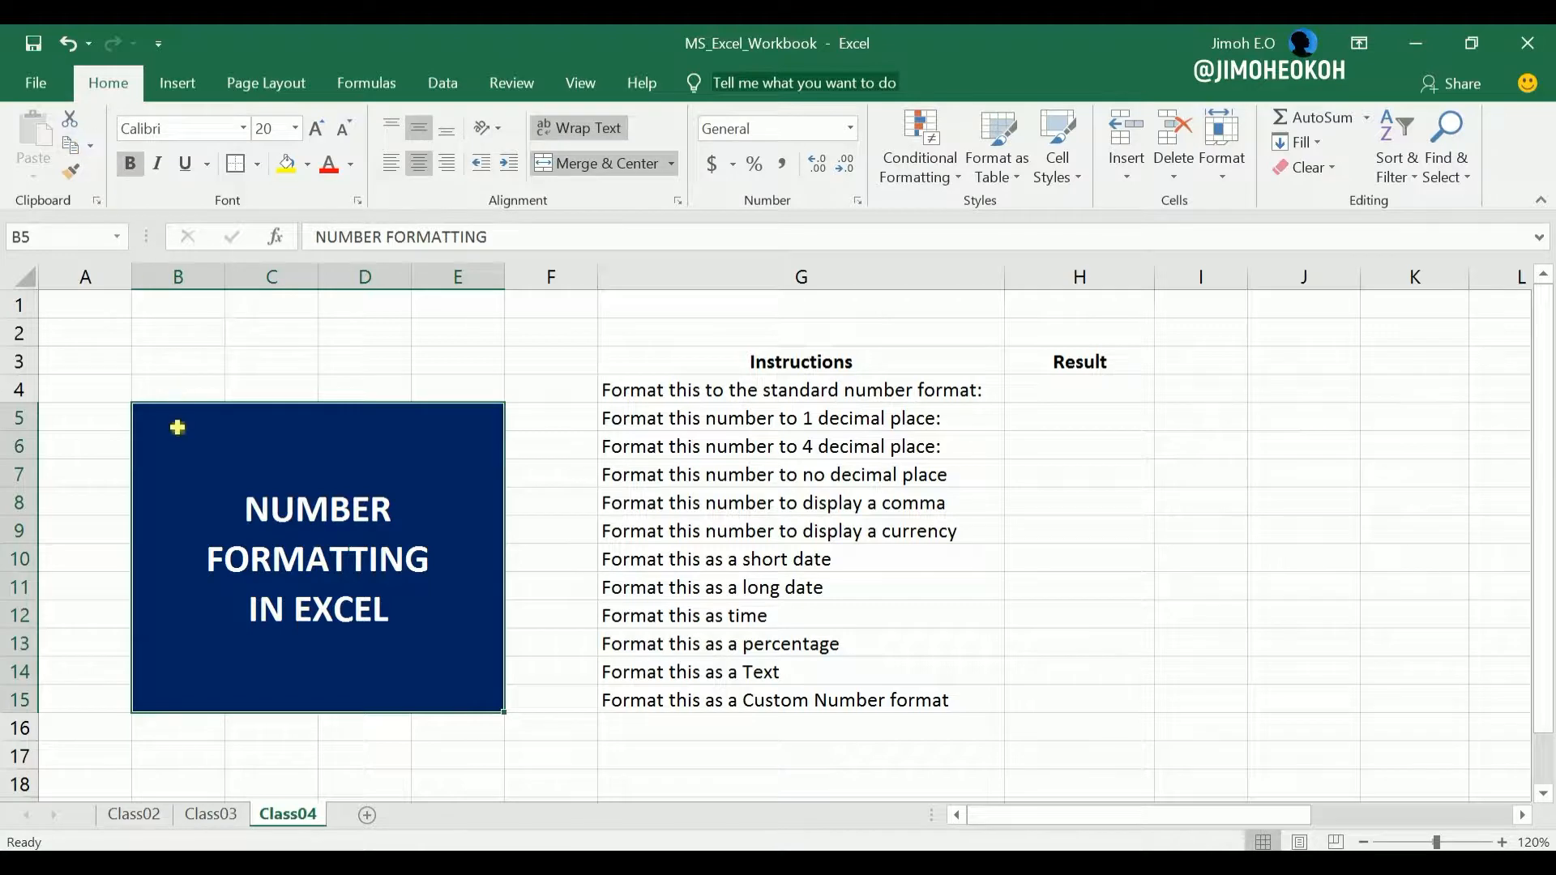
{"action": "left_click", "coordinate": [671, 442]}
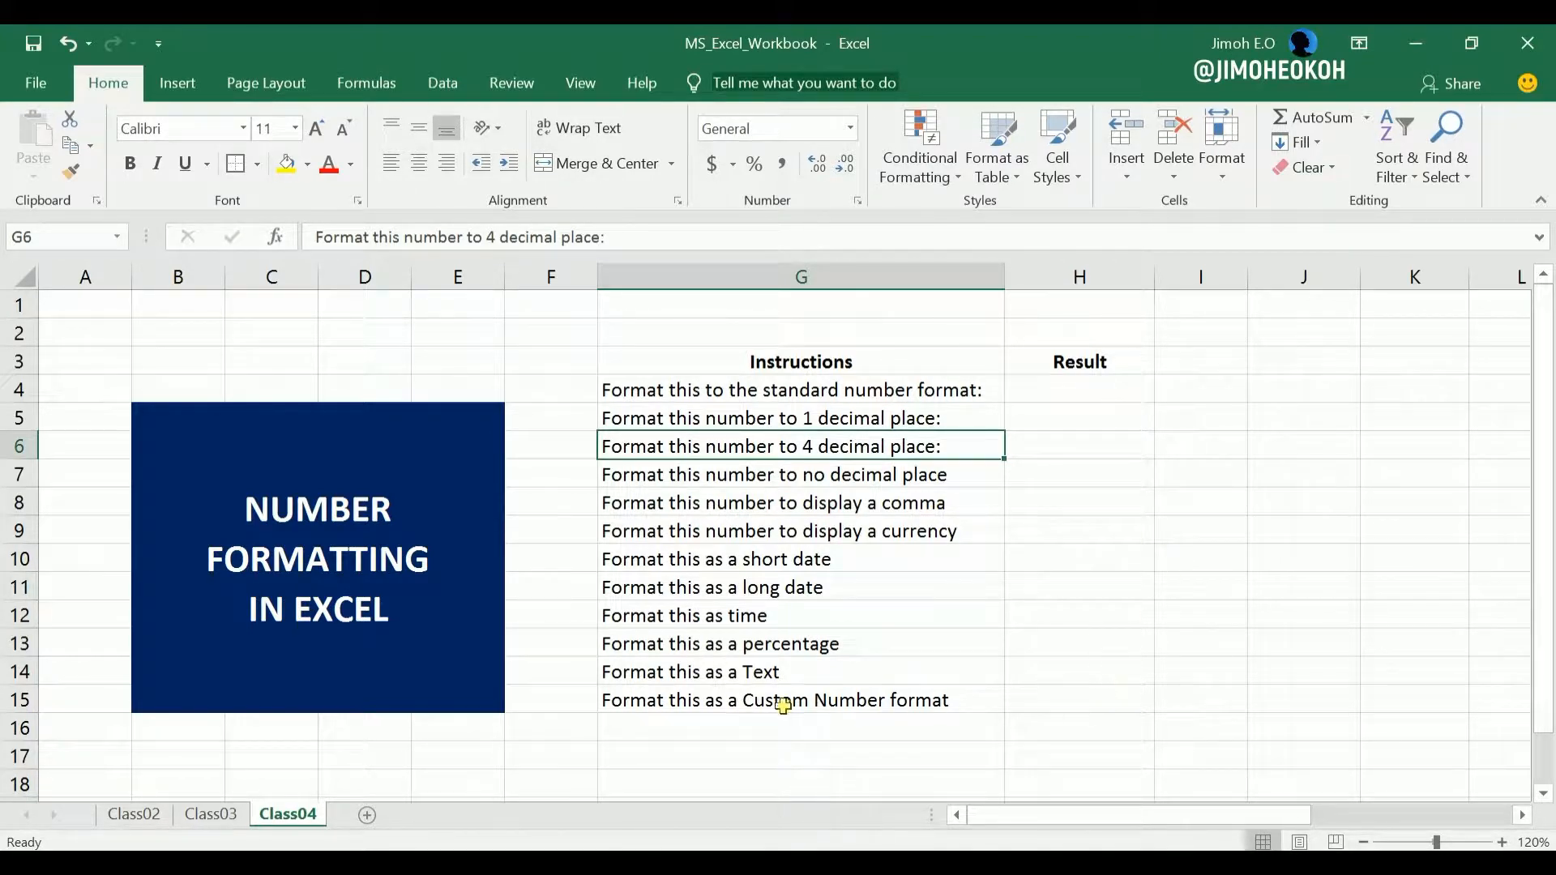
{"action": "left_click", "coordinate": [683, 597]}
{"action": "left_click", "coordinate": [598, 361]}
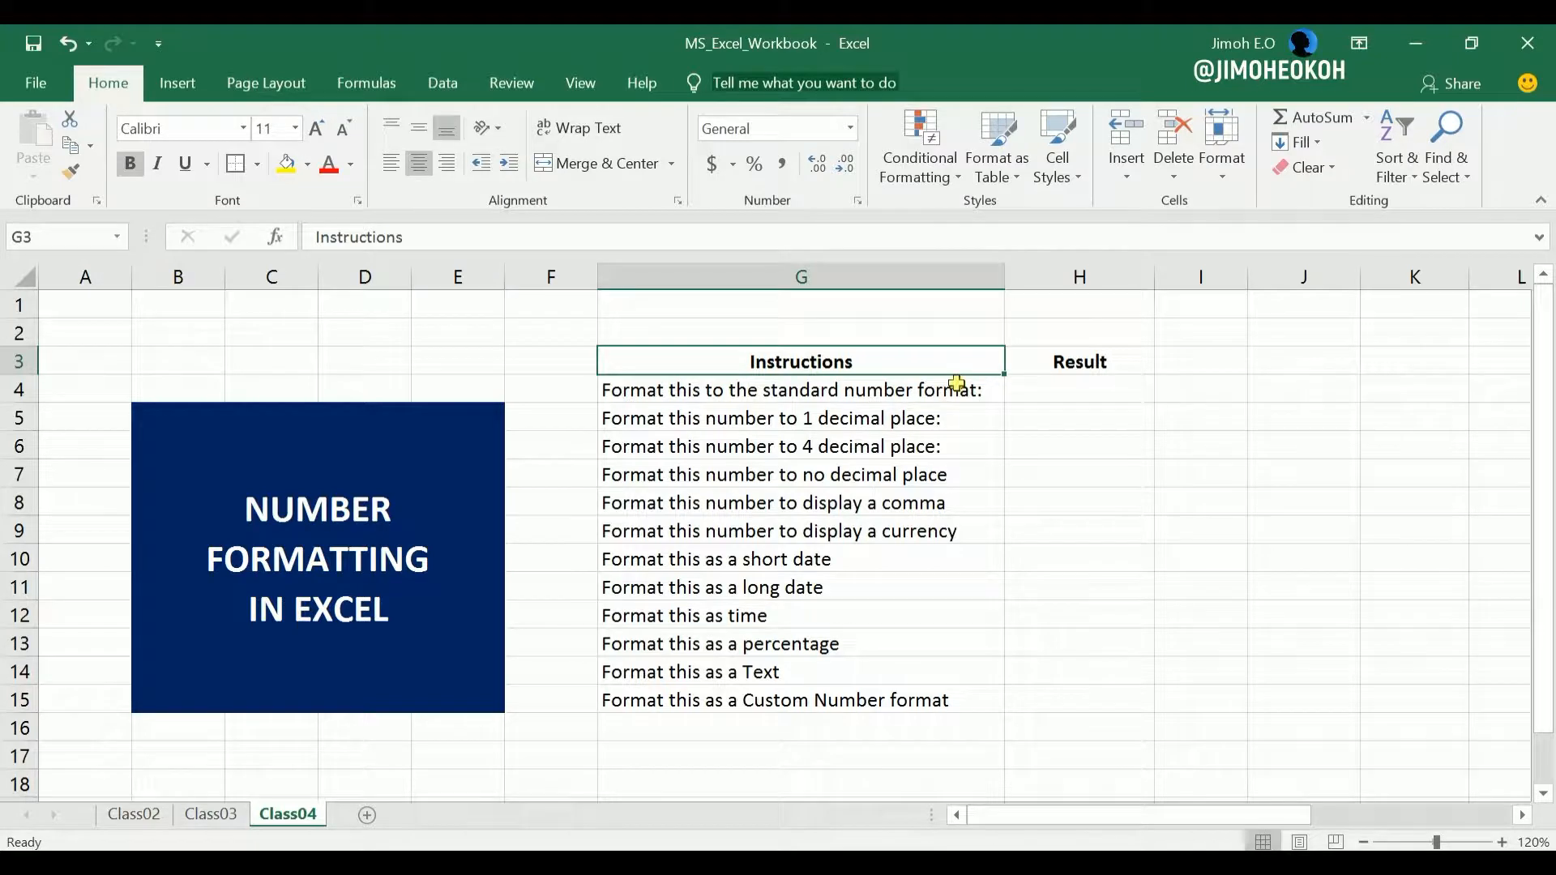
For Result cell H4, examine the available number formats and the Format Cells number categories without applying any.
{"action": "left_click", "coordinate": [1054, 388]}
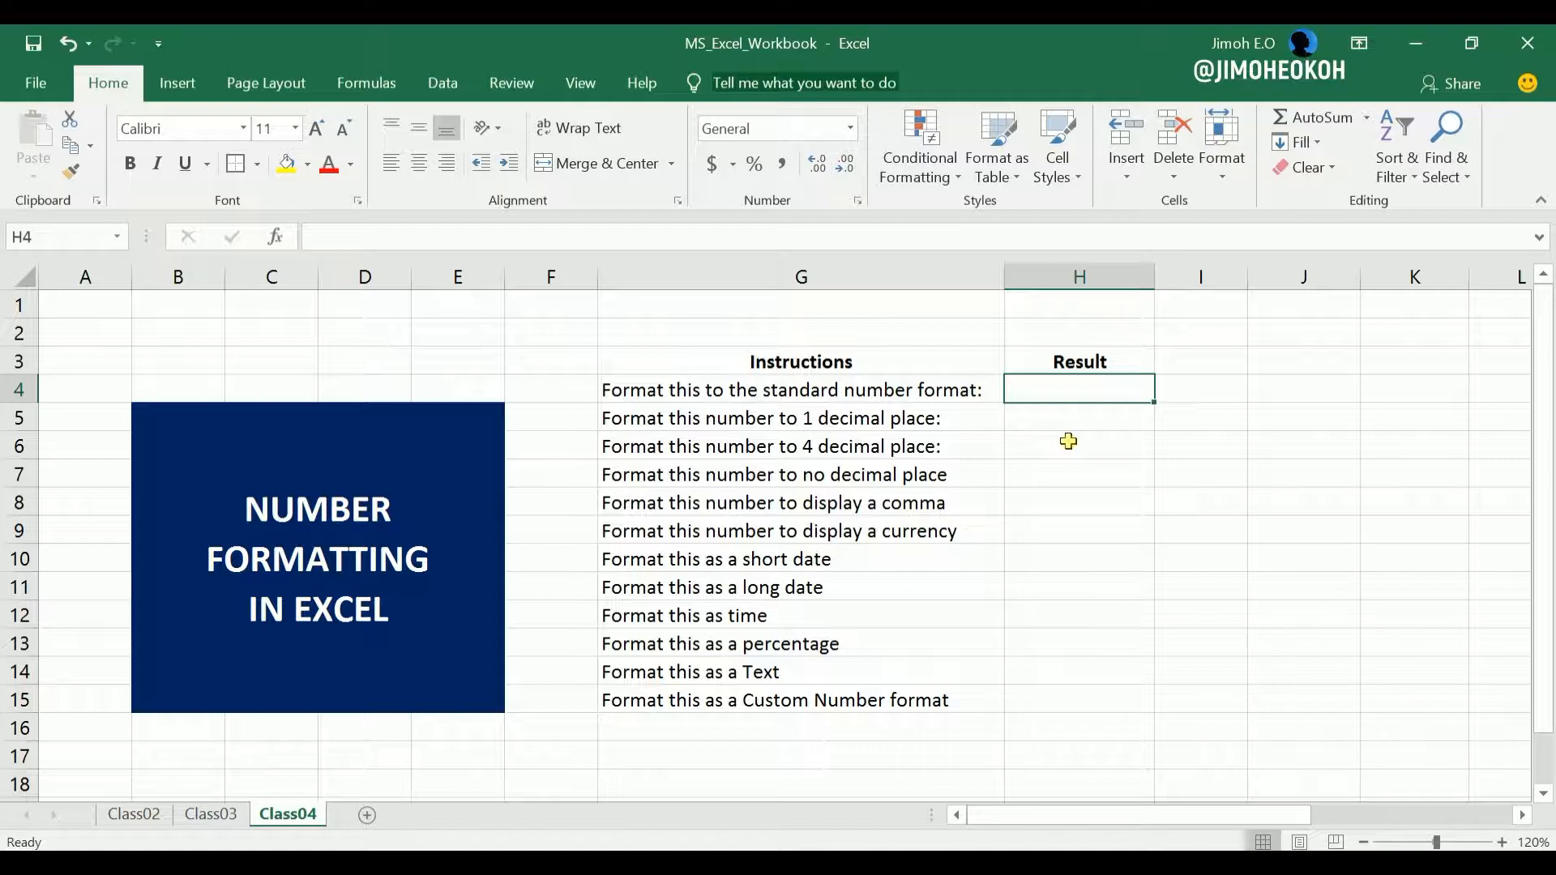
{"action": "left_click", "coordinate": [850, 129]}
{"action": "left_click", "coordinate": [851, 129]}
{"action": "left_click", "coordinate": [851, 128]}
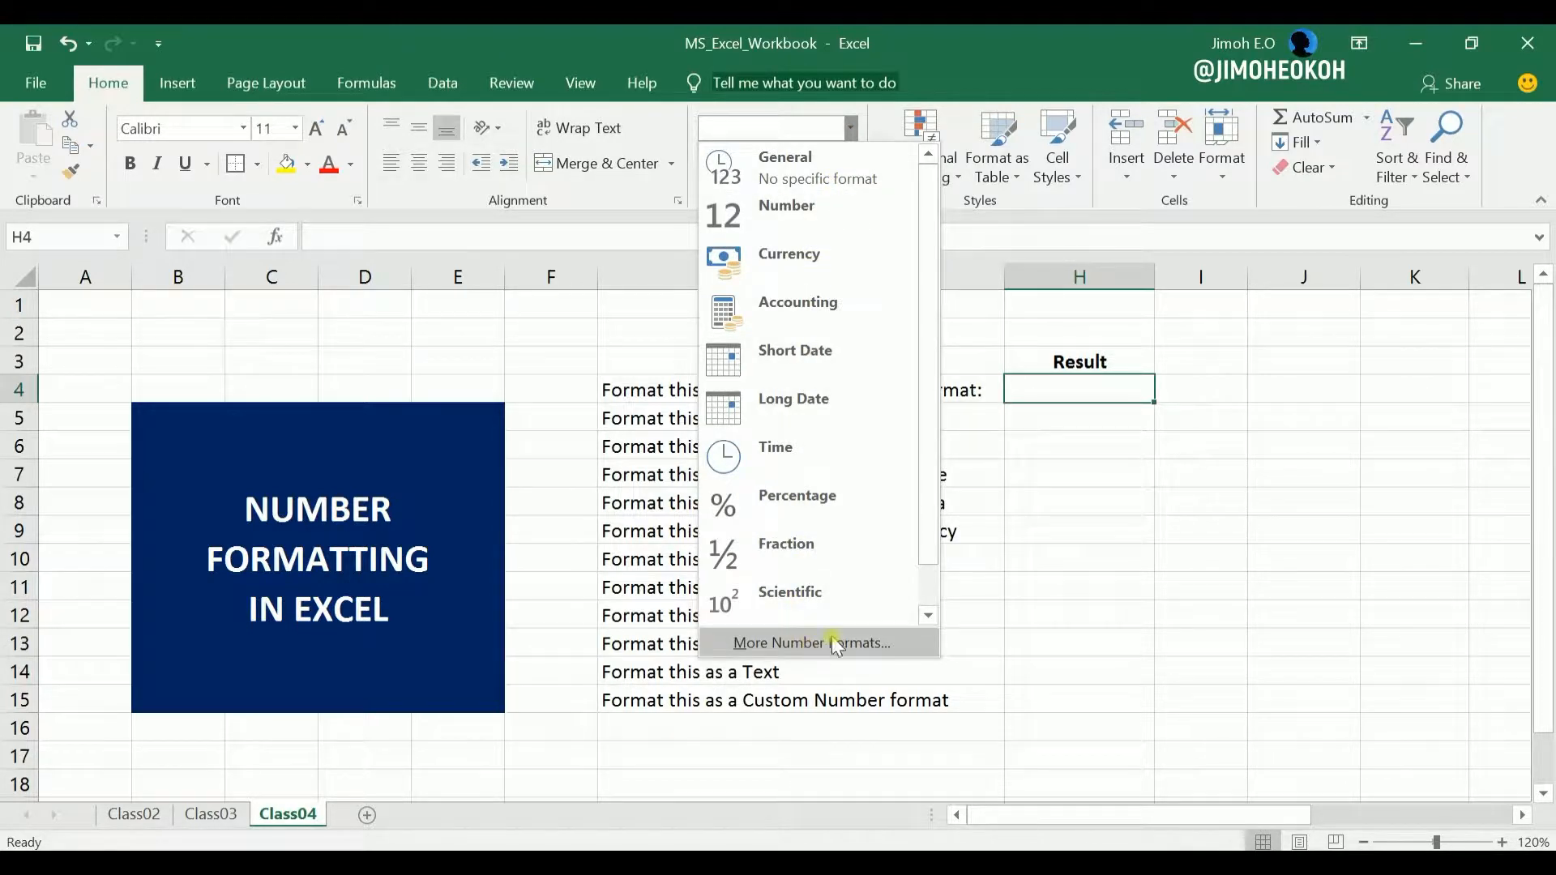
{"action": "left_click", "coordinate": [1019, 502]}
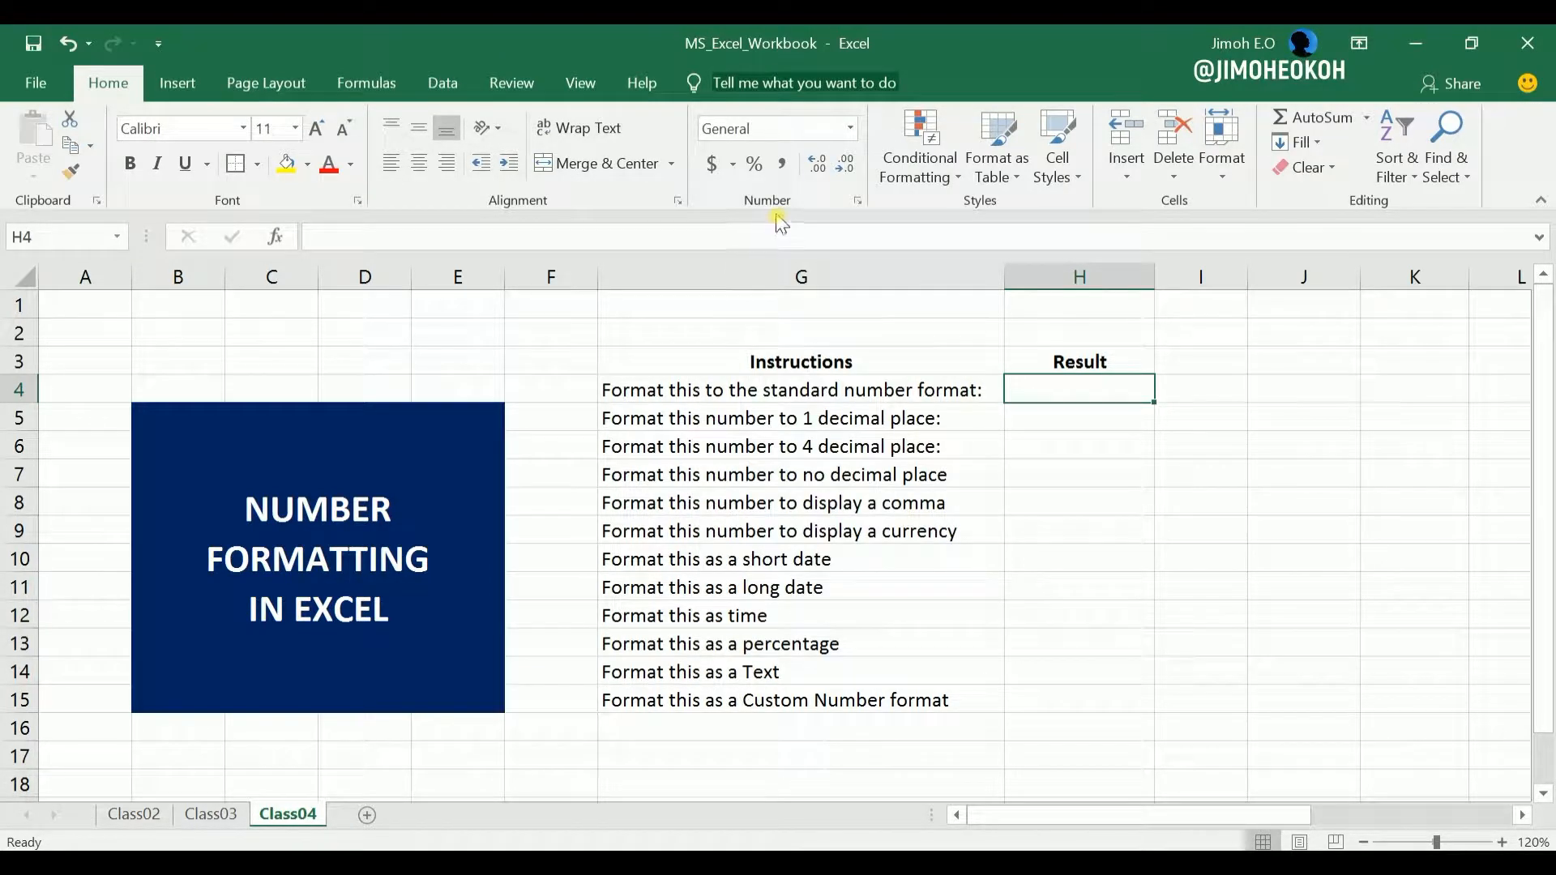
{"action": "left_click", "coordinate": [857, 201]}
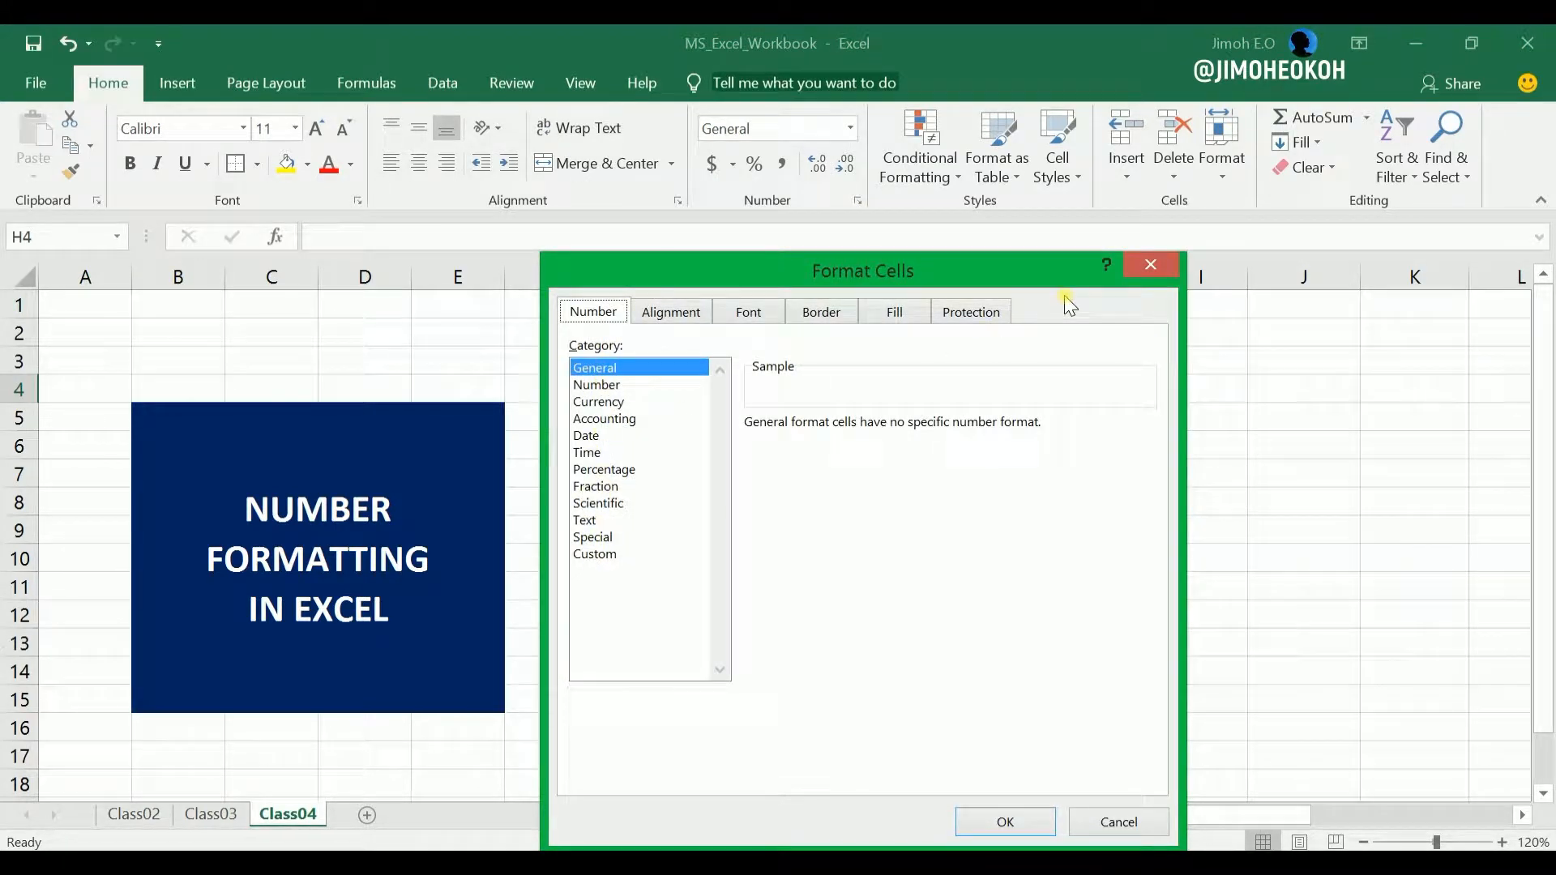
{"action": "left_click", "coordinate": [1139, 265]}
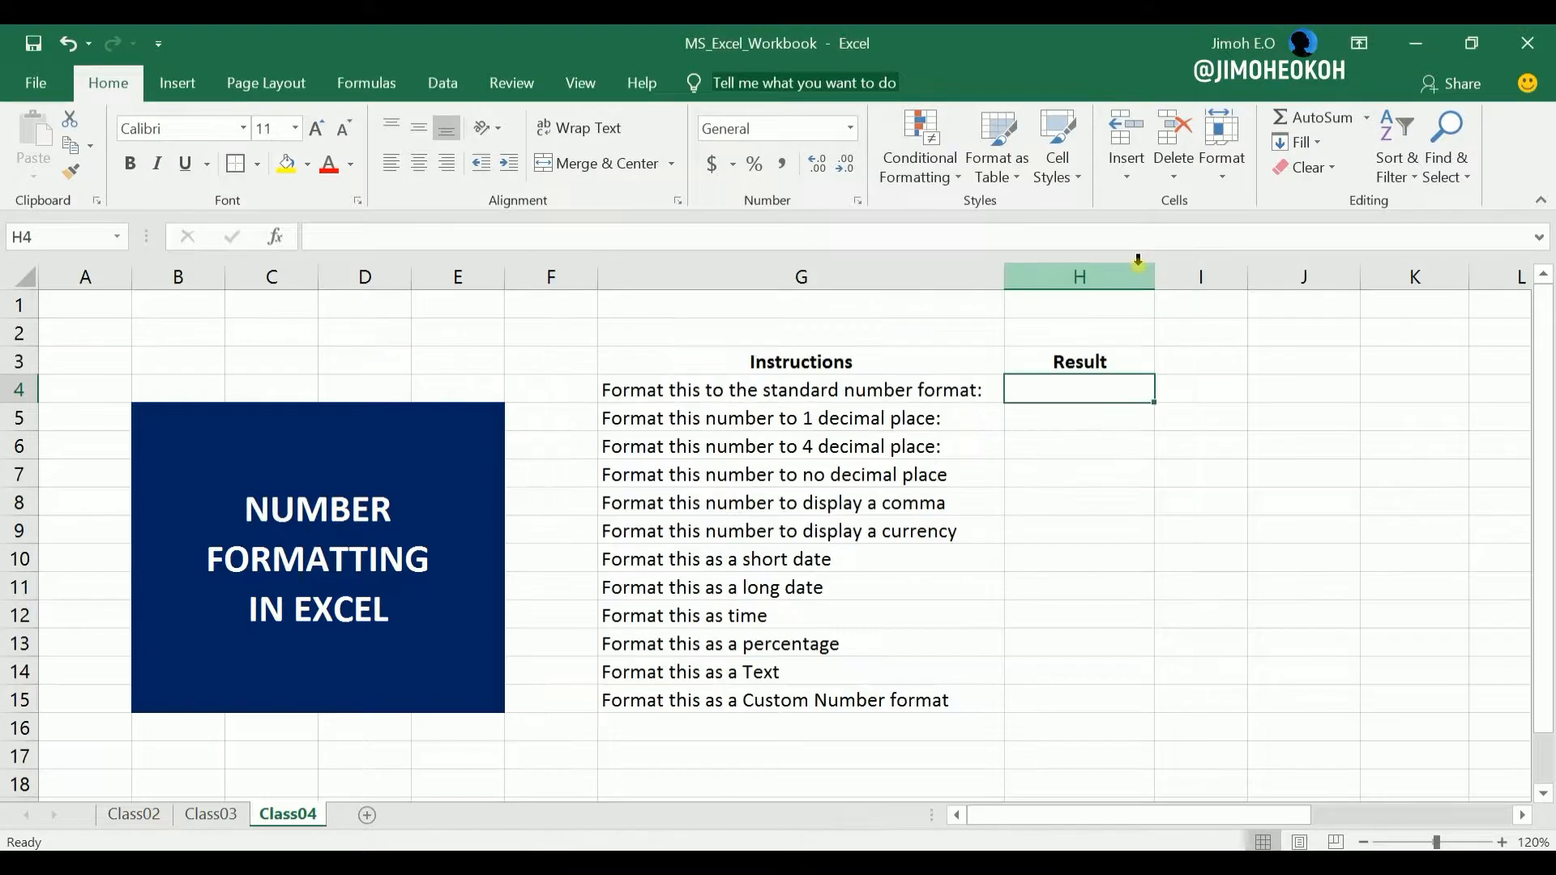
Look over the Class02 and Class03 sheets and return to the Class04 sheet.
{"action": "left_click", "coordinate": [1209, 443]}
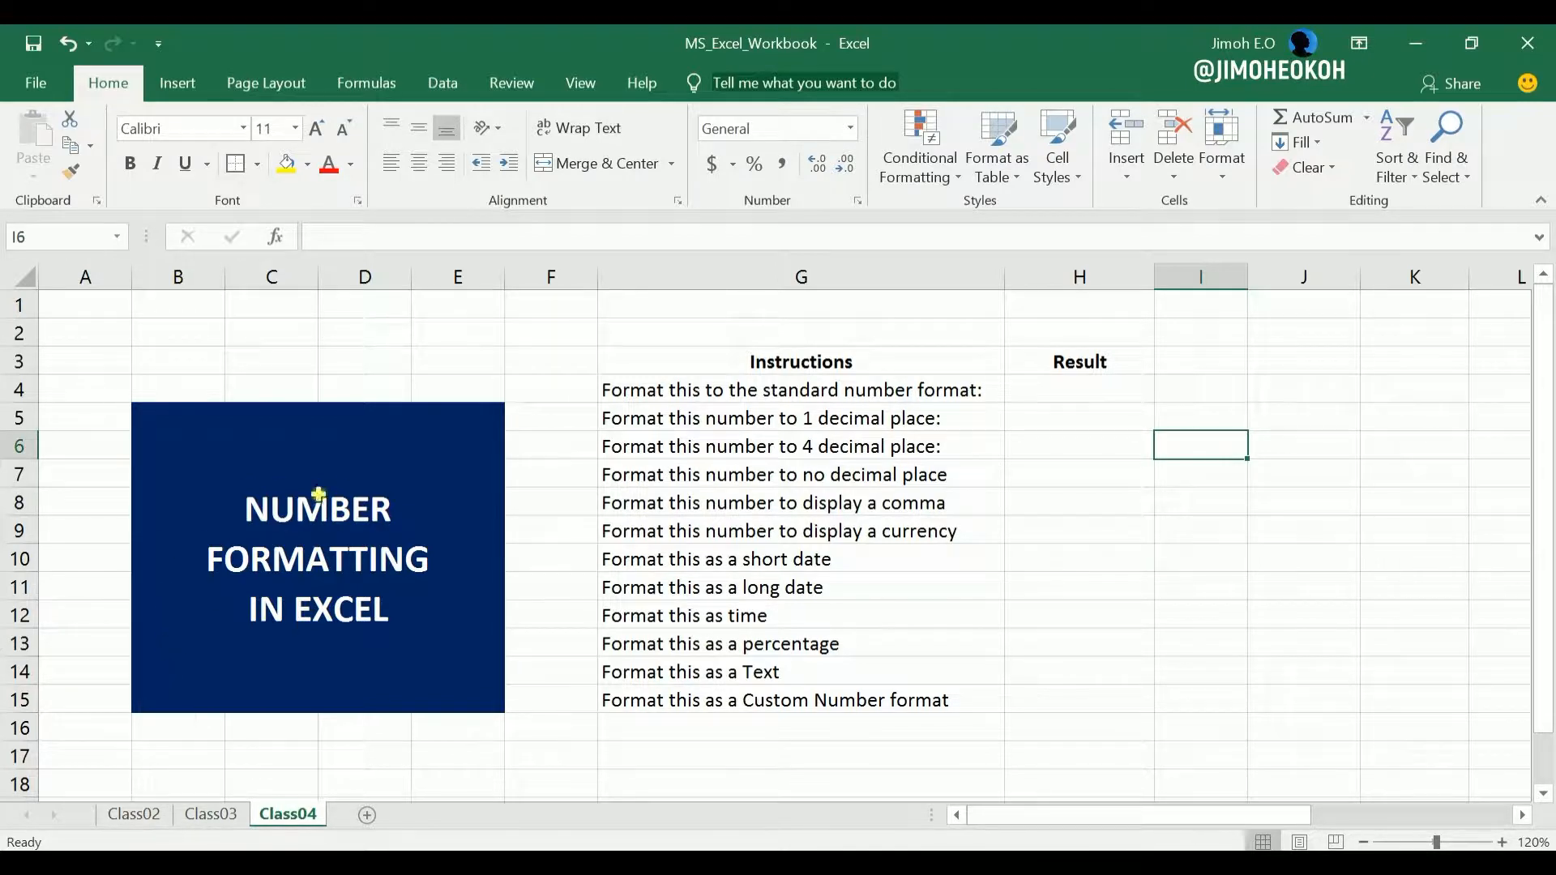
{"action": "left_click", "coordinate": [148, 813]}
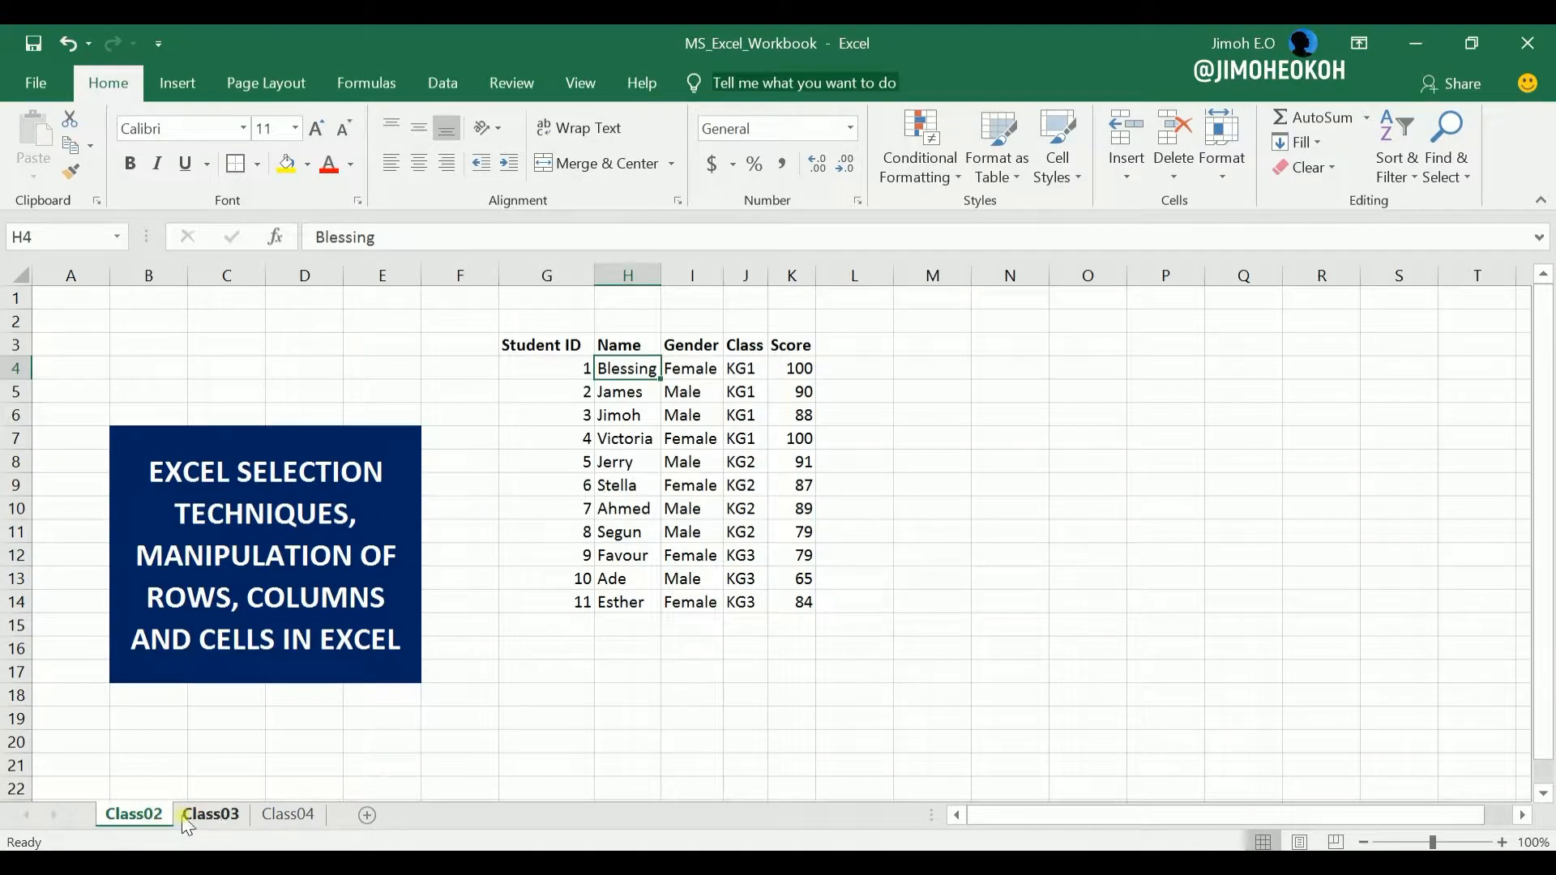
{"action": "left_click", "coordinate": [241, 814]}
{"action": "left_click", "coordinate": [290, 815]}
{"action": "left_click", "coordinate": [454, 333]}
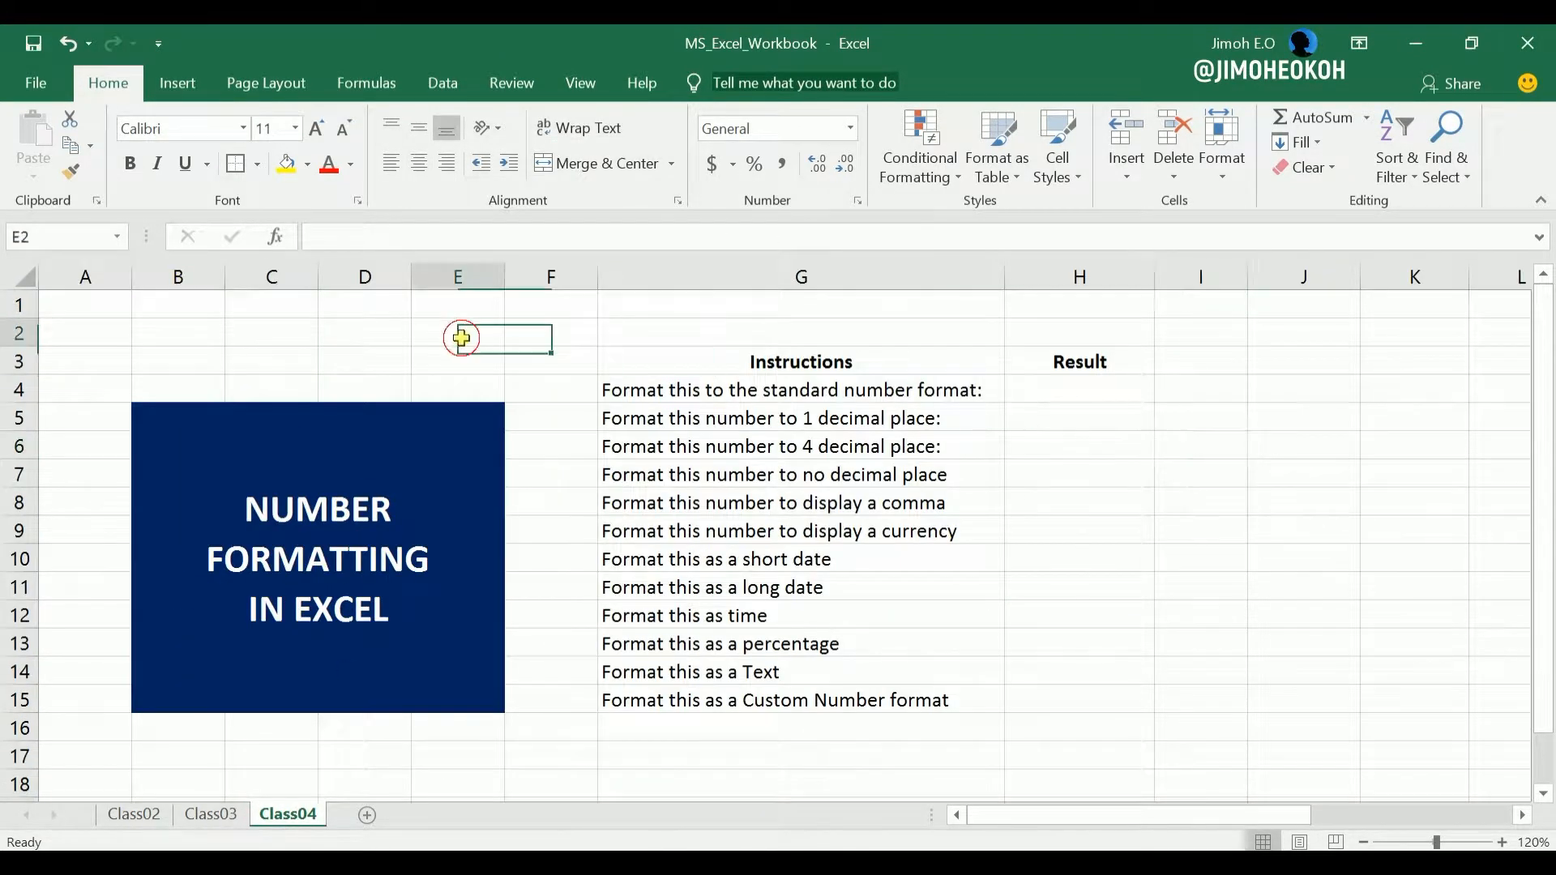
{"action": "left_click", "coordinate": [128, 325]}
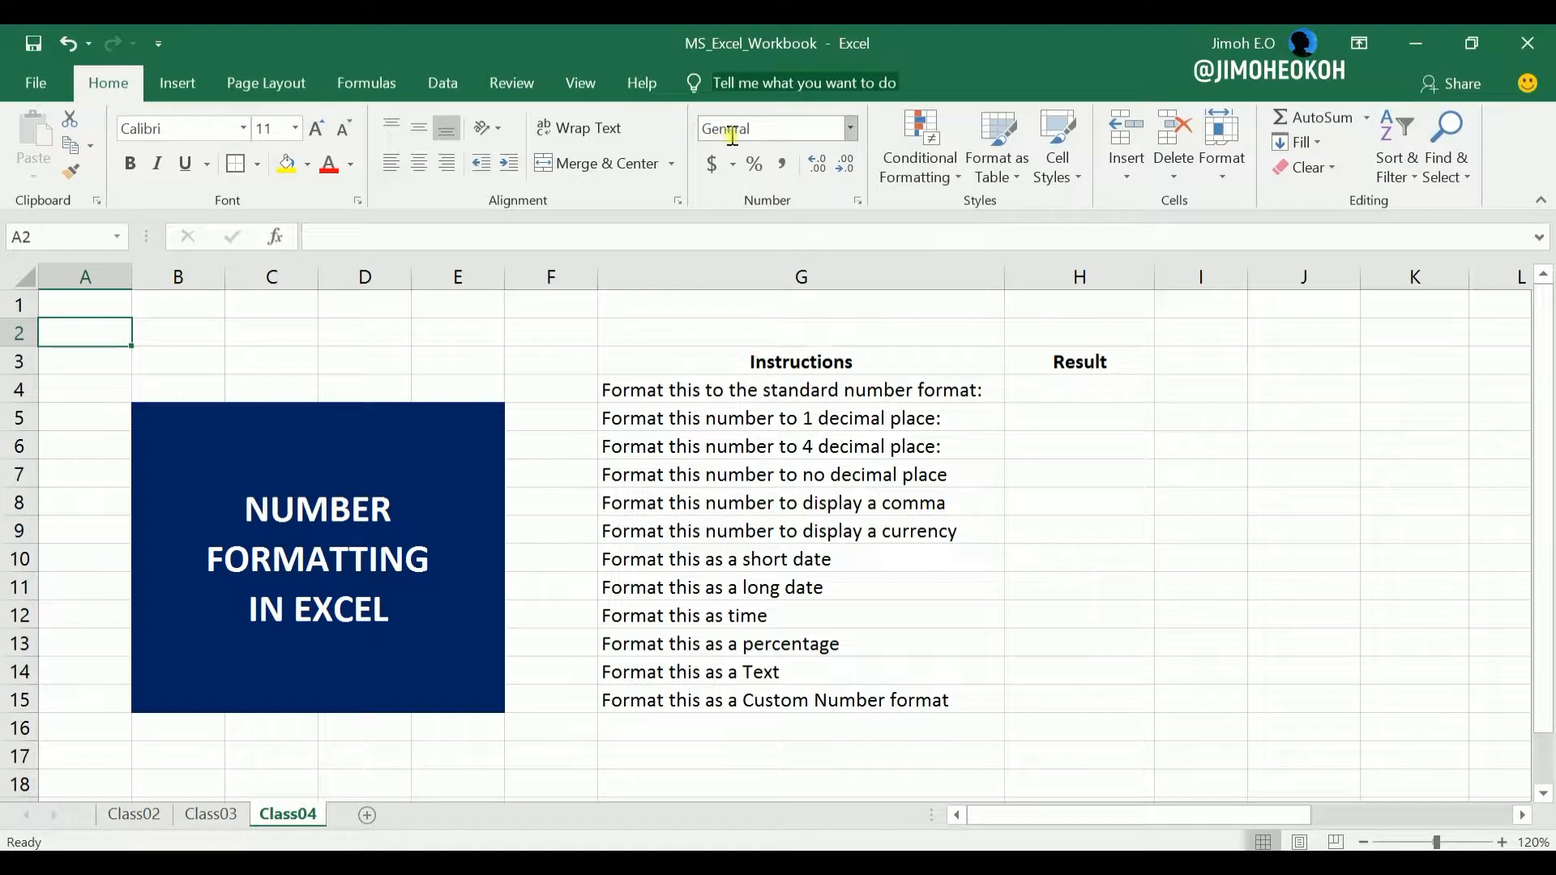
{"action": "left_click", "coordinate": [455, 328]}
{"action": "left_click", "coordinate": [498, 355]}
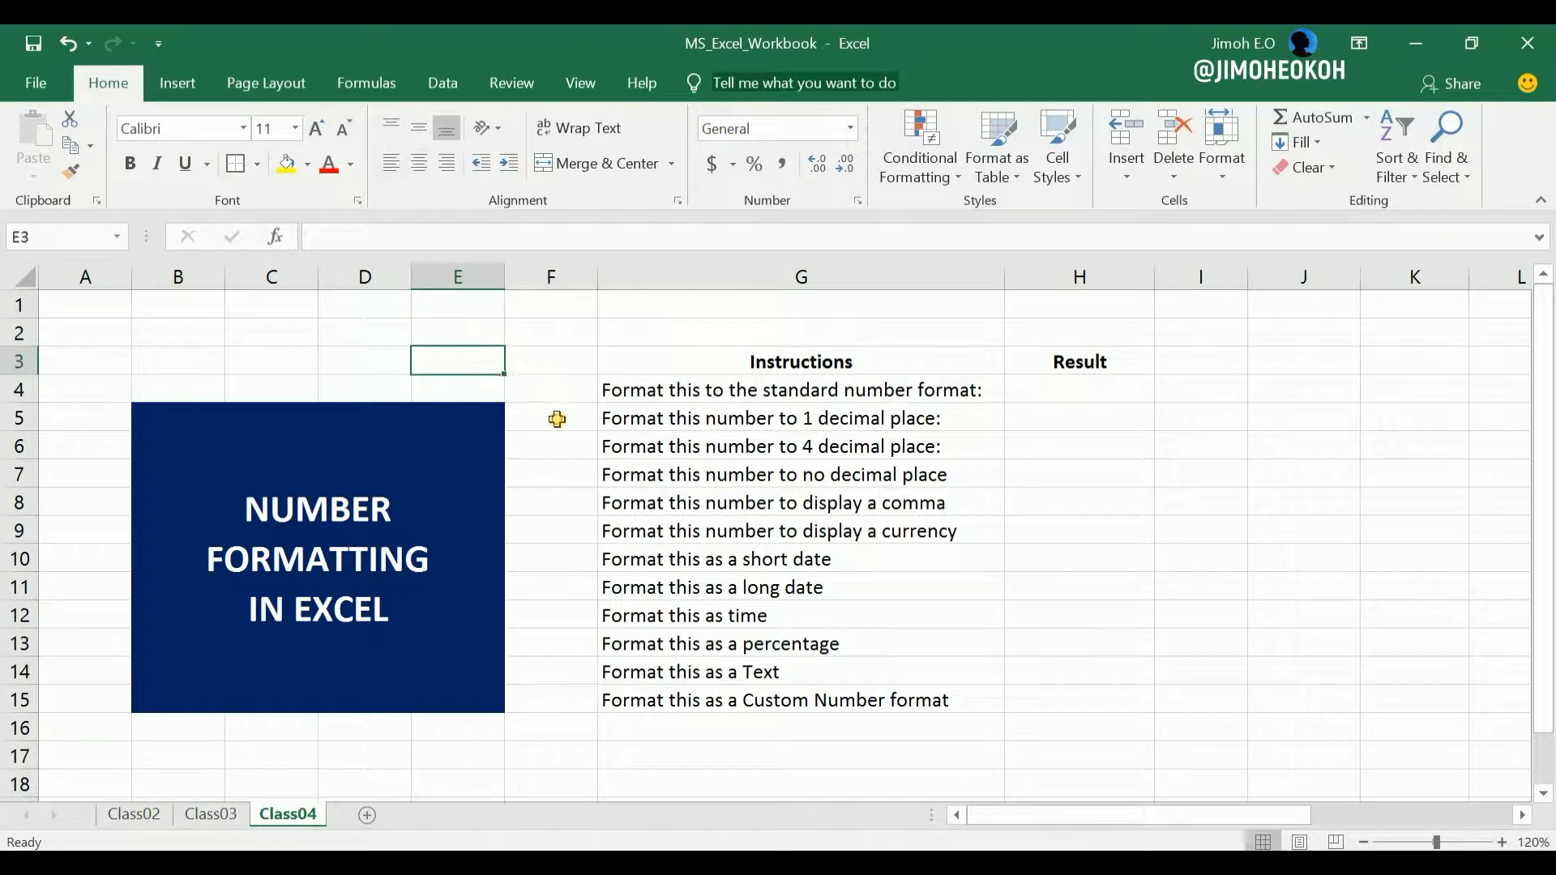
{"action": "left_click", "coordinate": [556, 417]}
{"action": "left_click", "coordinate": [1144, 523]}
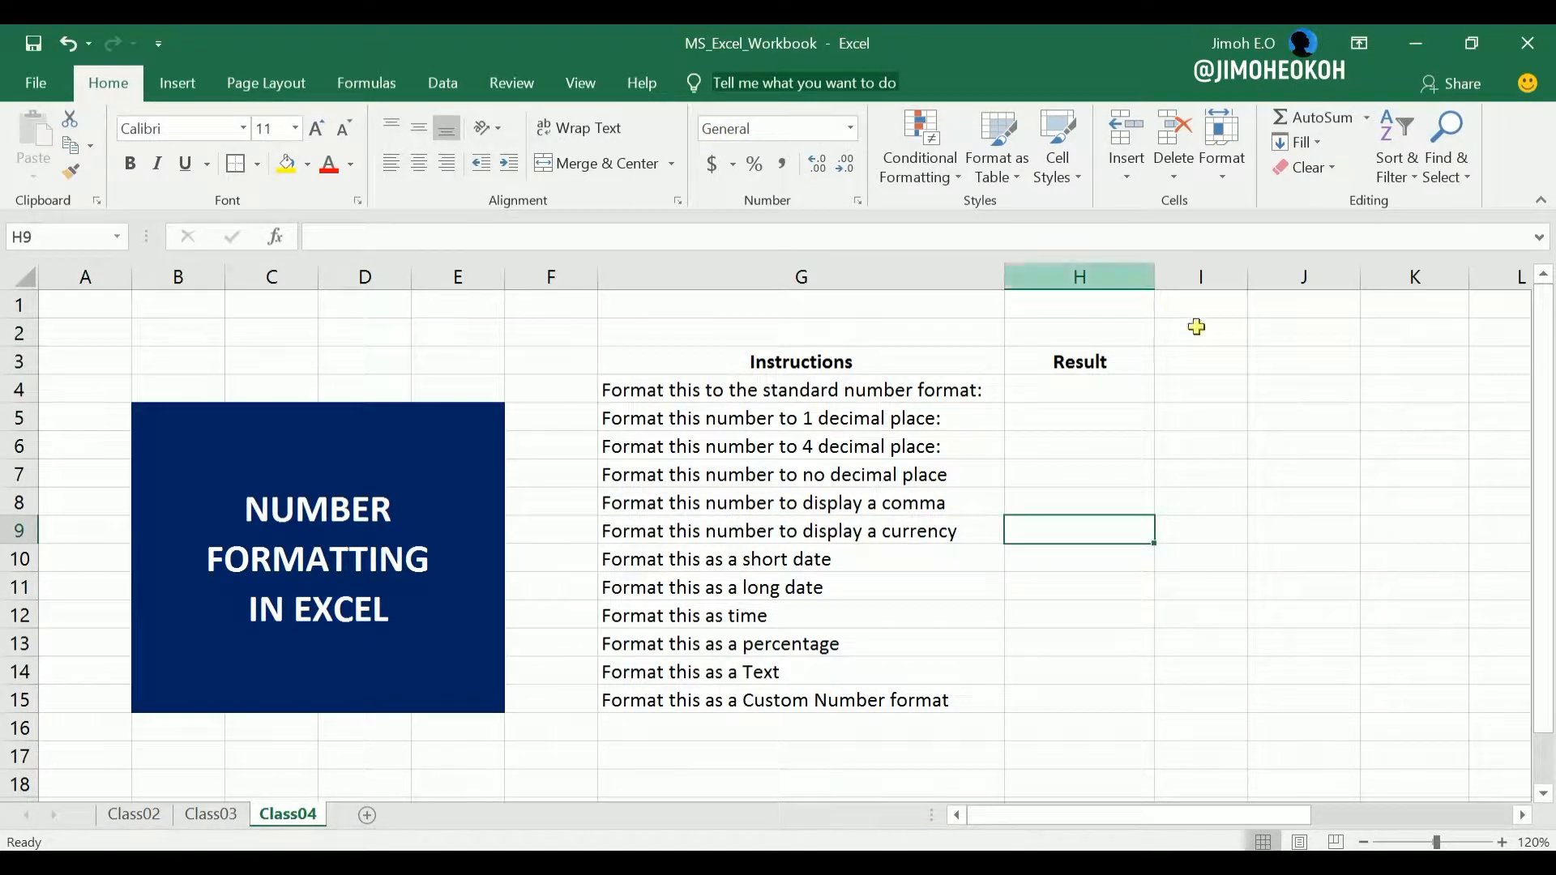
For cell I4, examine the number format choices and the Number, Currency, Accounting, Date, Percentage and Text categories in Format Cells.
{"action": "left_click", "coordinate": [1232, 392]}
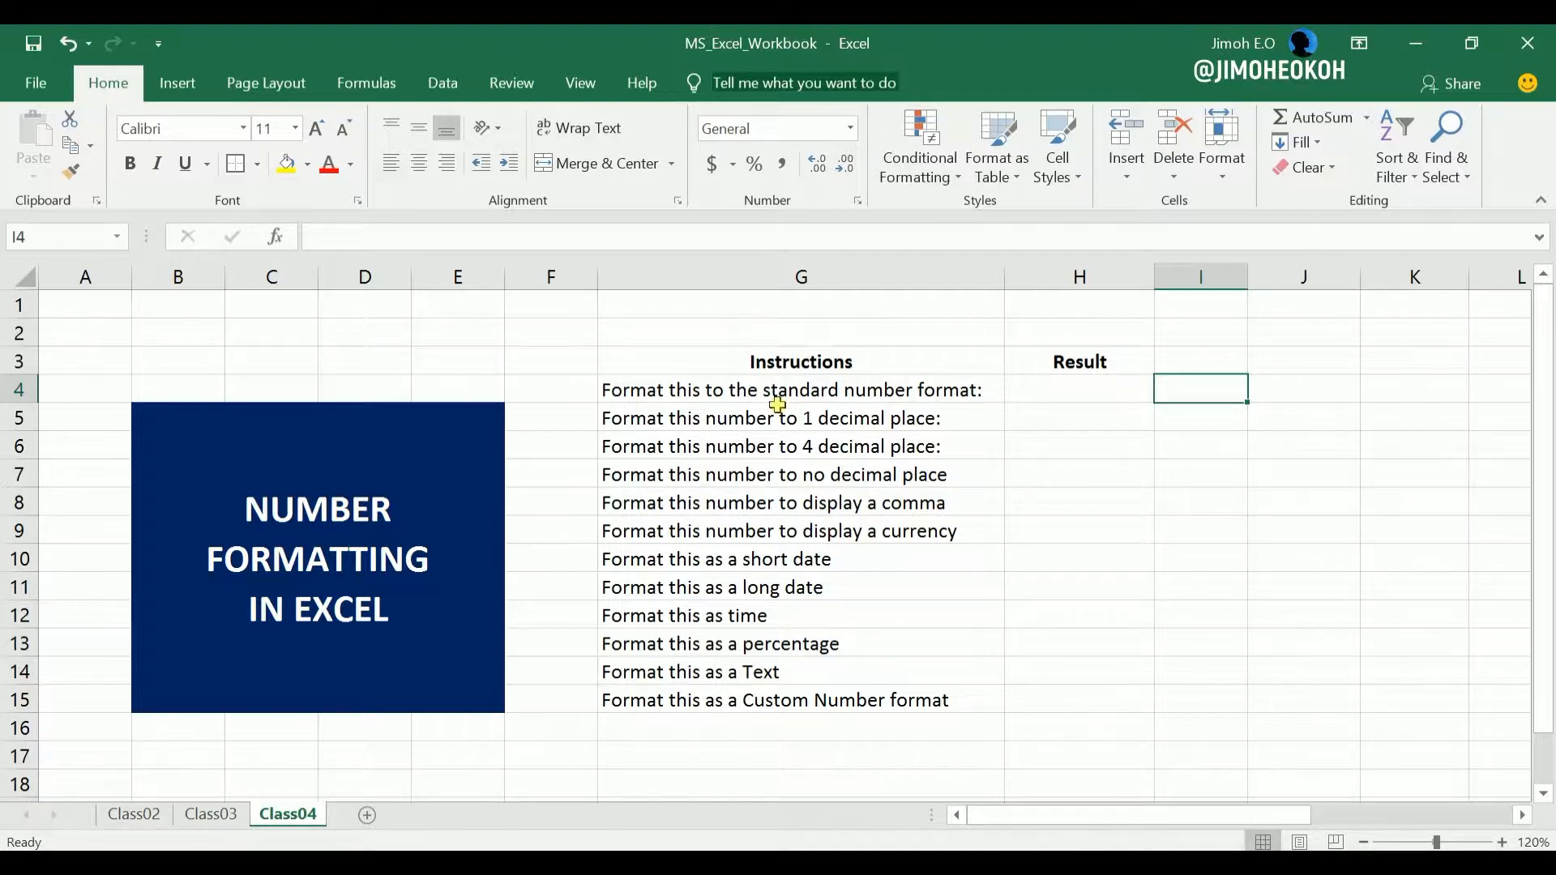
{"action": "left_click", "coordinate": [854, 137]}
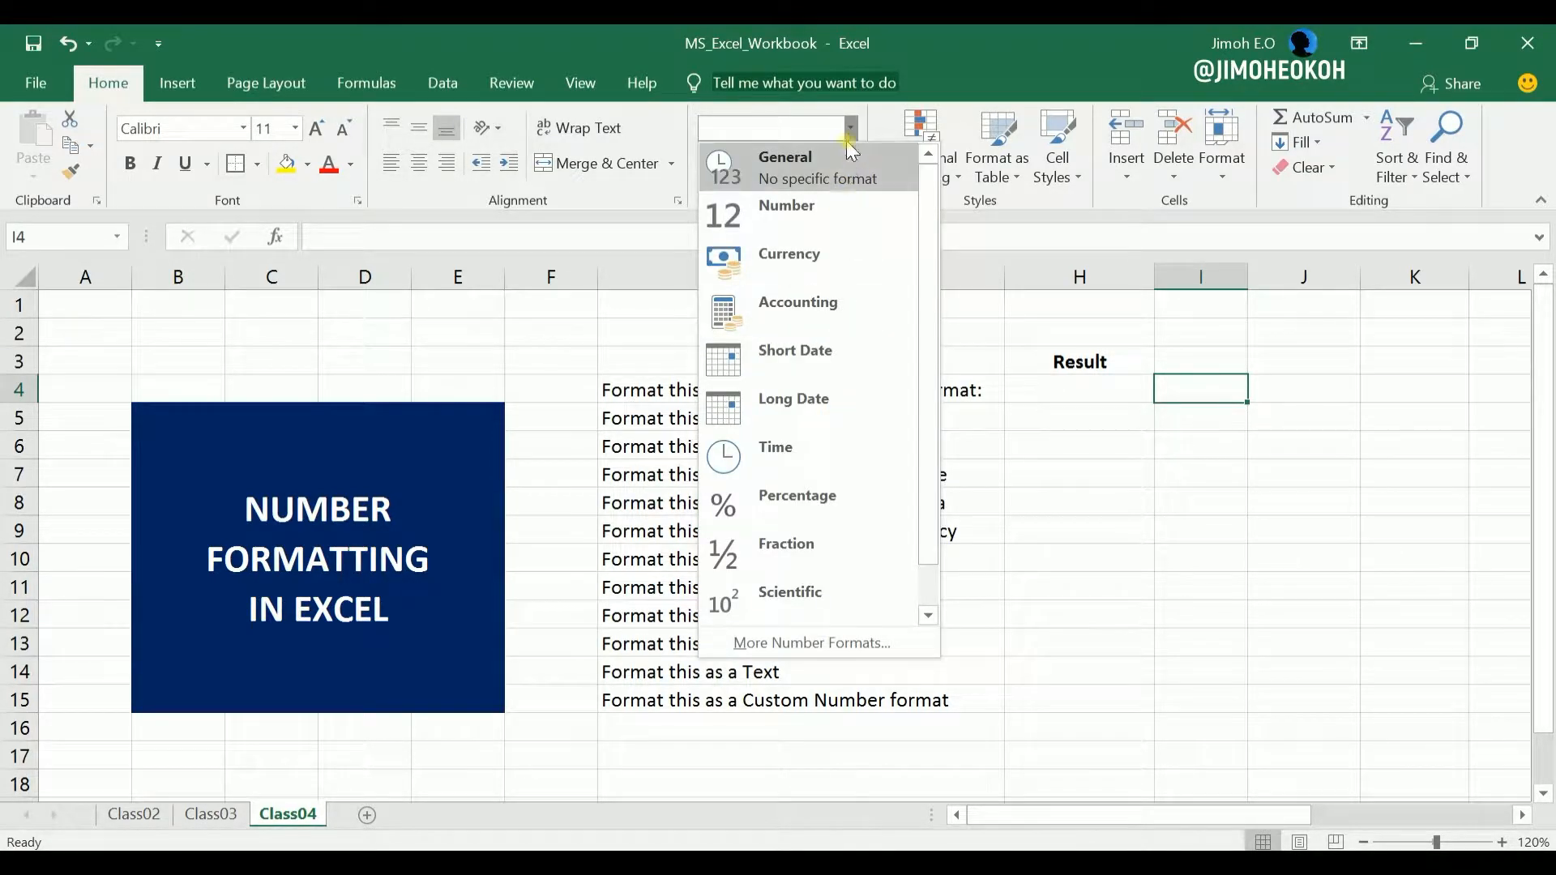
{"action": "left_click", "coordinate": [849, 135]}
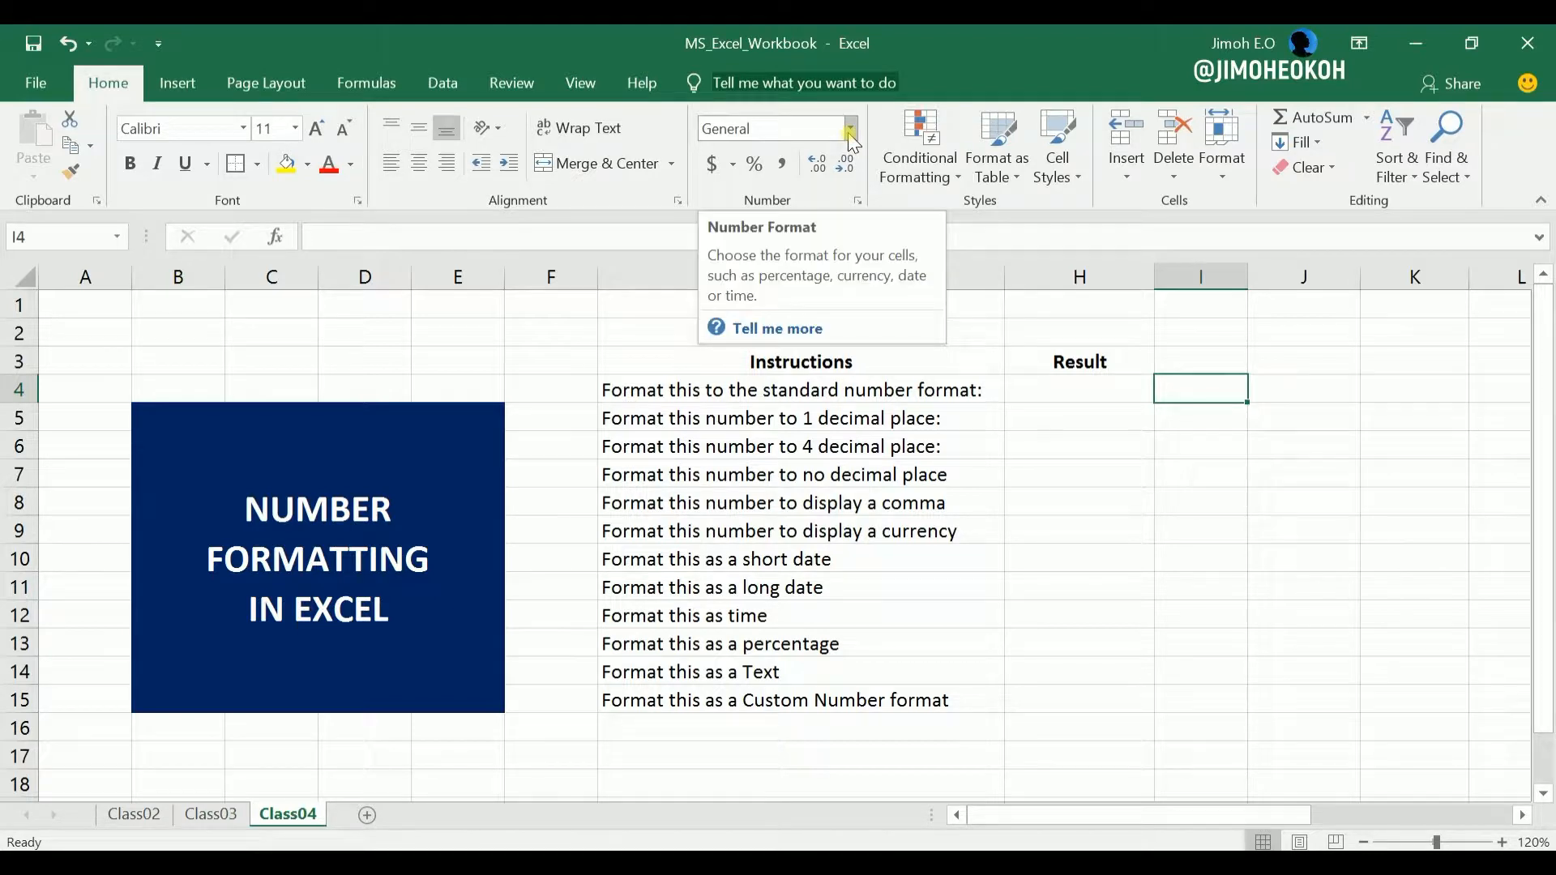
{"action": "left_click", "coordinate": [855, 200]}
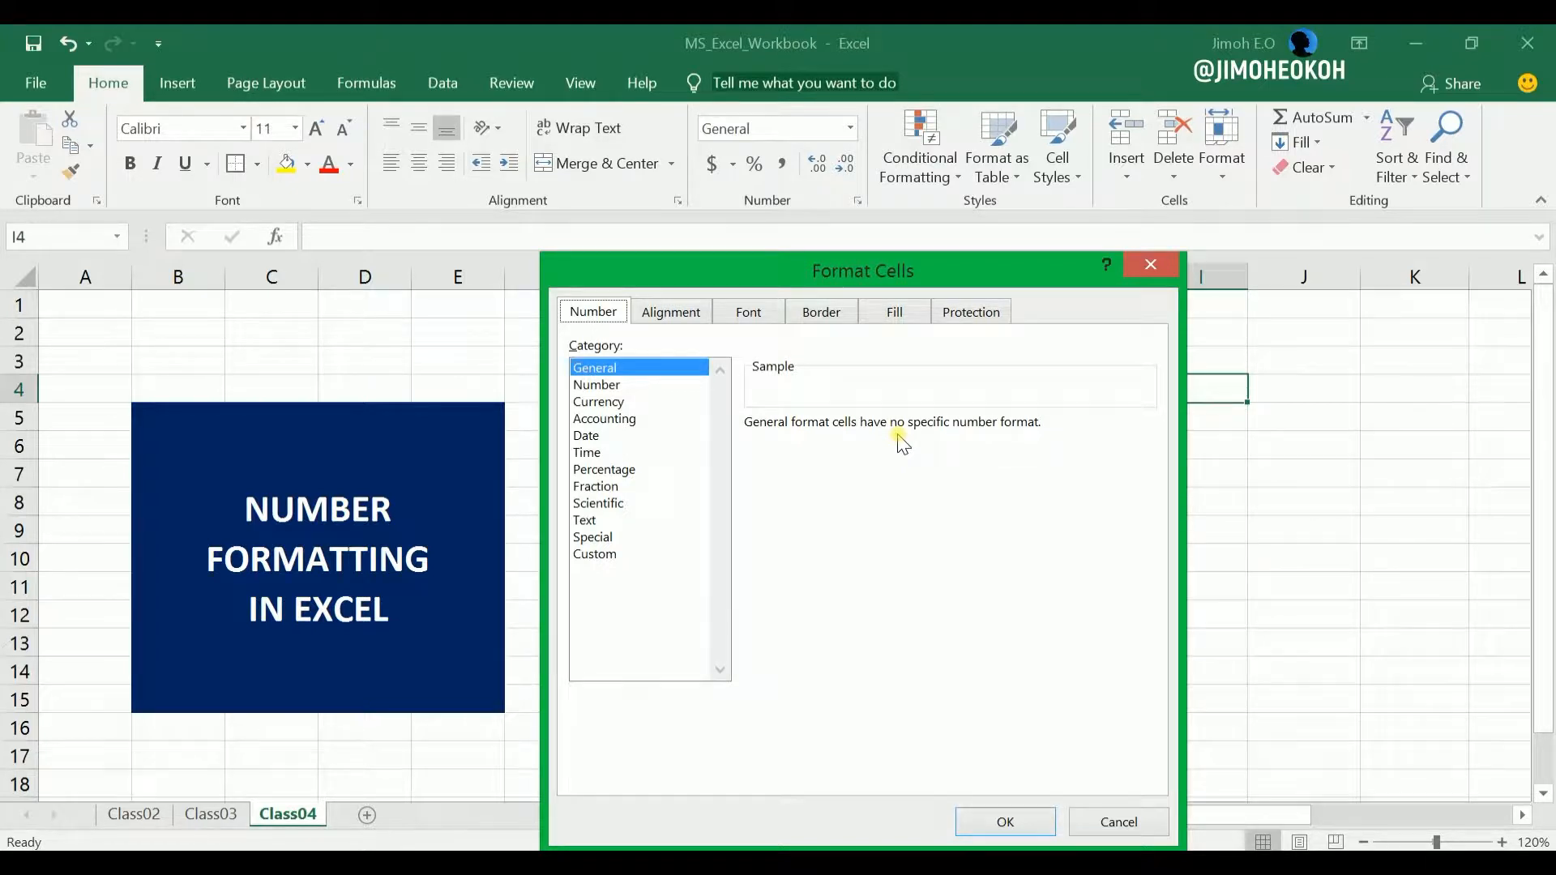
{"action": "left_click", "coordinate": [606, 385]}
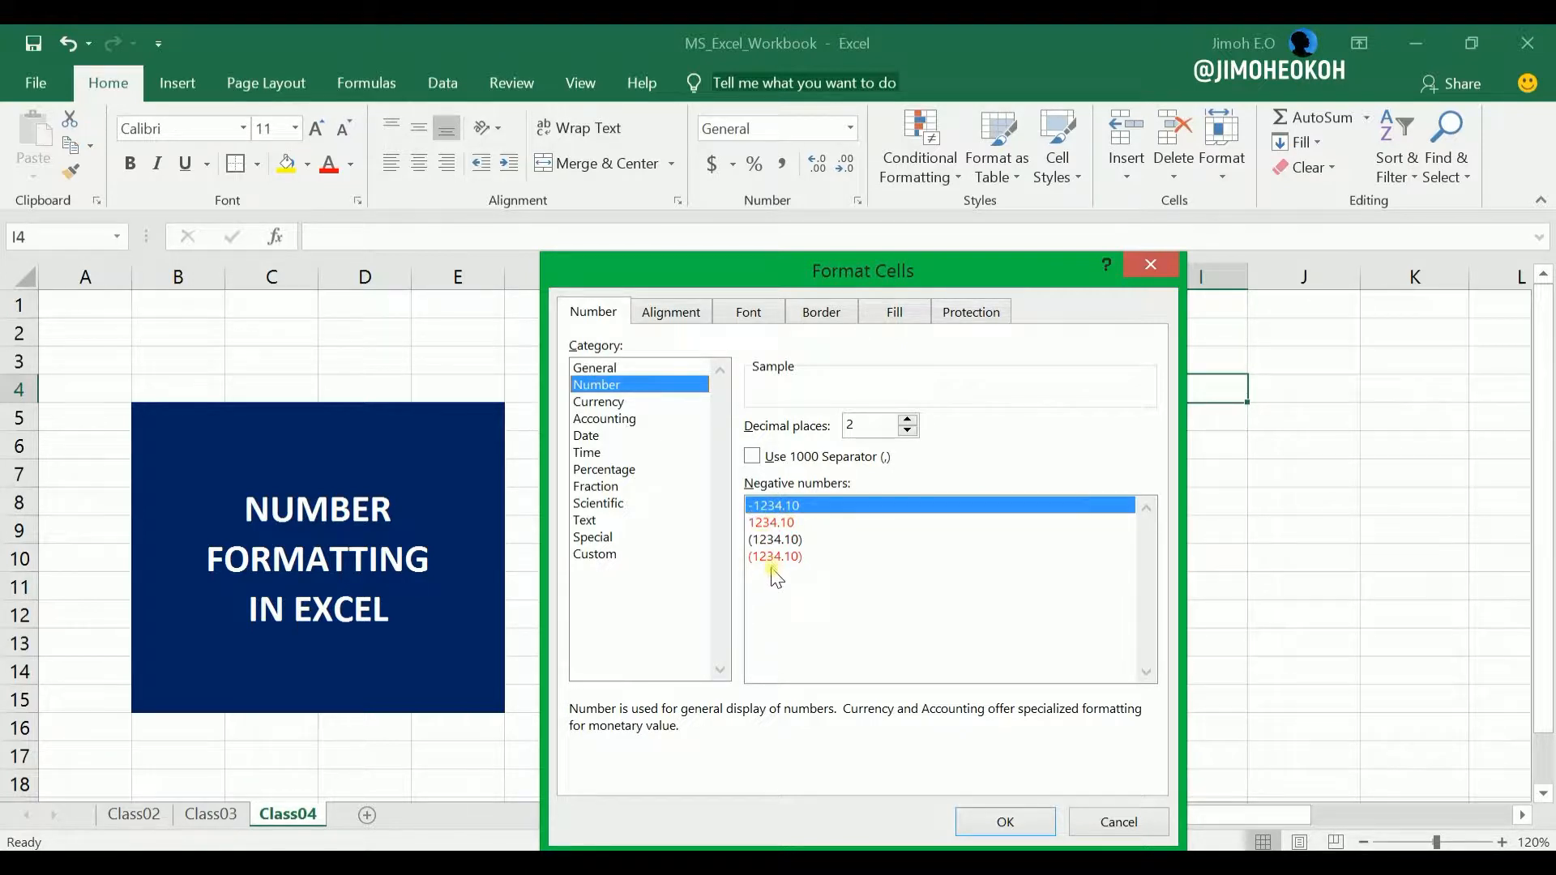
{"action": "left_click", "coordinate": [612, 404]}
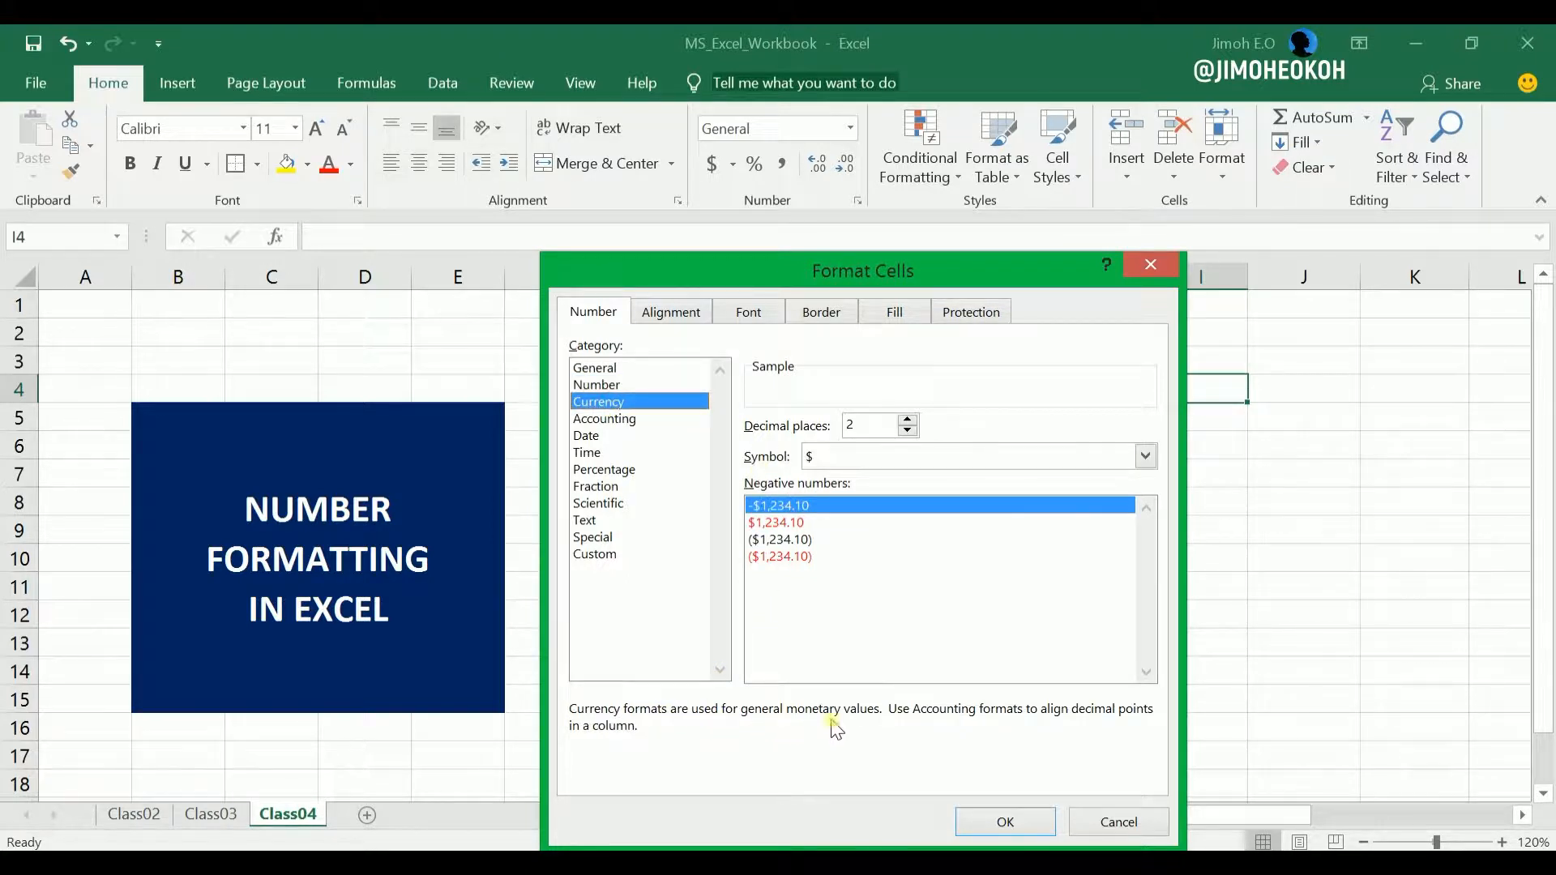
{"action": "left_click", "coordinate": [642, 420]}
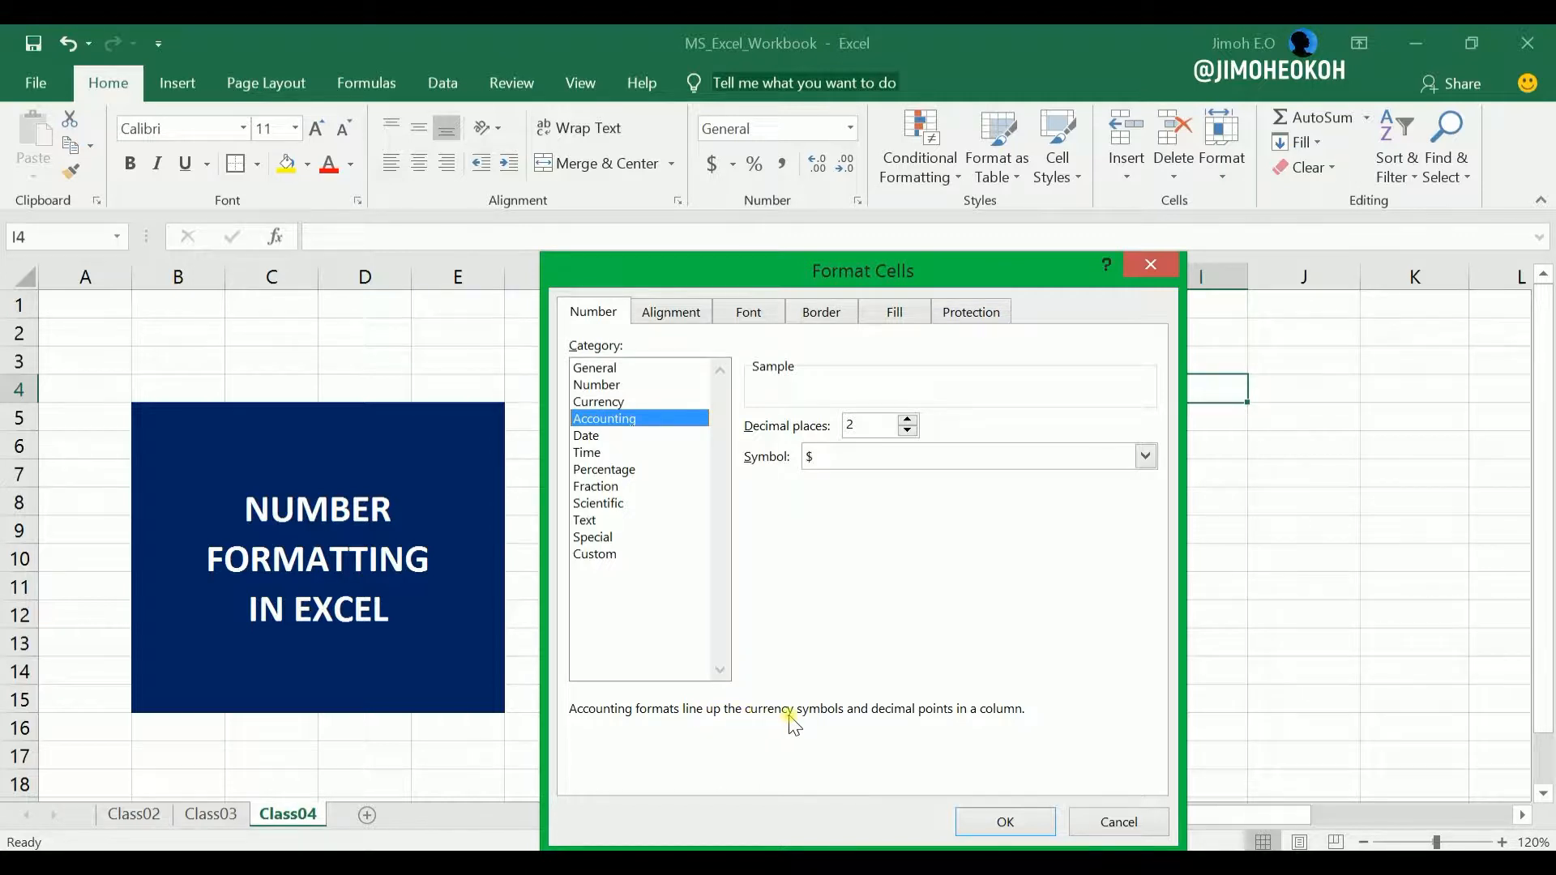
{"action": "left_click", "coordinate": [594, 436]}
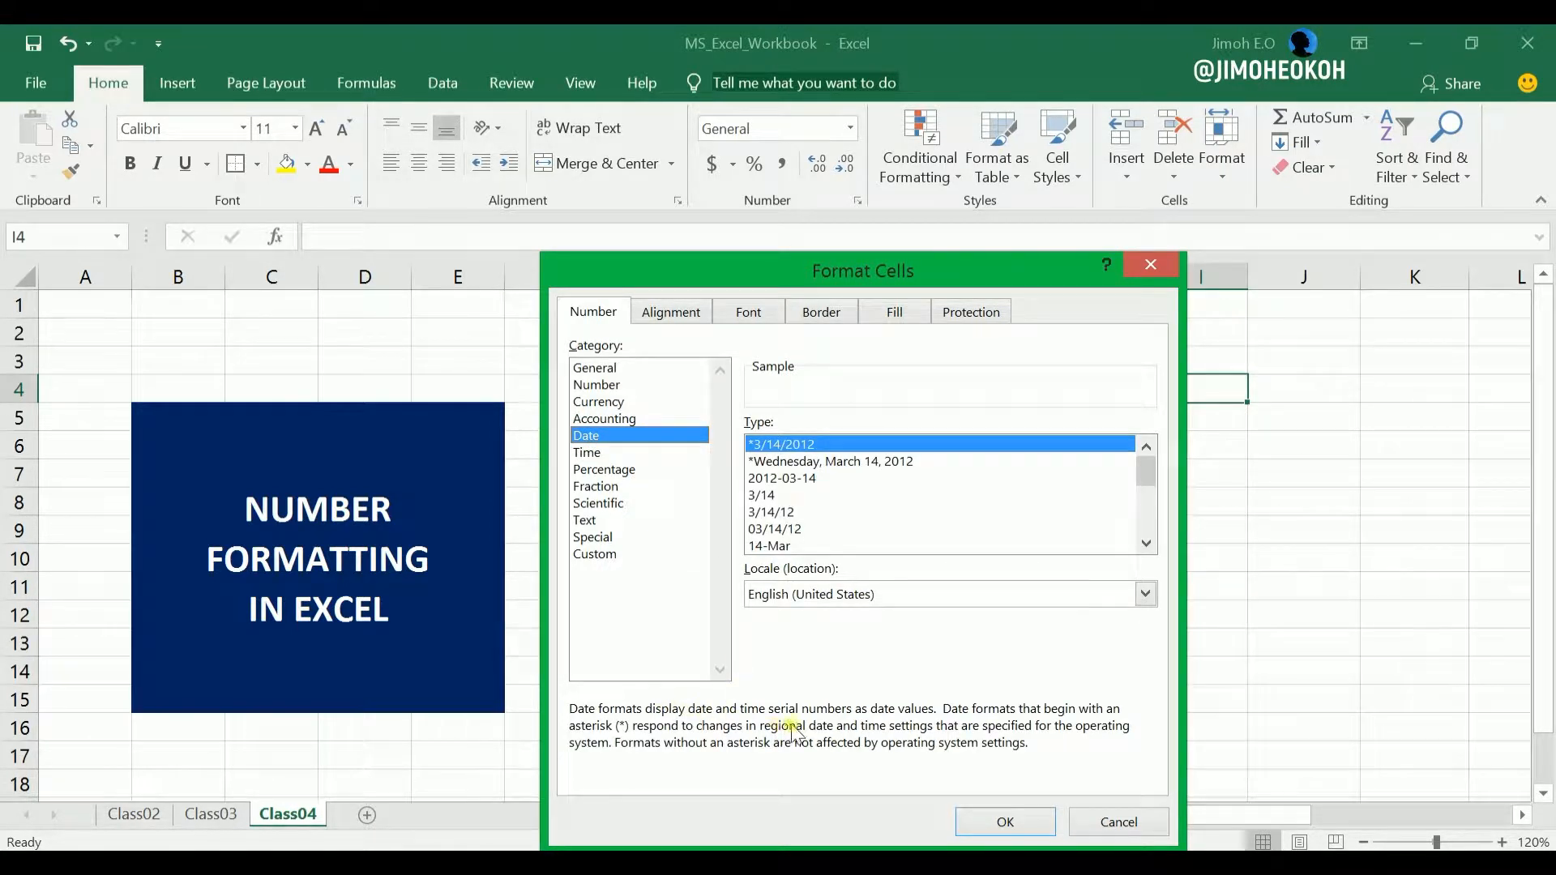
{"action": "left_click", "coordinate": [599, 470]}
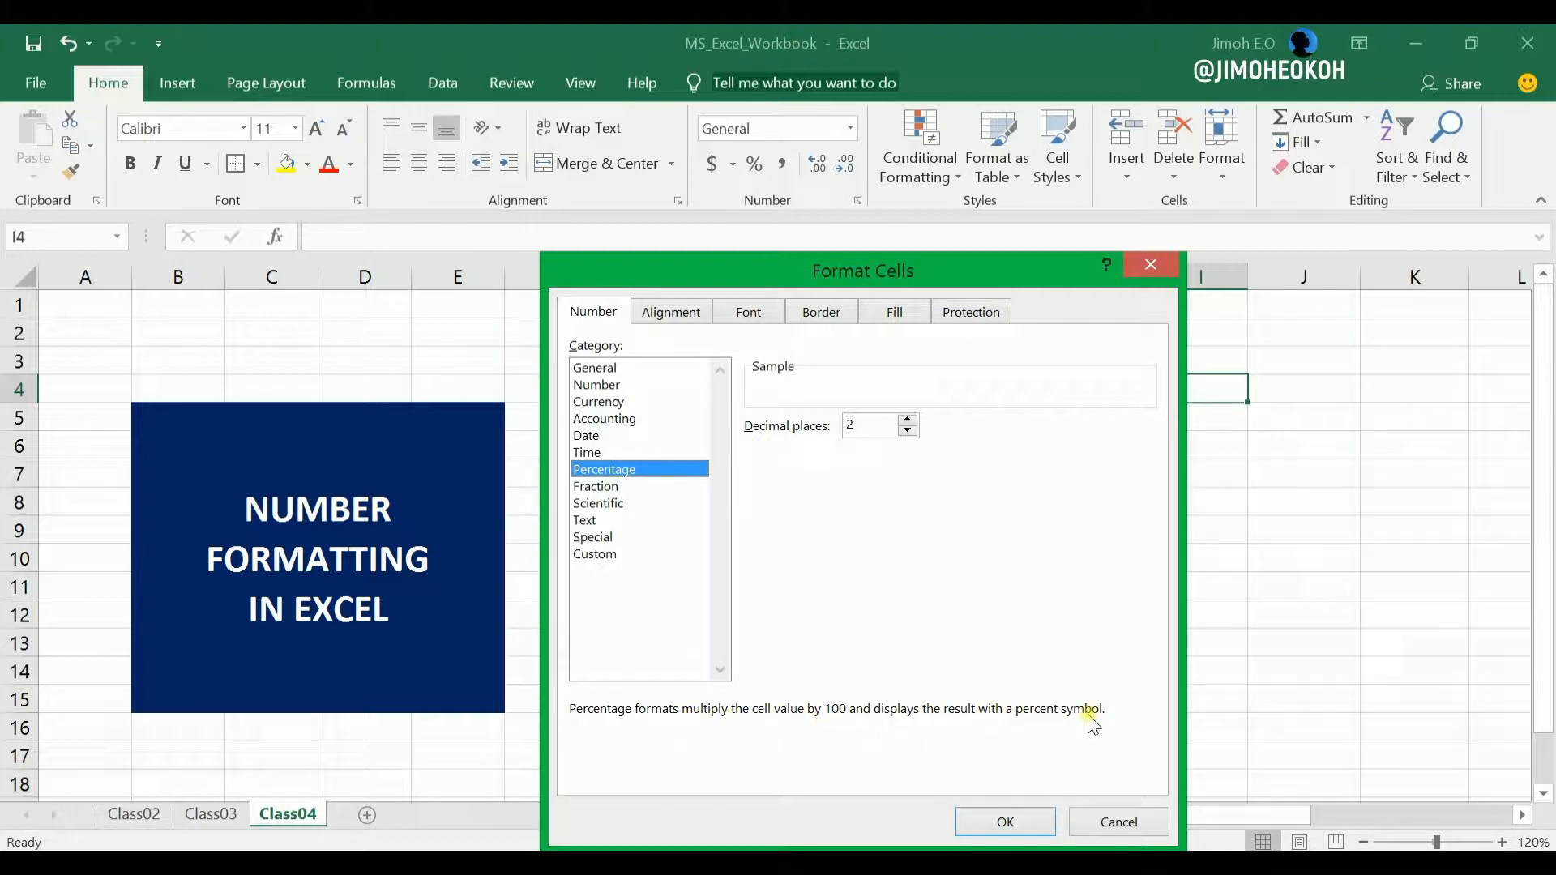
{"action": "left_click", "coordinate": [587, 521]}
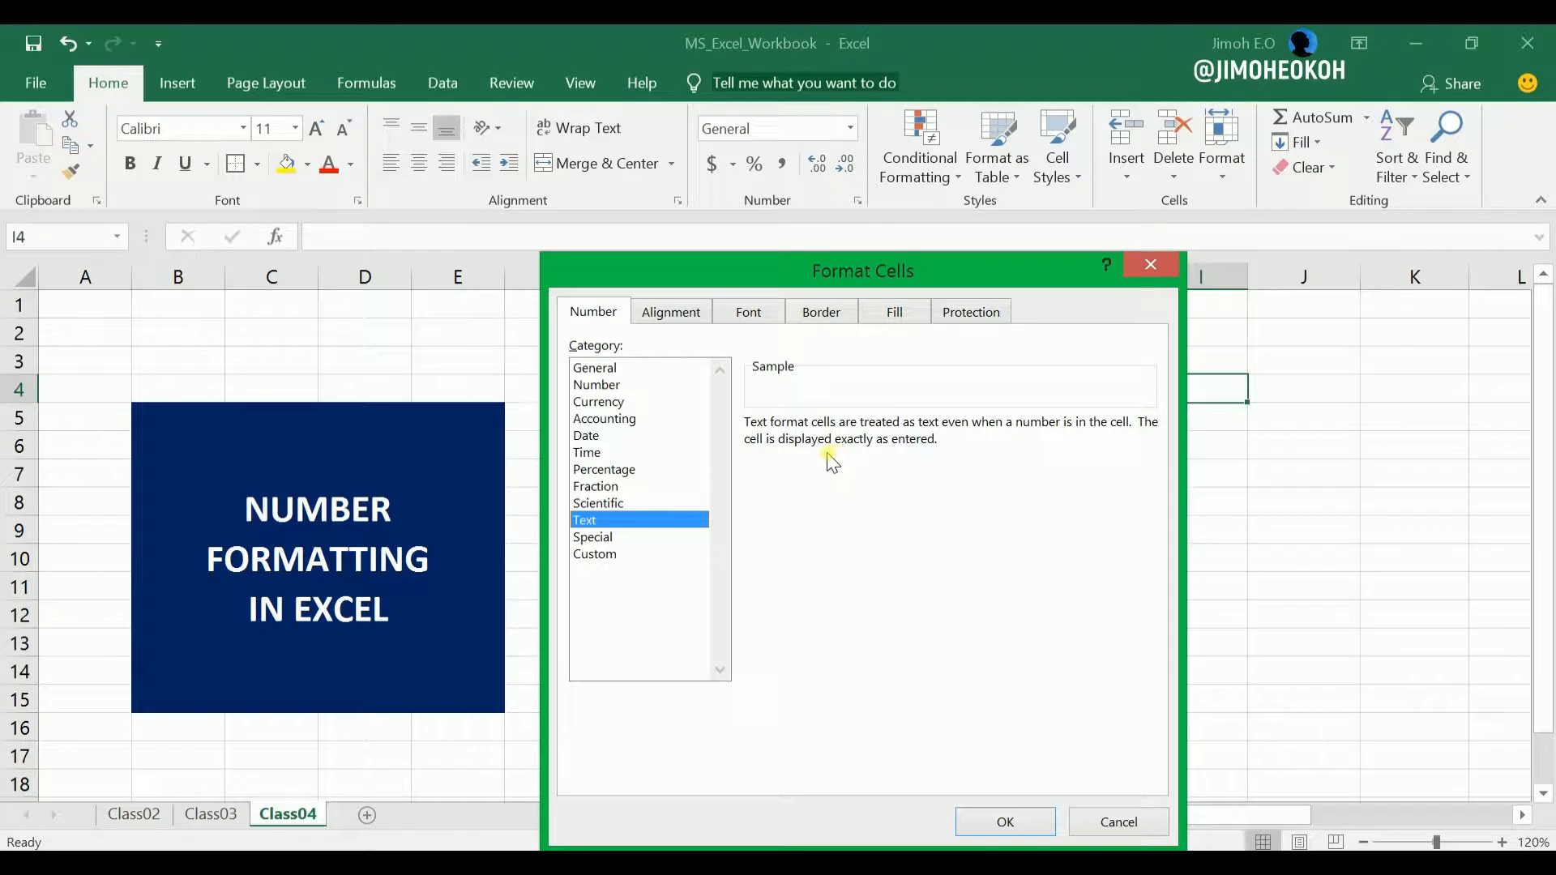
Examine the format codes in the Custom category, then leave Format Cells without applying a format.
{"action": "left_click", "coordinate": [605, 557]}
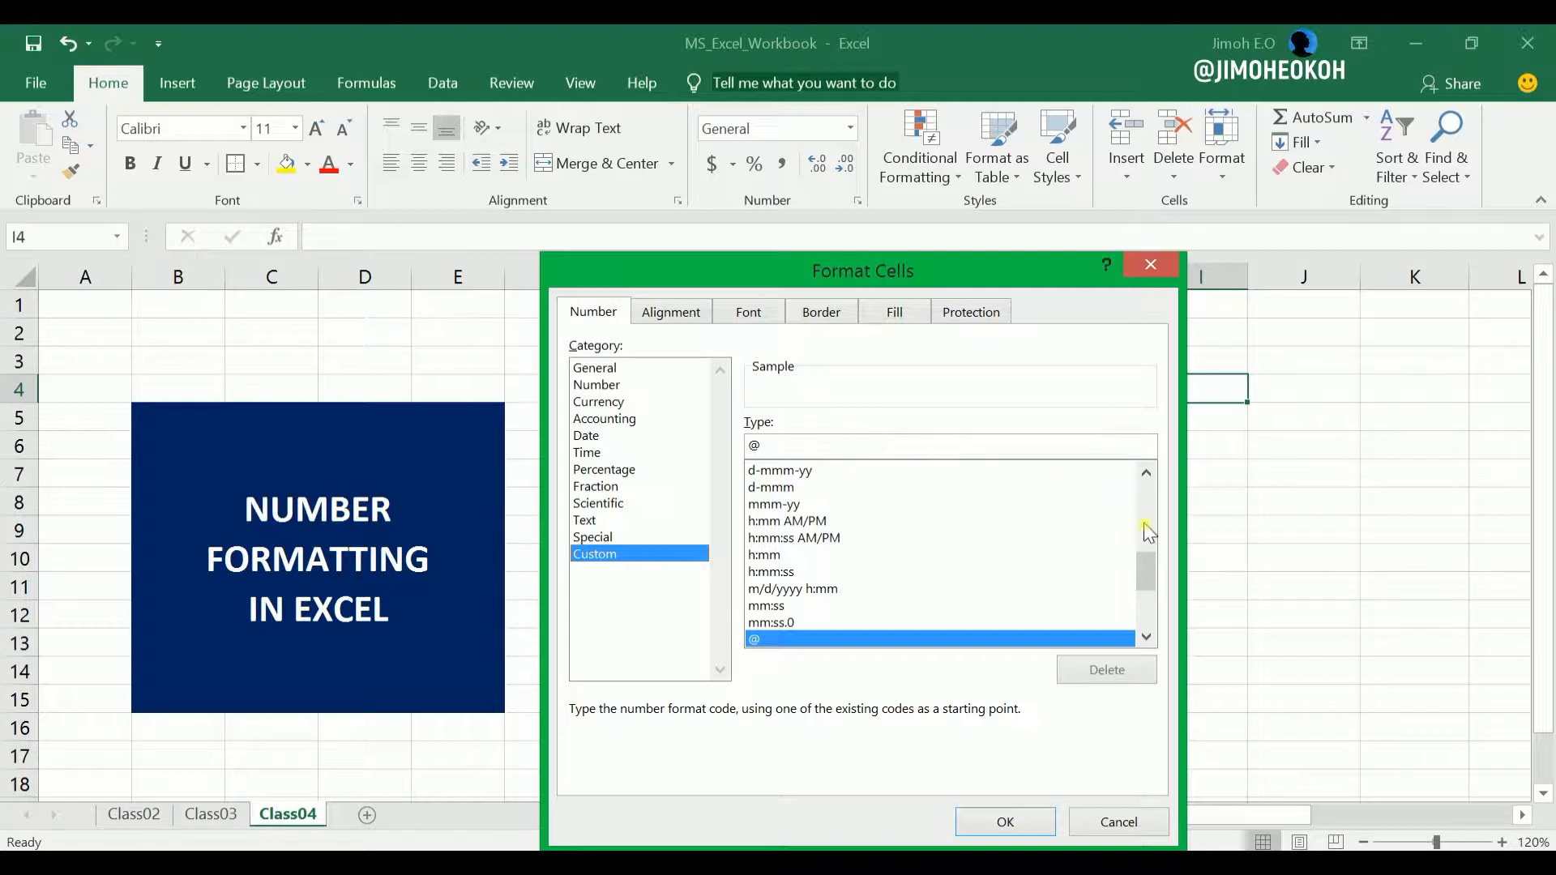
{"action": "left_click_drag", "start_coordinate": [1148, 567], "coordinate": [1146, 604]}
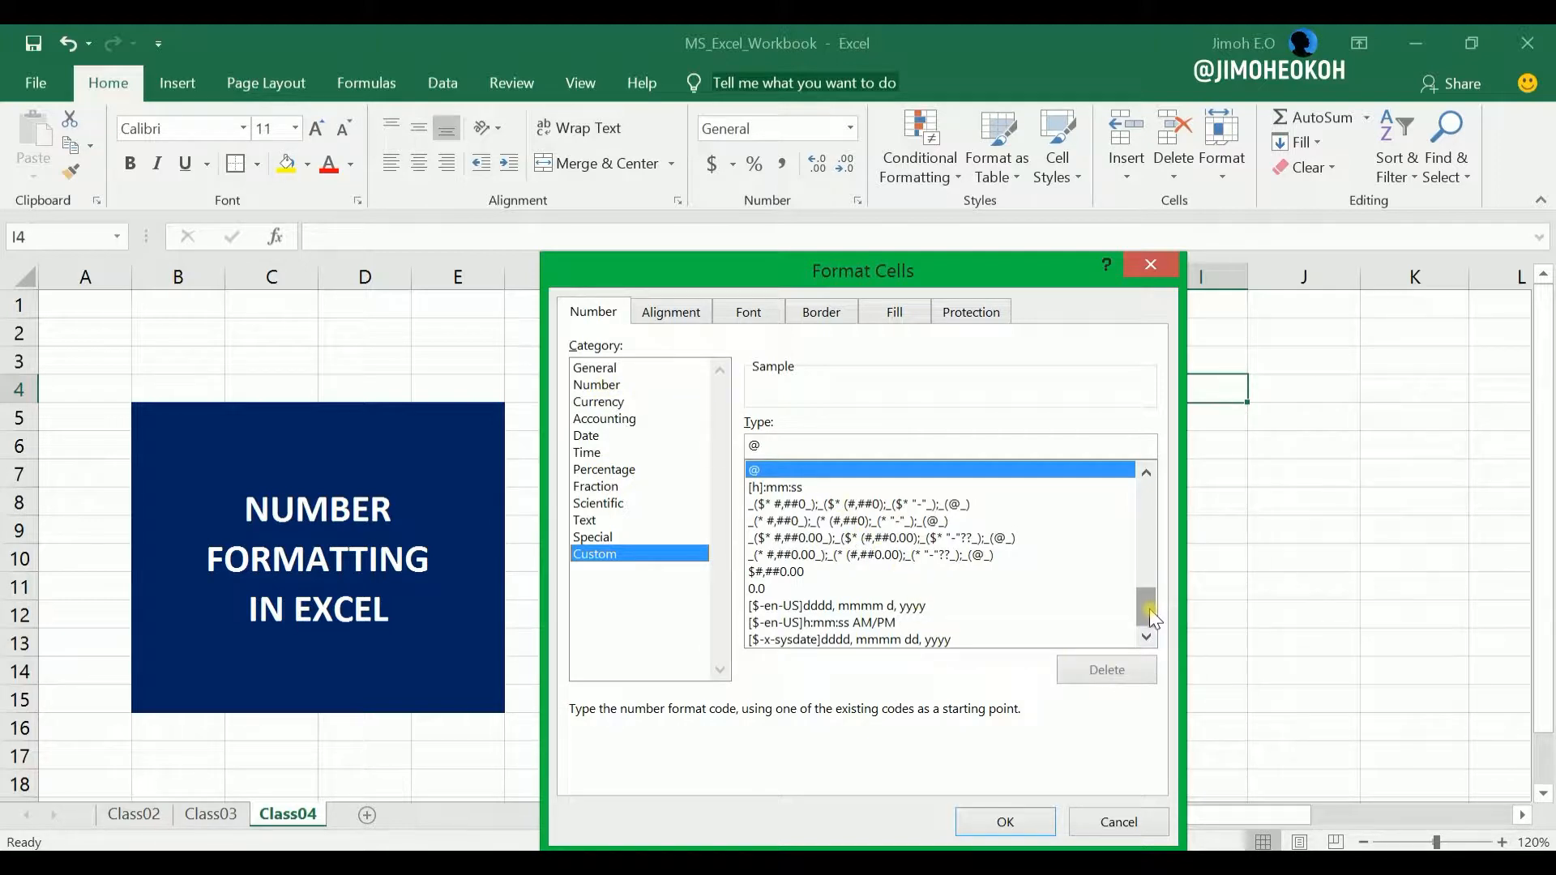
{"action": "left_click_drag", "start_coordinate": [1150, 618], "coordinate": [1144, 498]}
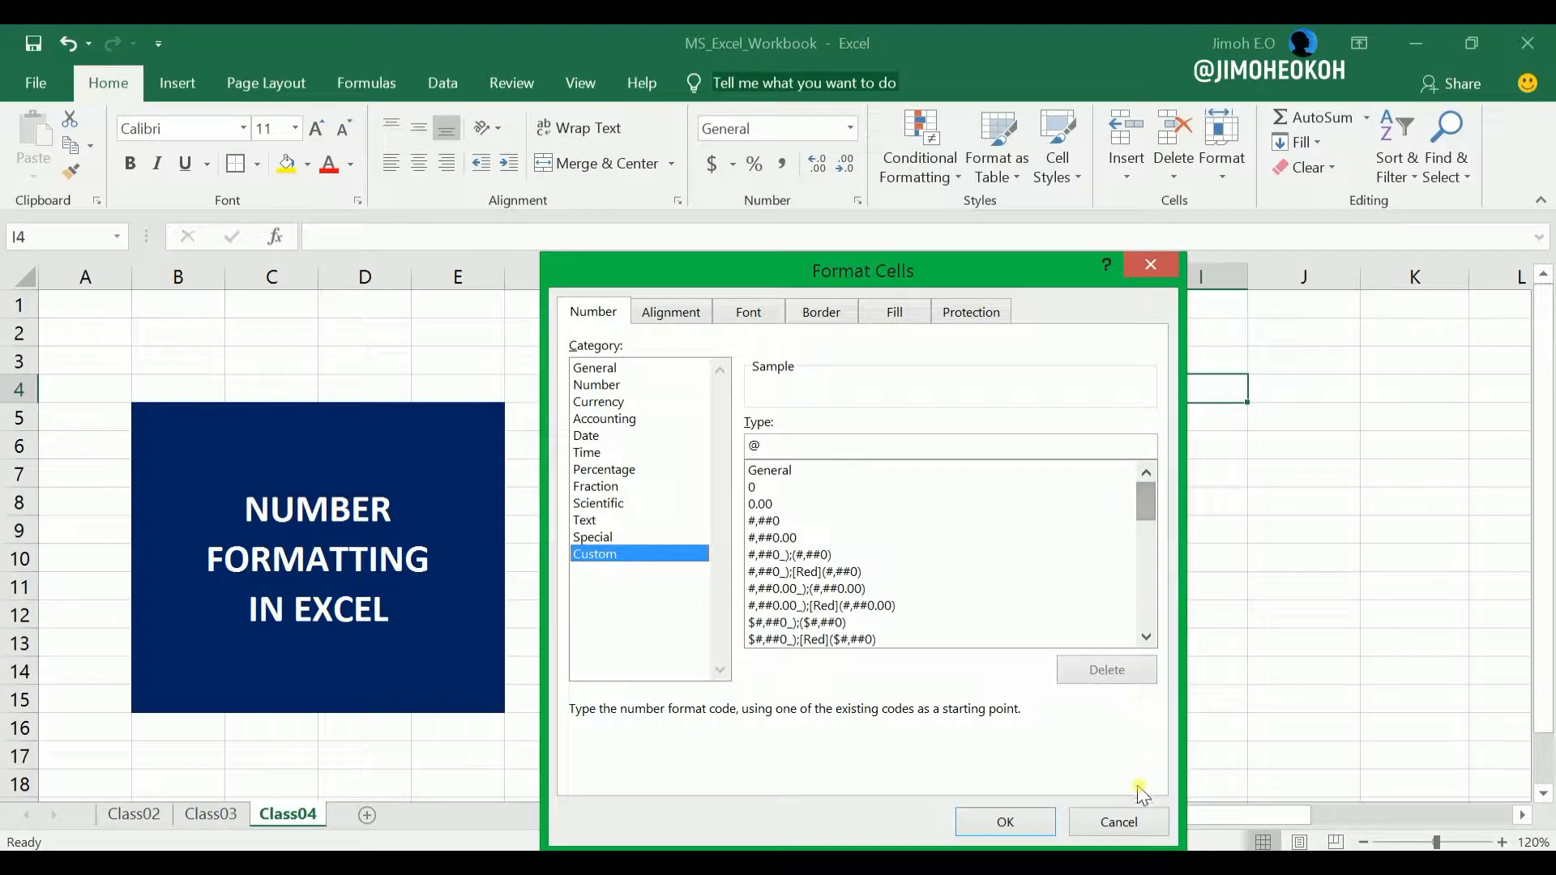
{"action": "left_click", "coordinate": [1118, 823]}
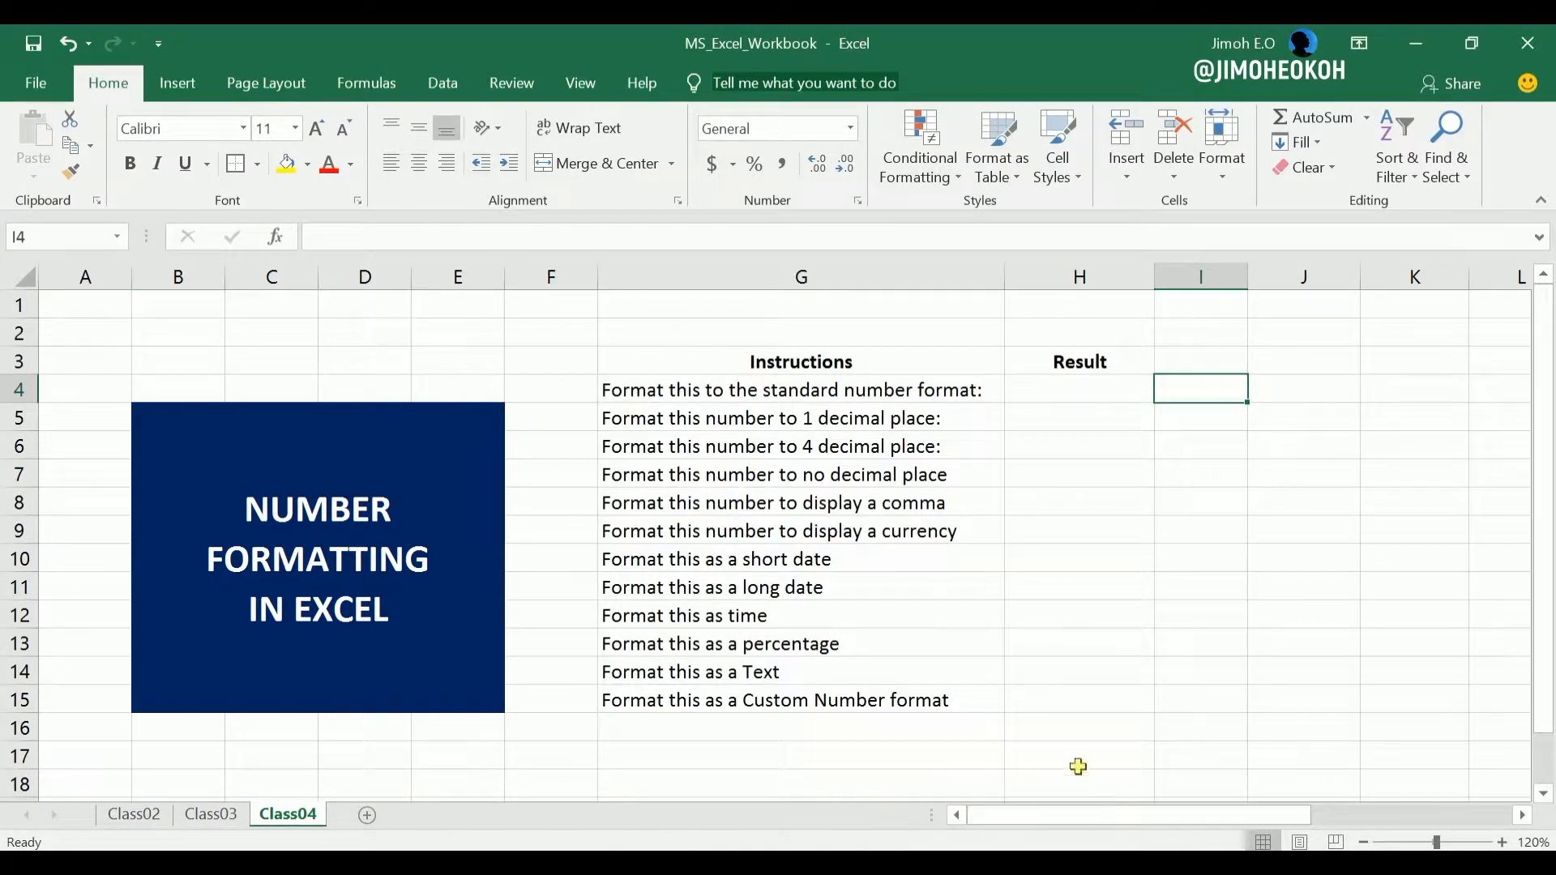
Review the instructions, the Result range H4:H15 and the list of number formats, ending with cell H4 selected.
{"action": "left_click", "coordinate": [890, 609]}
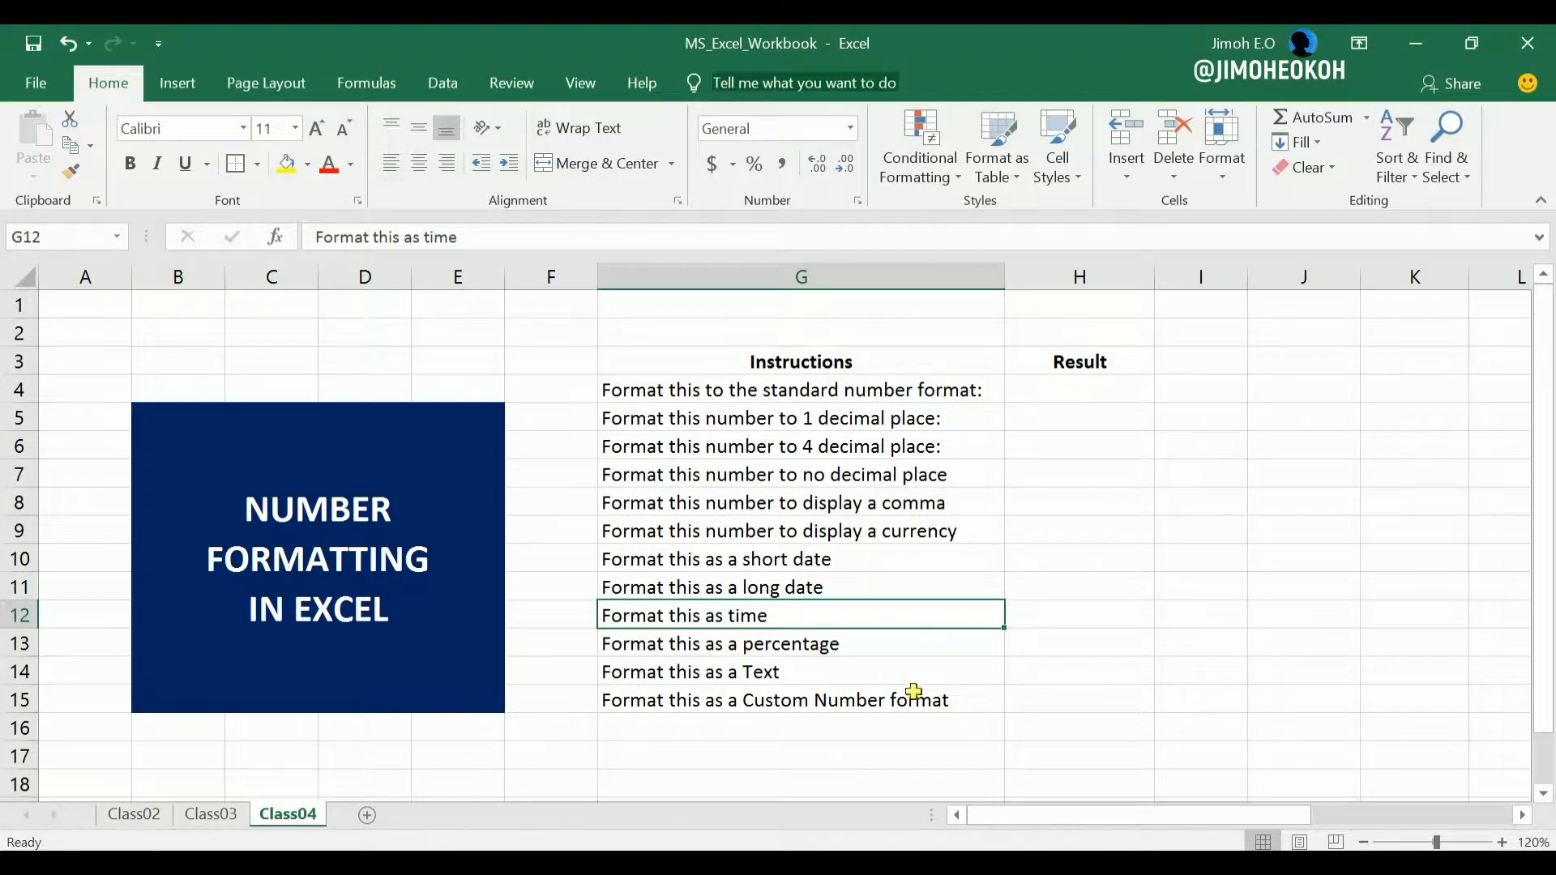
{"action": "left_click_drag", "start_coordinate": [1068, 387], "coordinate": [1054, 699]}
{"action": "left_click", "coordinate": [1232, 466]}
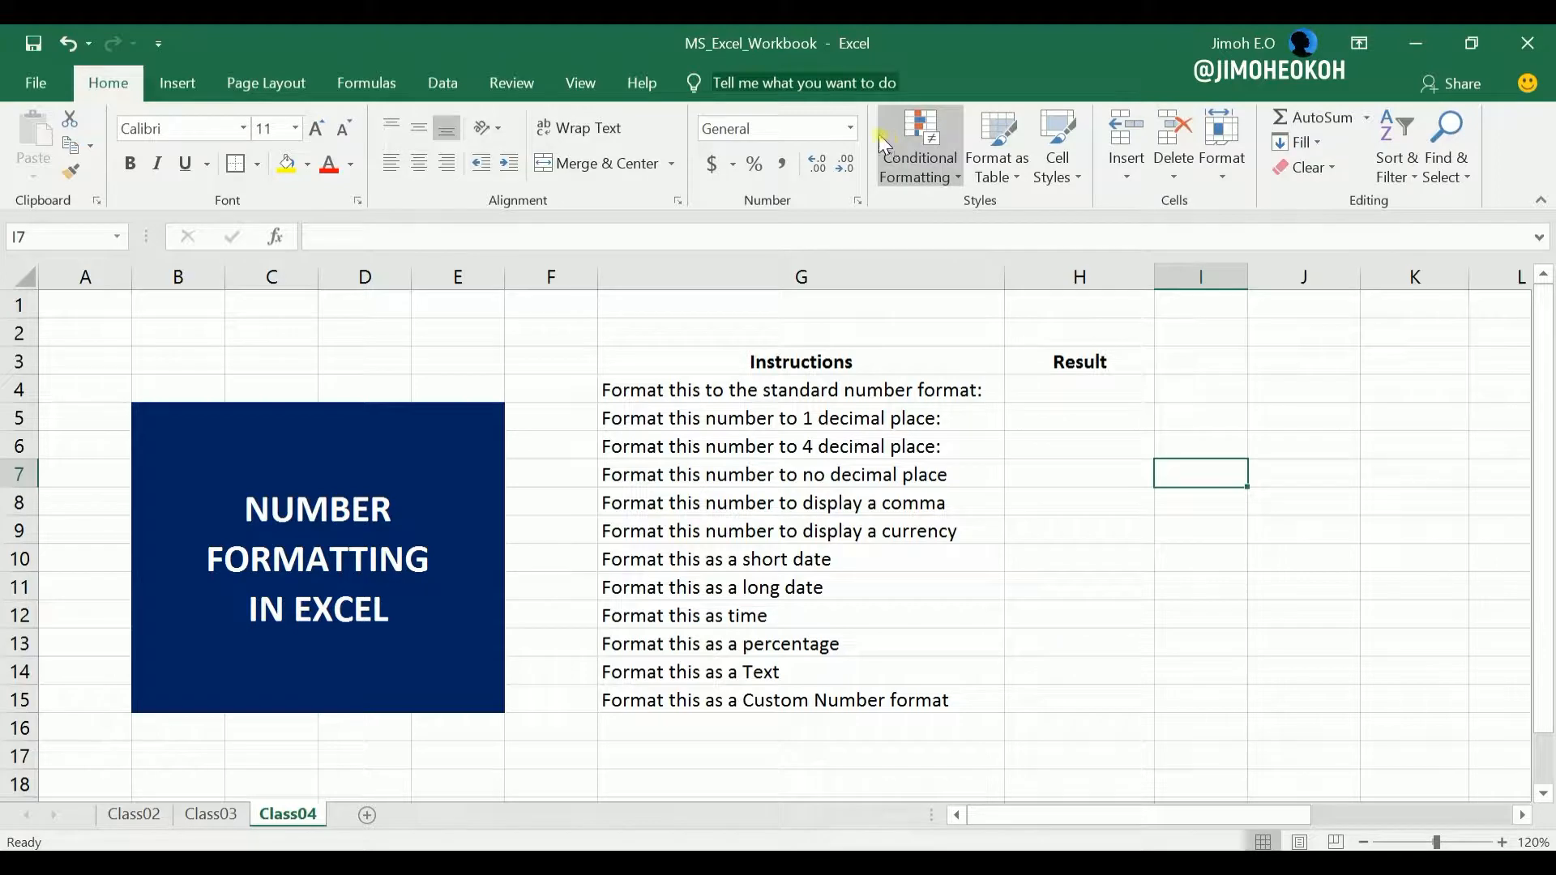
{"action": "left_click", "coordinate": [850, 128]}
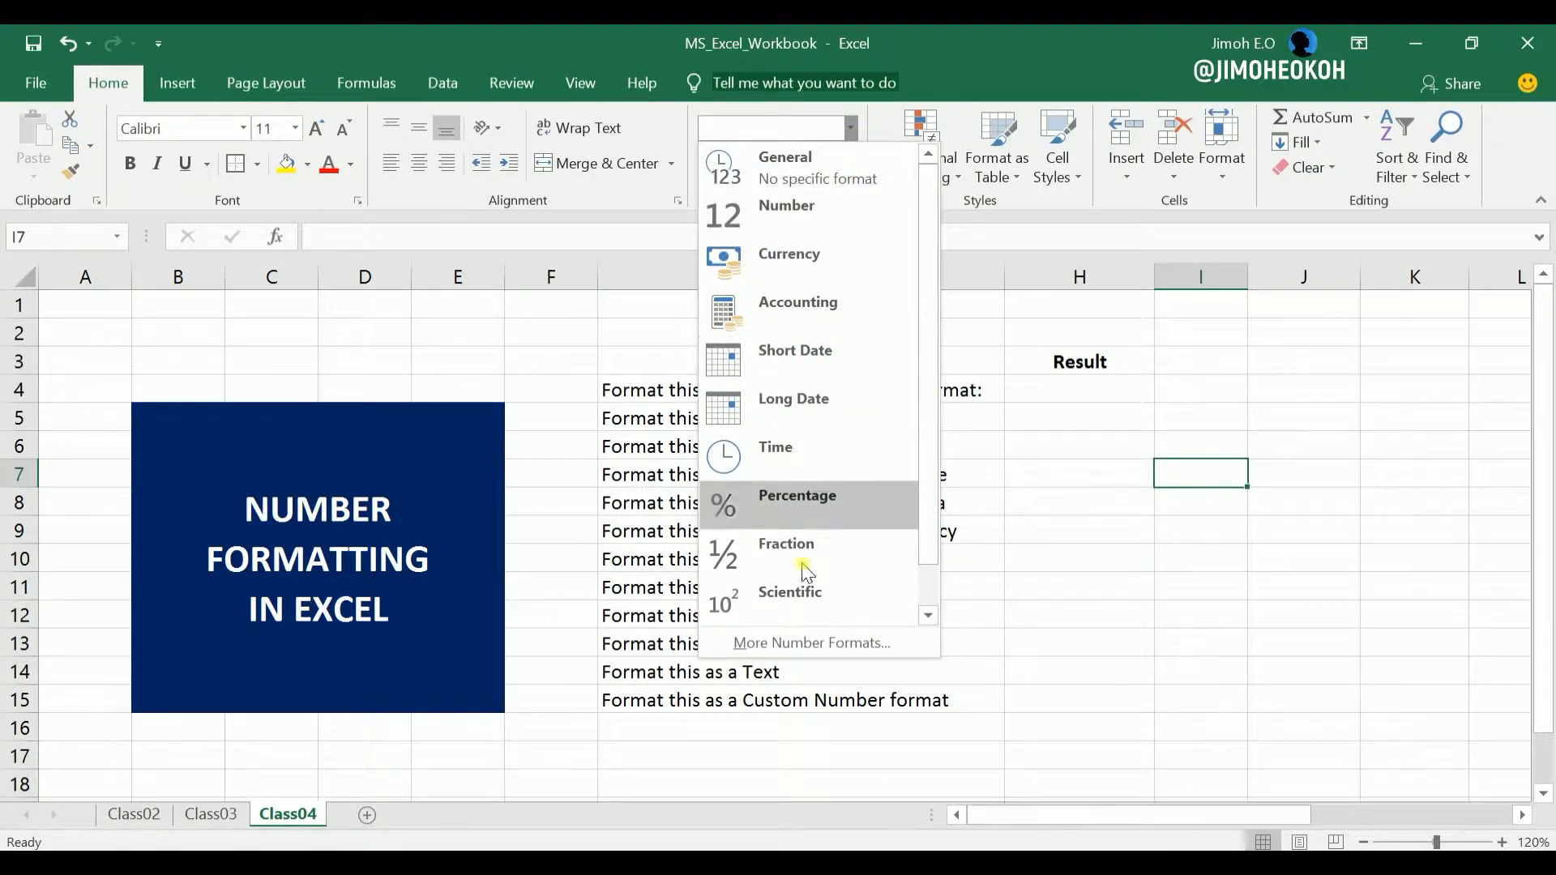
{"action": "left_click", "coordinate": [1097, 609]}
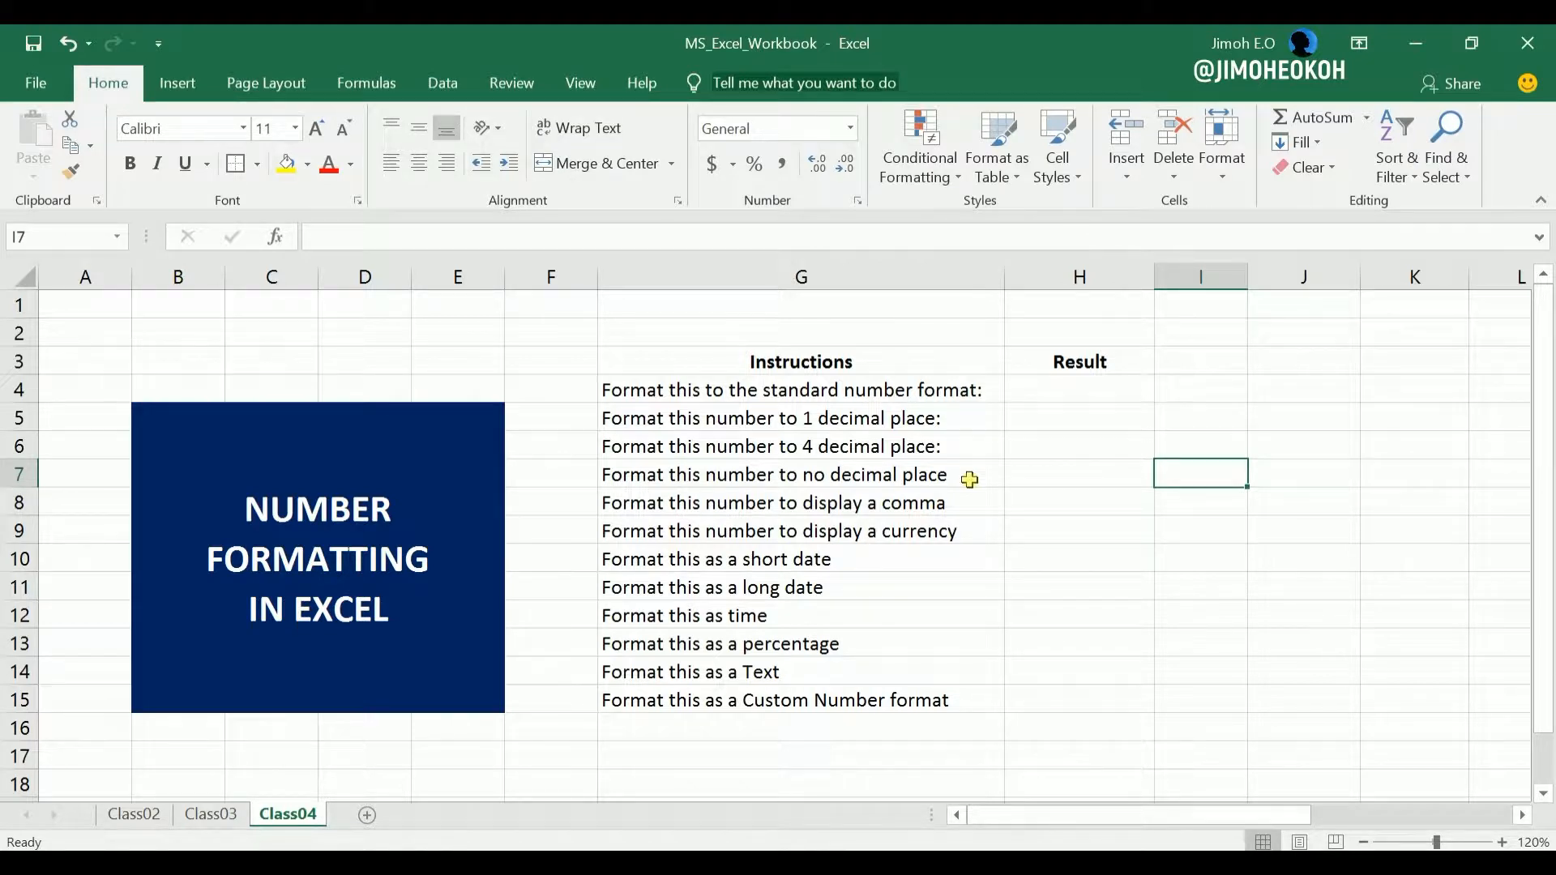
{"action": "left_click", "coordinate": [1064, 393]}
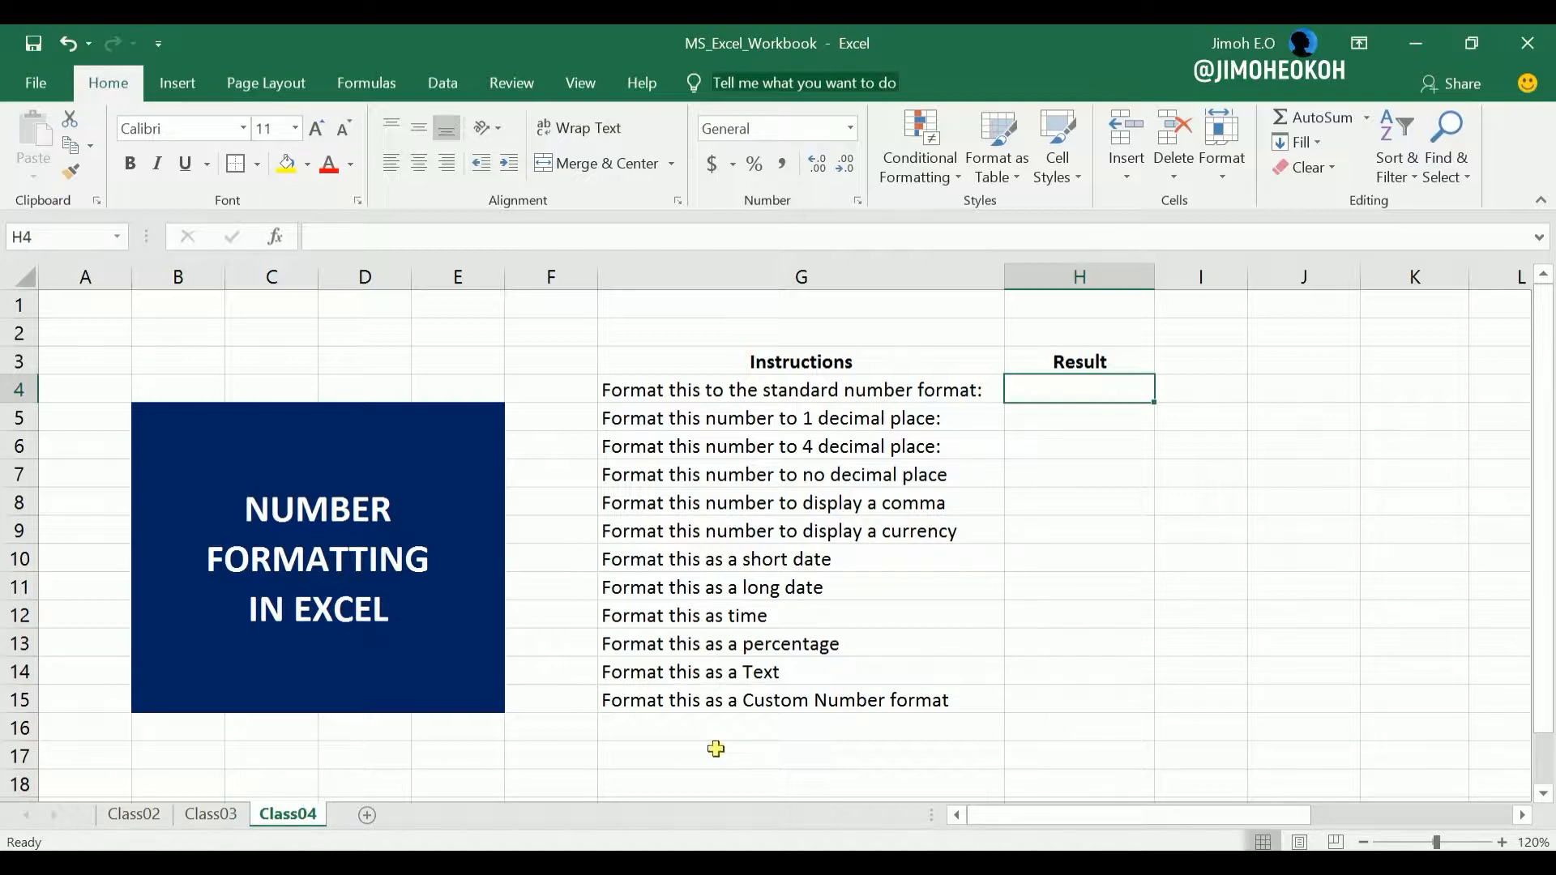
Enter 6000, 15000, 500, 2750, 6750432 and 985300 down the Result column in cells H4 to H9.
{"action": "type", "text": "6000"}
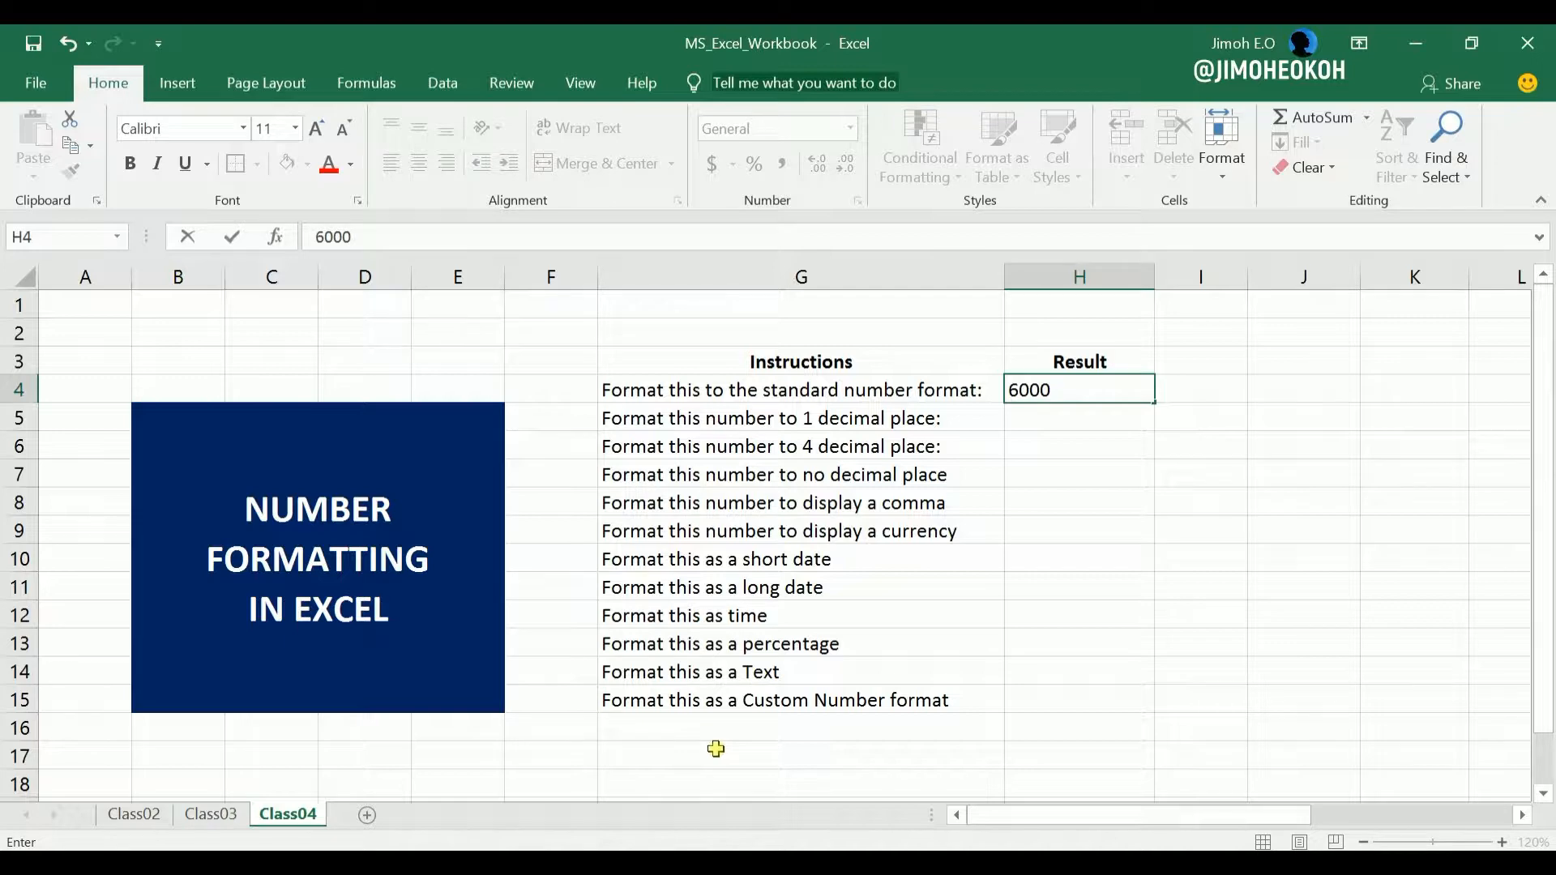
{"action": "key", "text": "Return"}
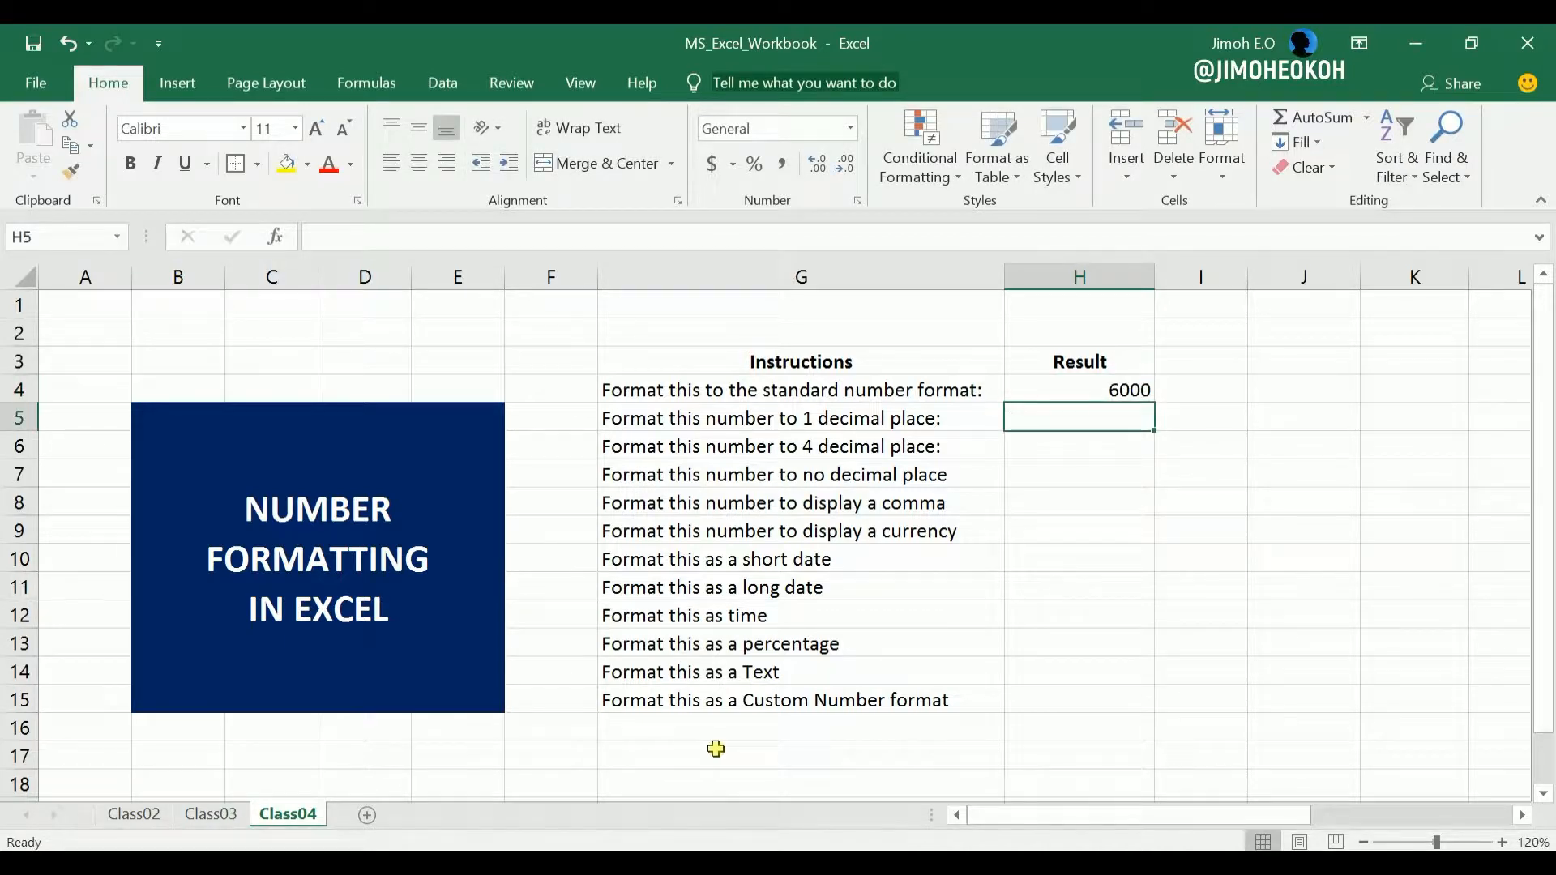
{"action": "type", "text": "15000"}
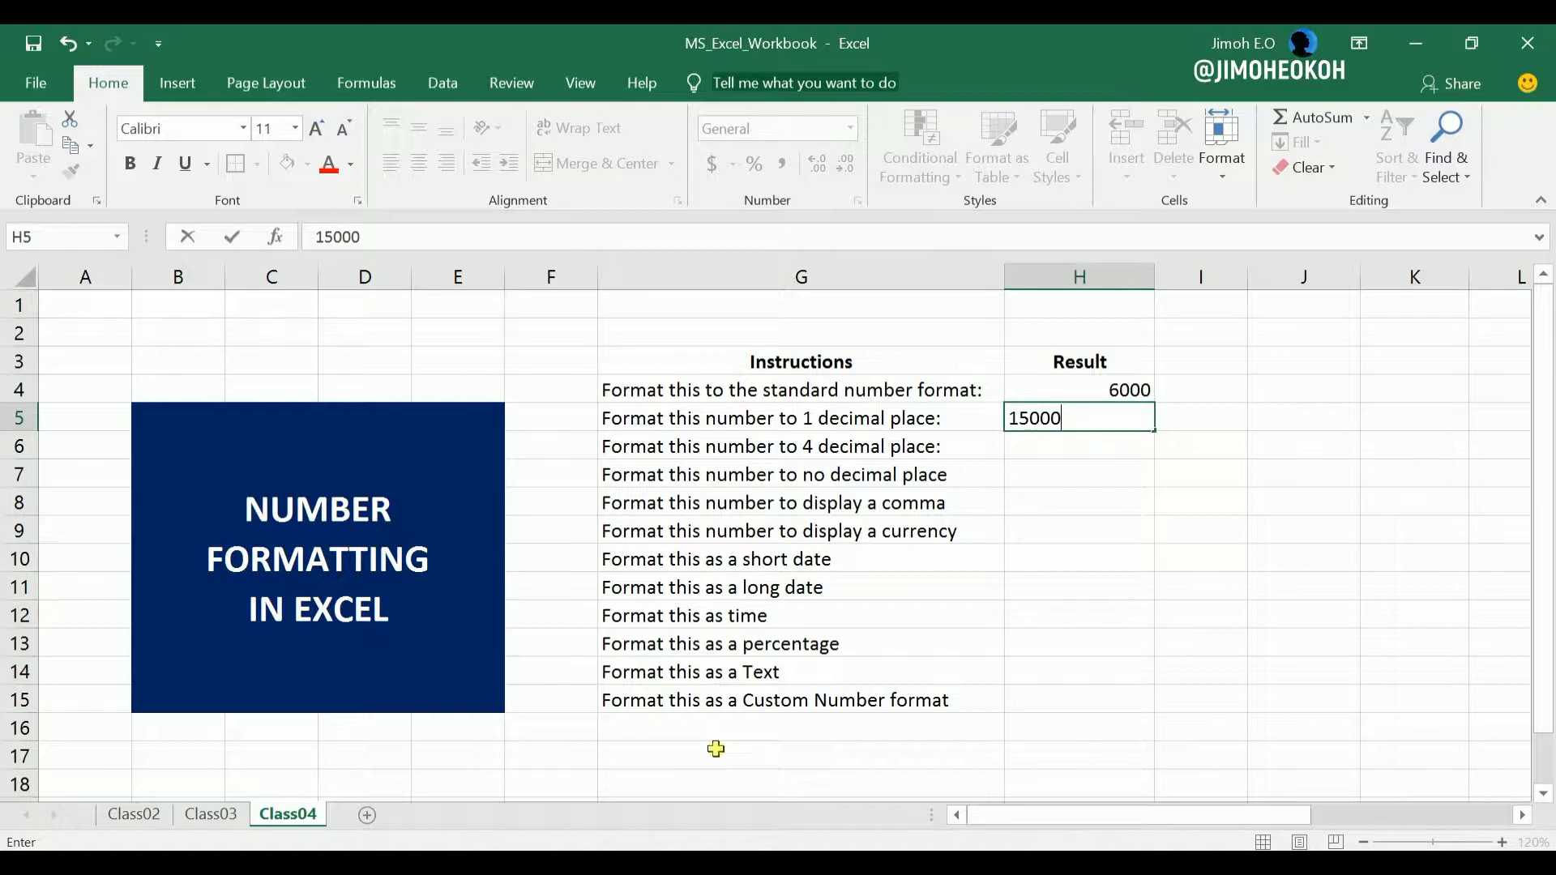
{"action": "key", "text": "Return"}
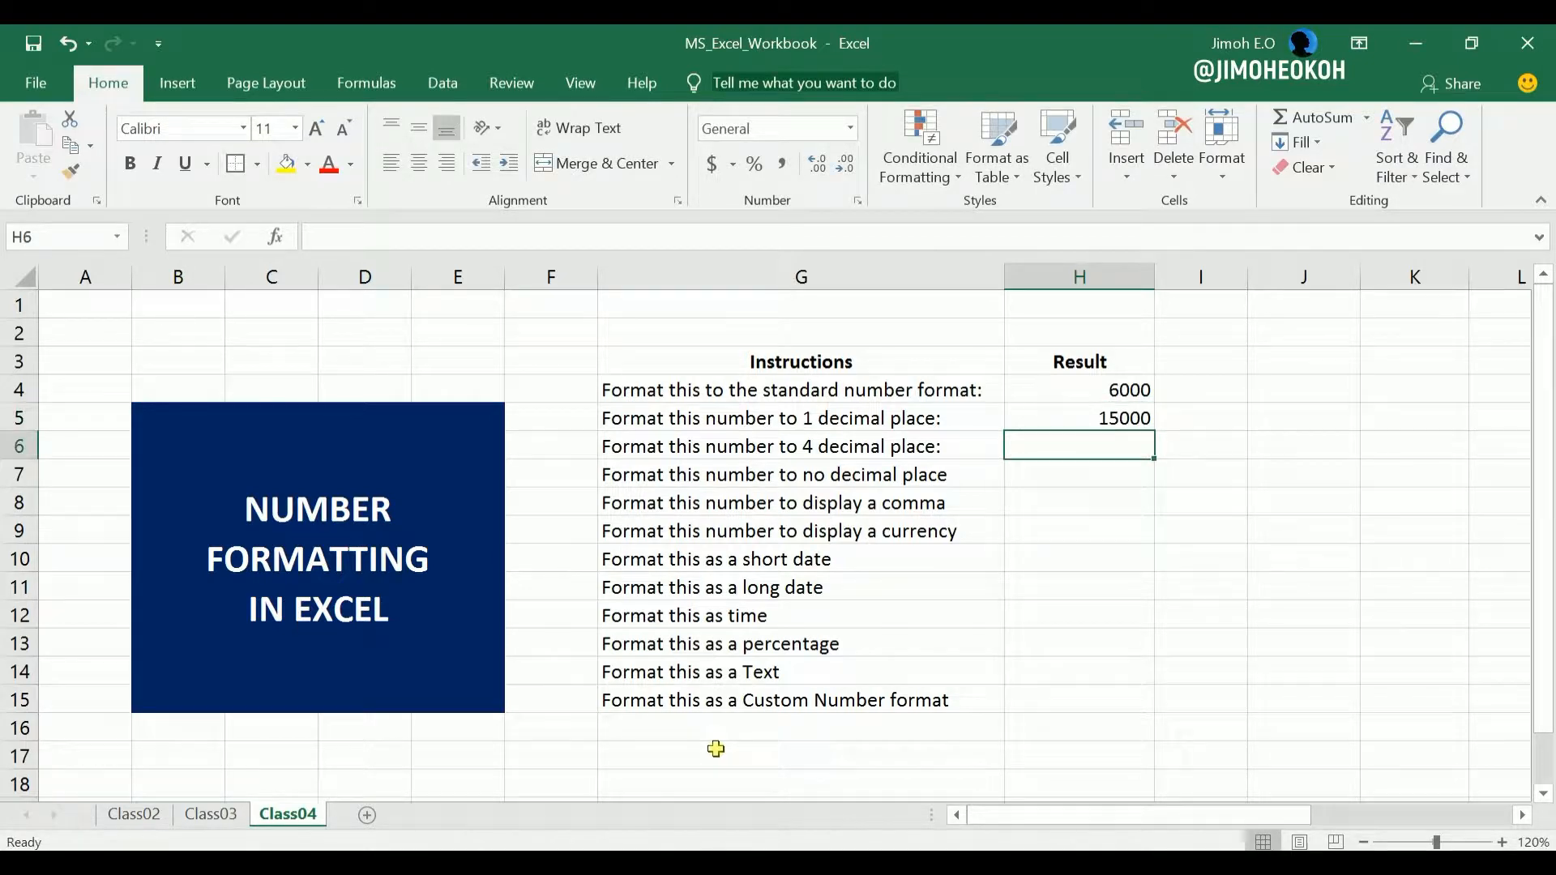
{"action": "type", "text": "500"}
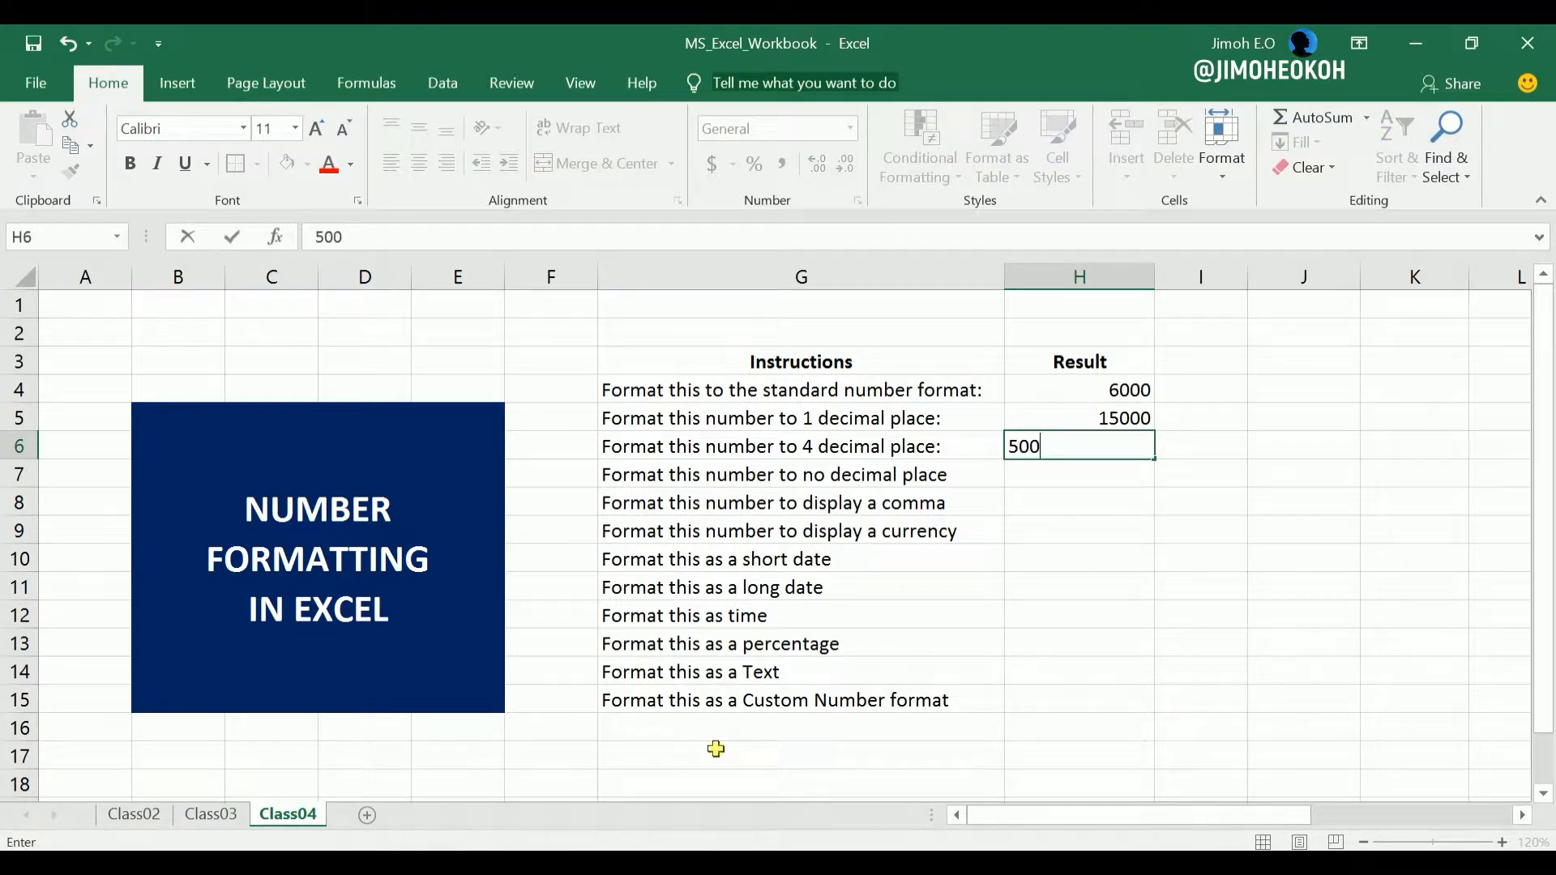
{"action": "key", "text": "Return"}
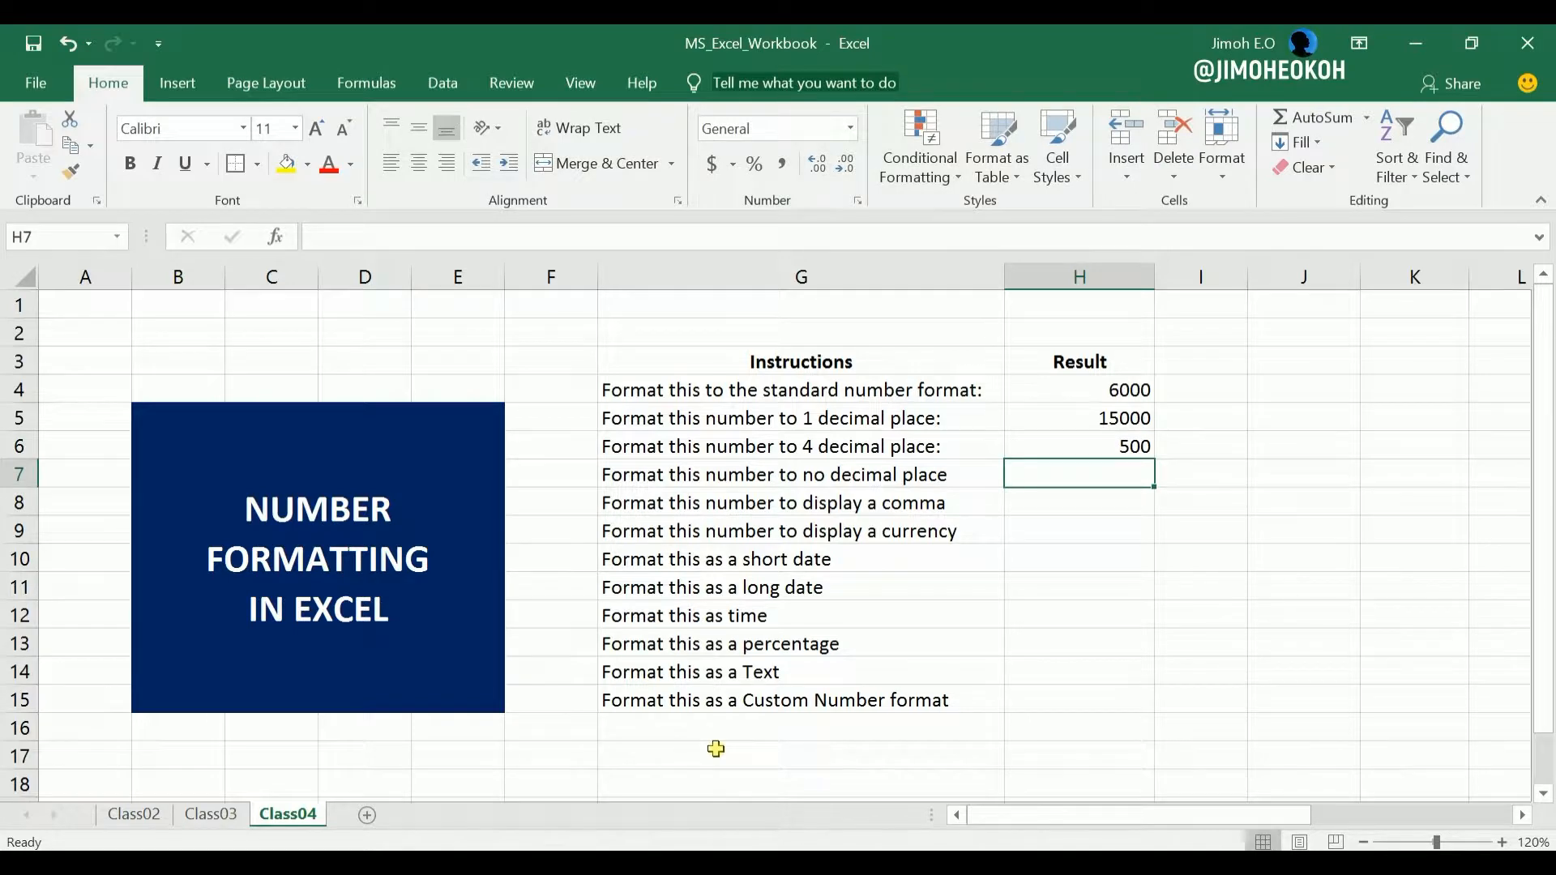
{"action": "type", "text": "2"}
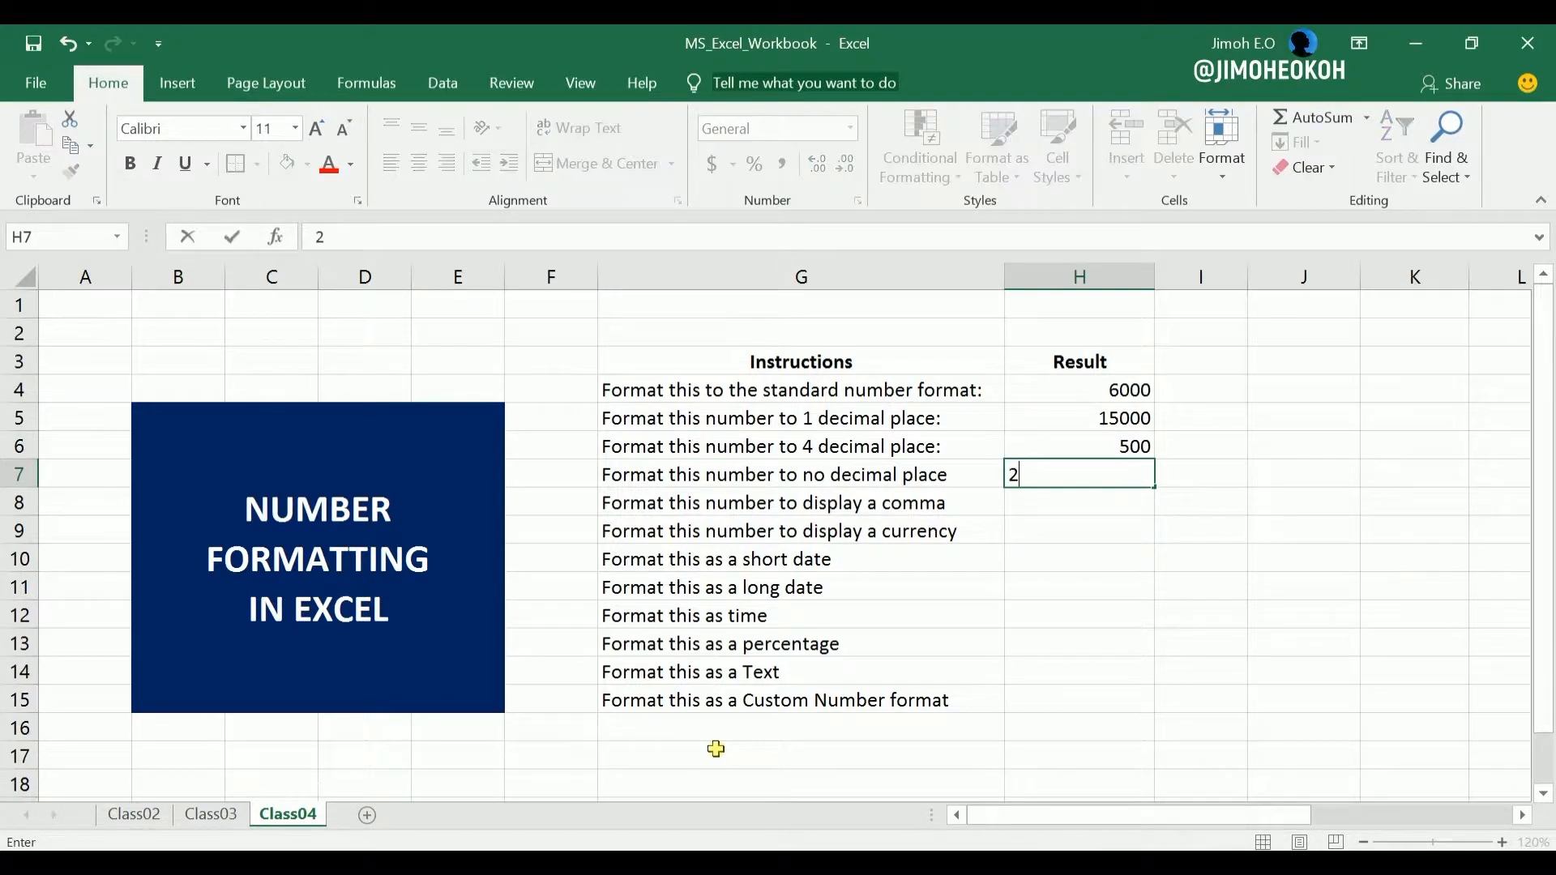
{"action": "type", "text": "750"}
{"action": "key", "text": "Return"}
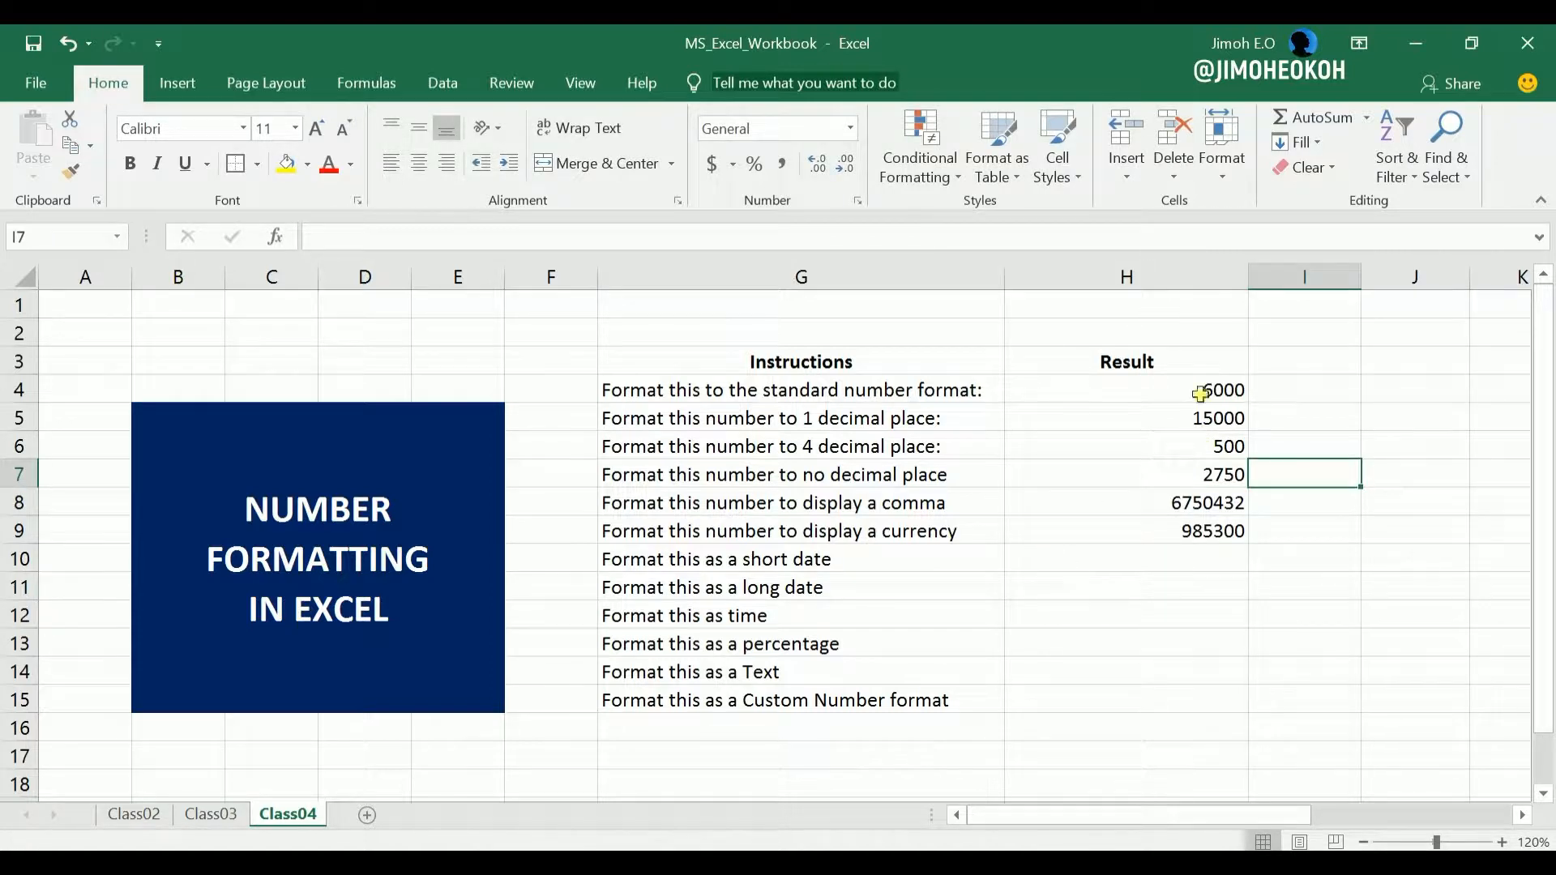
Apply the standard Number format to the value in cell H4.
{"action": "left_click_drag", "start_coordinate": [1199, 394], "coordinate": [1198, 528]}
{"action": "left_click", "coordinate": [1159, 503]}
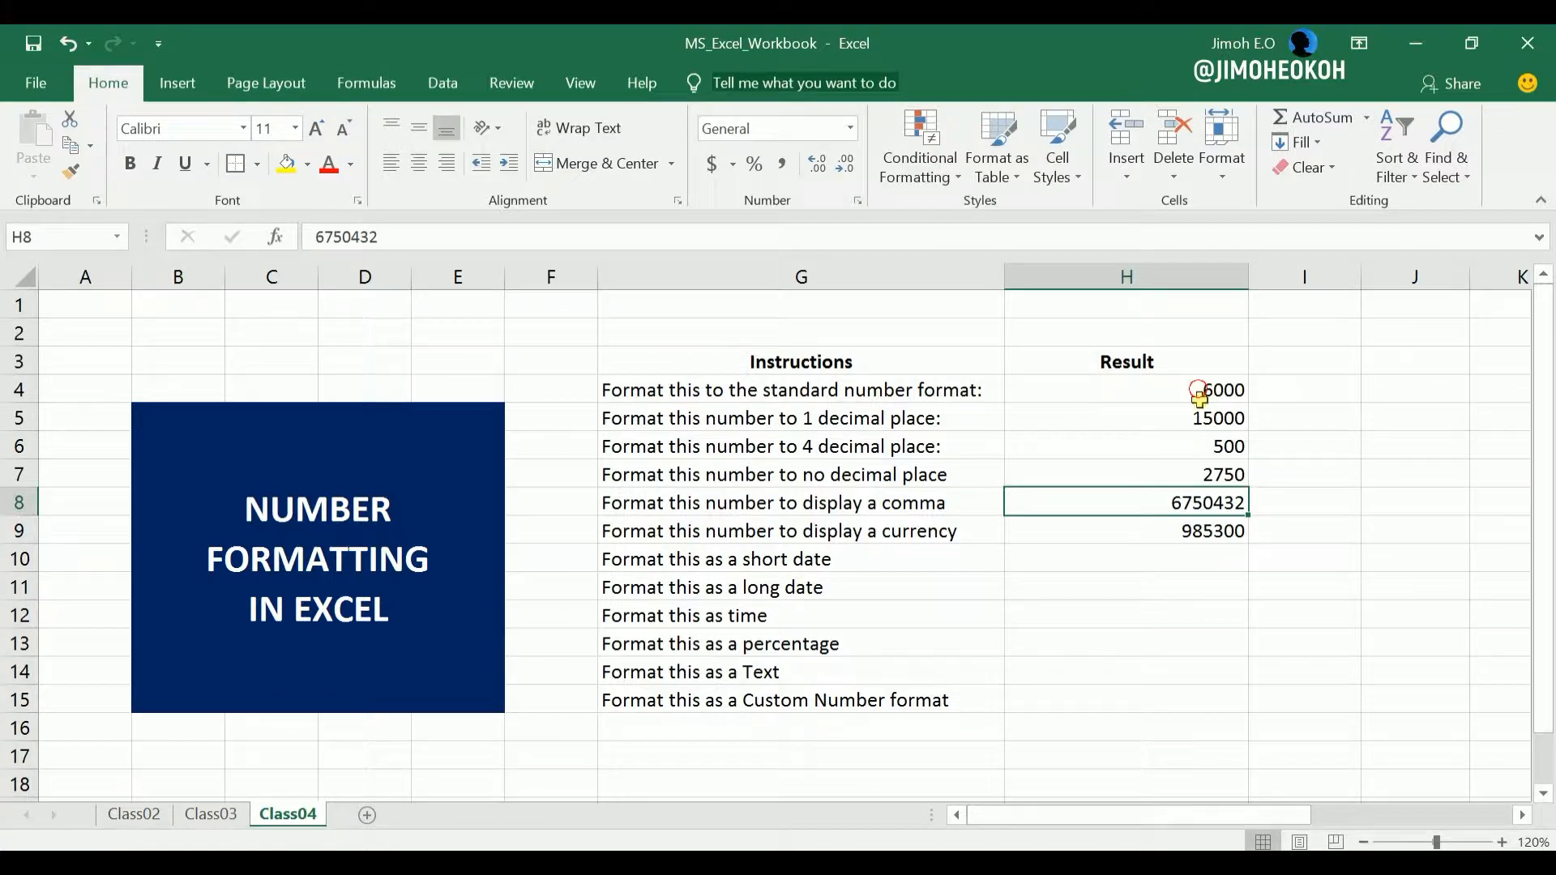
{"action": "left_click_drag", "start_coordinate": [1202, 397], "coordinate": [1191, 476]}
{"action": "left_click", "coordinate": [1132, 414]}
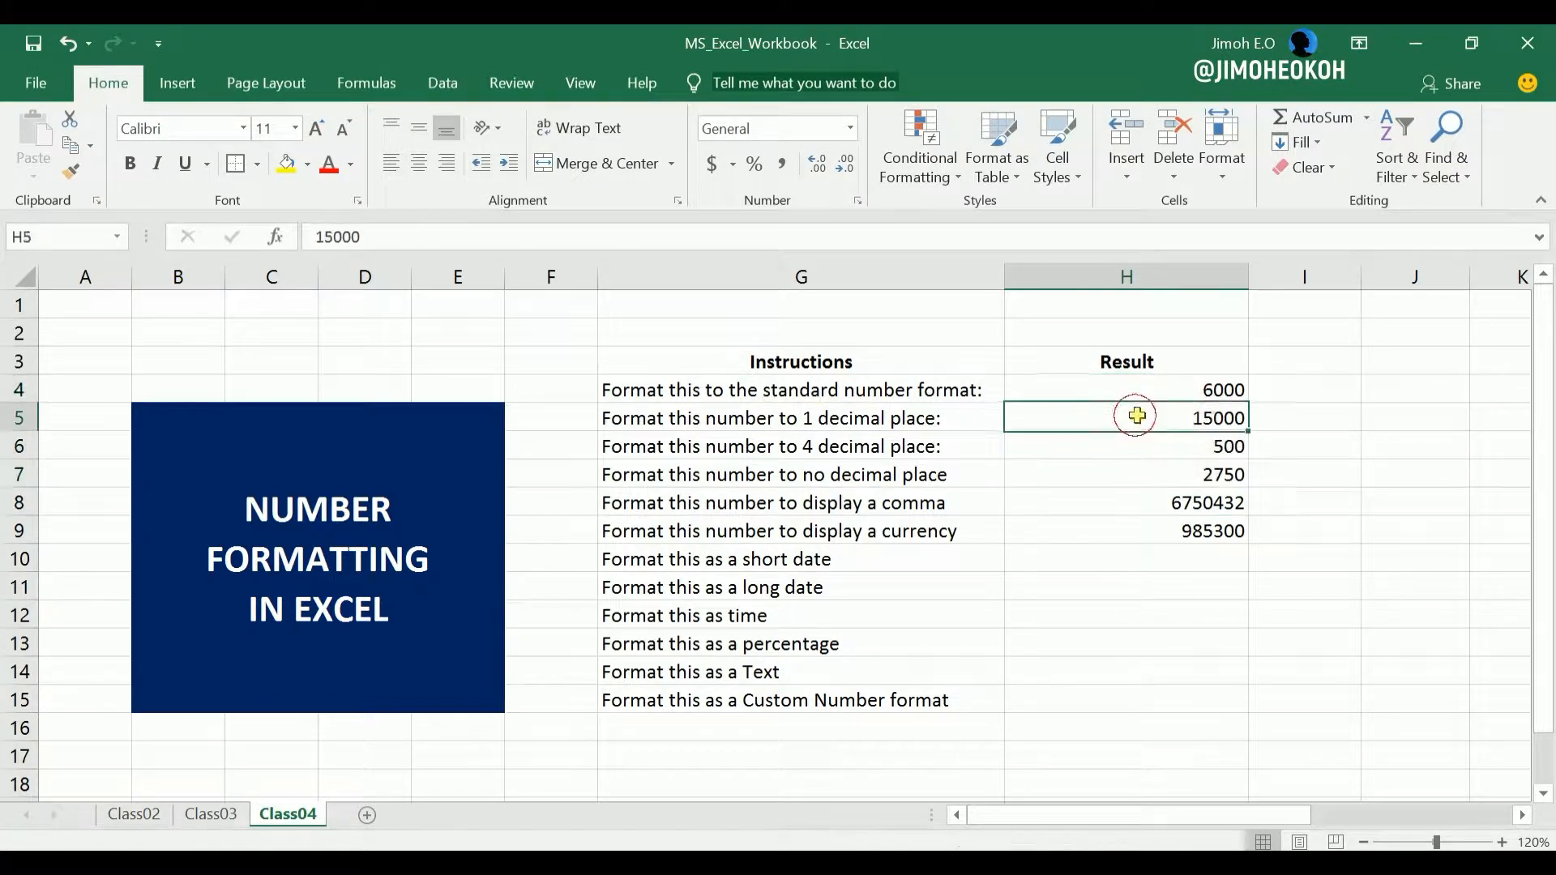
{"action": "left_click", "coordinate": [1182, 390]}
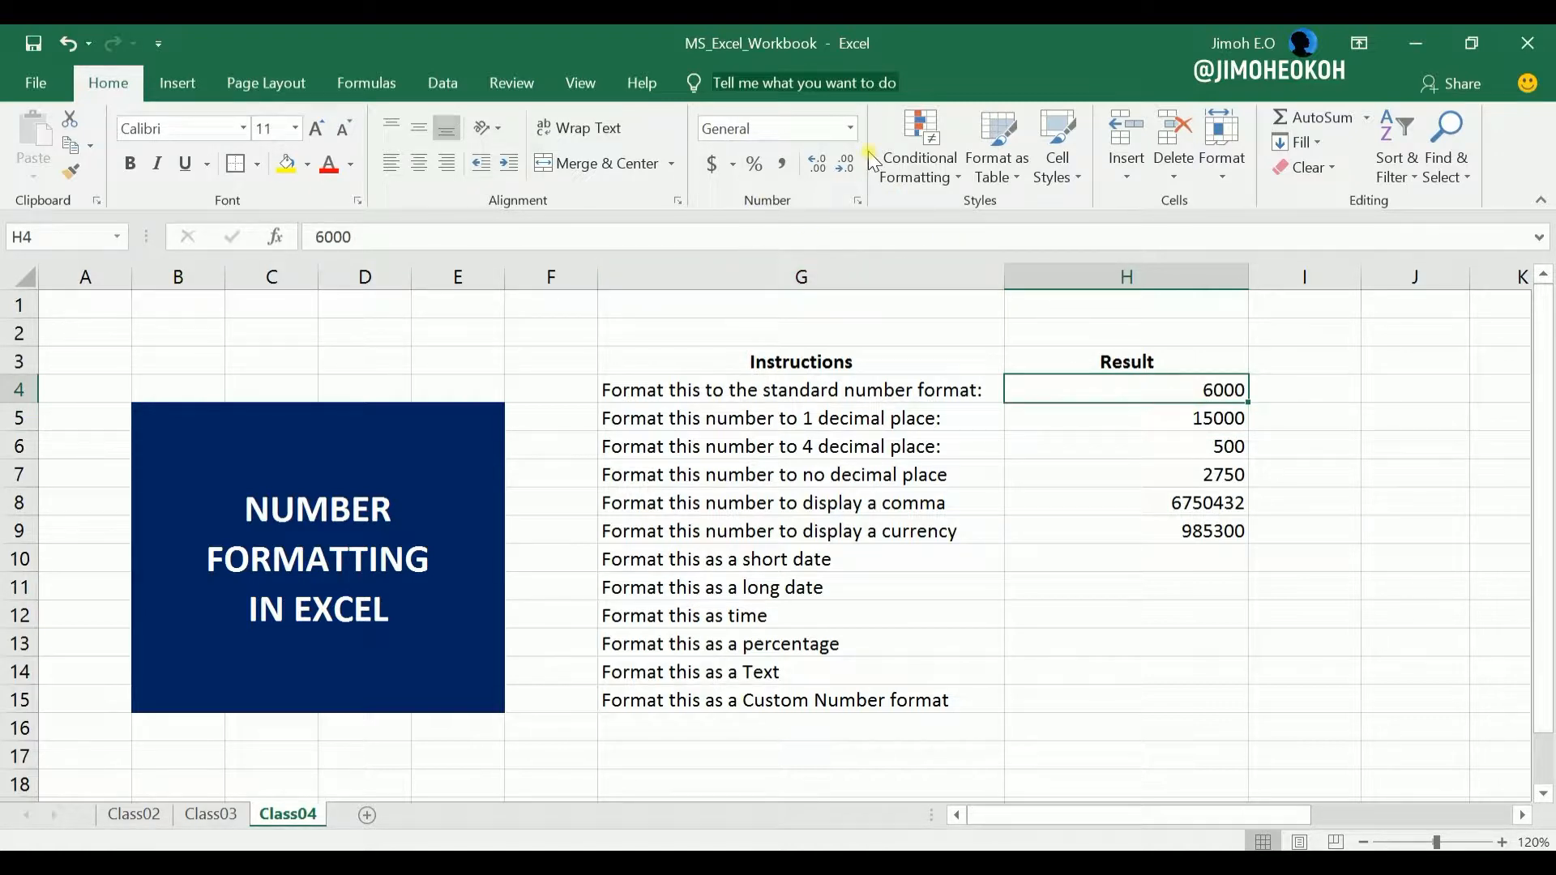
{"action": "left_click", "coordinate": [854, 131]}
{"action": "left_click", "coordinate": [812, 215]}
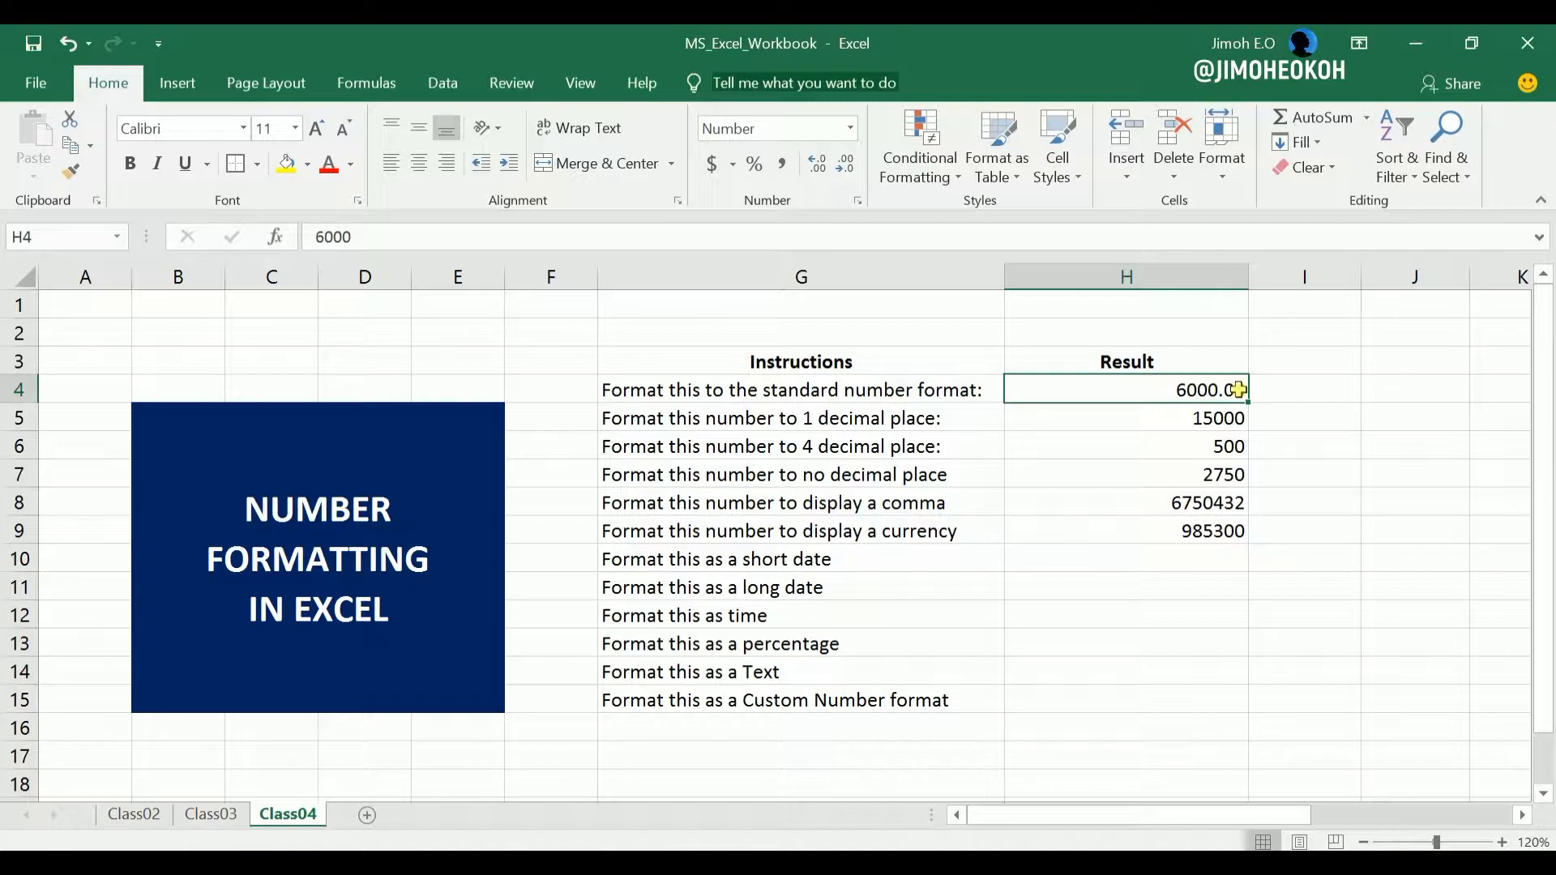
Format cell H5 as a Number with one decimal place.
{"action": "left_click", "coordinate": [1115, 429]}
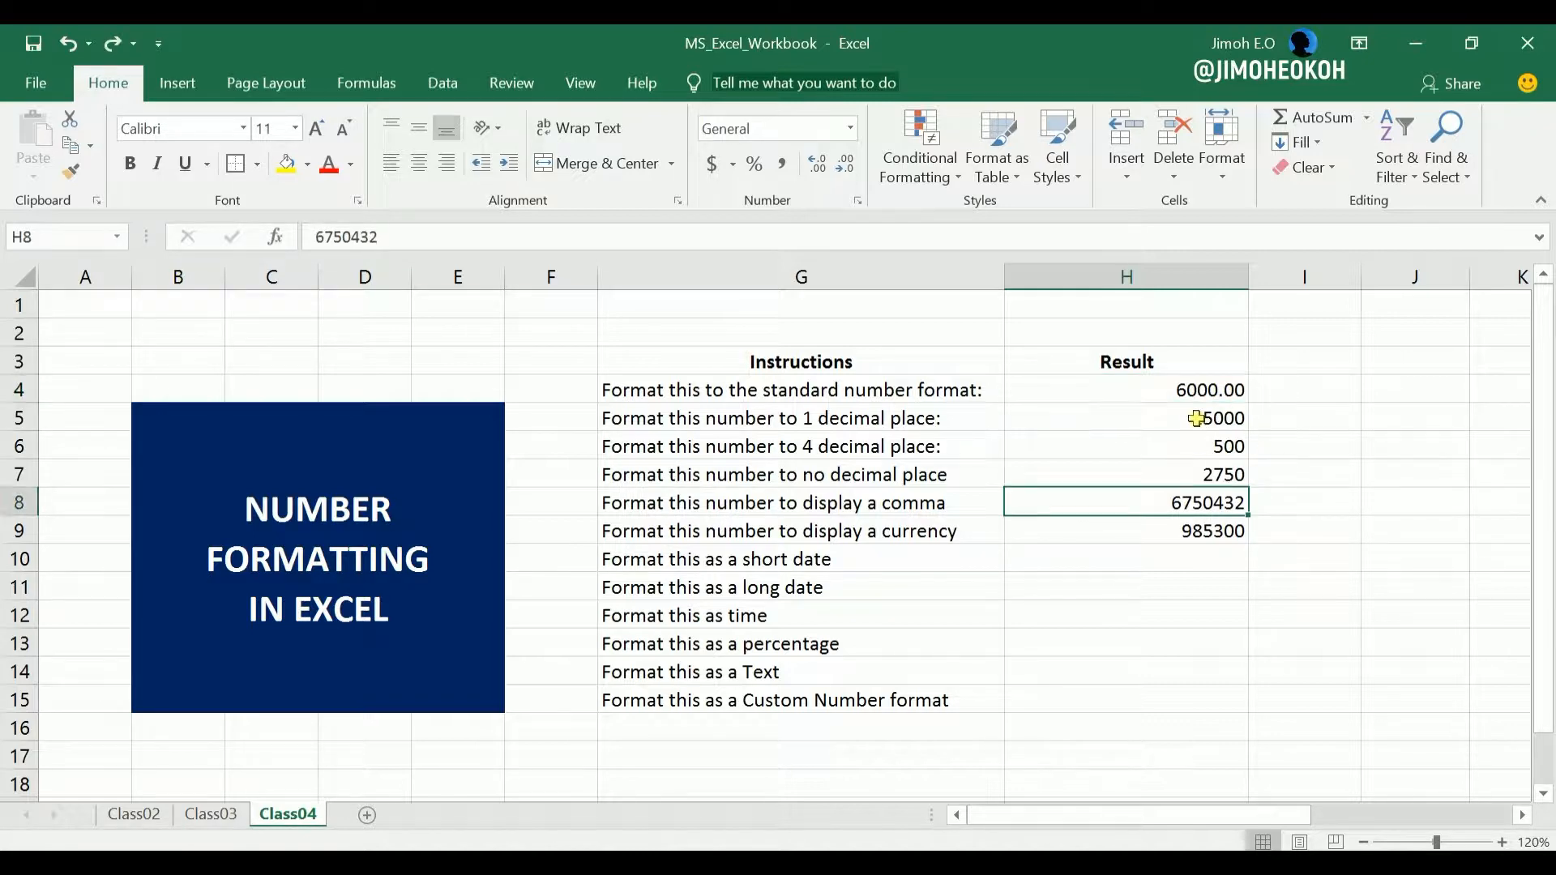
{"action": "left_click", "coordinate": [1197, 418]}
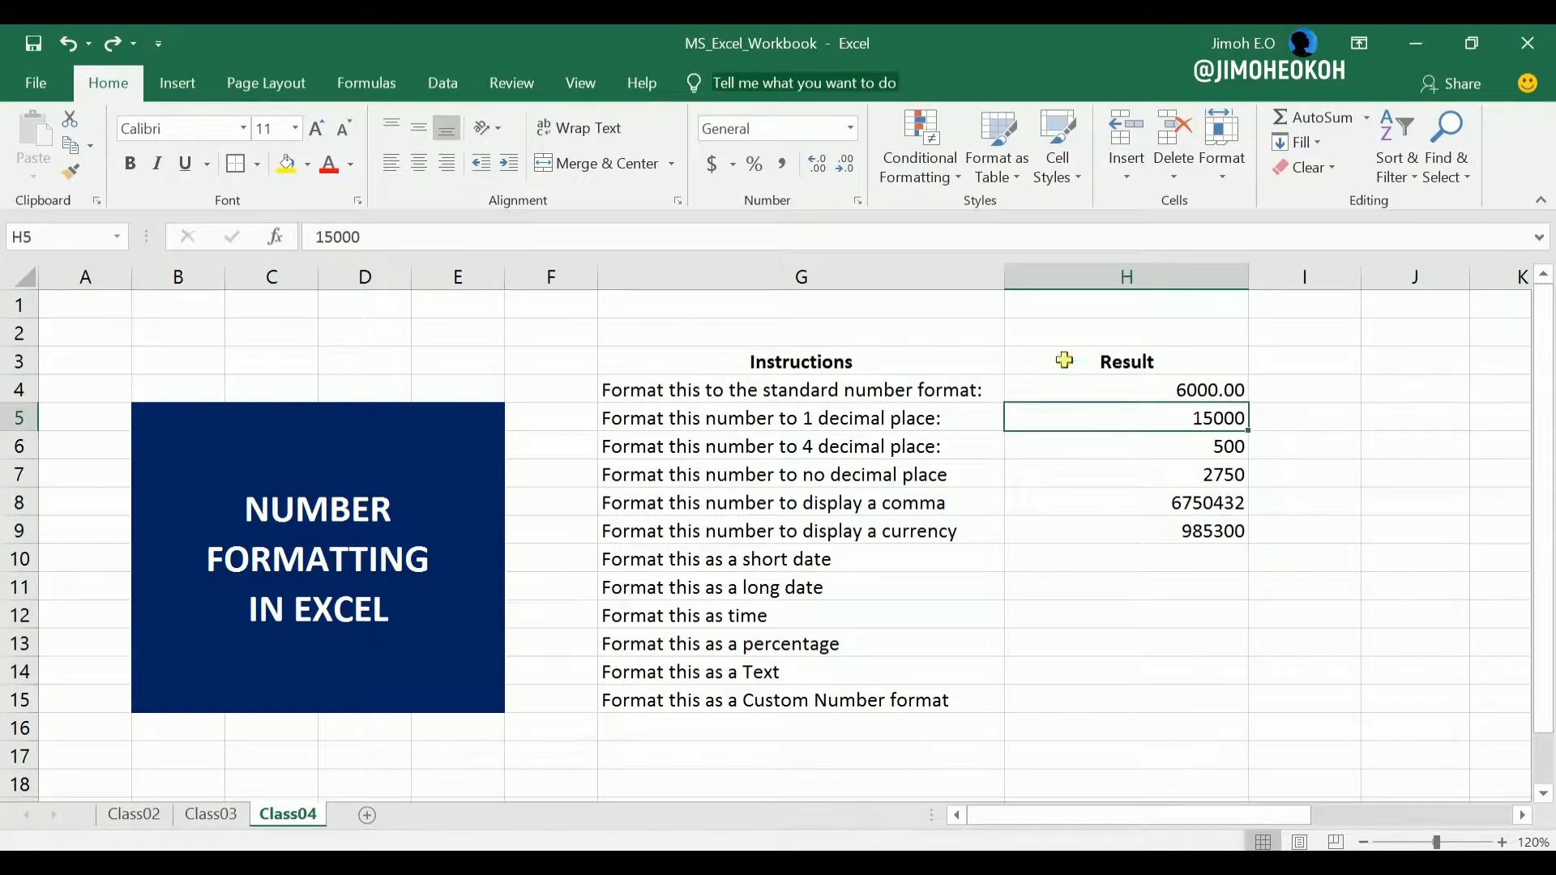
{"action": "left_click", "coordinate": [850, 131]}
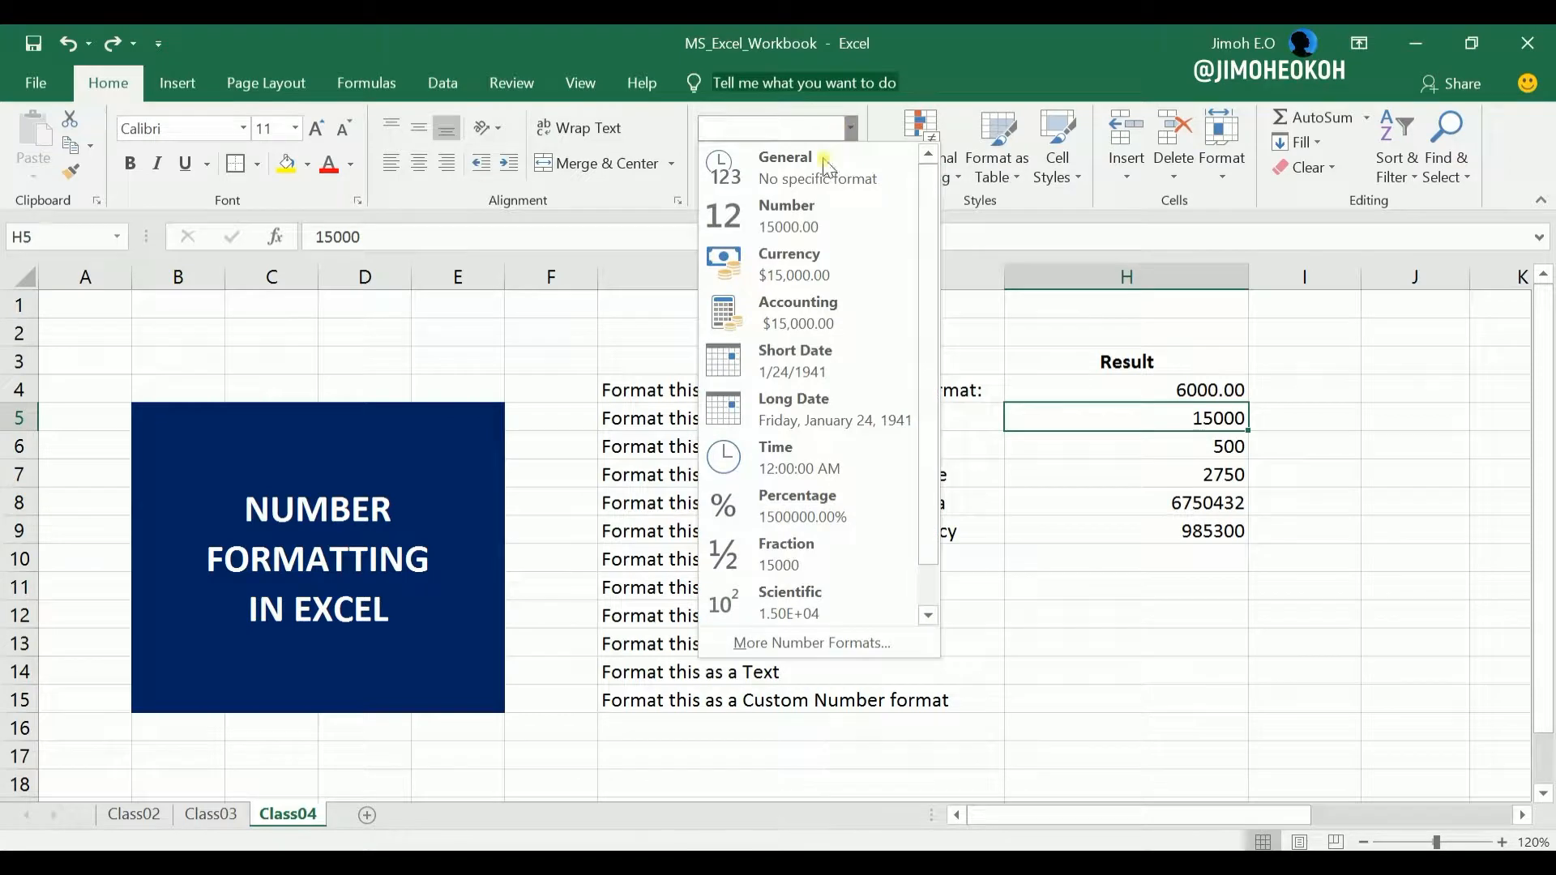
{"action": "left_click", "coordinate": [806, 216]}
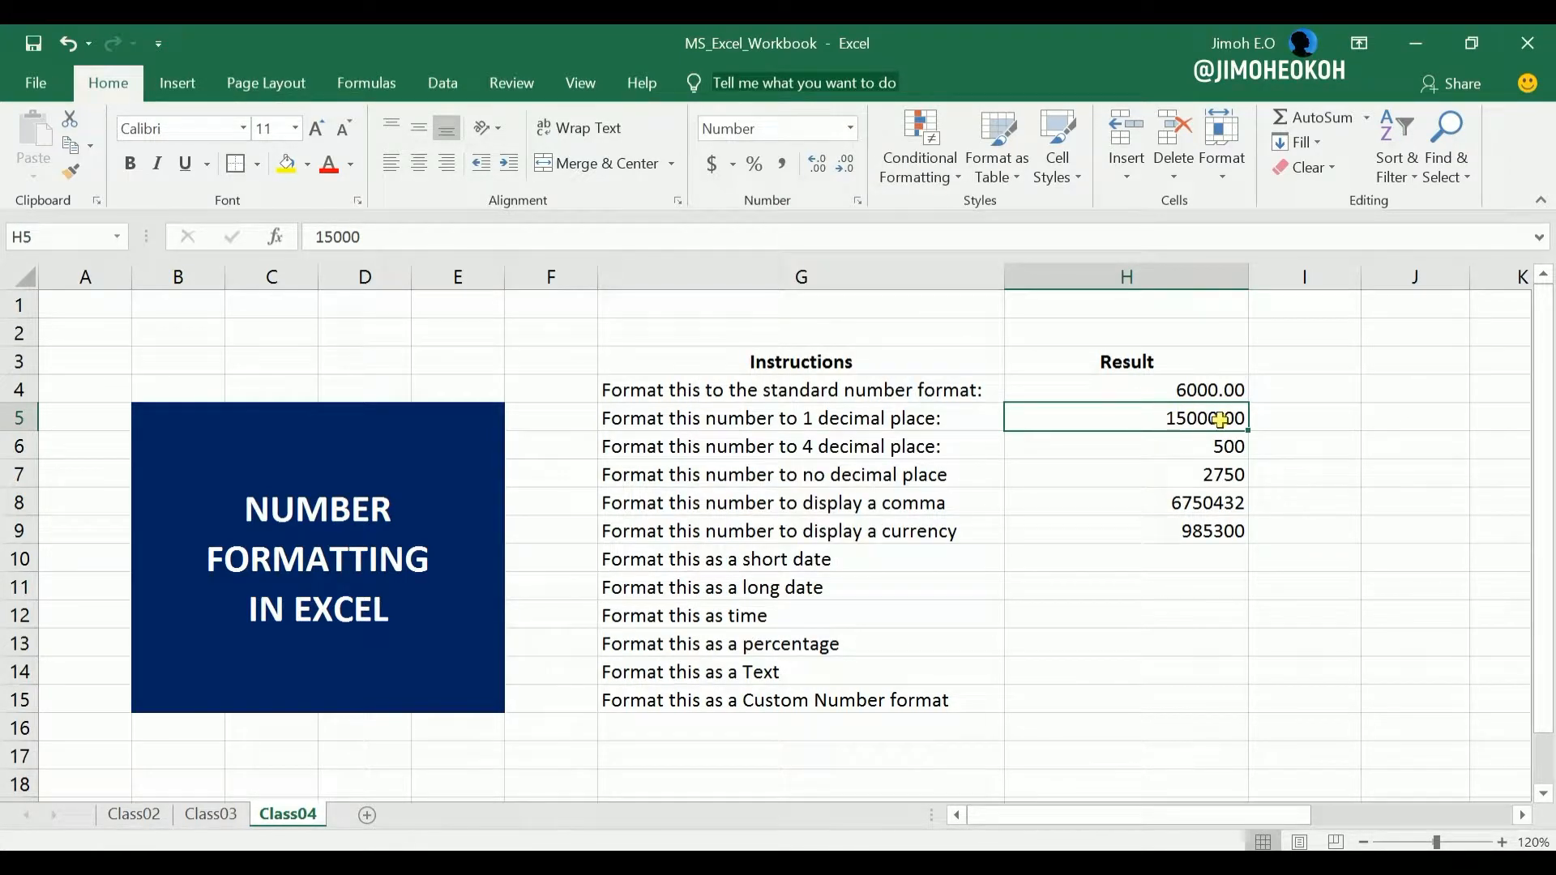
{"action": "left_click", "coordinate": [843, 167]}
Format cell H6 as a Number with four decimal places.
{"action": "left_click", "coordinate": [1231, 444]}
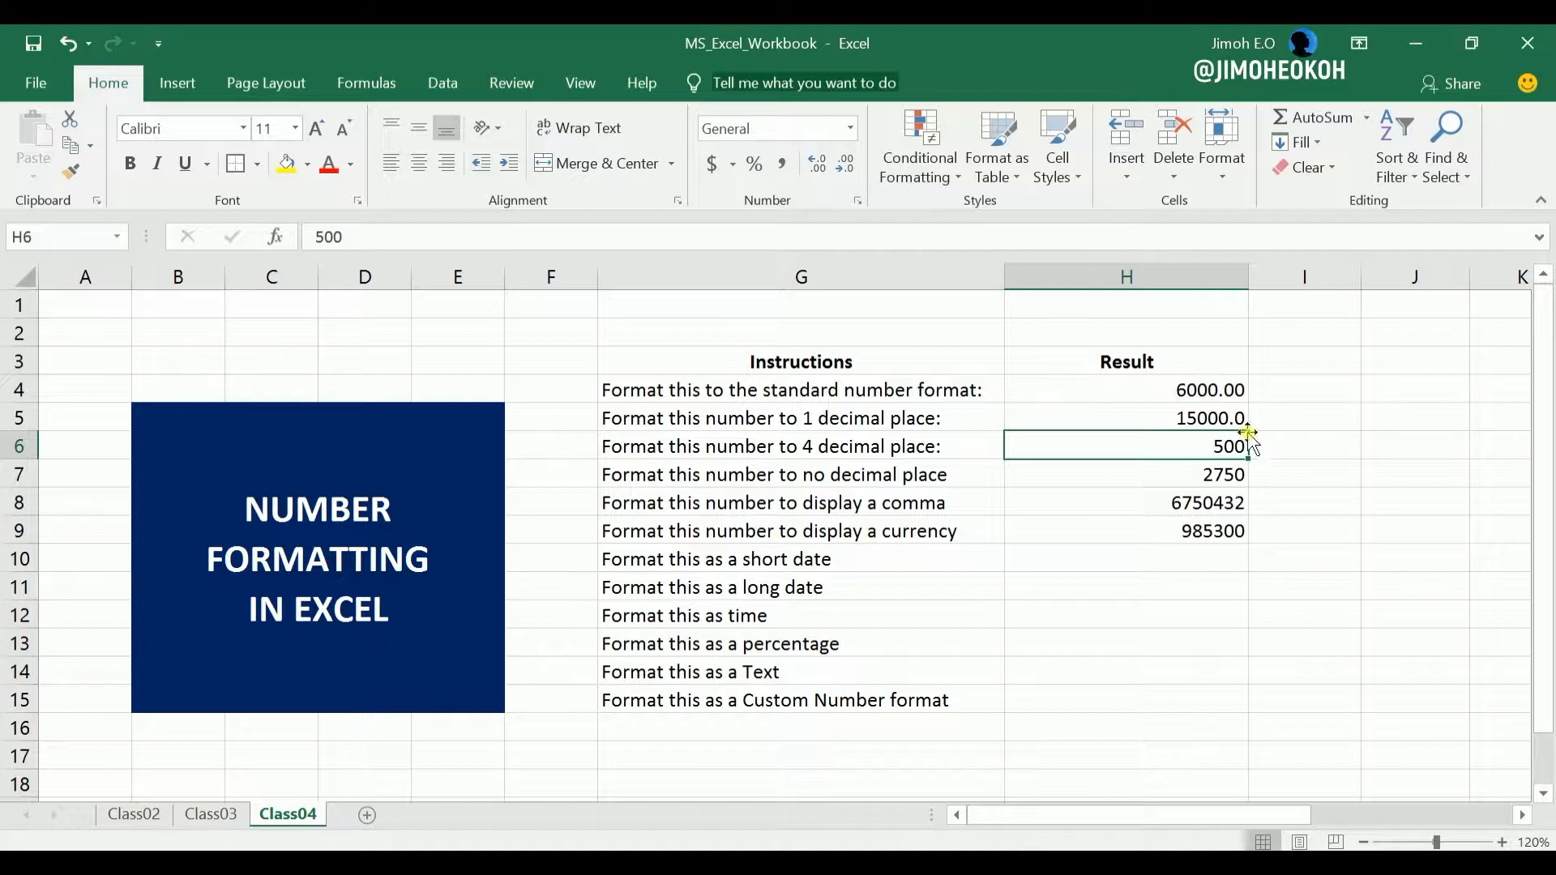
{"action": "left_click", "coordinate": [1232, 478]}
{"action": "left_click", "coordinate": [1229, 446]}
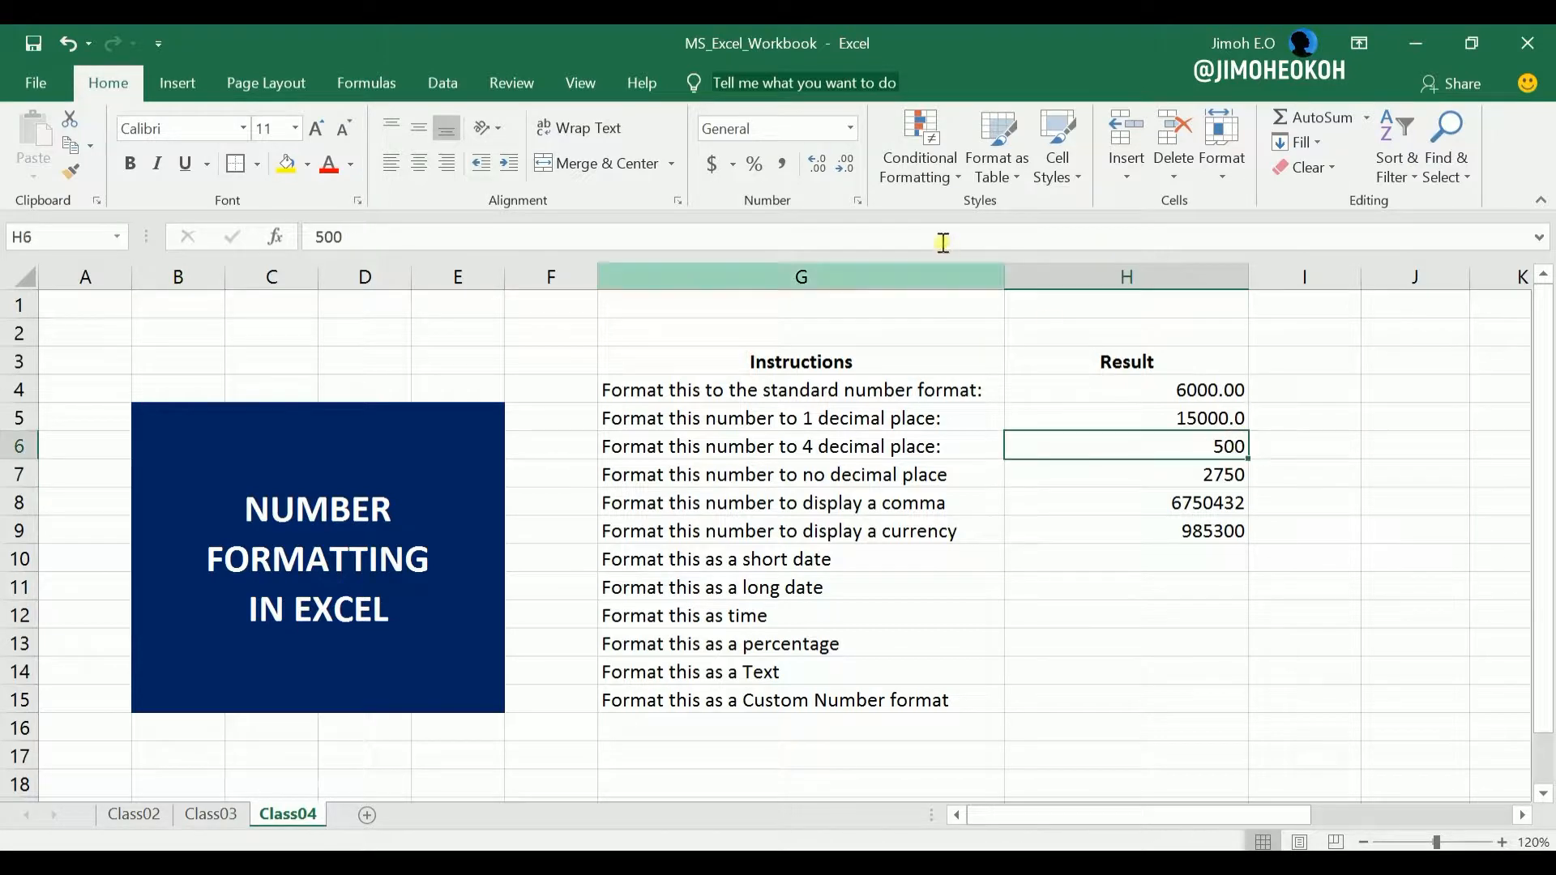
{"action": "left_click", "coordinate": [850, 128]}
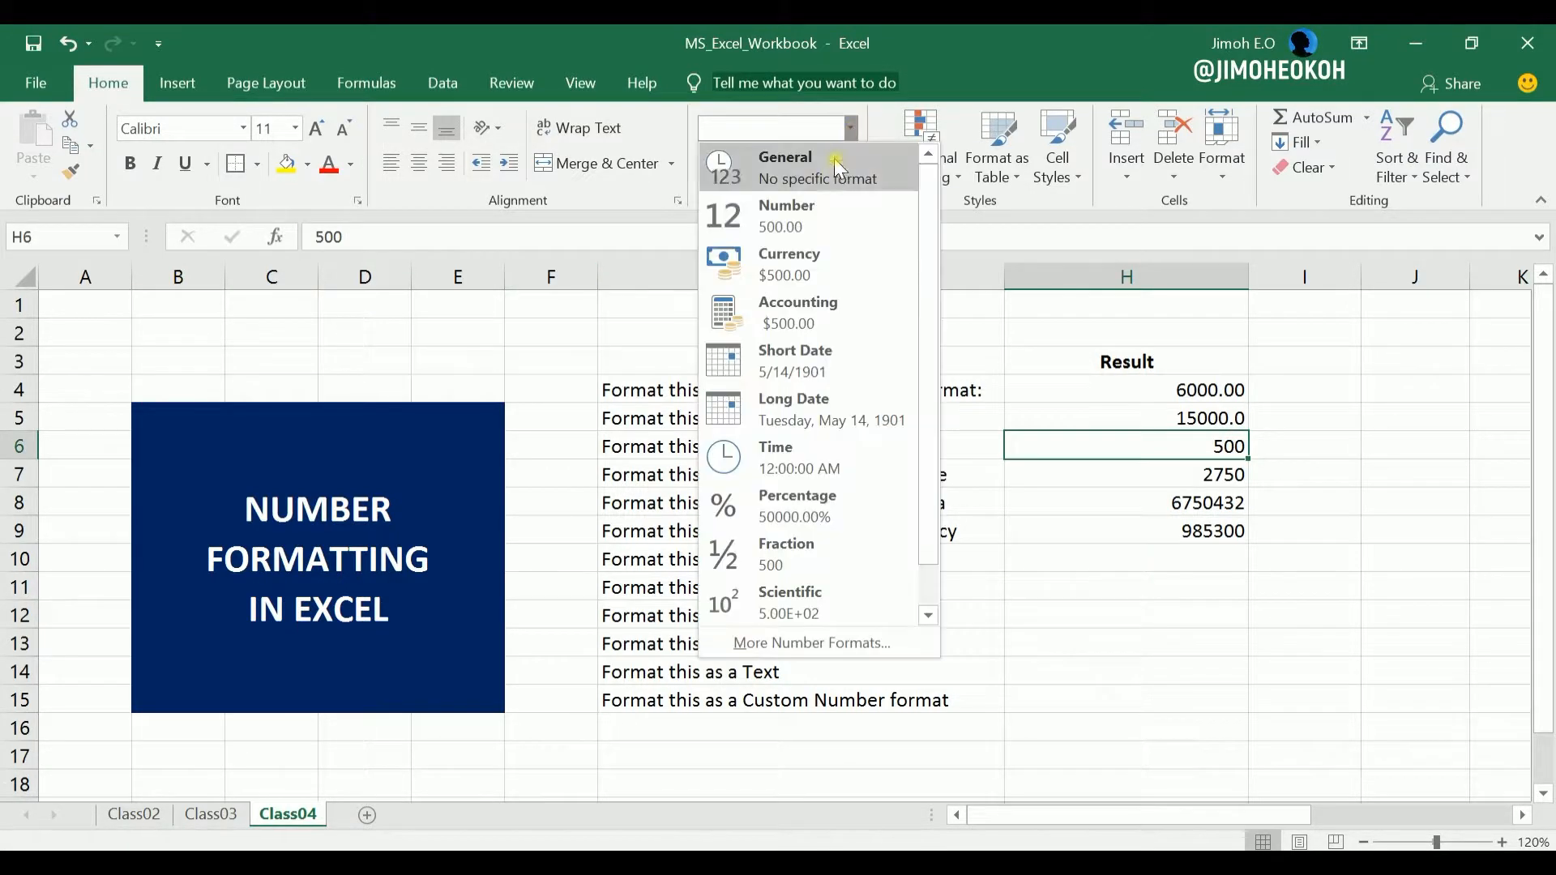
{"action": "left_click", "coordinate": [820, 212]}
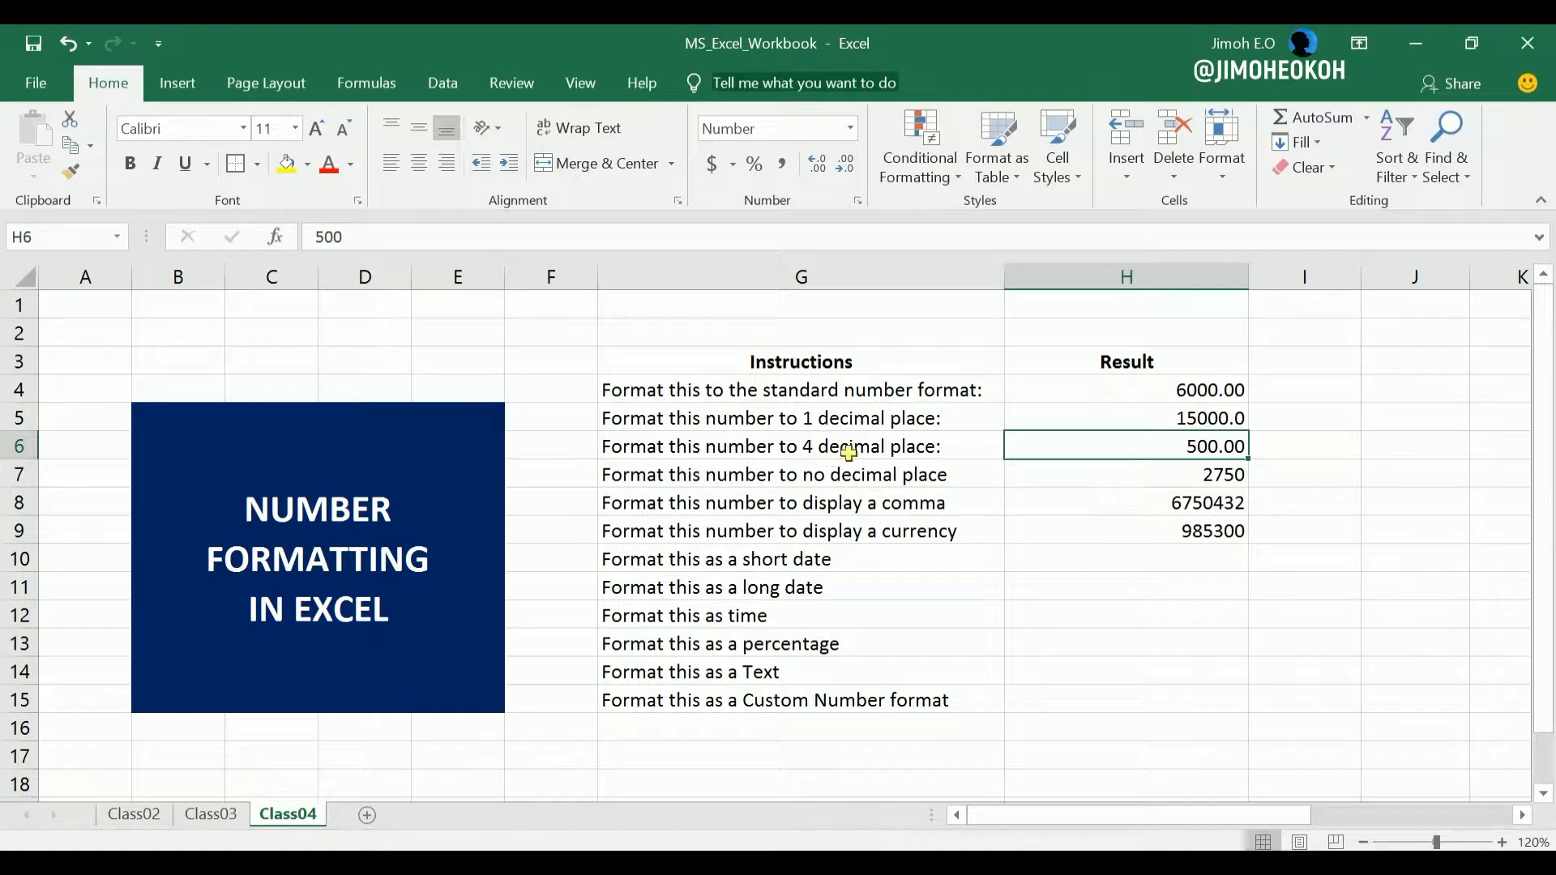
{"action": "left_click", "coordinate": [820, 166]}
{"action": "left_click", "coordinate": [820, 170]}
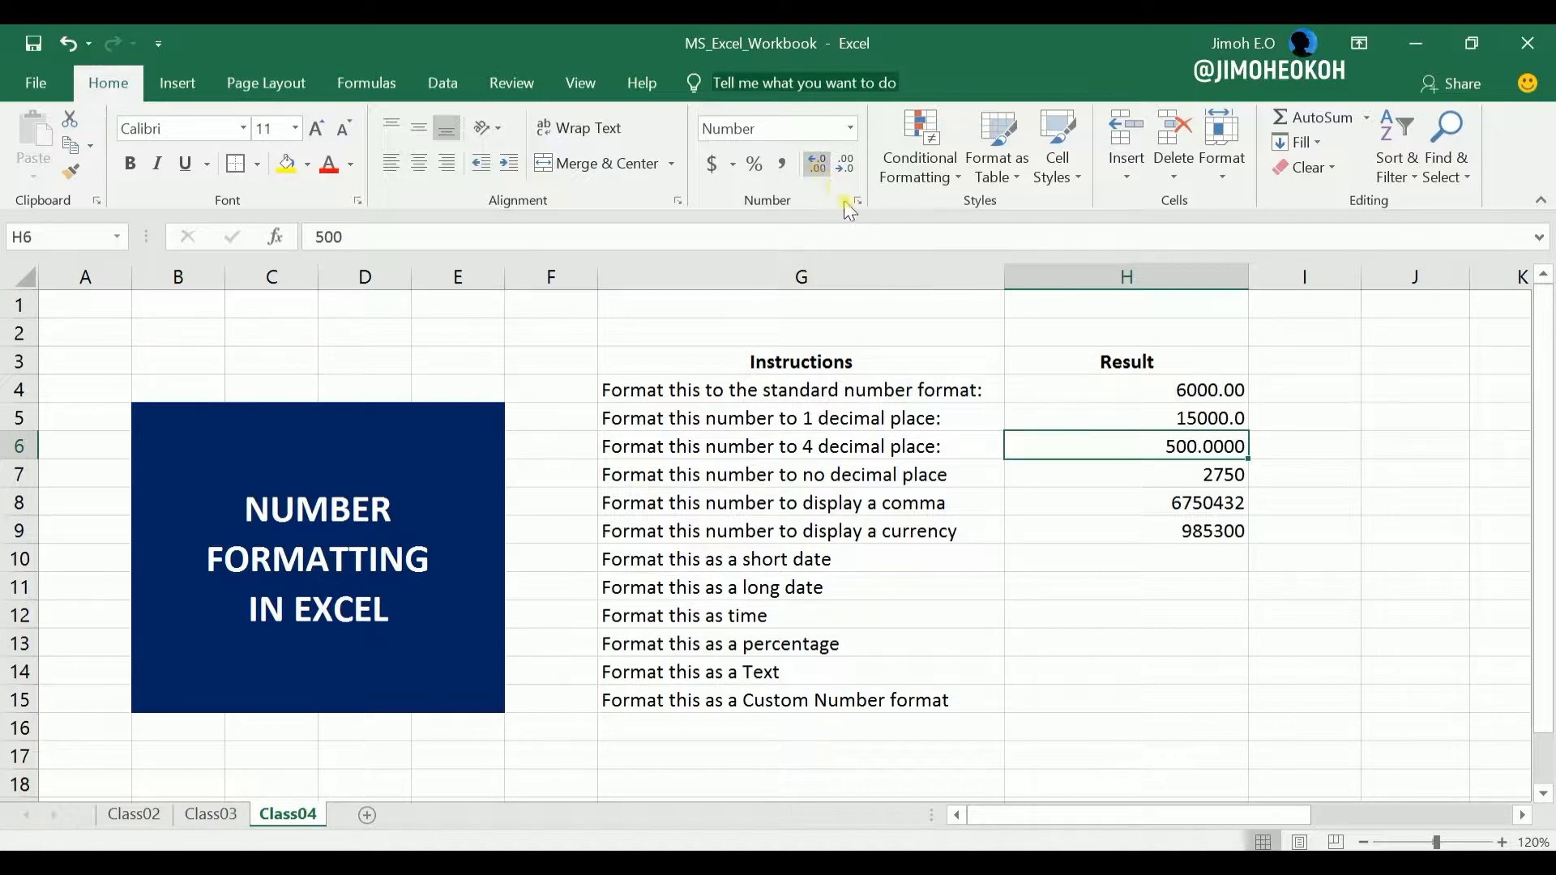
Format cell H7 as a Number with no decimal places.
{"action": "left_click", "coordinate": [1197, 473]}
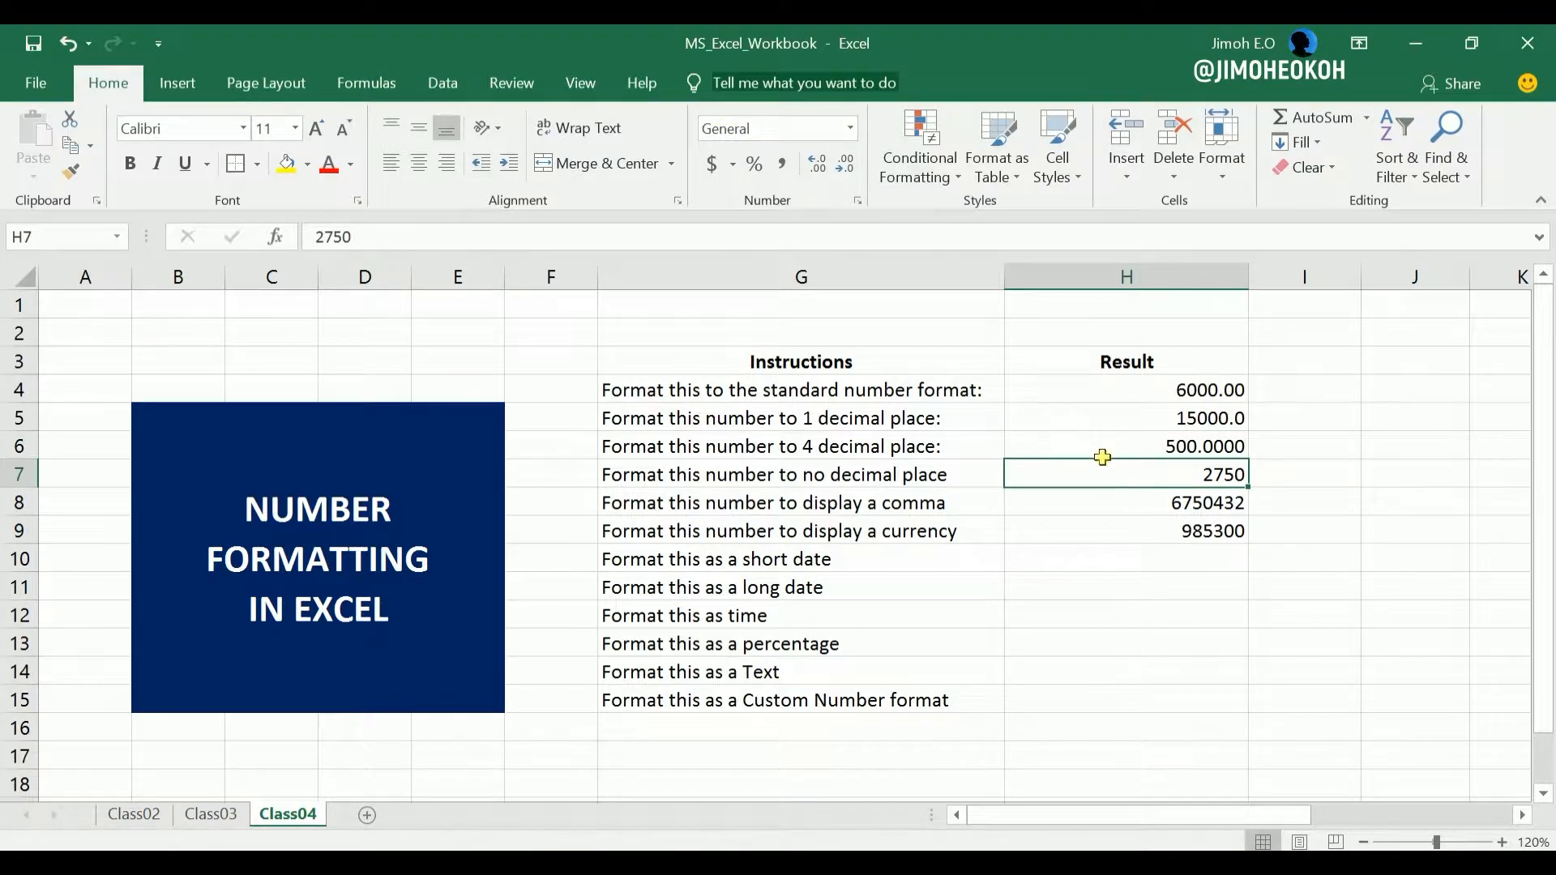
{"action": "left_click", "coordinate": [853, 129]}
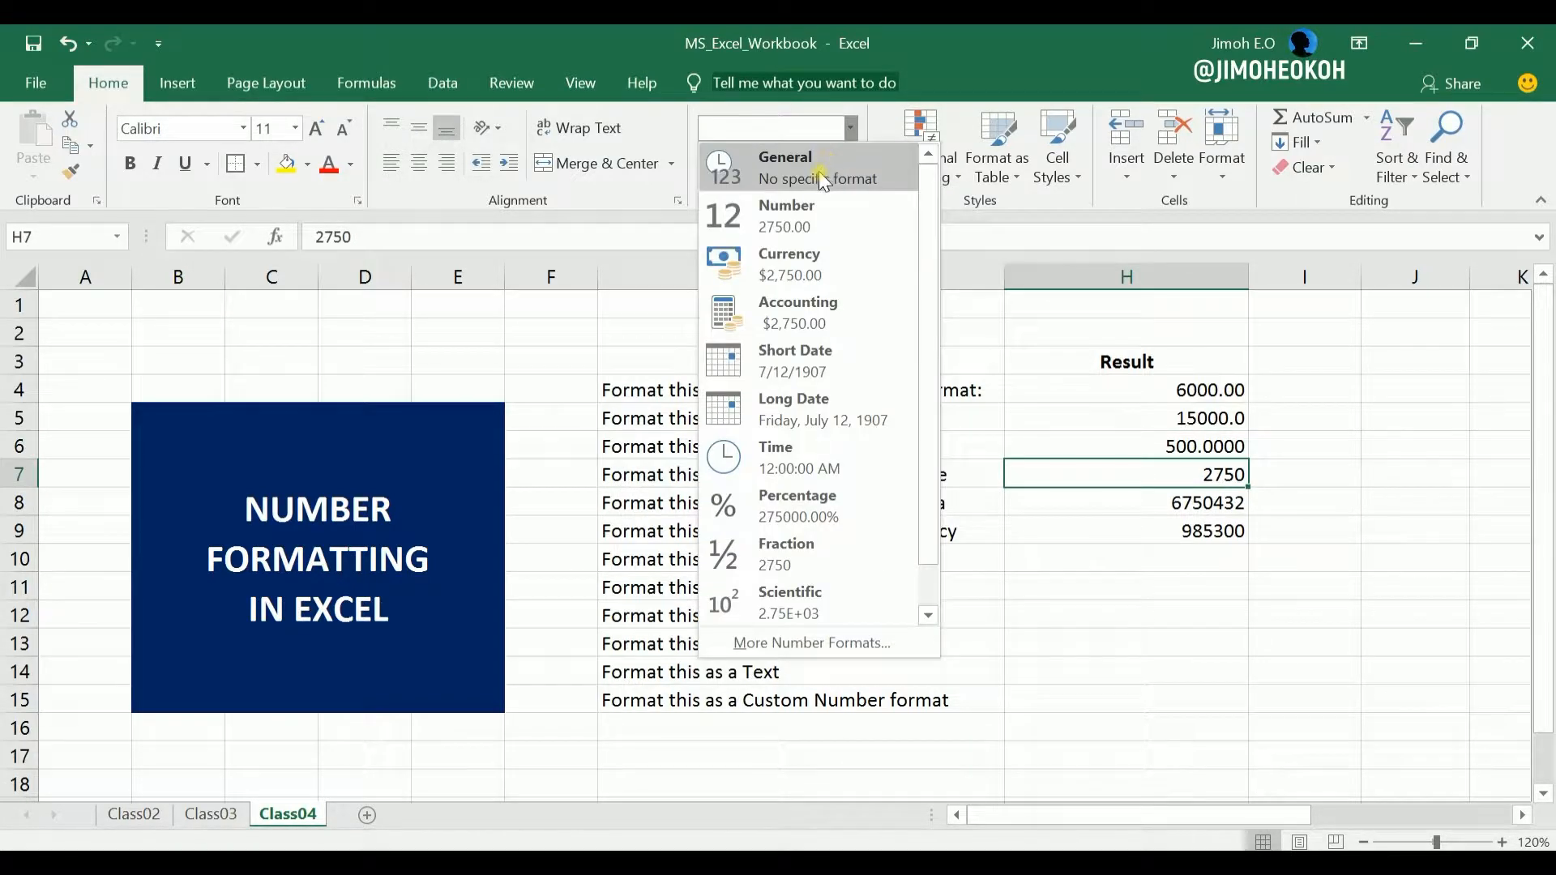
{"action": "left_click", "coordinate": [758, 210]}
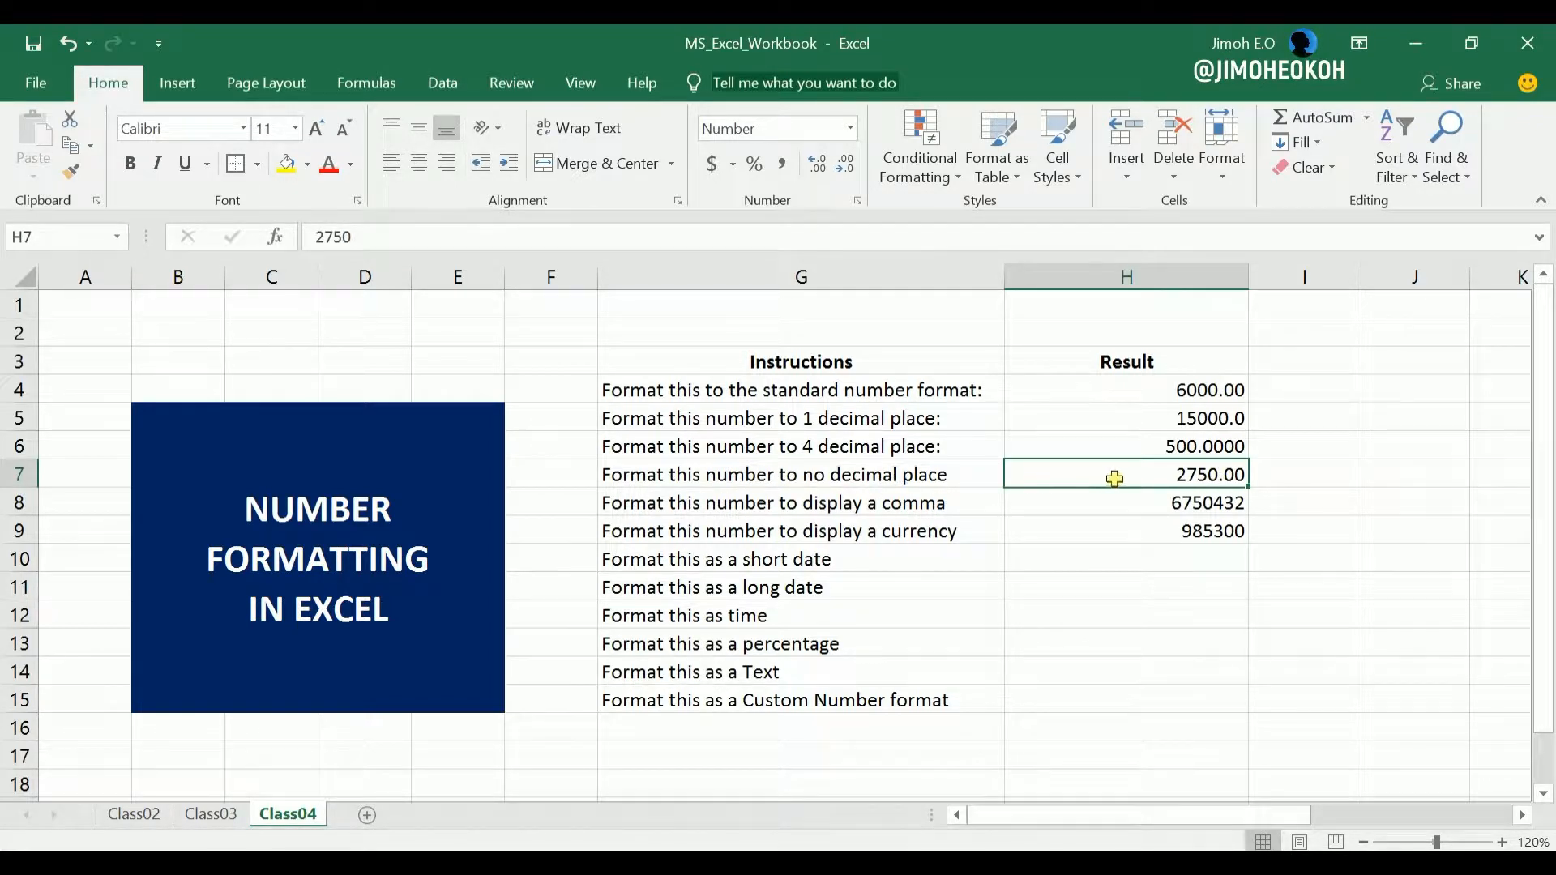
{"action": "left_click", "coordinate": [843, 166]}
{"action": "left_click", "coordinate": [843, 166]}
Apply Comma Style to cell H8 so the value has a thousands separator.
{"action": "left_click", "coordinate": [1177, 504]}
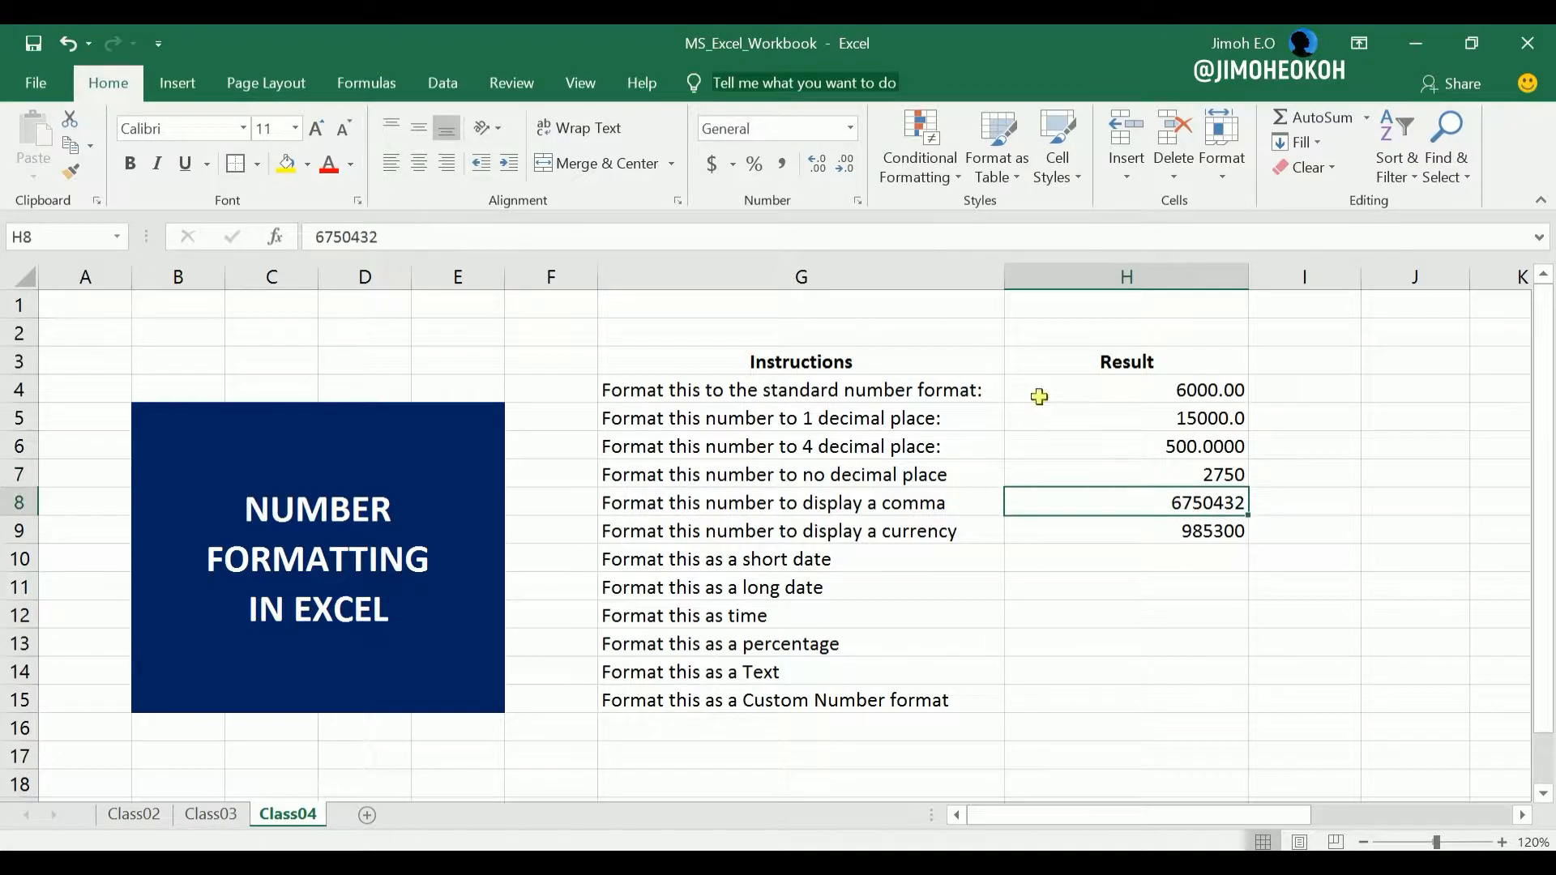
{"action": "left_click", "coordinate": [852, 127]}
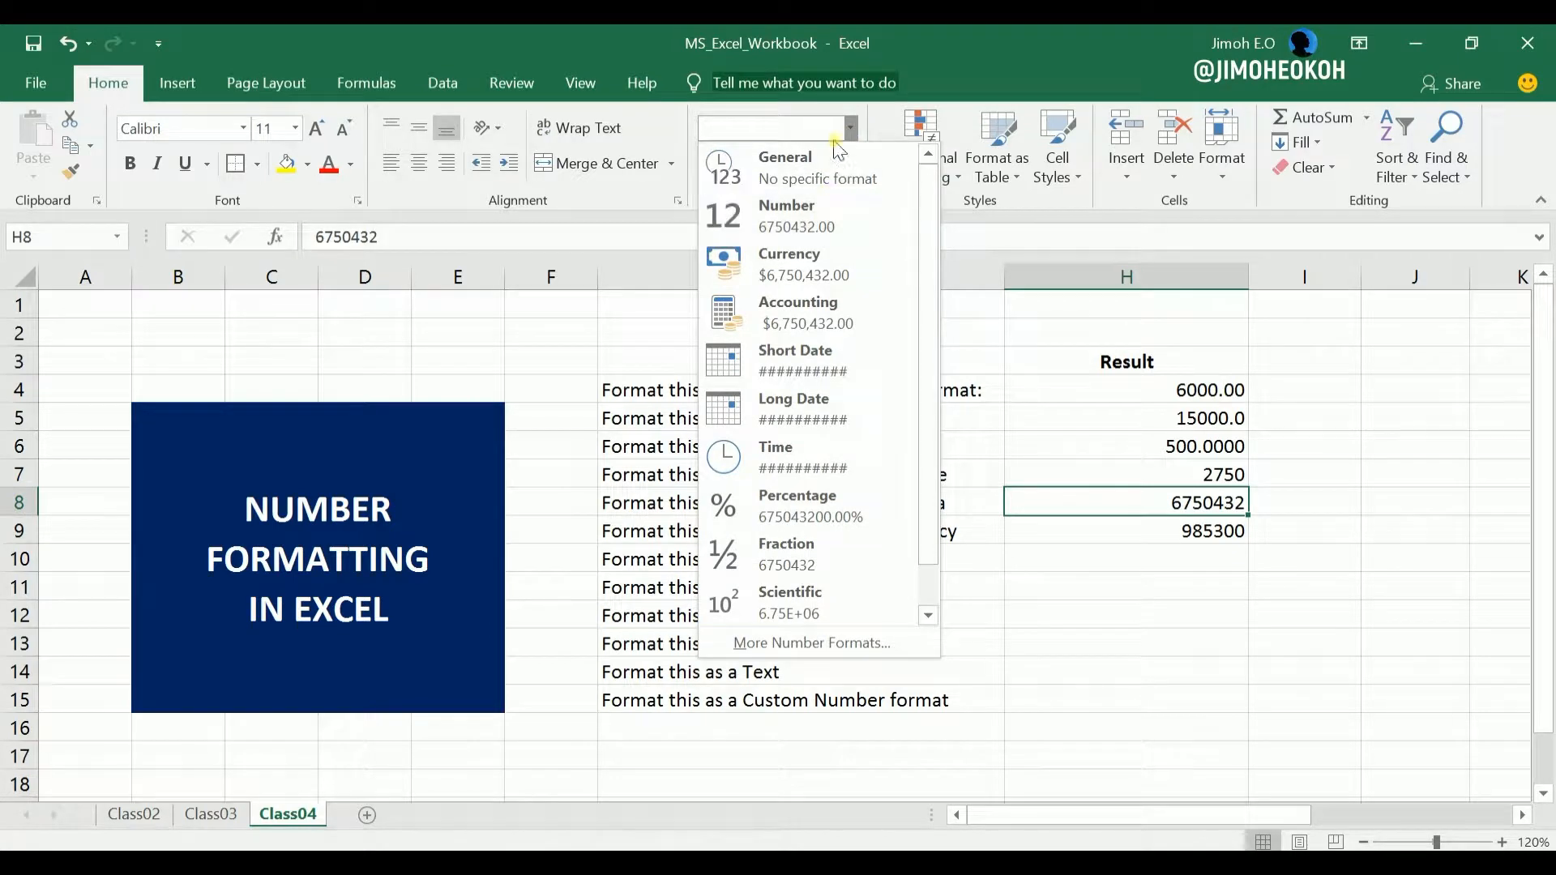
{"action": "left_click", "coordinate": [850, 127]}
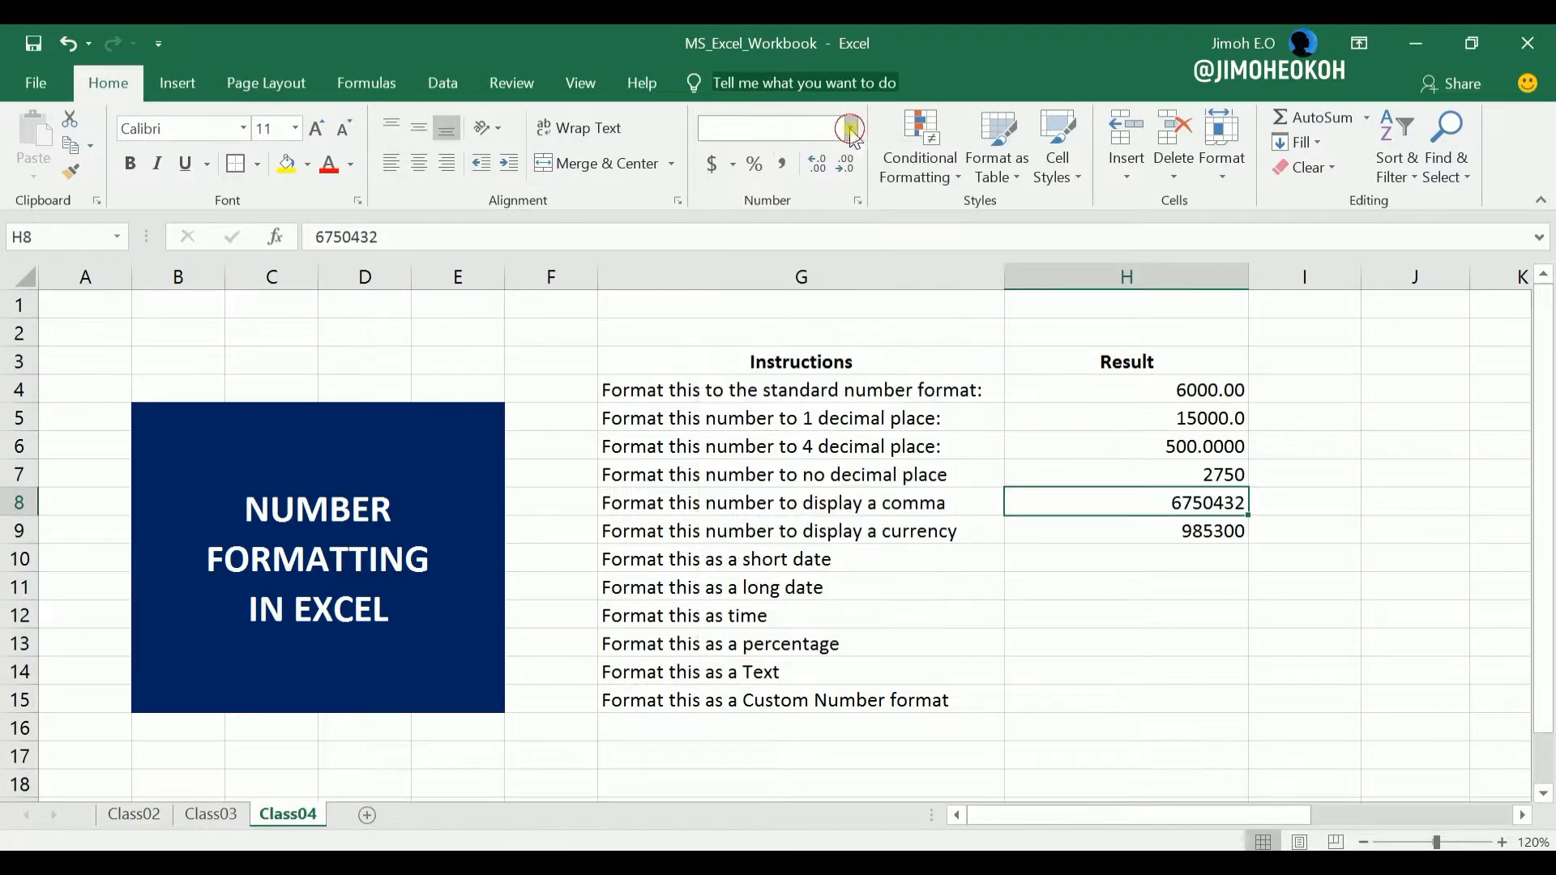
{"action": "left_click", "coordinate": [775, 164]}
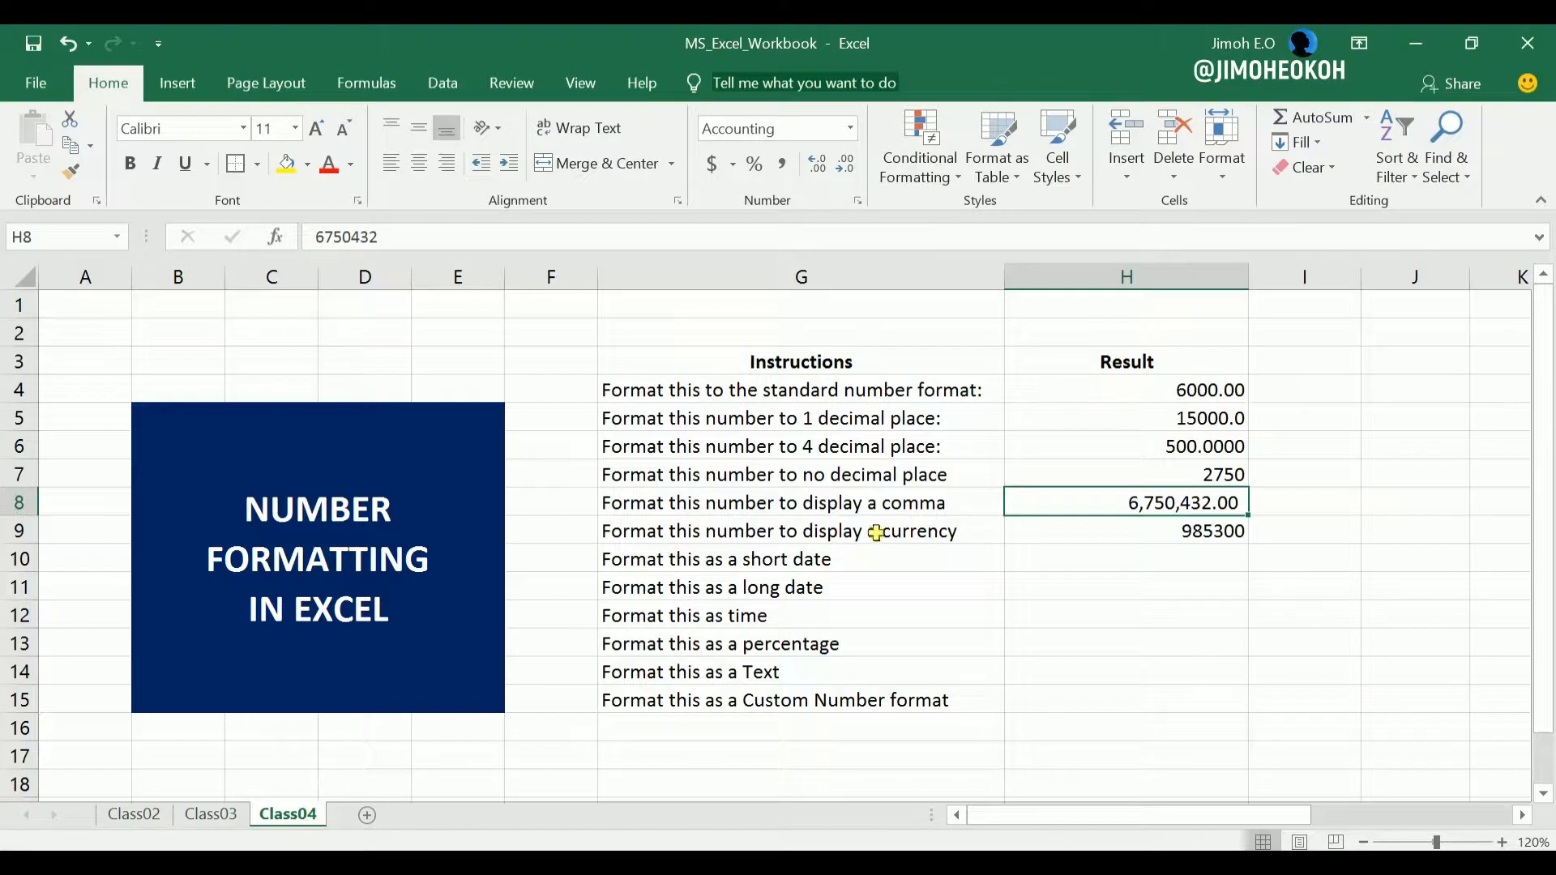
Apply the ¥ Chinese (China) accounting format to the value in cell H9.
{"action": "left_click", "coordinate": [1208, 534]}
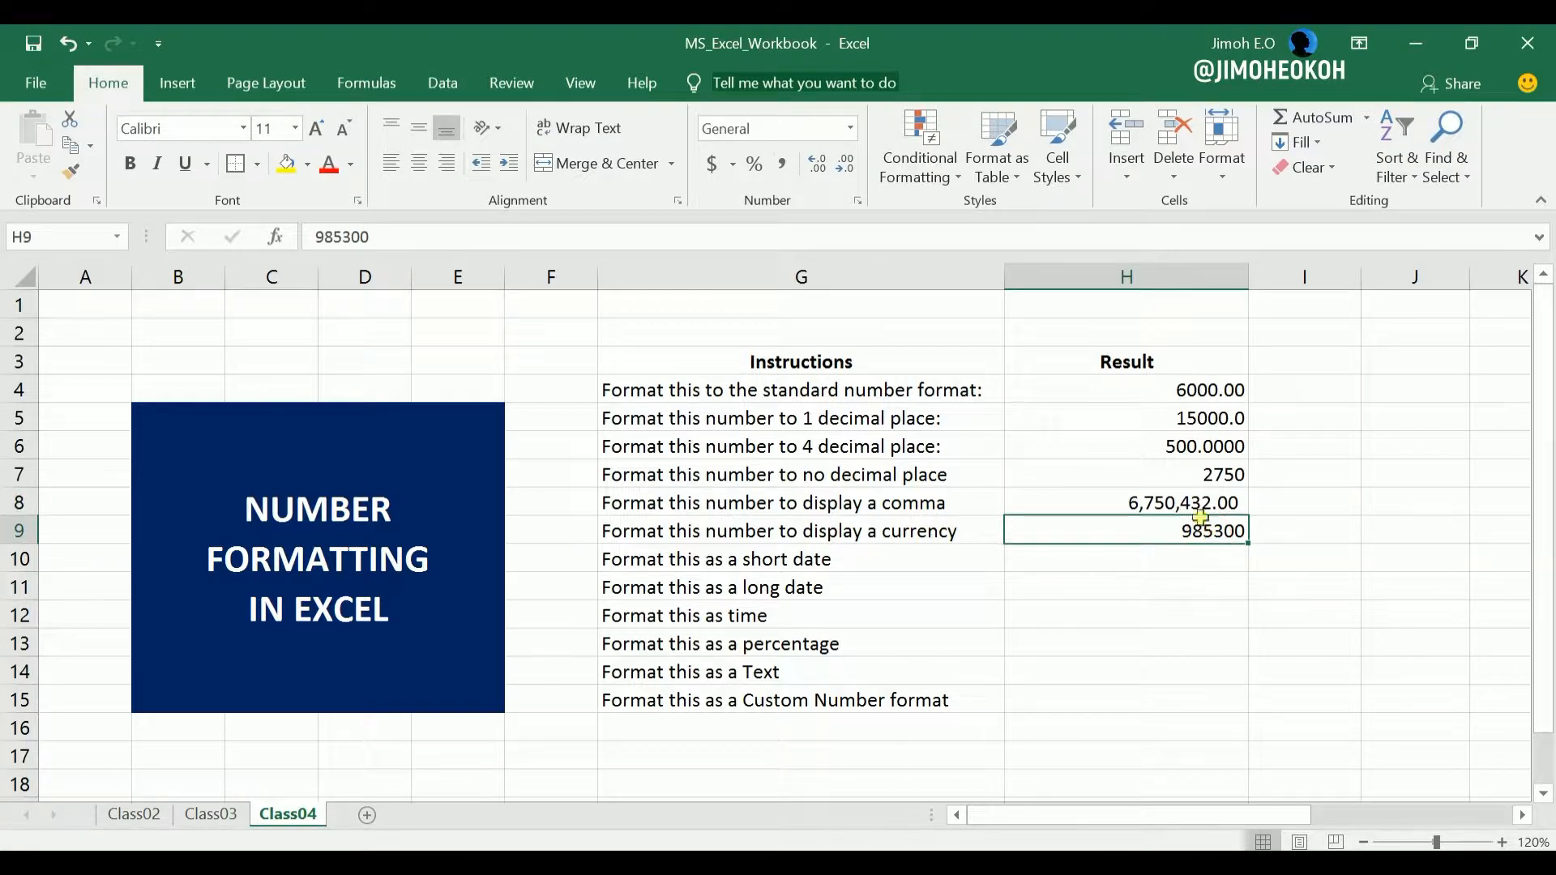
{"action": "left_click", "coordinate": [853, 128]}
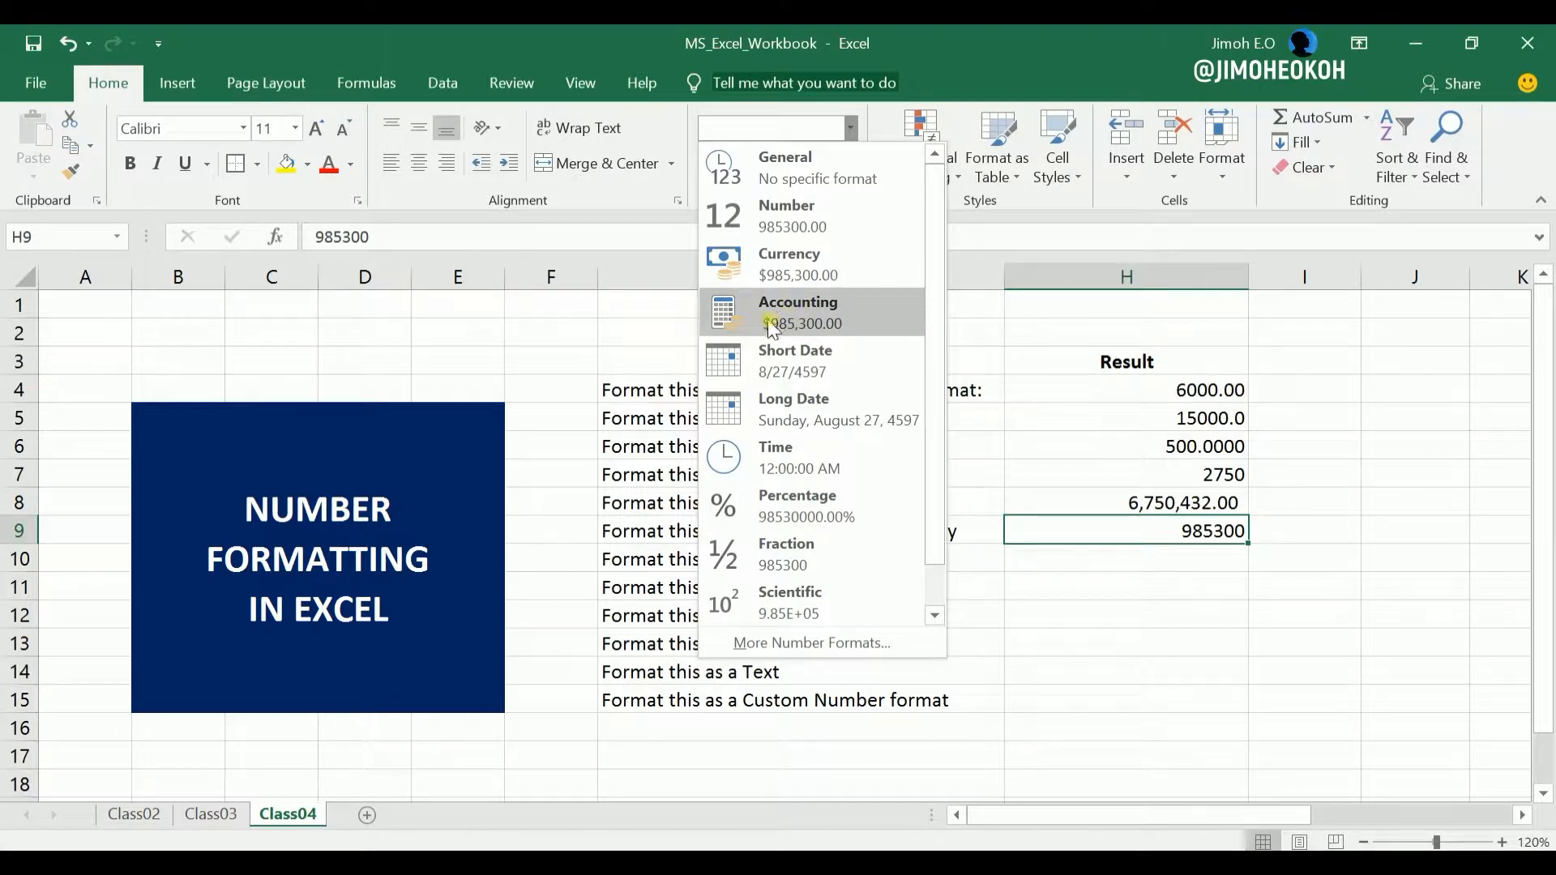
{"action": "left_click", "coordinate": [847, 128]}
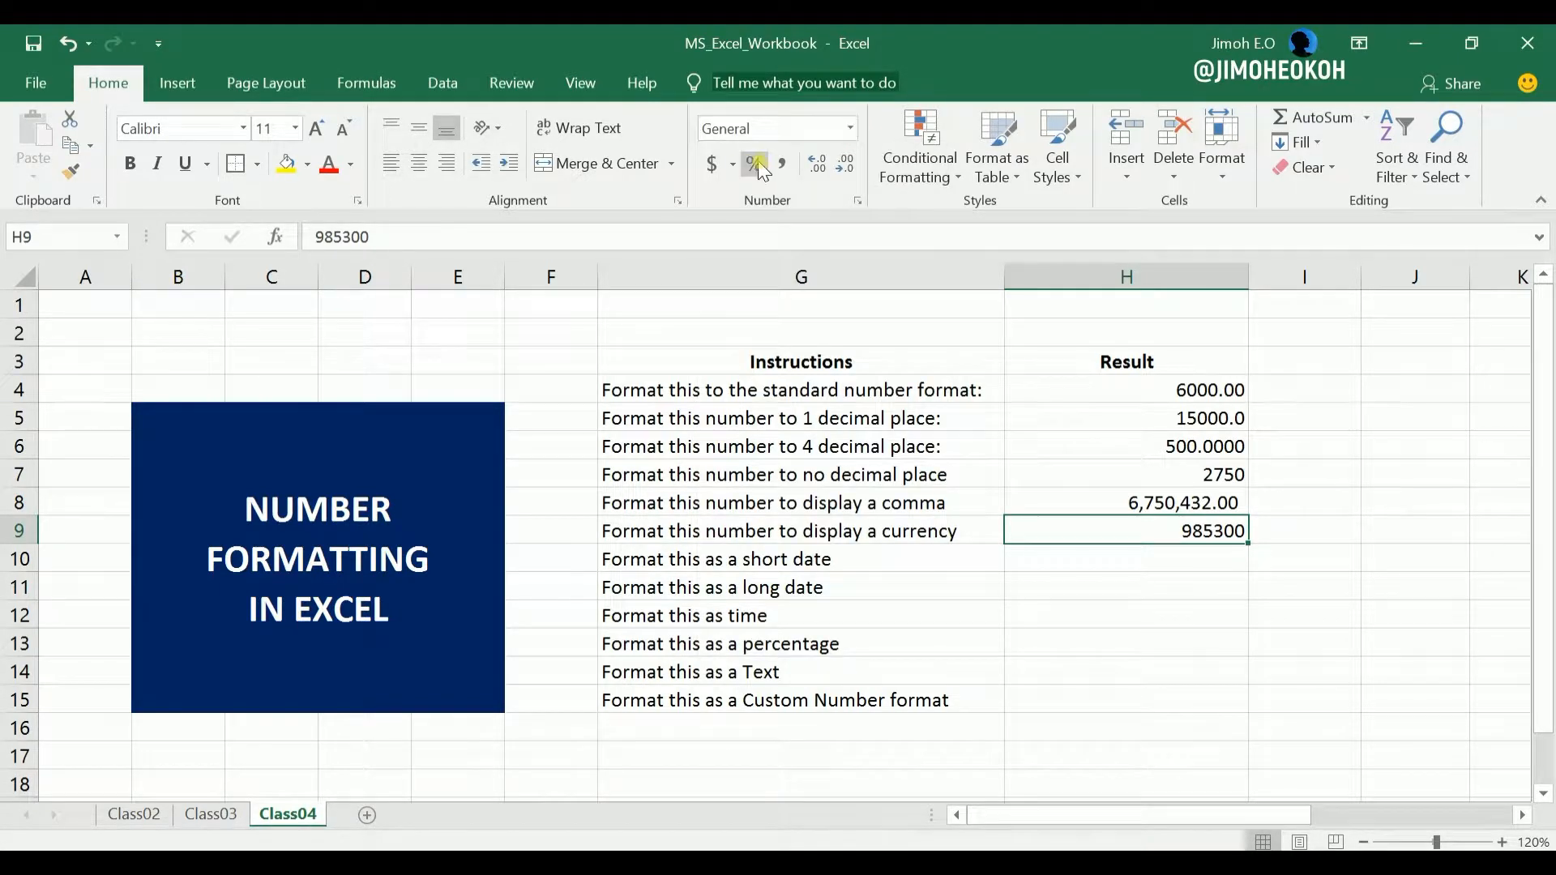
{"action": "left_click", "coordinate": [732, 165]}
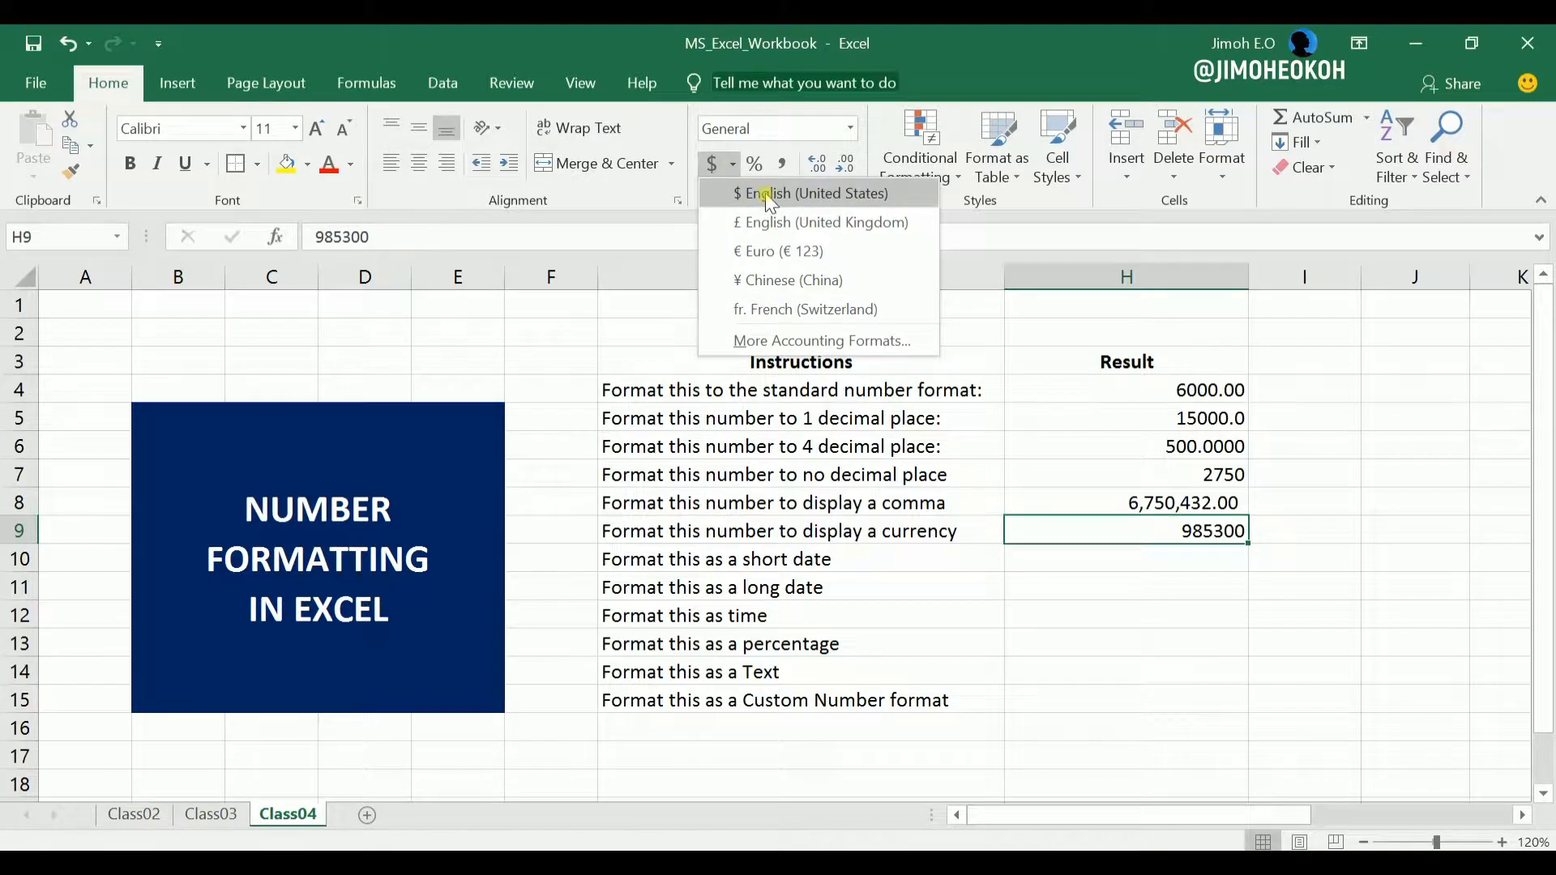
{"action": "left_click", "coordinate": [762, 282]}
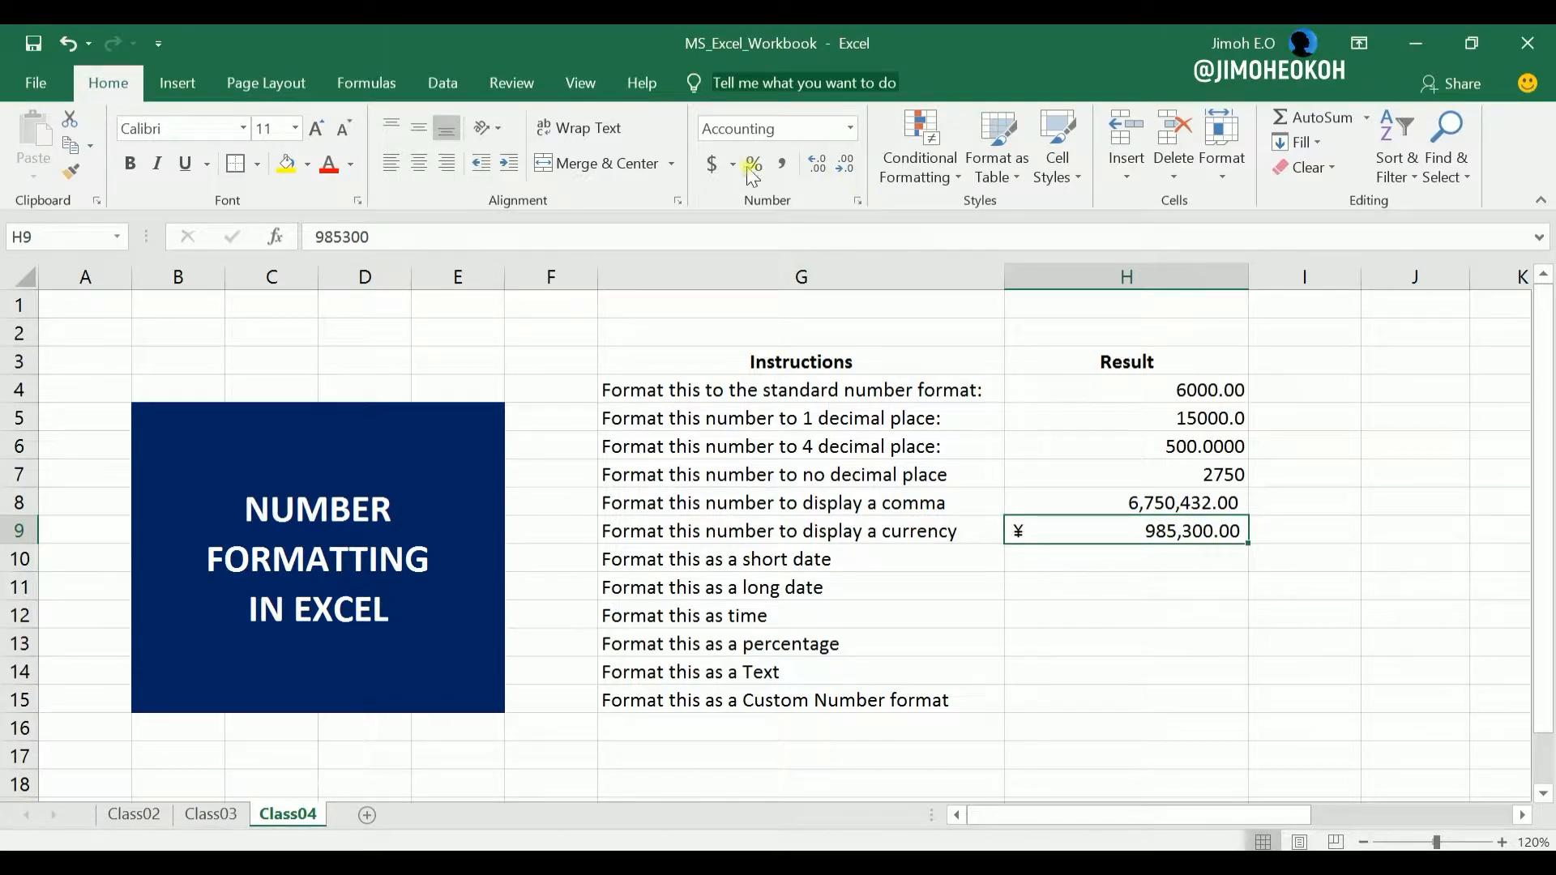
Apply an accounting format with the ₦ Edo currency symbol to the value in cell H9.
{"action": "left_click", "coordinate": [1140, 565]}
{"action": "left_click", "coordinate": [1139, 530]}
{"action": "left_click", "coordinate": [732, 164]}
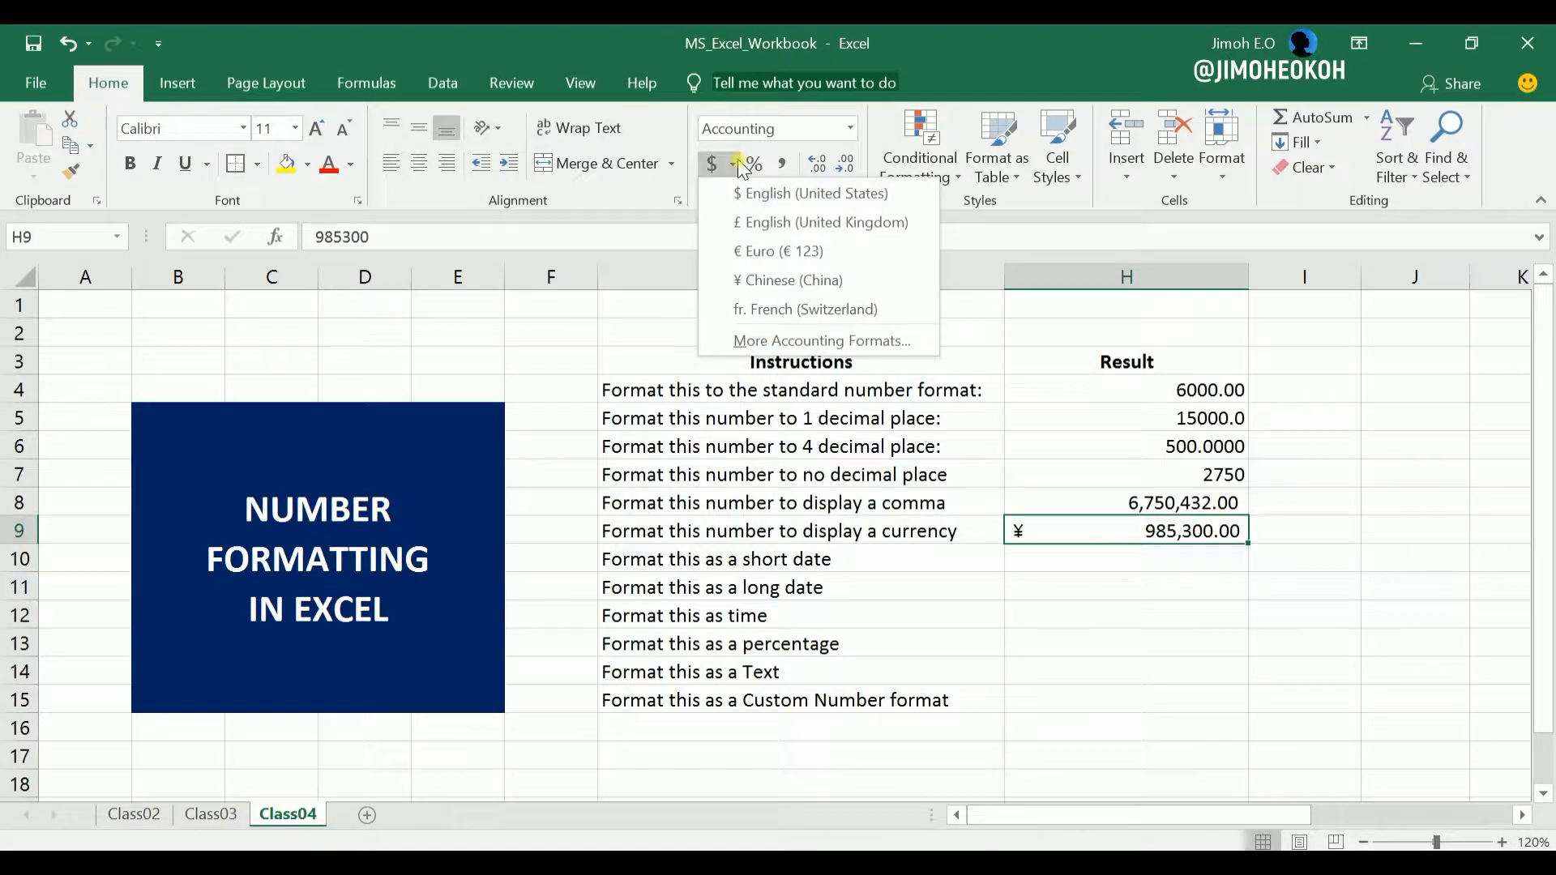
{"action": "left_click", "coordinate": [790, 341]}
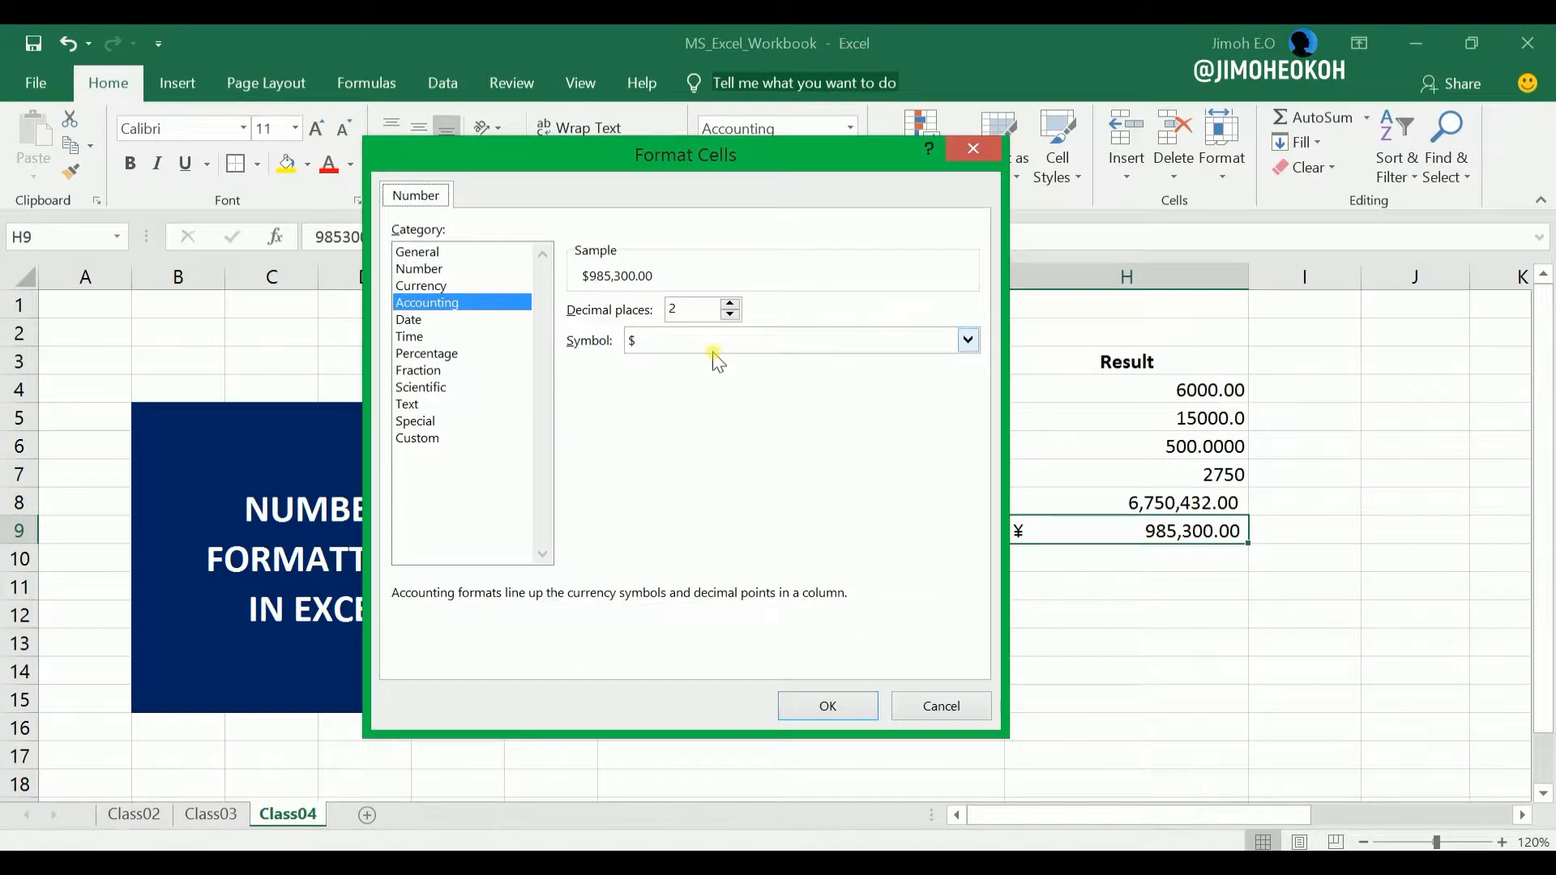
{"action": "left_click", "coordinate": [967, 339]}
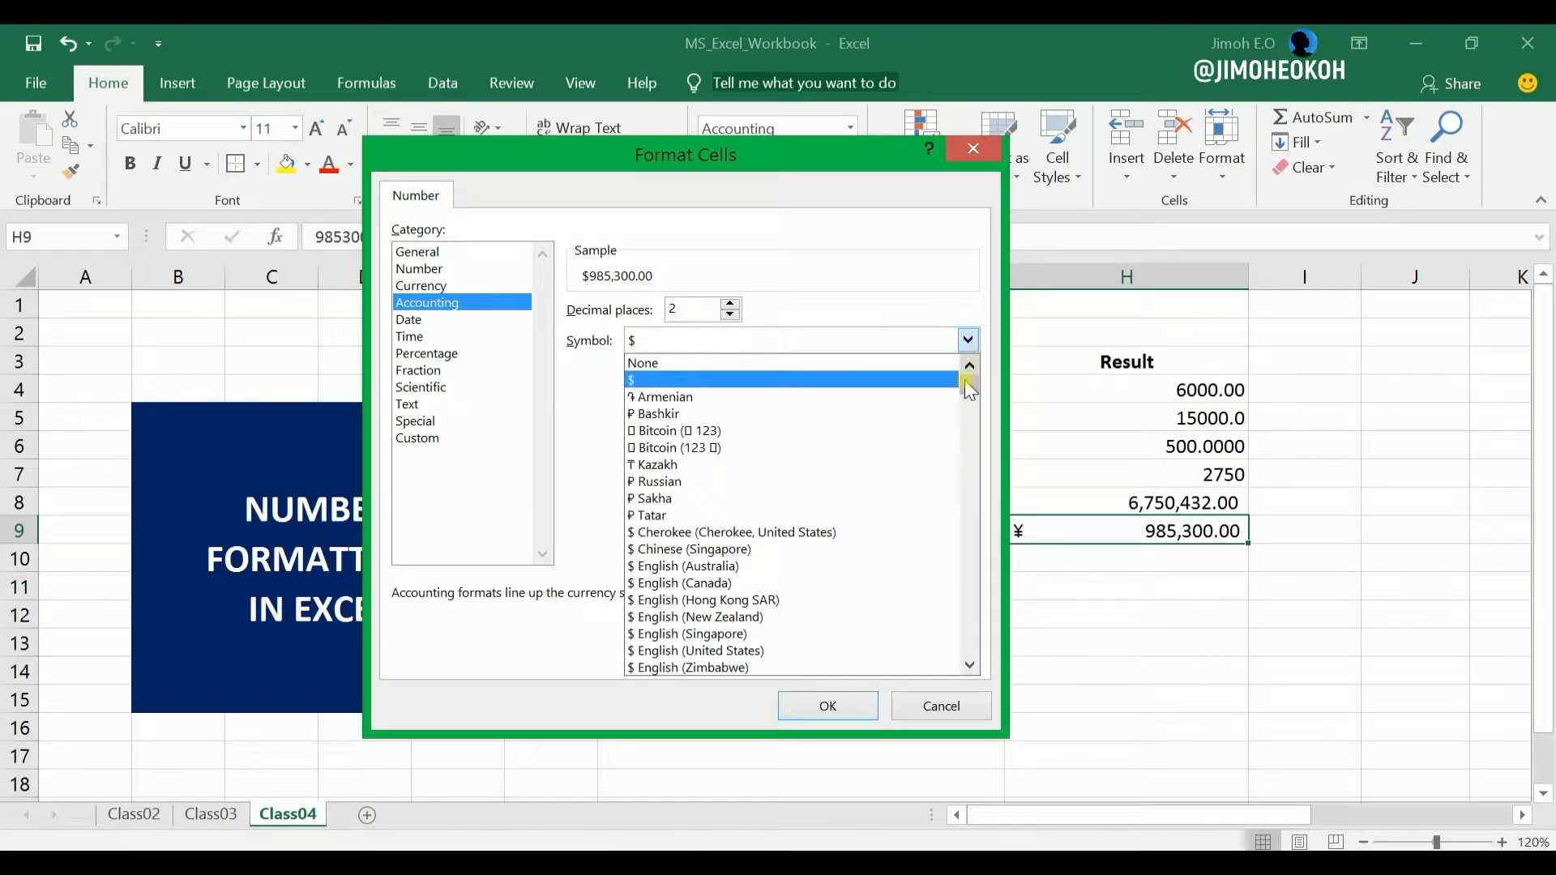
{"action": "left_click_drag", "start_coordinate": [969, 388], "coordinate": [969, 405]}
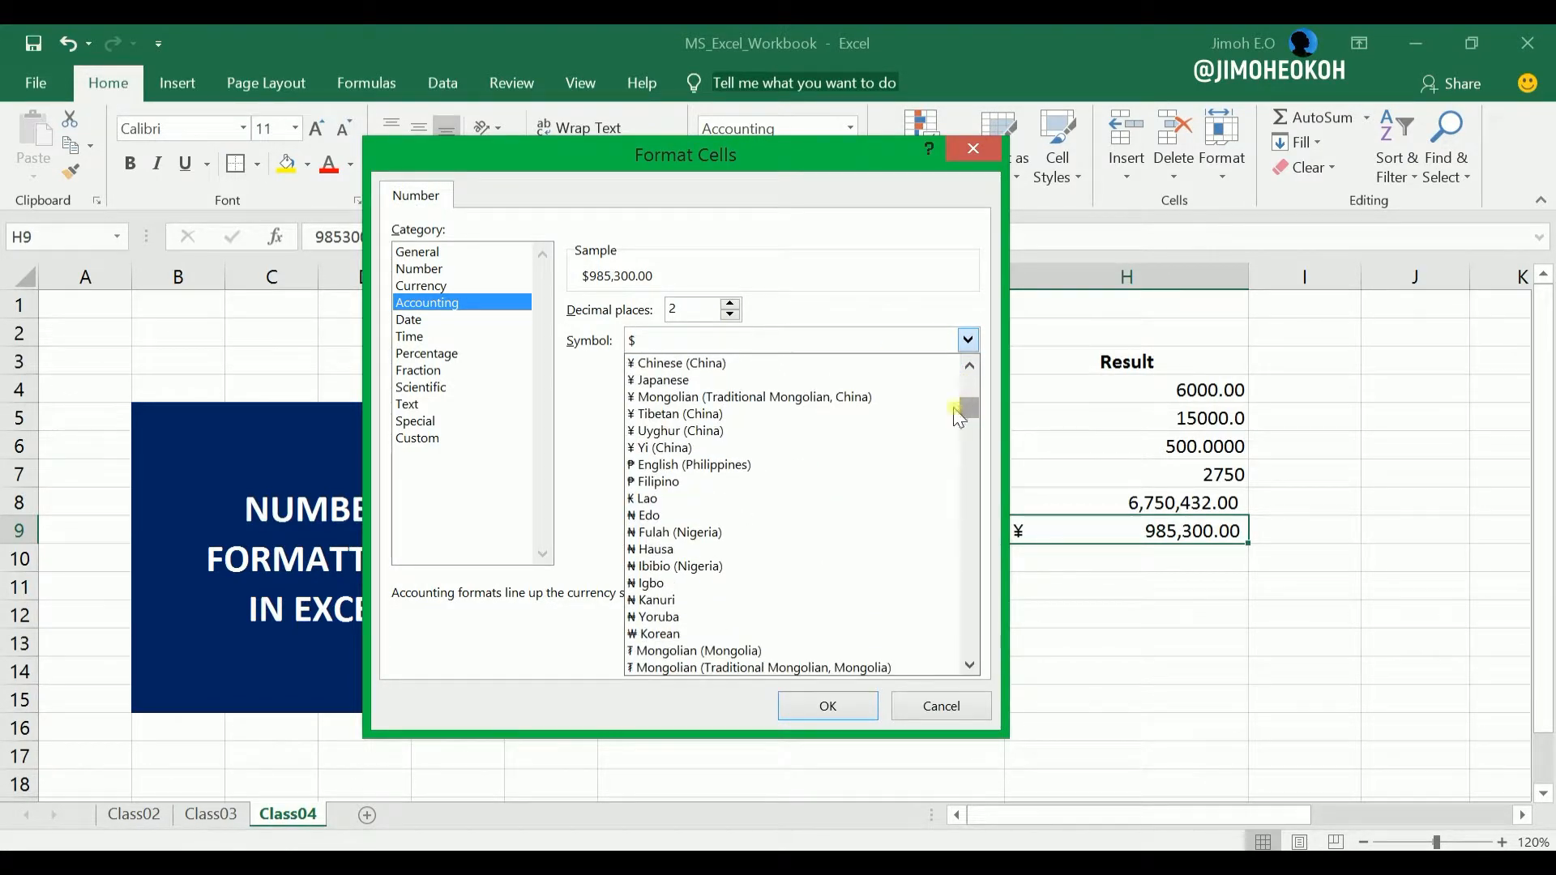
{"action": "left_click", "coordinate": [681, 515]}
{"action": "left_click", "coordinate": [827, 704]}
{"action": "left_click", "coordinate": [1090, 591]}
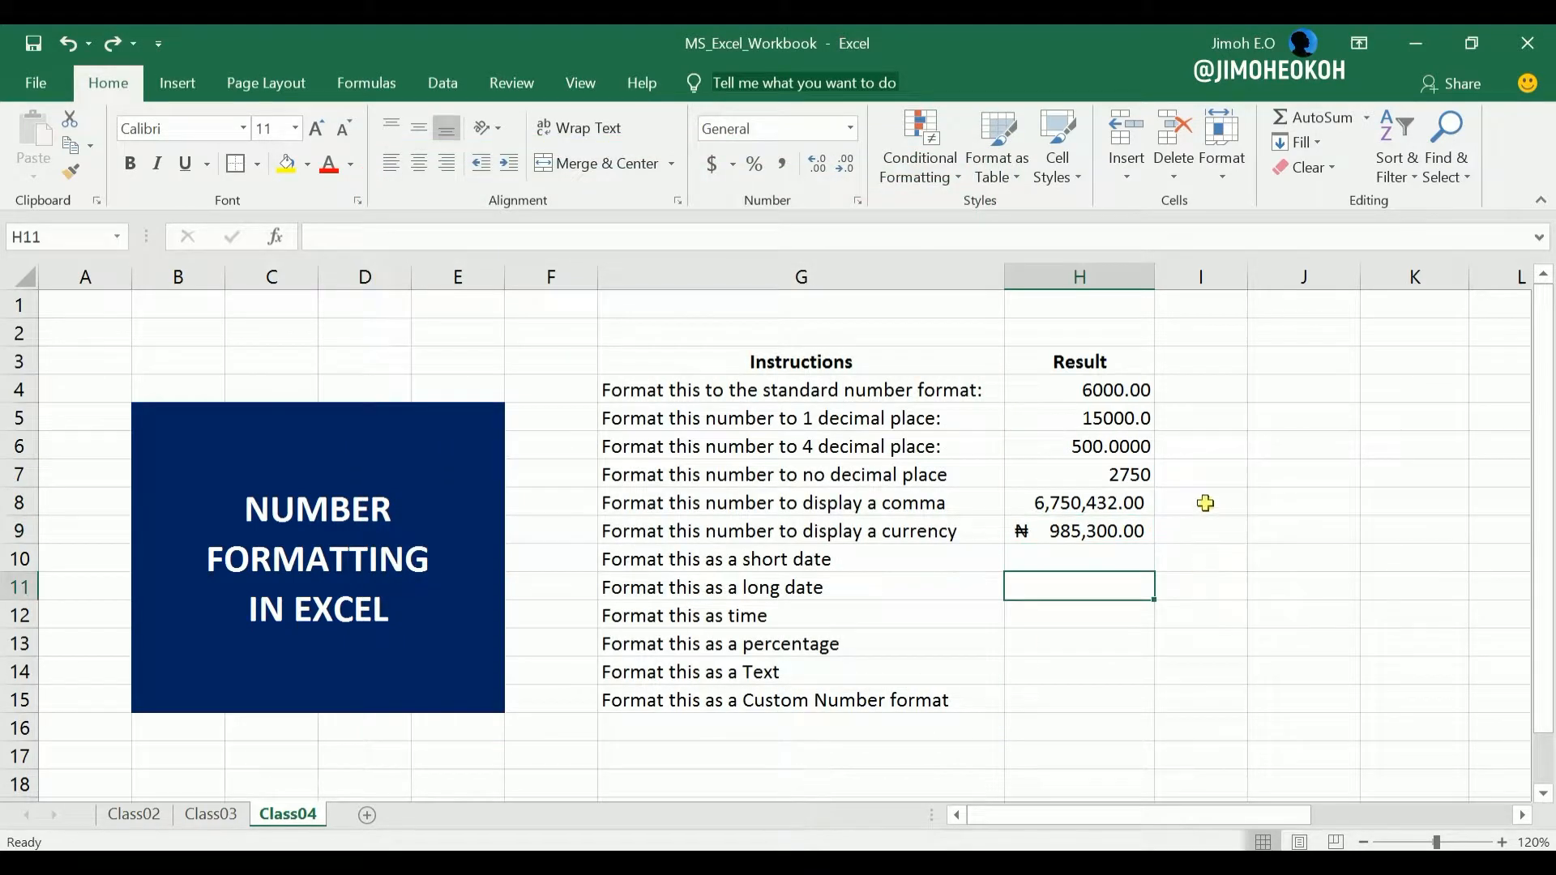
{"action": "left_click", "coordinate": [1079, 559]}
{"action": "left_click", "coordinate": [1053, 585]}
{"action": "left_click", "coordinate": [1058, 616]}
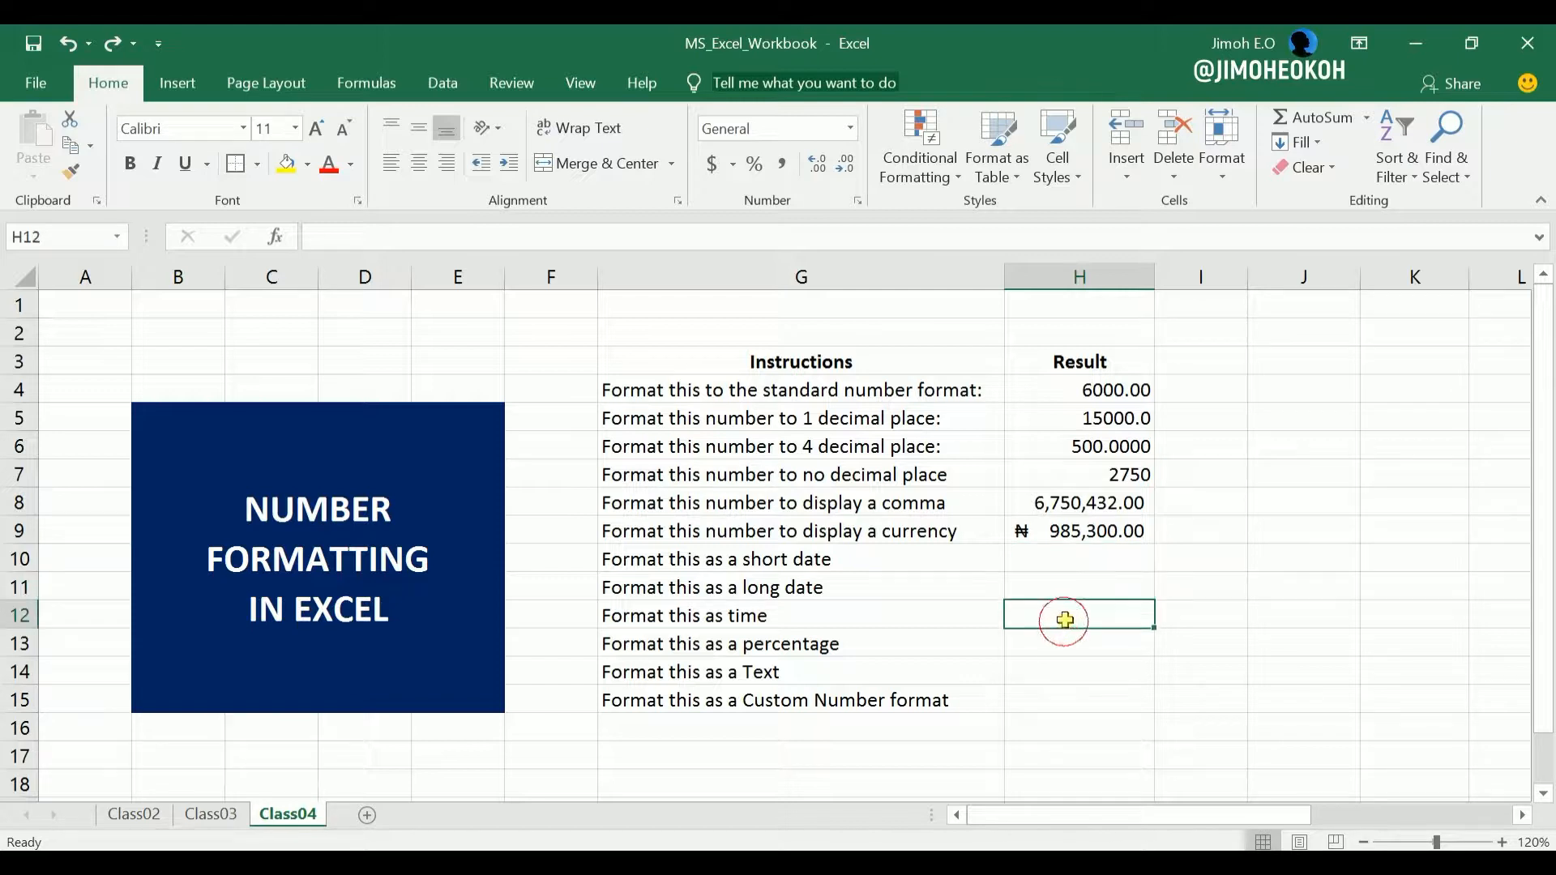
Enter the date 29 August in cell H10, beside the short date instruction.
{"action": "left_click", "coordinate": [1083, 559]}
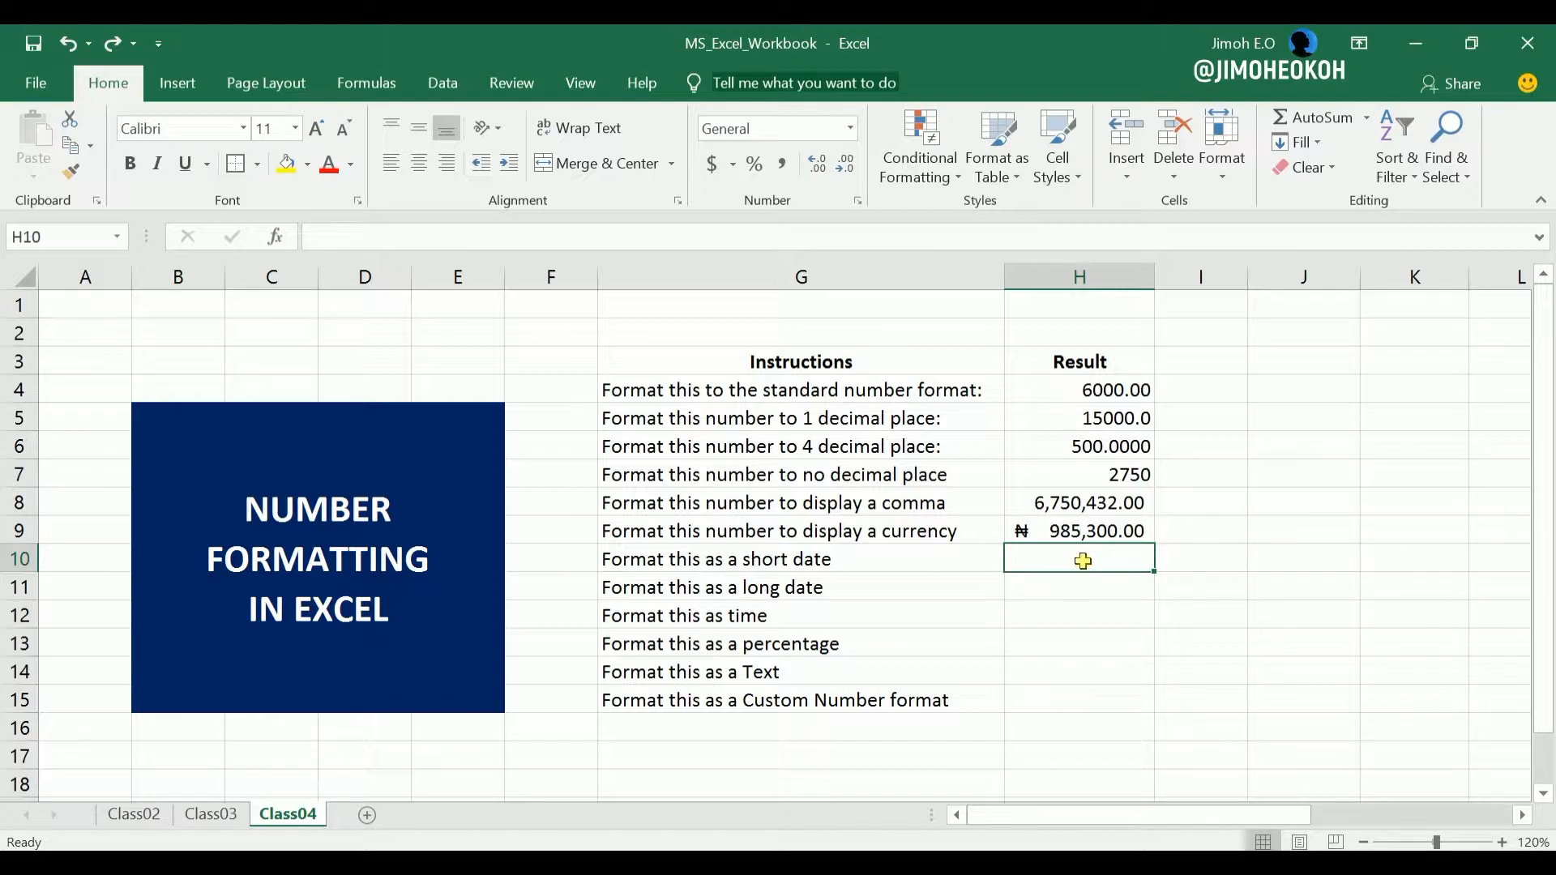
{"action": "type", "text": "29 "}
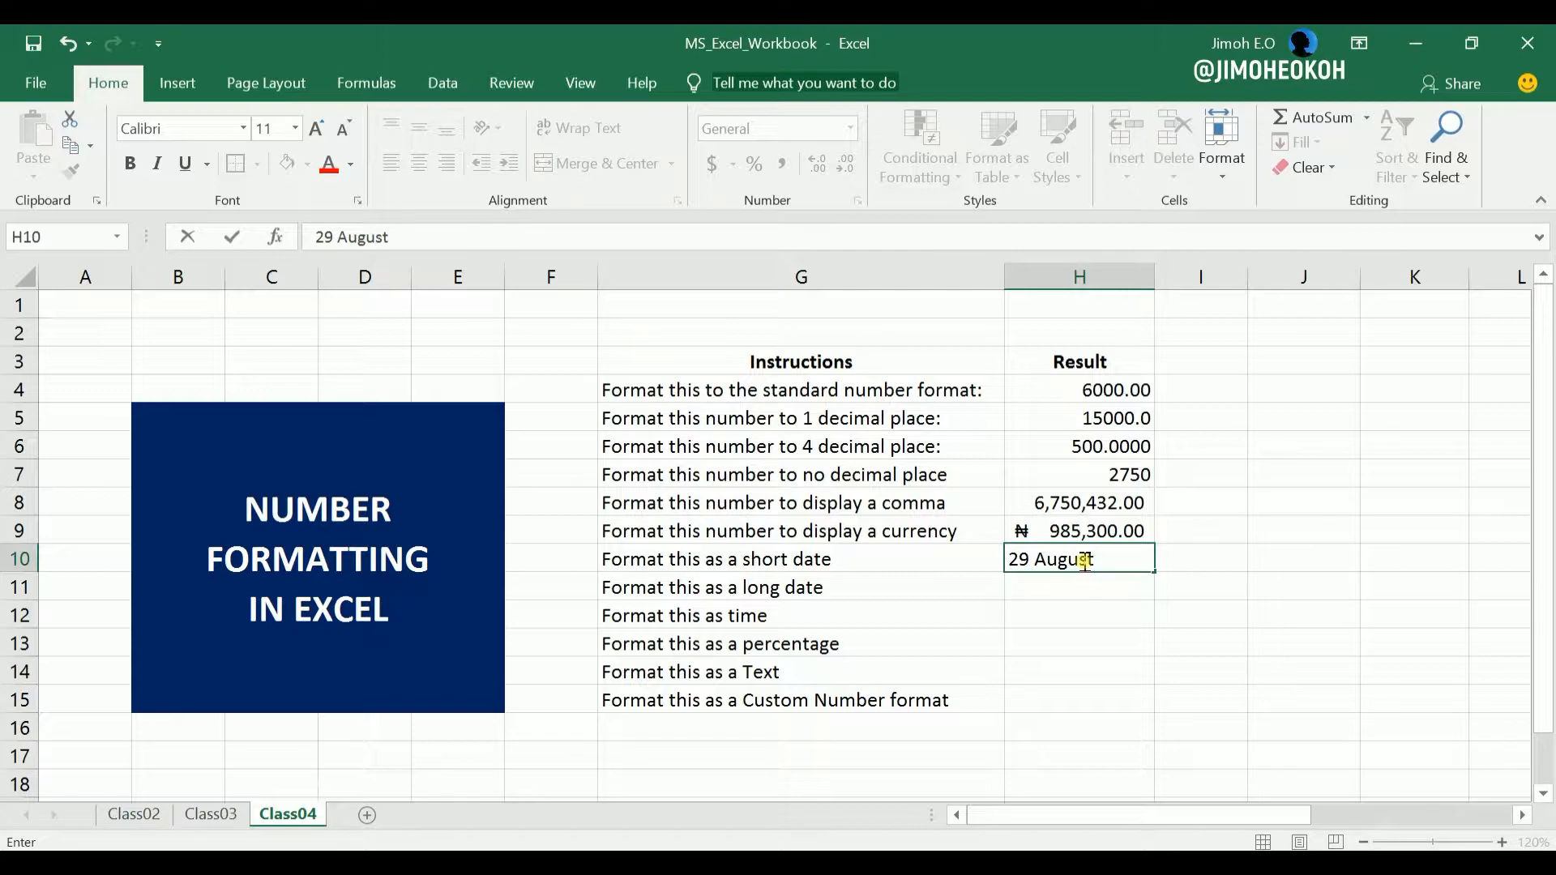
{"action": "type", "text": "August"}
{"action": "key", "text": "Return"}
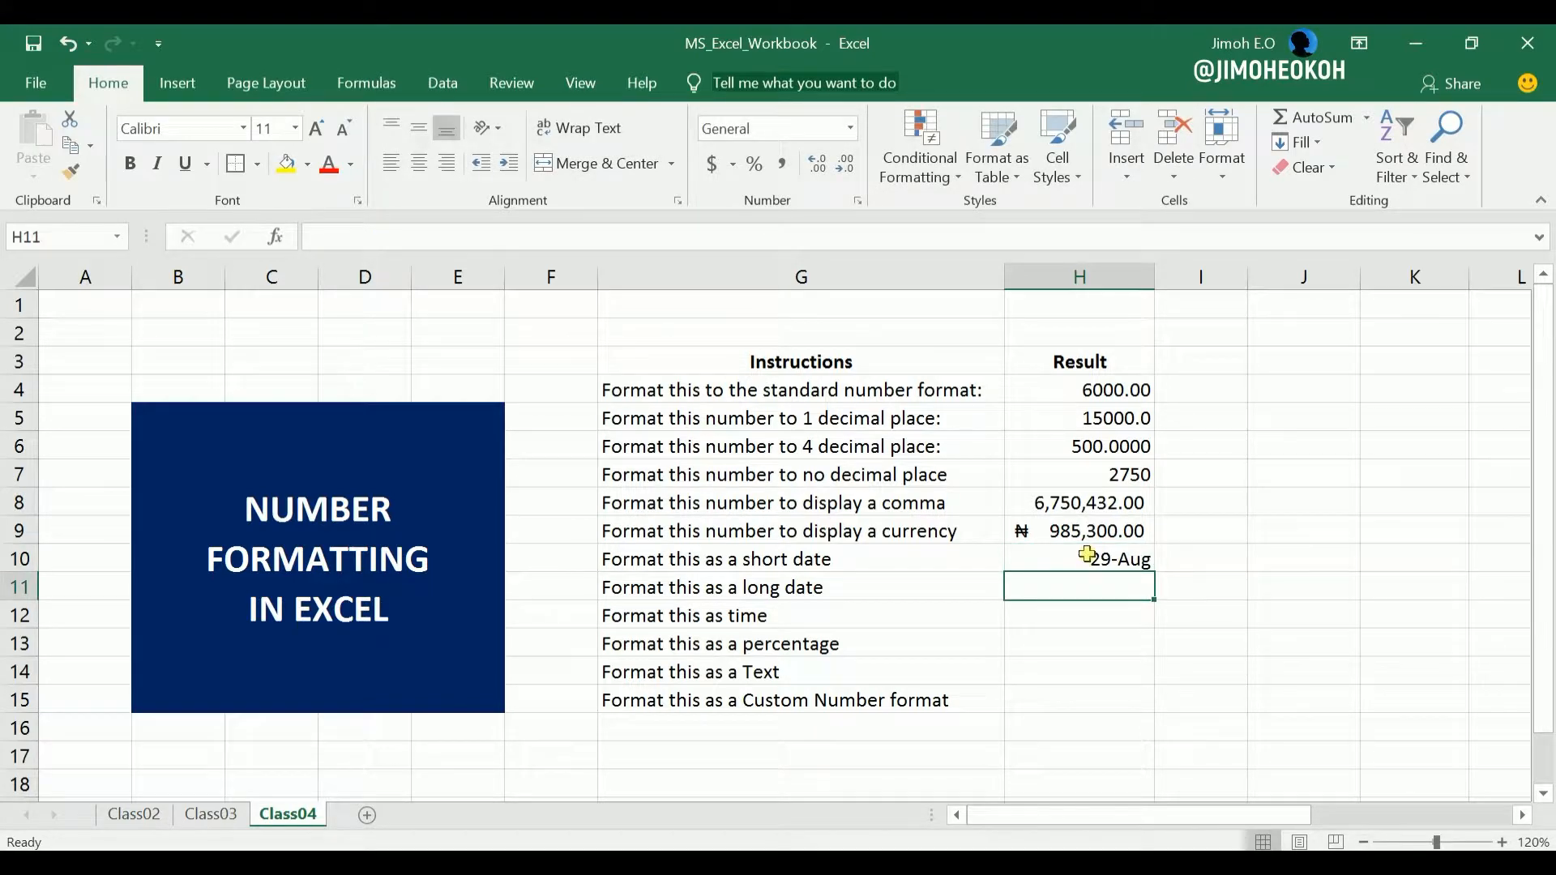
Format the date in cell H10 as a Short Date.
{"action": "left_click", "coordinate": [1086, 559]}
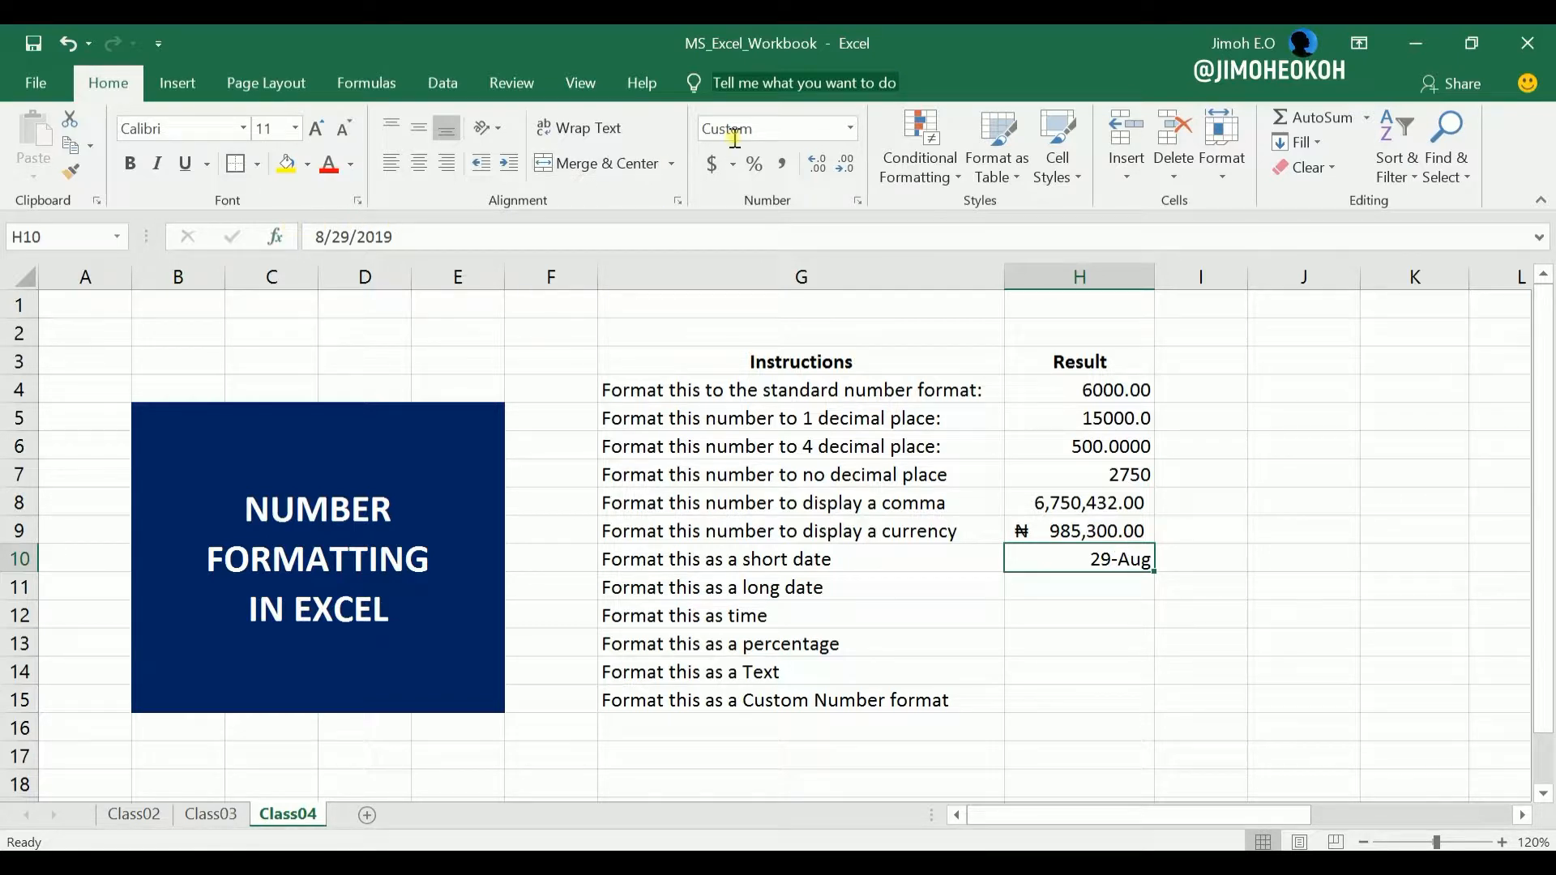
{"action": "left_click", "coordinate": [853, 129]}
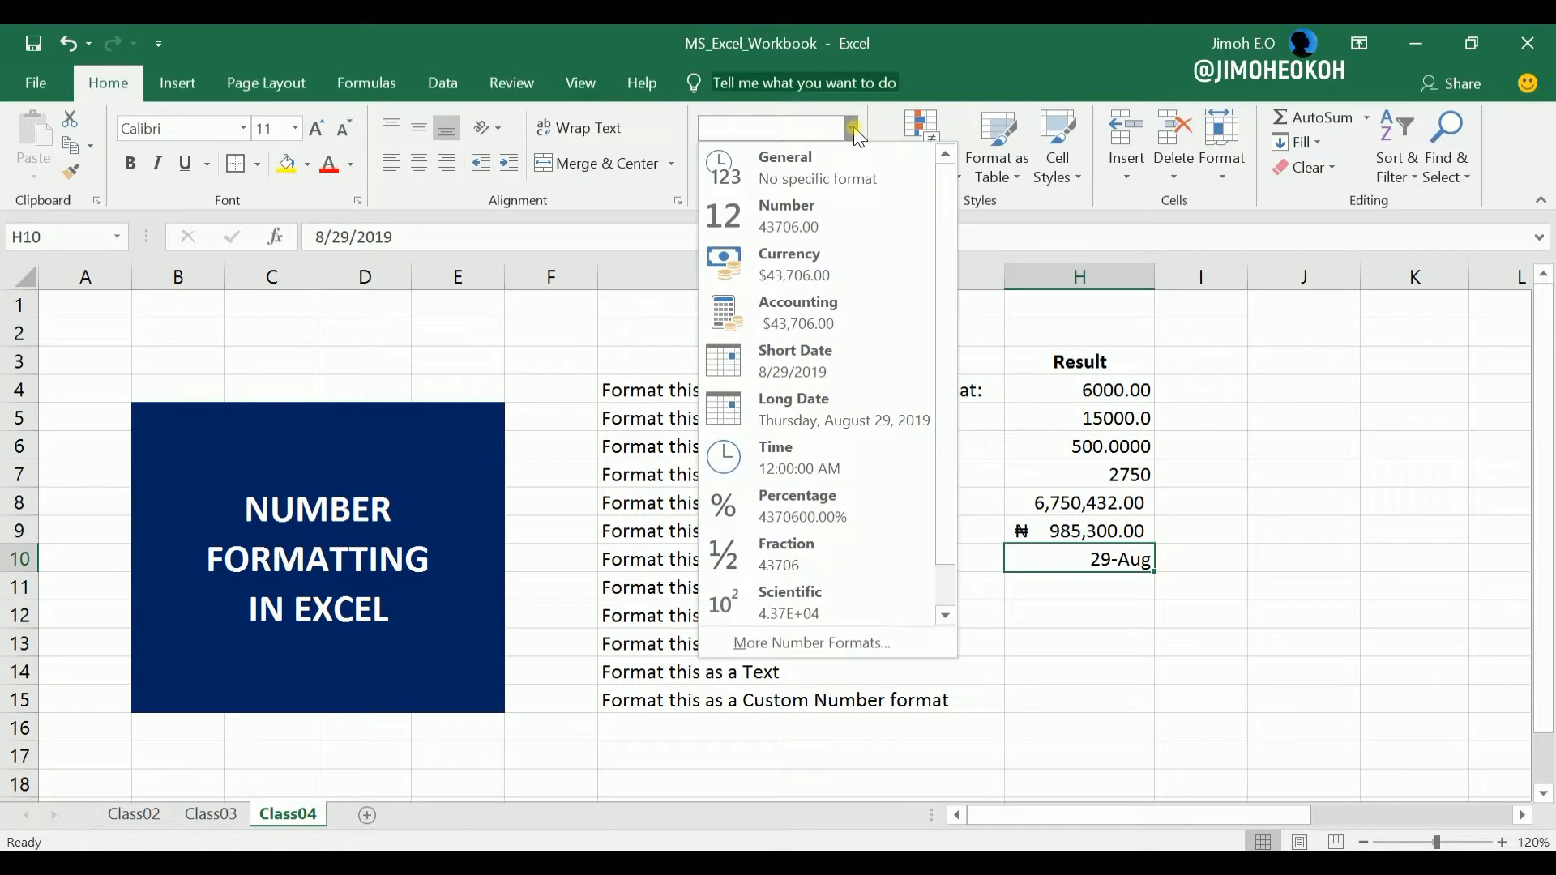
{"action": "left_click", "coordinate": [809, 363]}
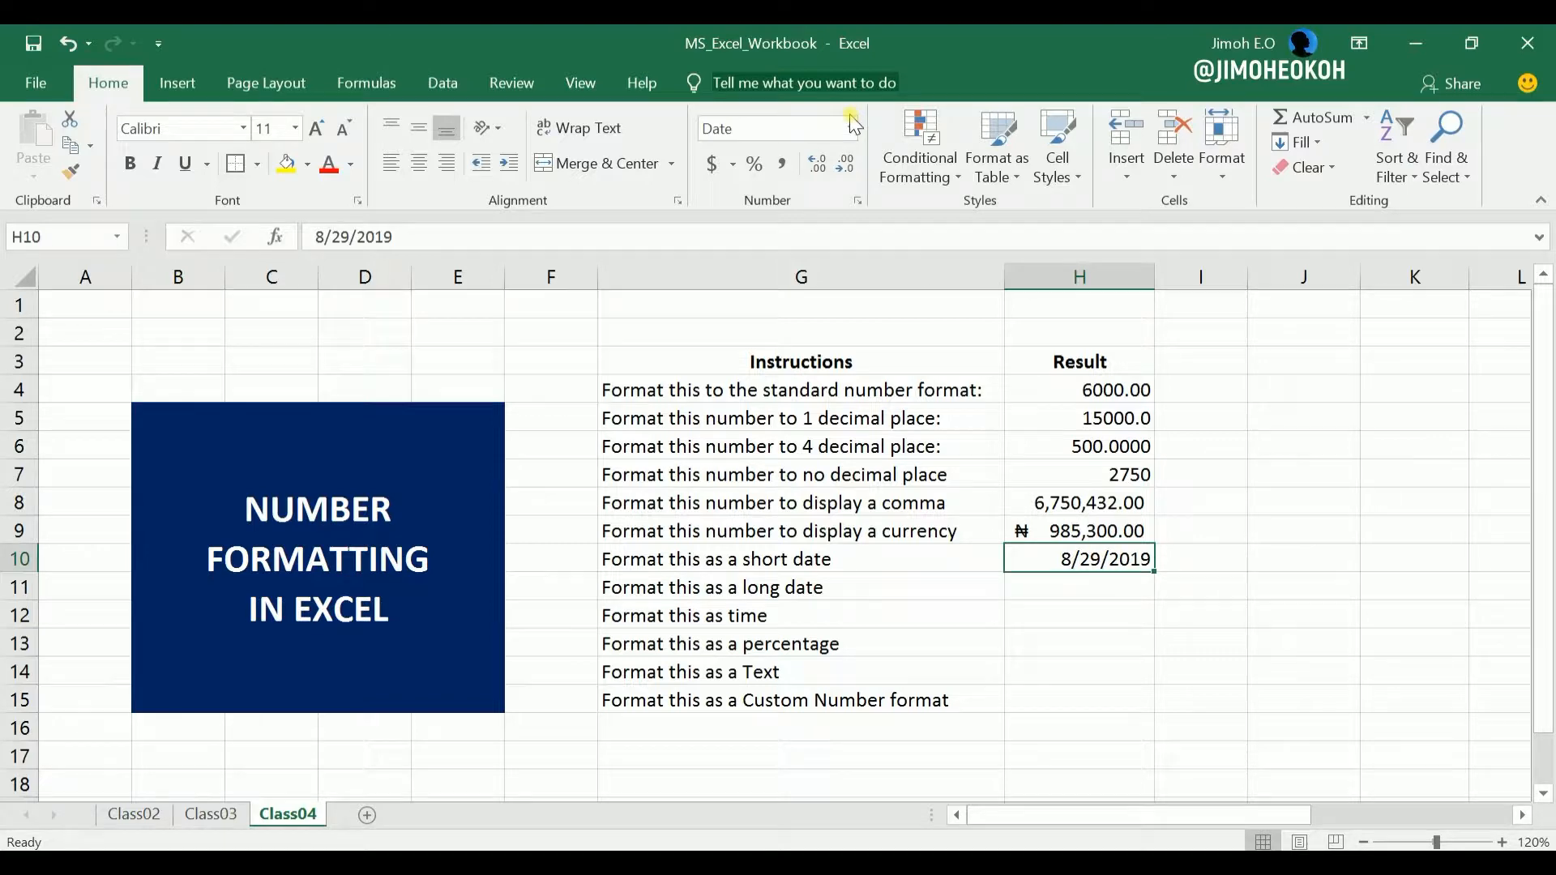
Enter the date 29 Aug in cell H11, beside the long date instruction.
{"action": "left_click", "coordinate": [1070, 591]}
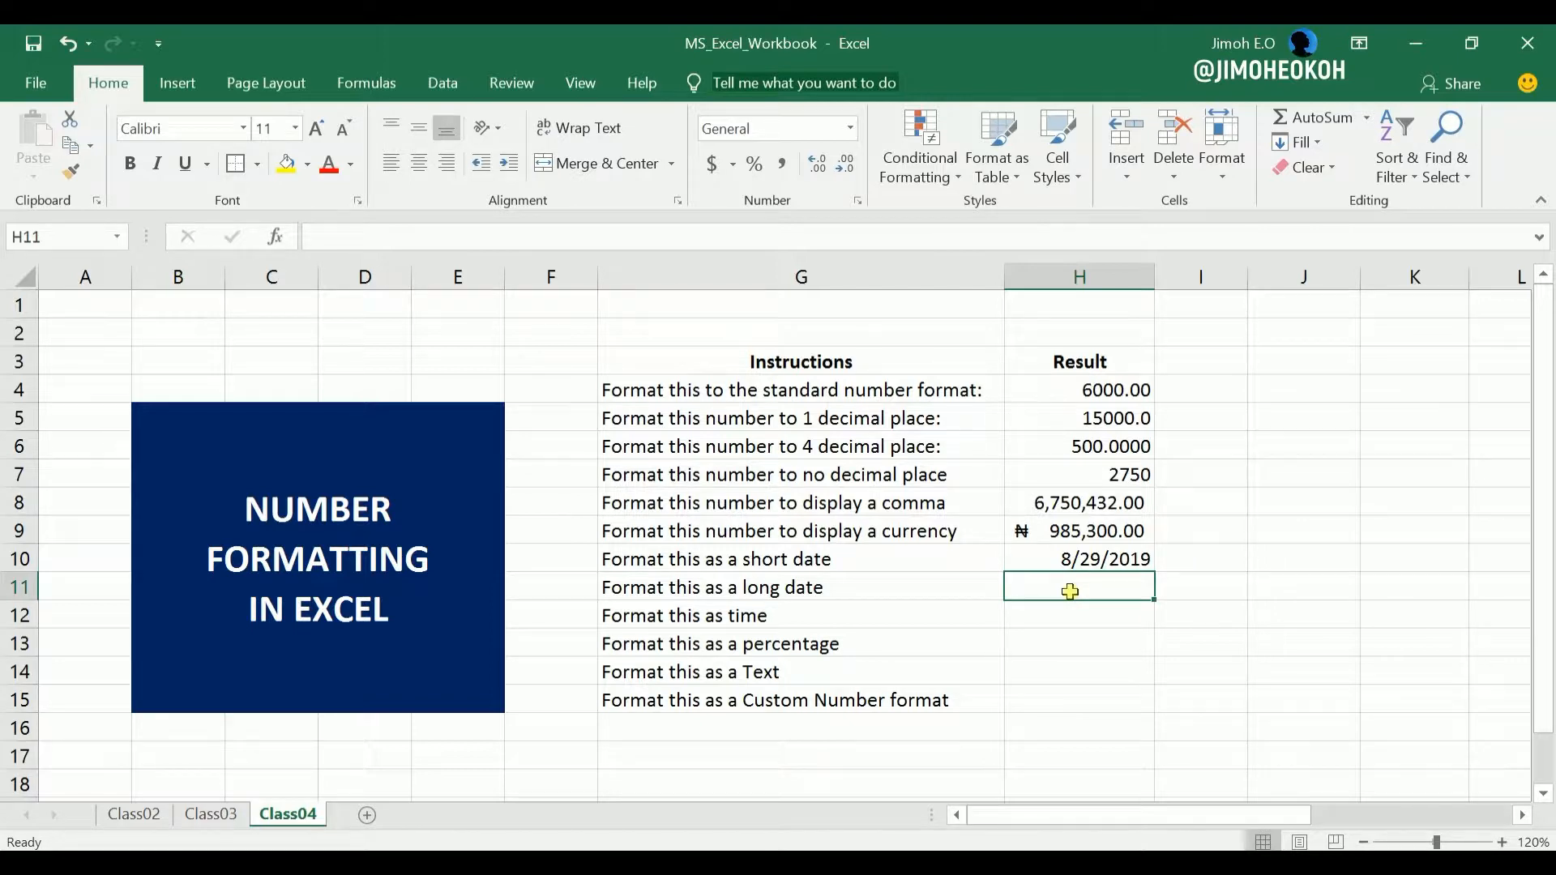
{"action": "type", "text": "29 Aug"}
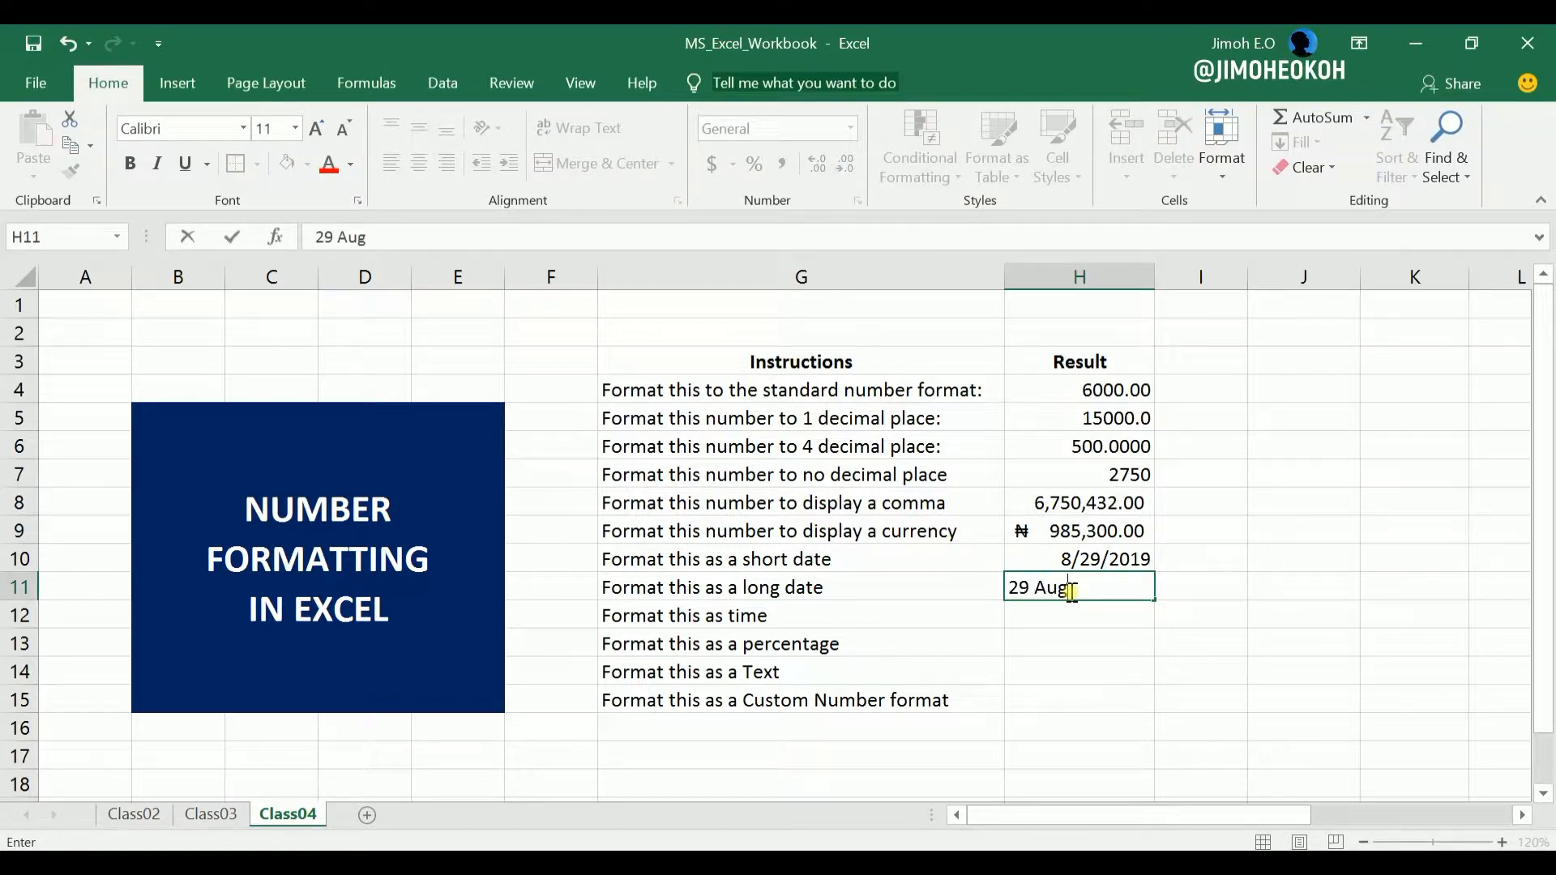
{"action": "key", "text": "Return"}
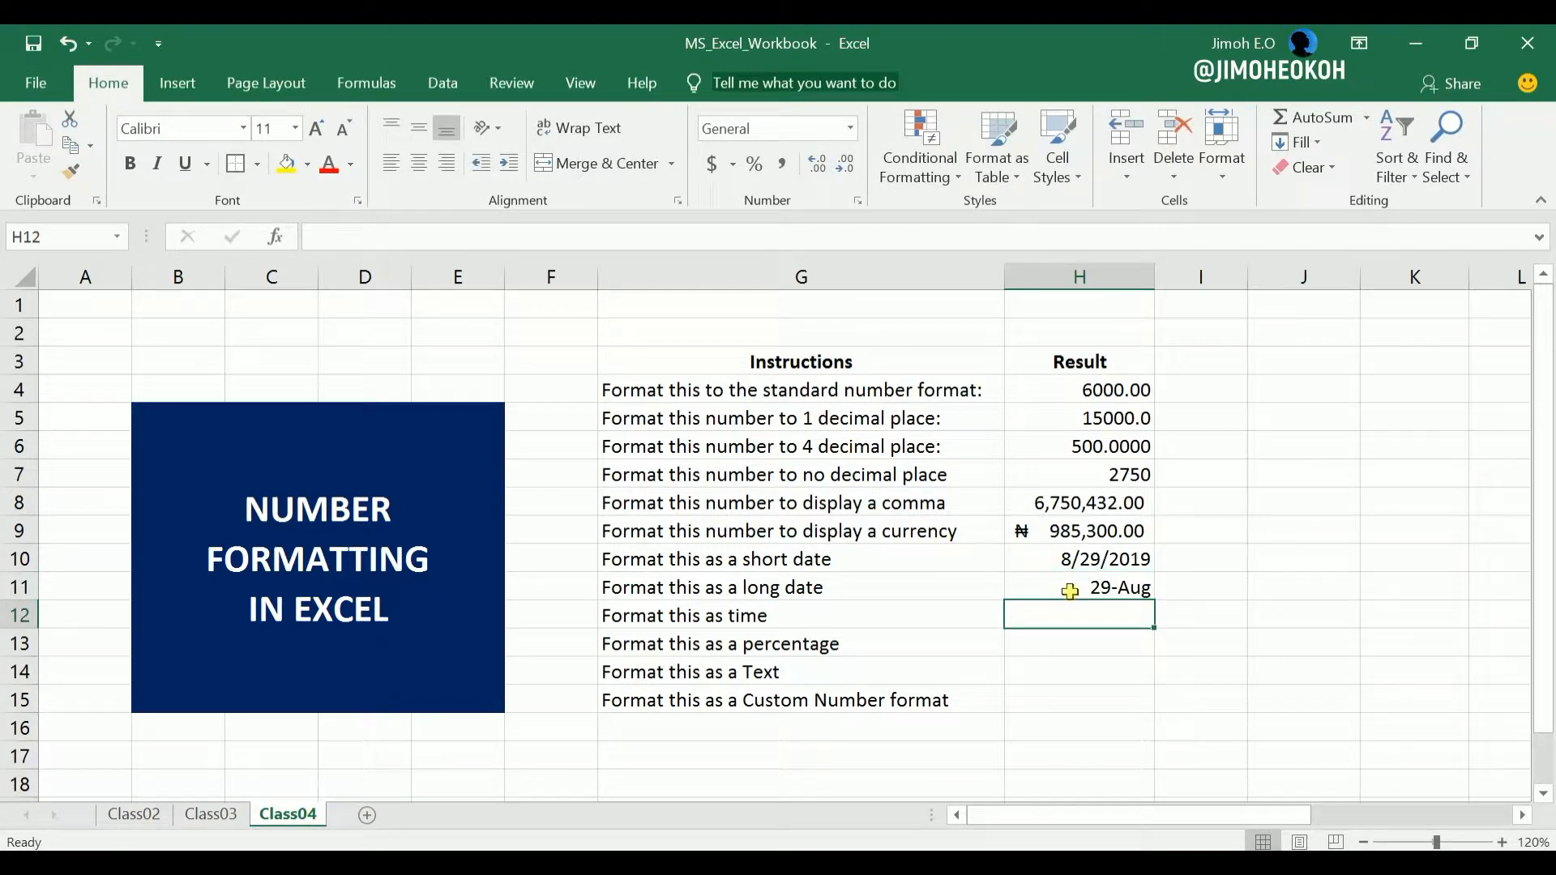
Replace the date in cell H11 with 3 Jan.
{"action": "left_click", "coordinate": [1117, 585]}
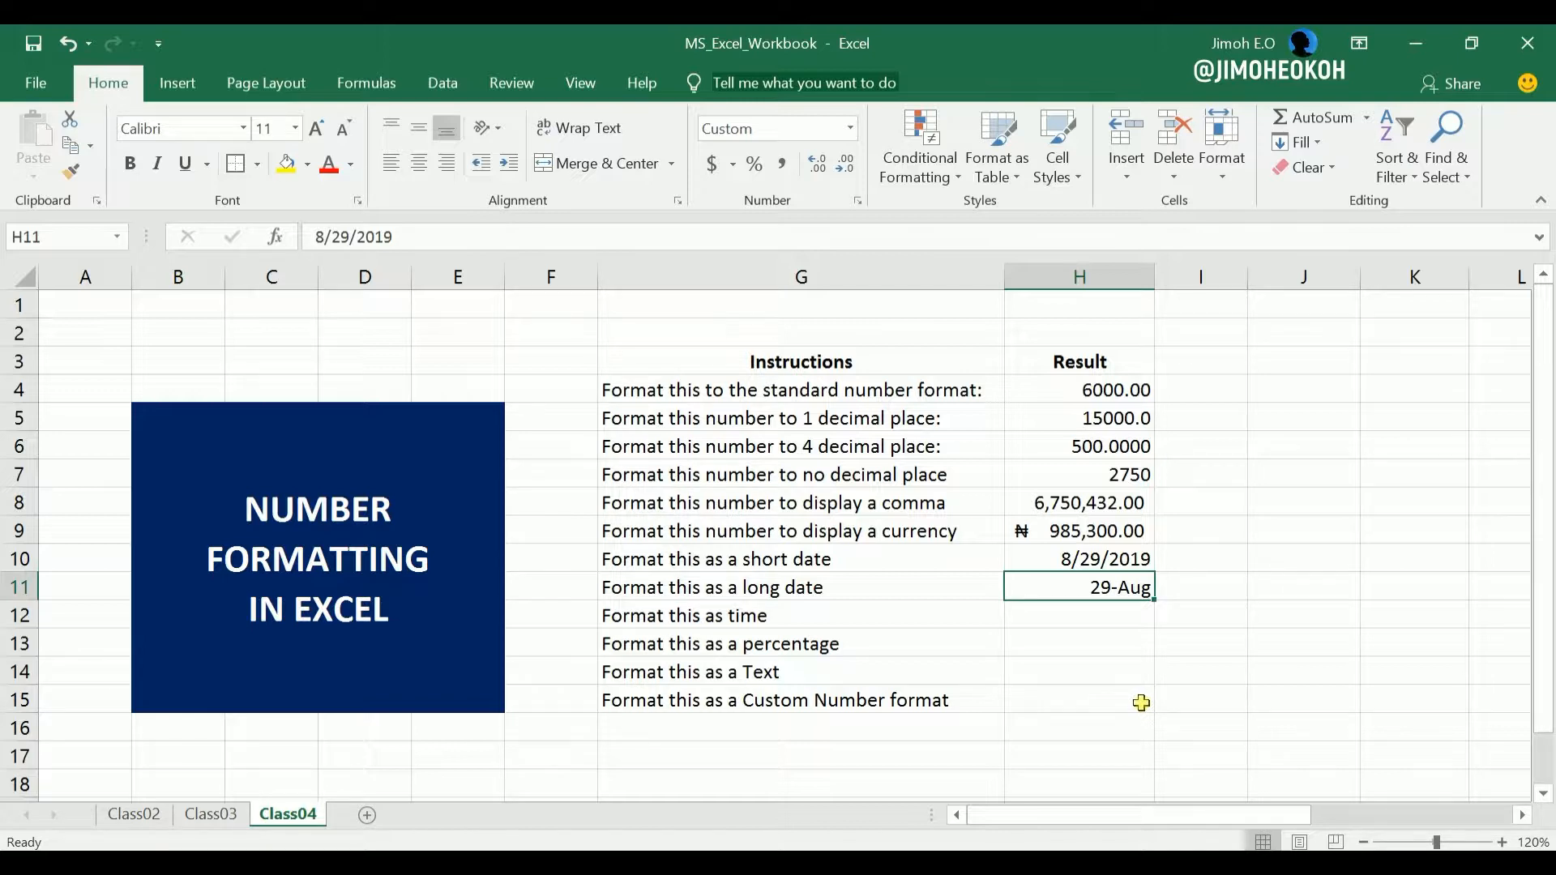
{"action": "type", "text": "3 Jan"}
{"action": "key", "text": "Return"}
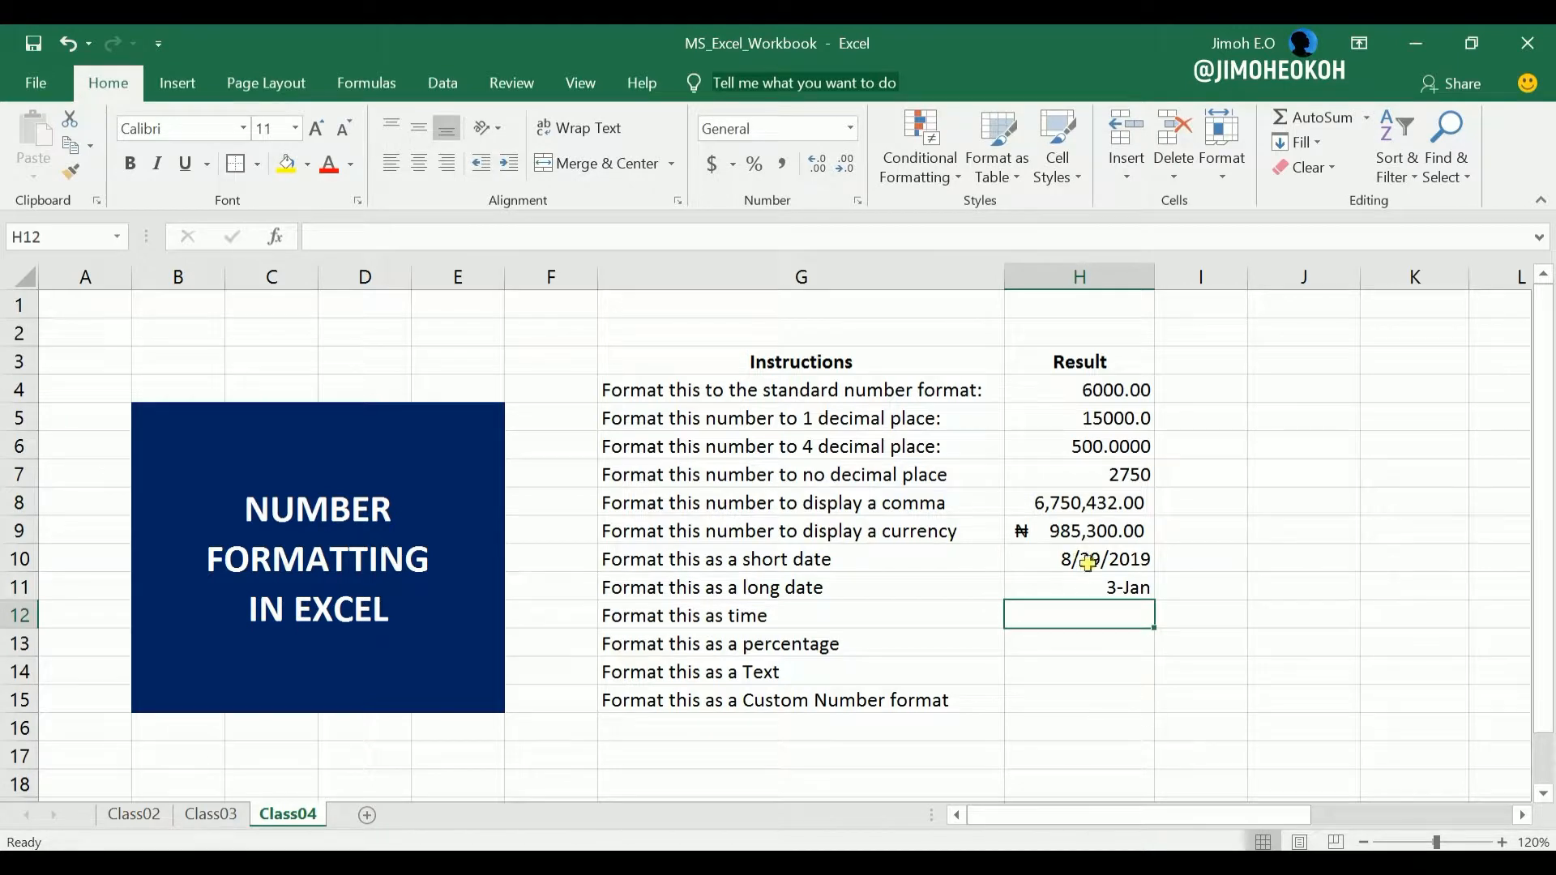
Format the date in cell H11 as a Long Date and autofit column H to its contents.
{"action": "left_click", "coordinate": [1113, 587]}
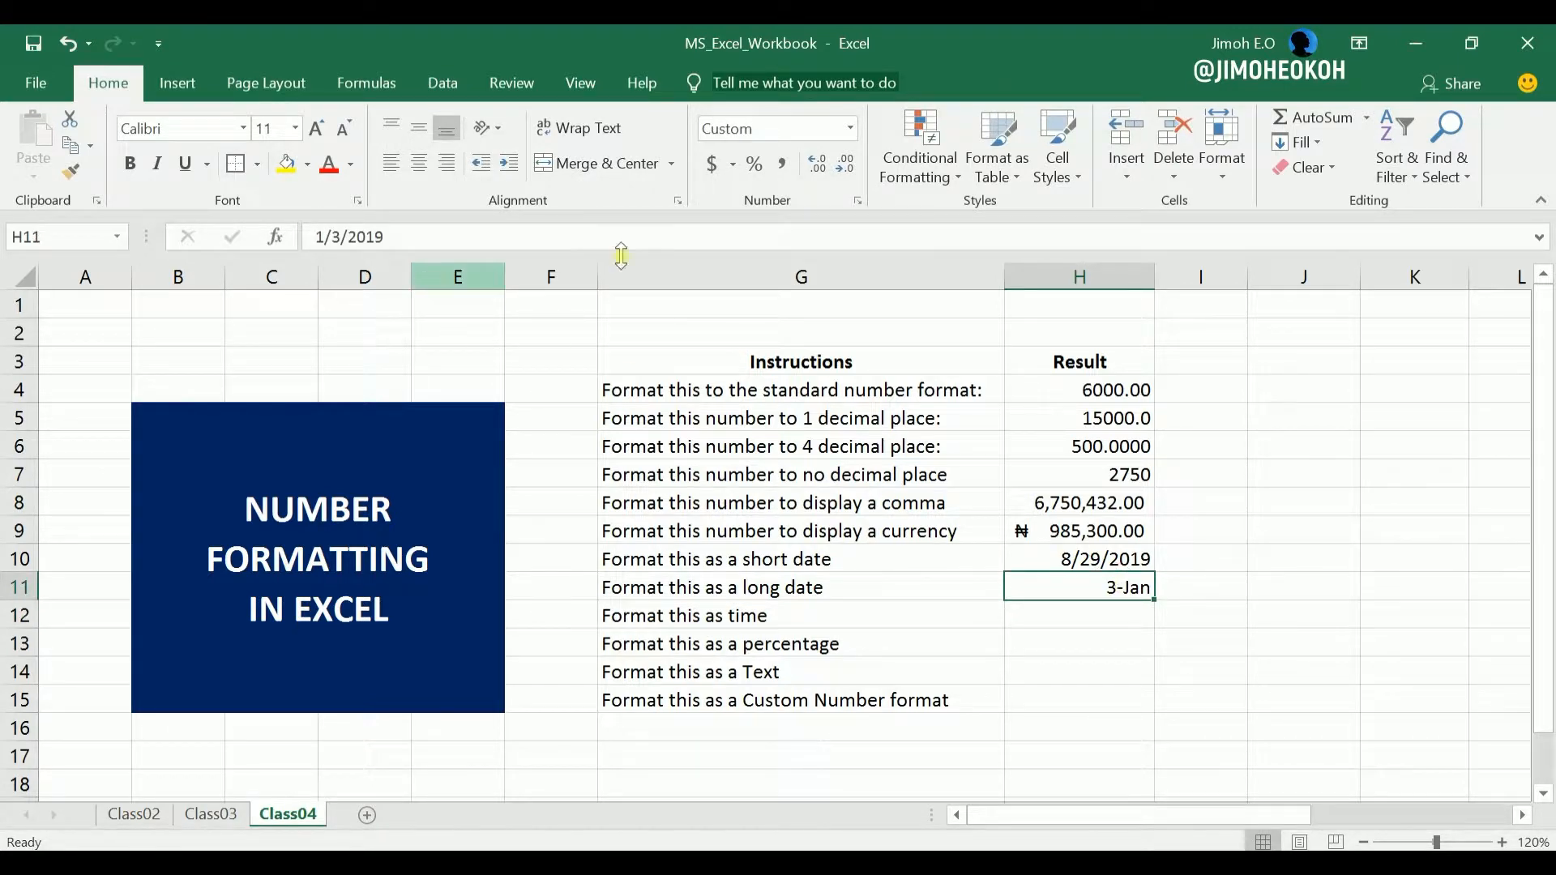
{"action": "left_click", "coordinate": [850, 130]}
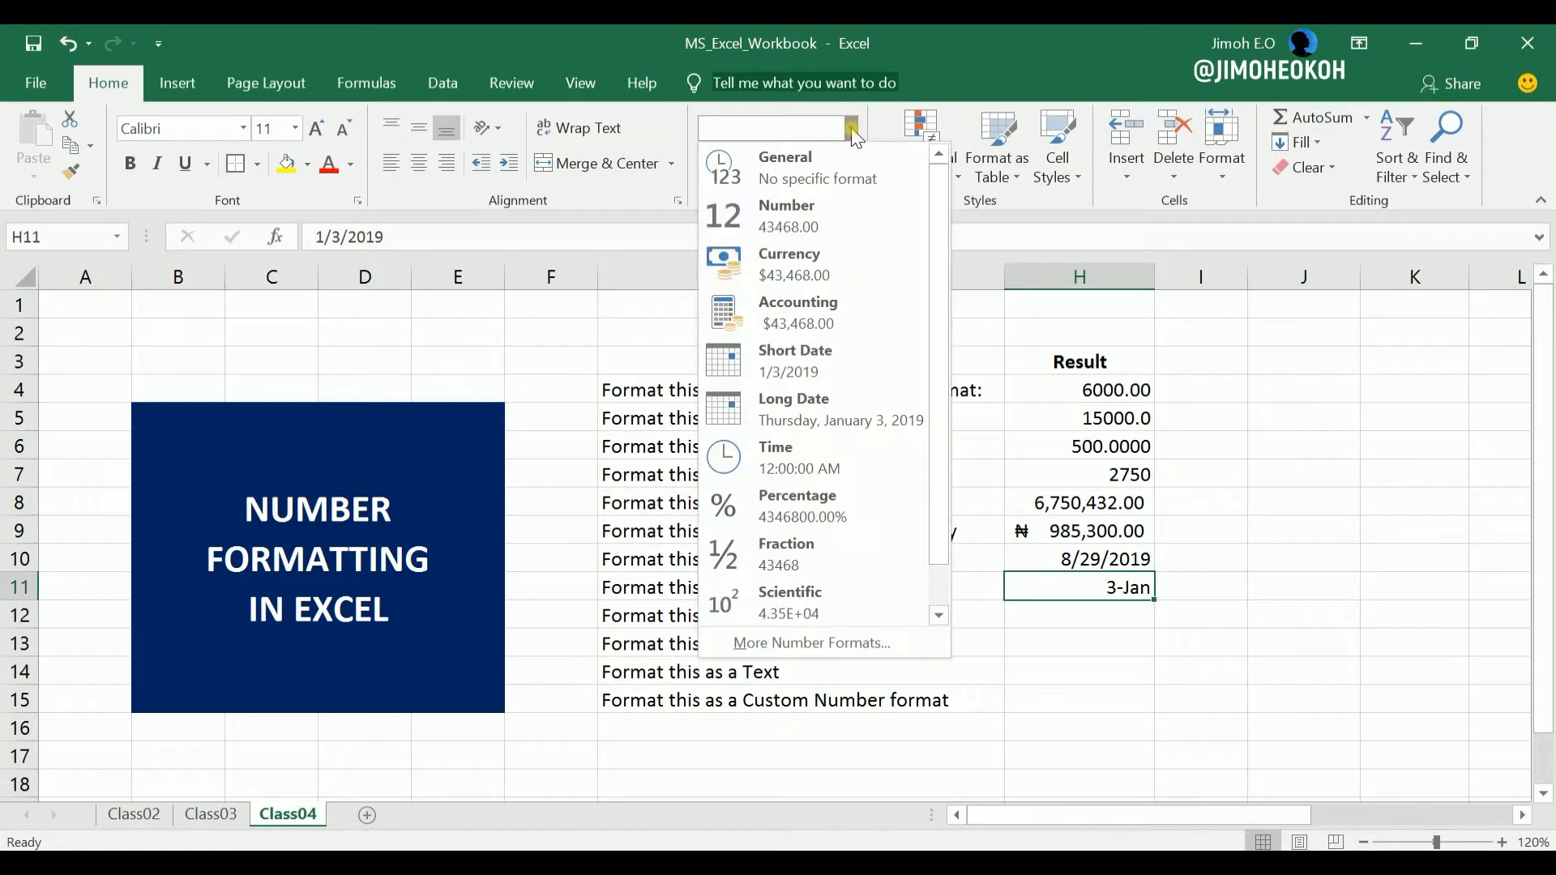
{"action": "left_click", "coordinate": [816, 401]}
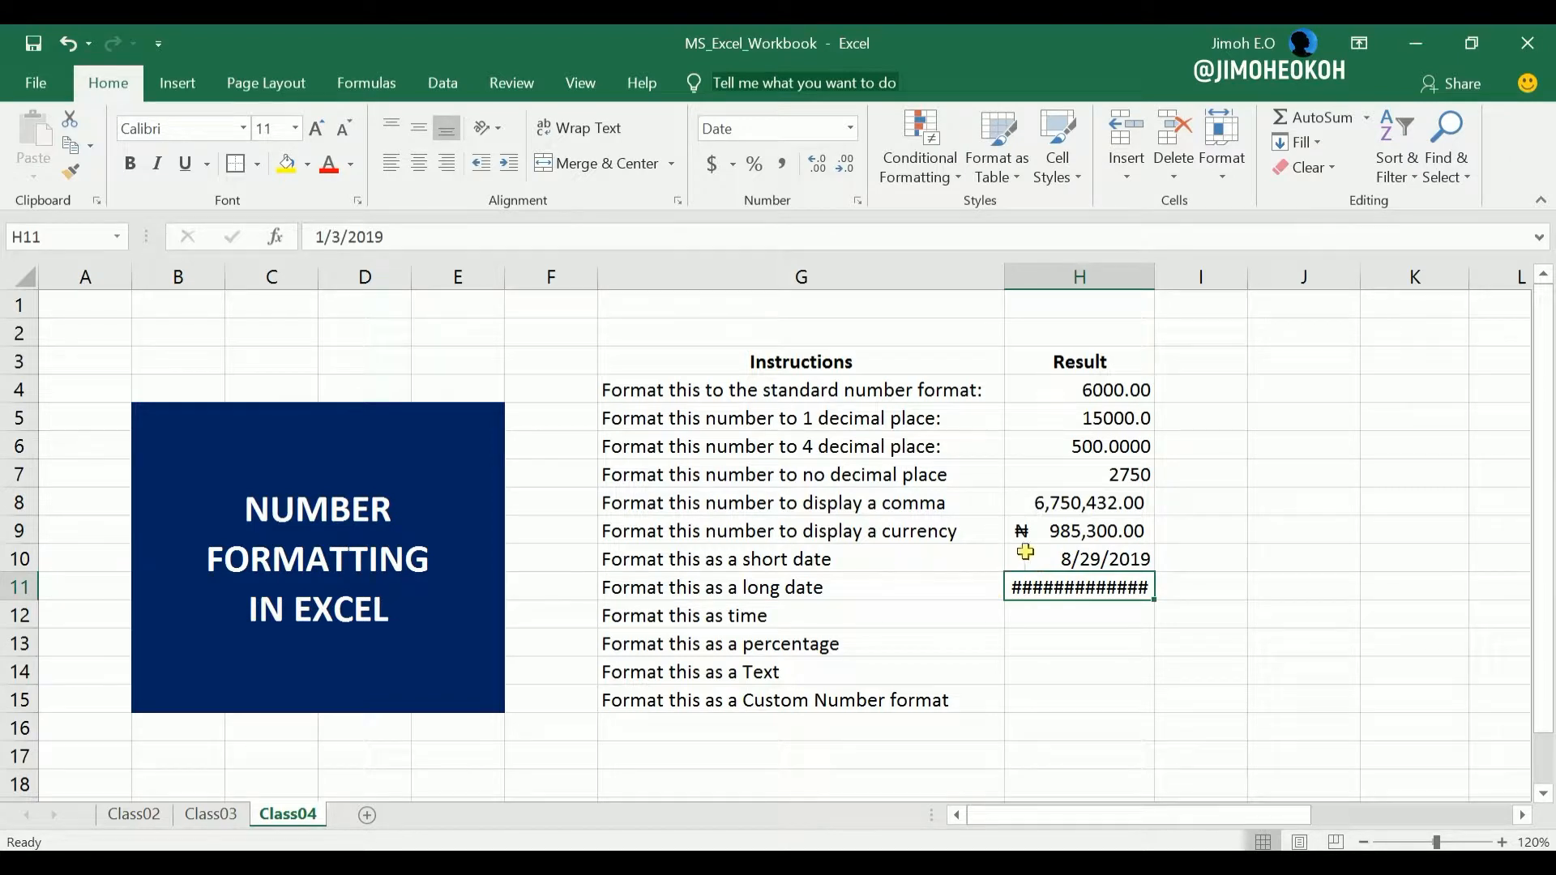
{"action": "double_click", "coordinate": [1155, 279]}
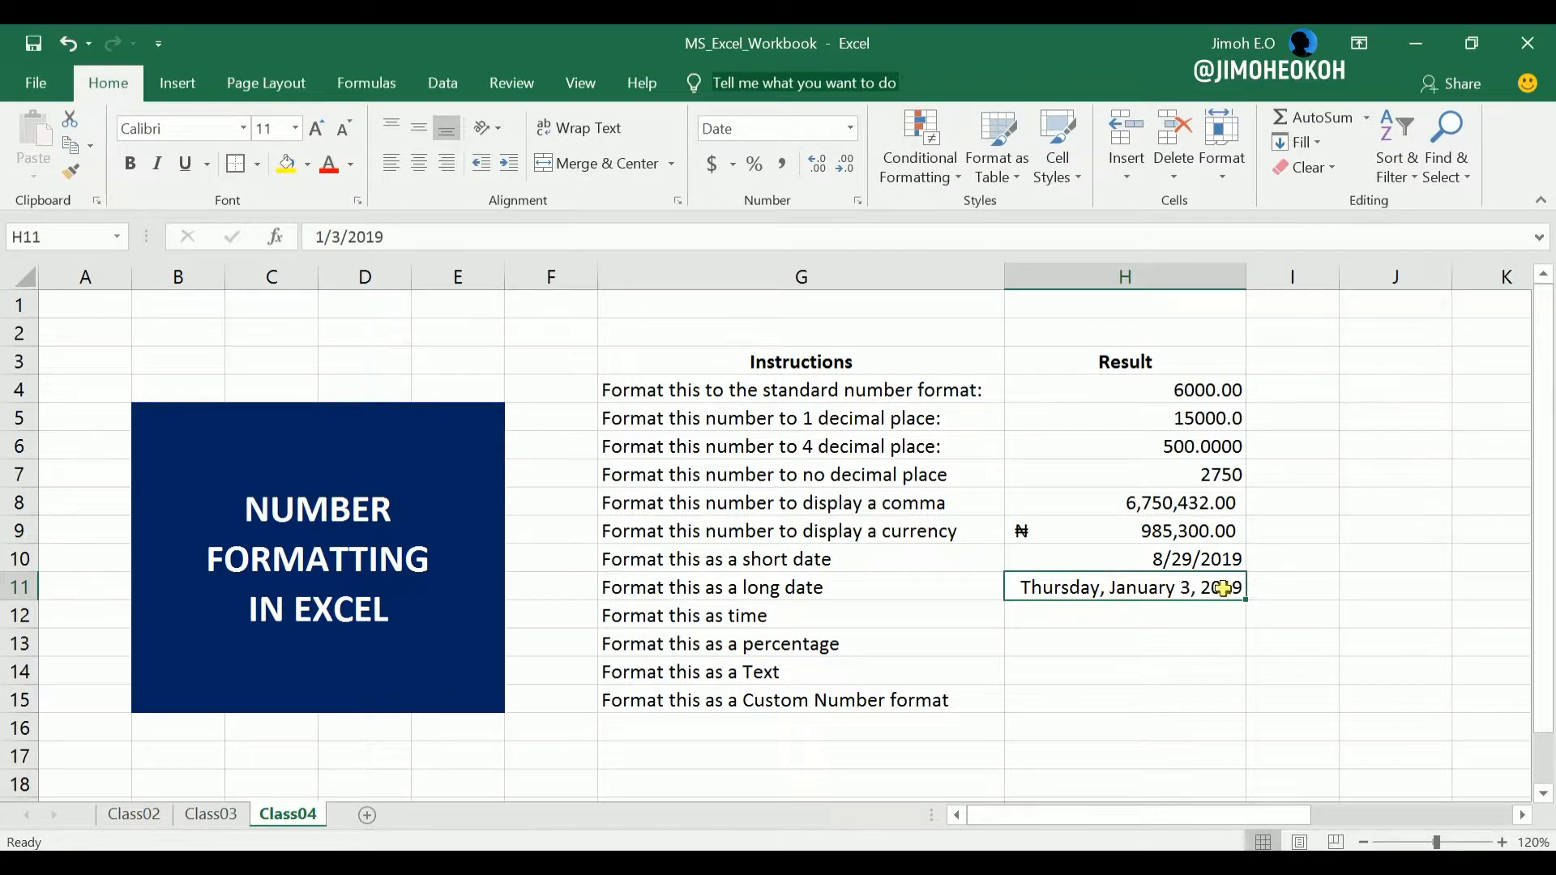
Switch cell H11 to the Short Date format and back to Long Date to compare the two.
{"action": "left_click", "coordinate": [850, 127]}
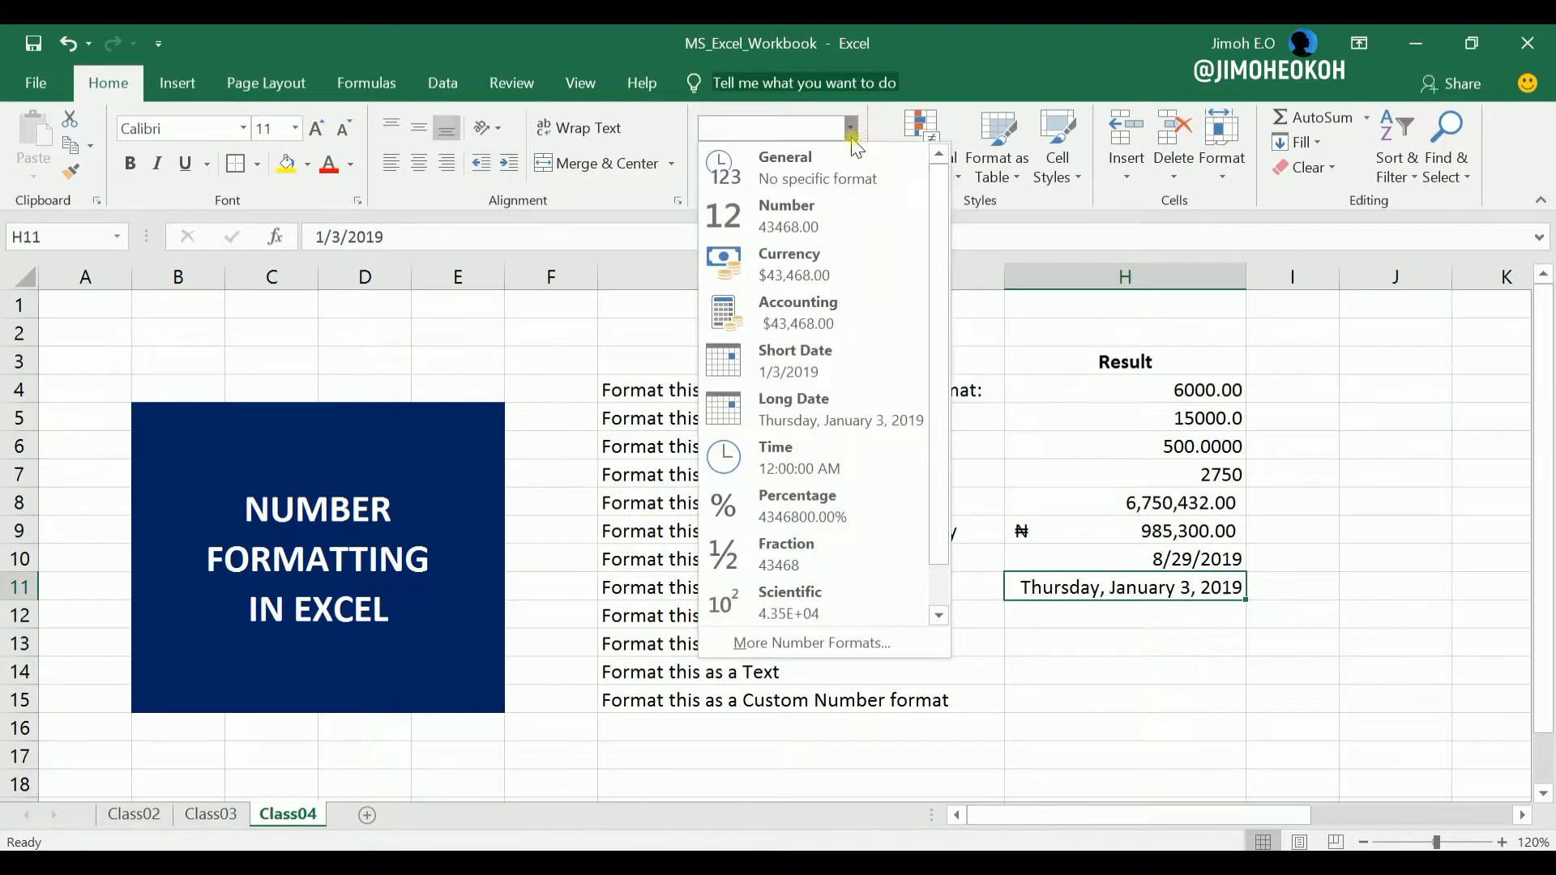
{"action": "left_click", "coordinate": [814, 357]}
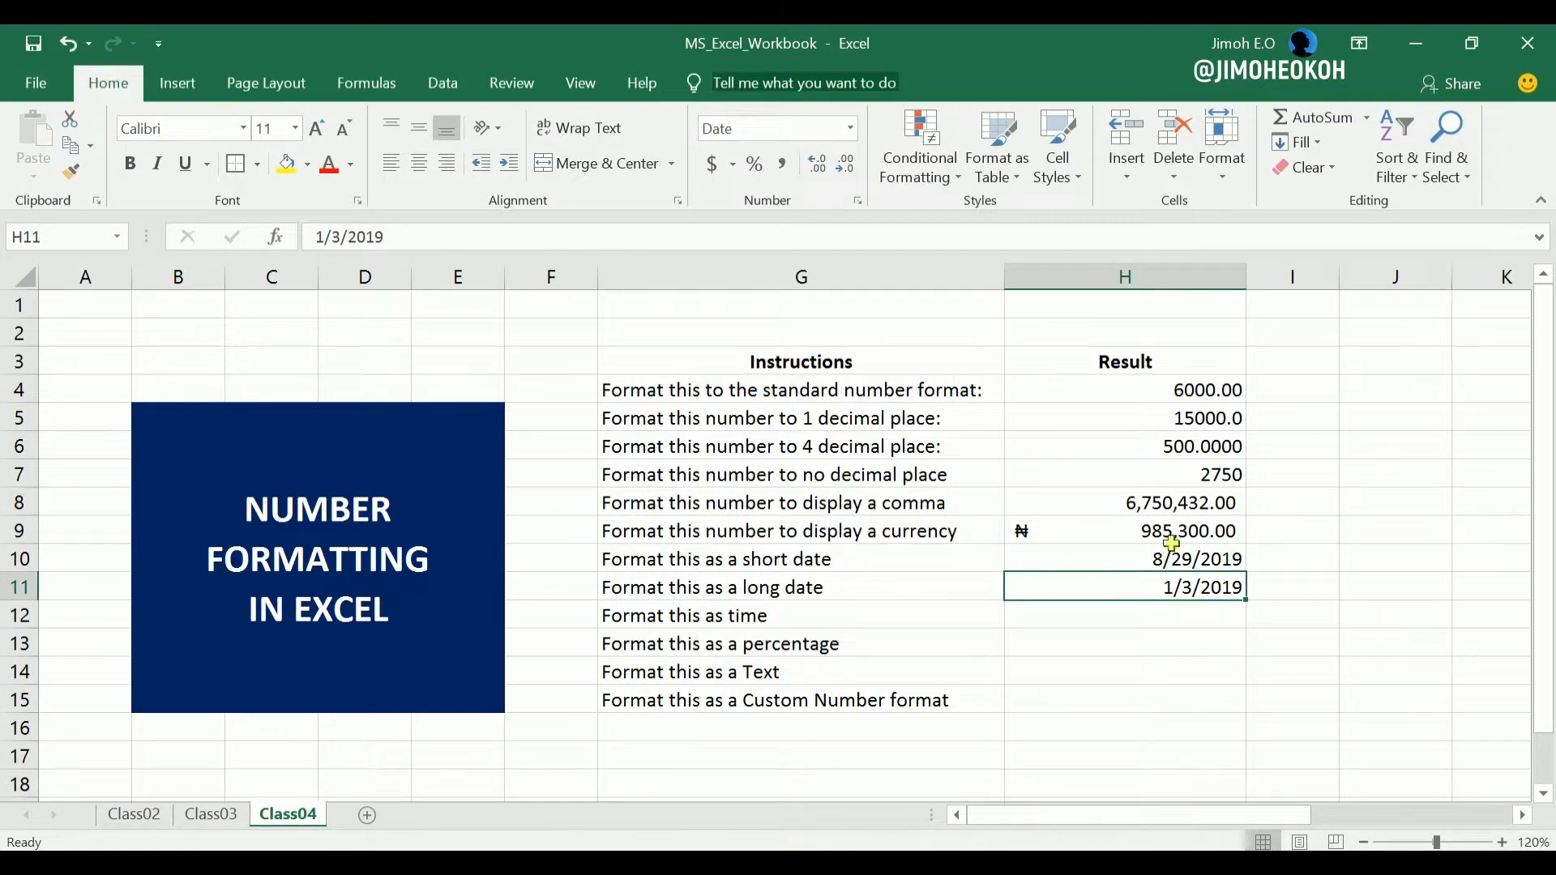
{"action": "left_click", "coordinate": [850, 127]}
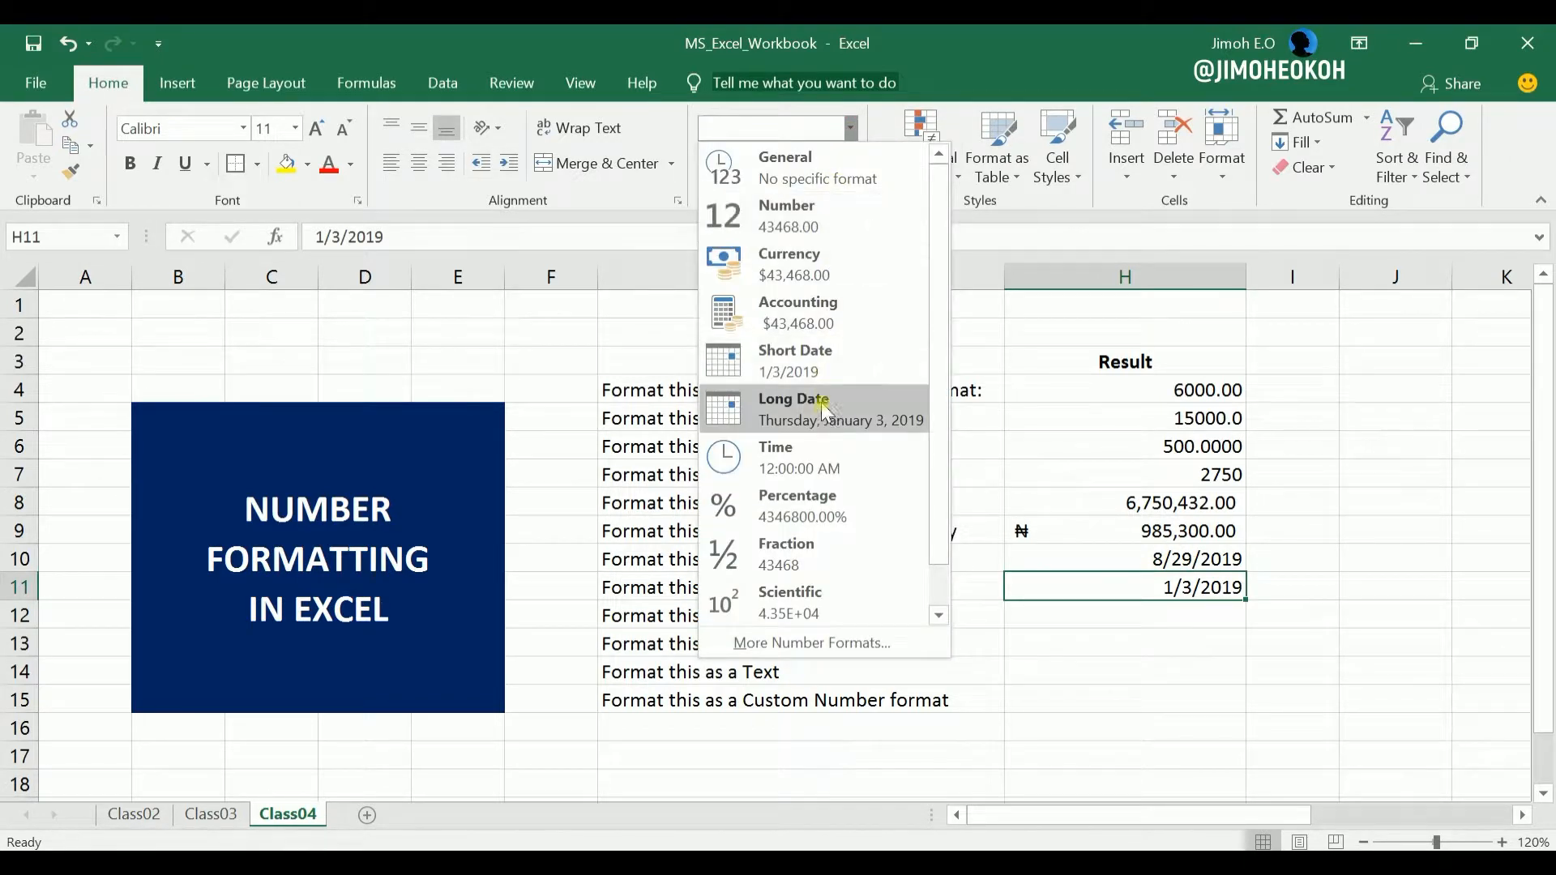
{"action": "left_click", "coordinate": [824, 407]}
Switch cell H10 to the Long Date format and back to Short Date to compare the two.
{"action": "left_click", "coordinate": [1199, 560]}
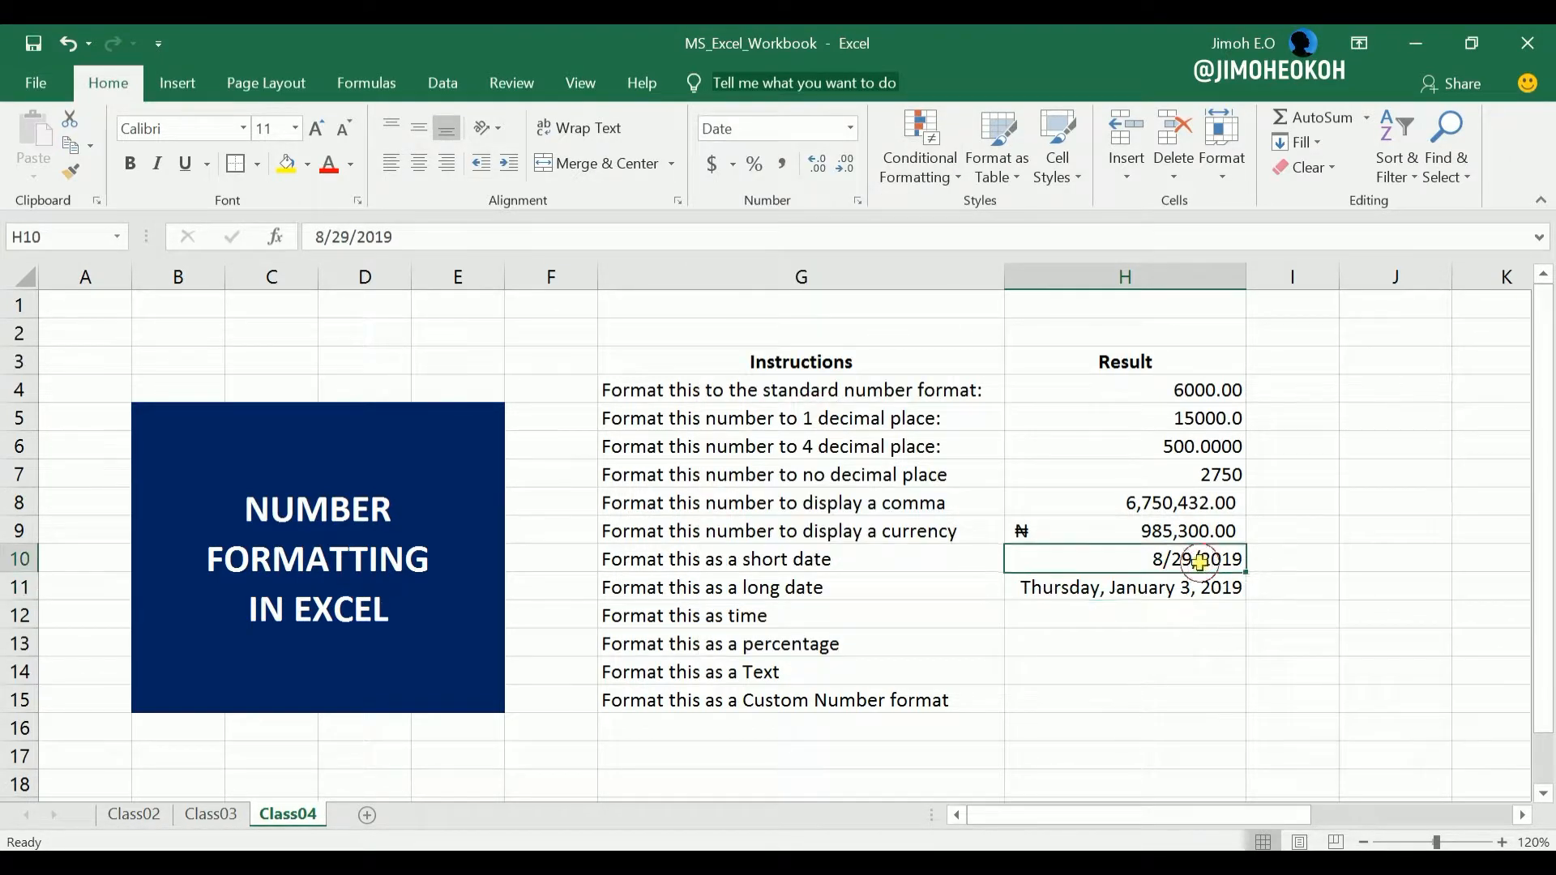
{"action": "left_click", "coordinate": [850, 128]}
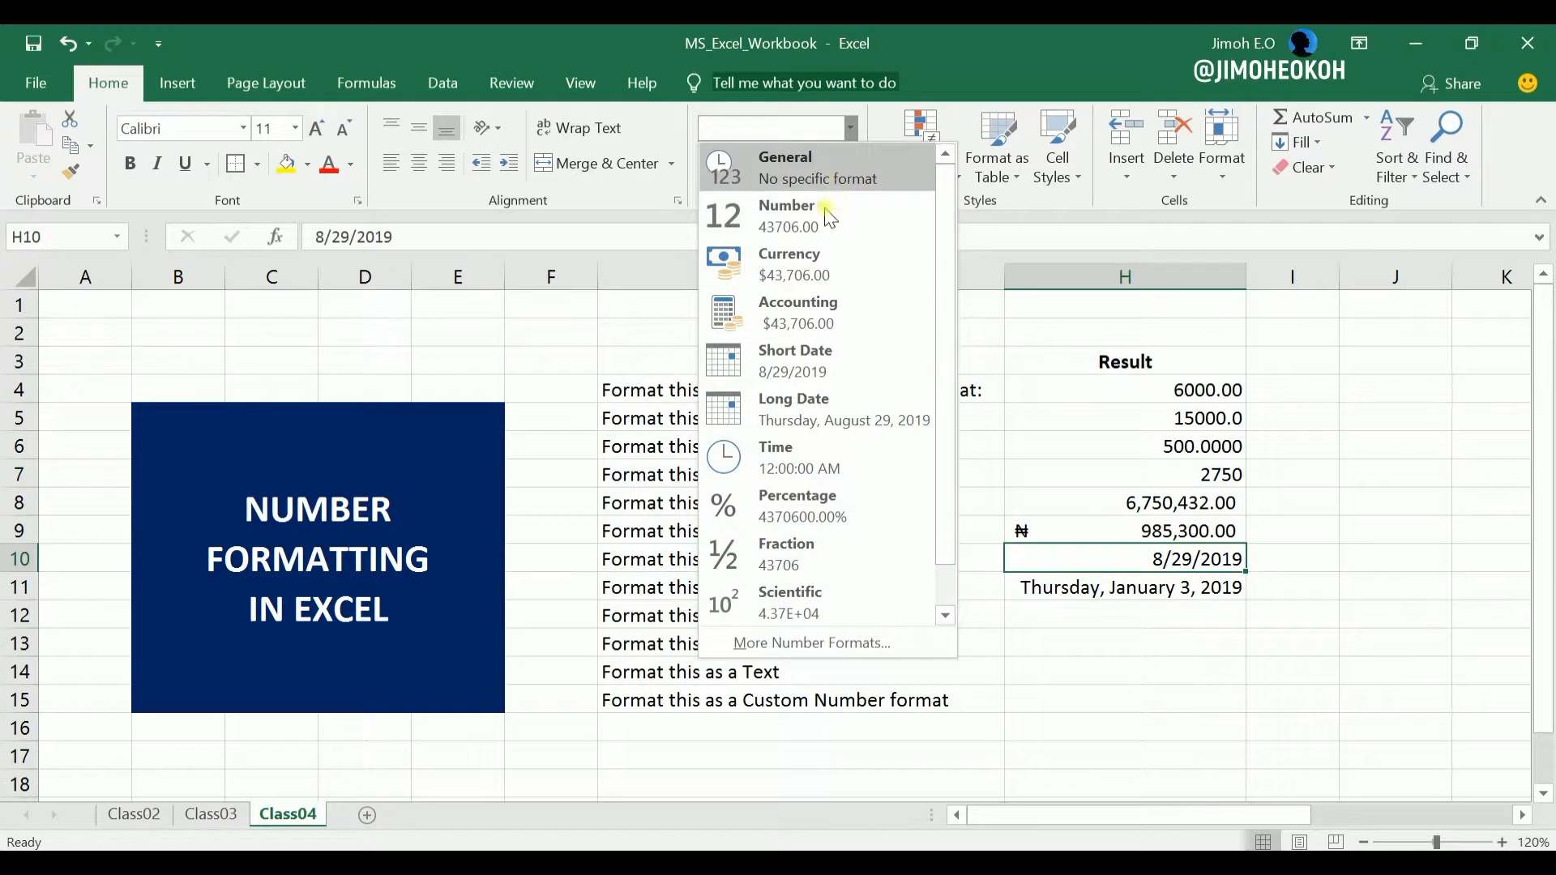
{"action": "left_click", "coordinate": [824, 405]}
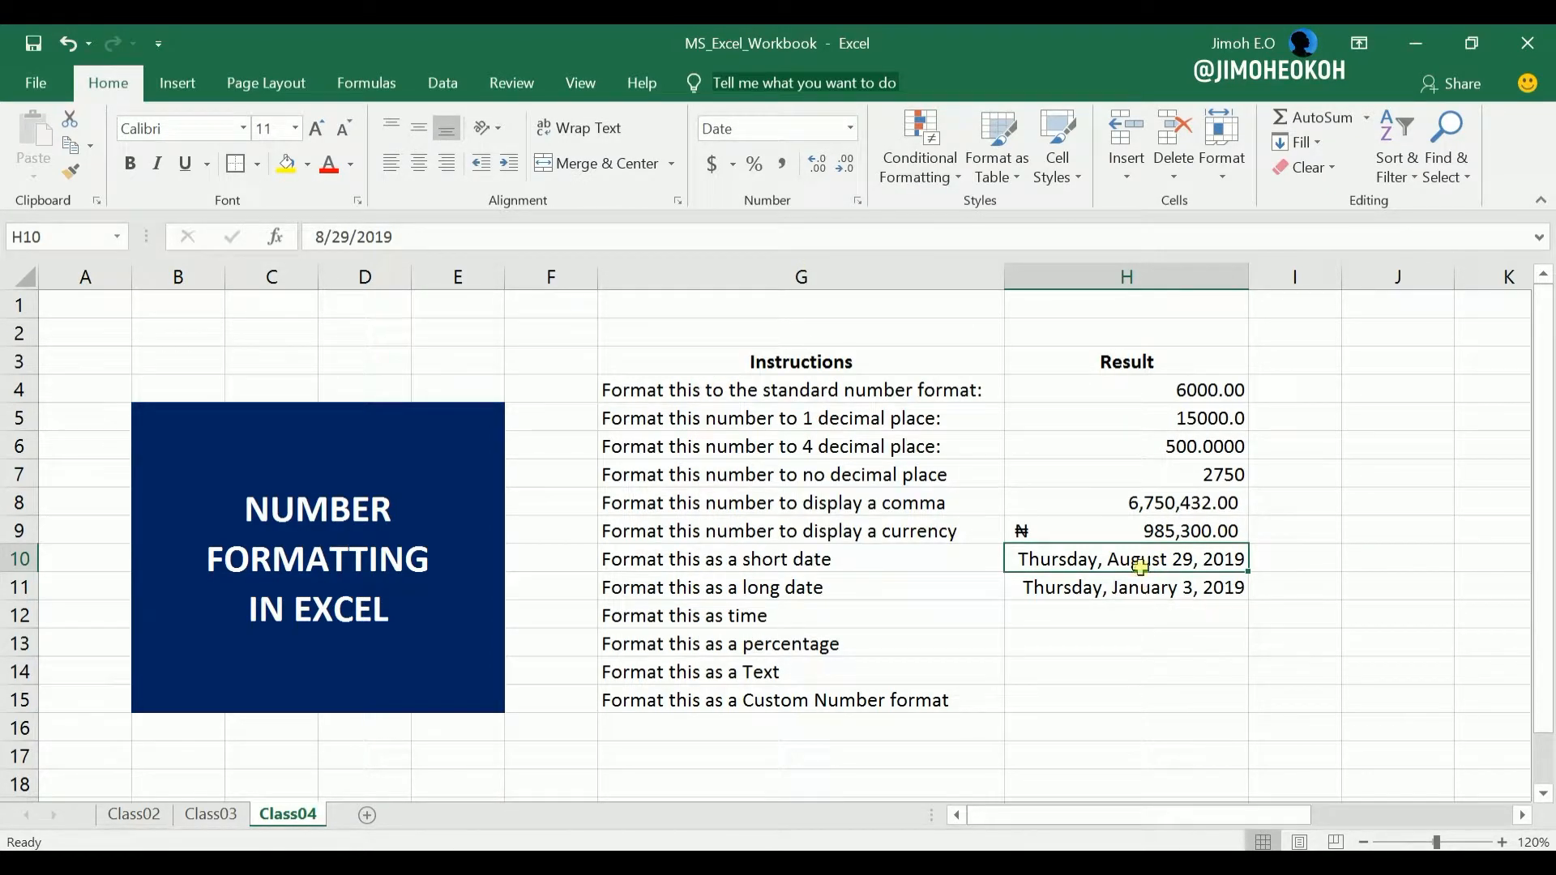
{"action": "left_click", "coordinate": [850, 127]}
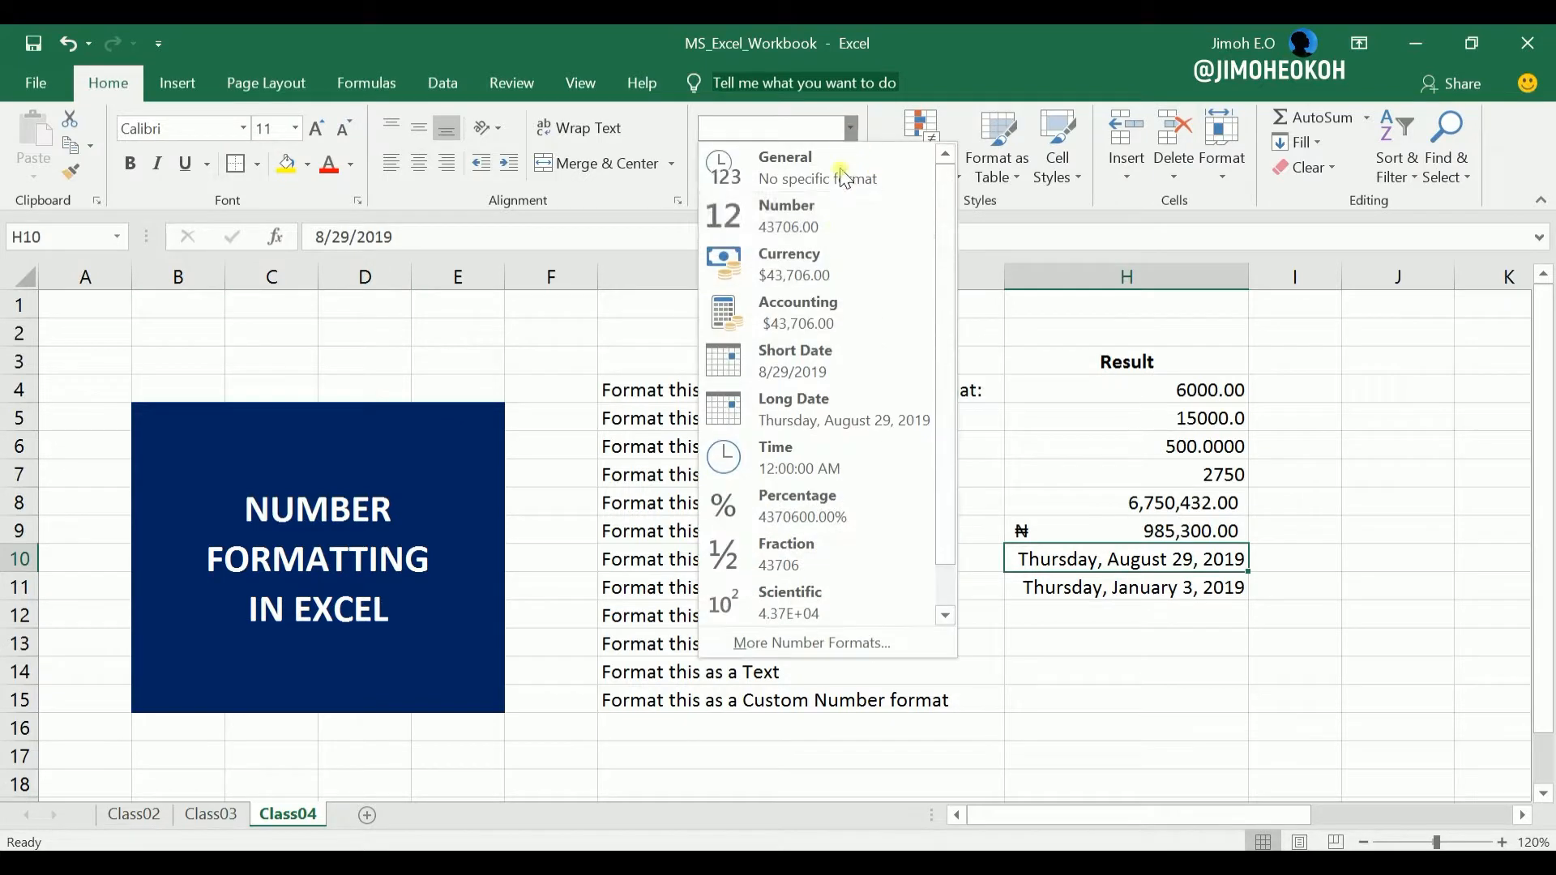
{"action": "left_click", "coordinate": [838, 374]}
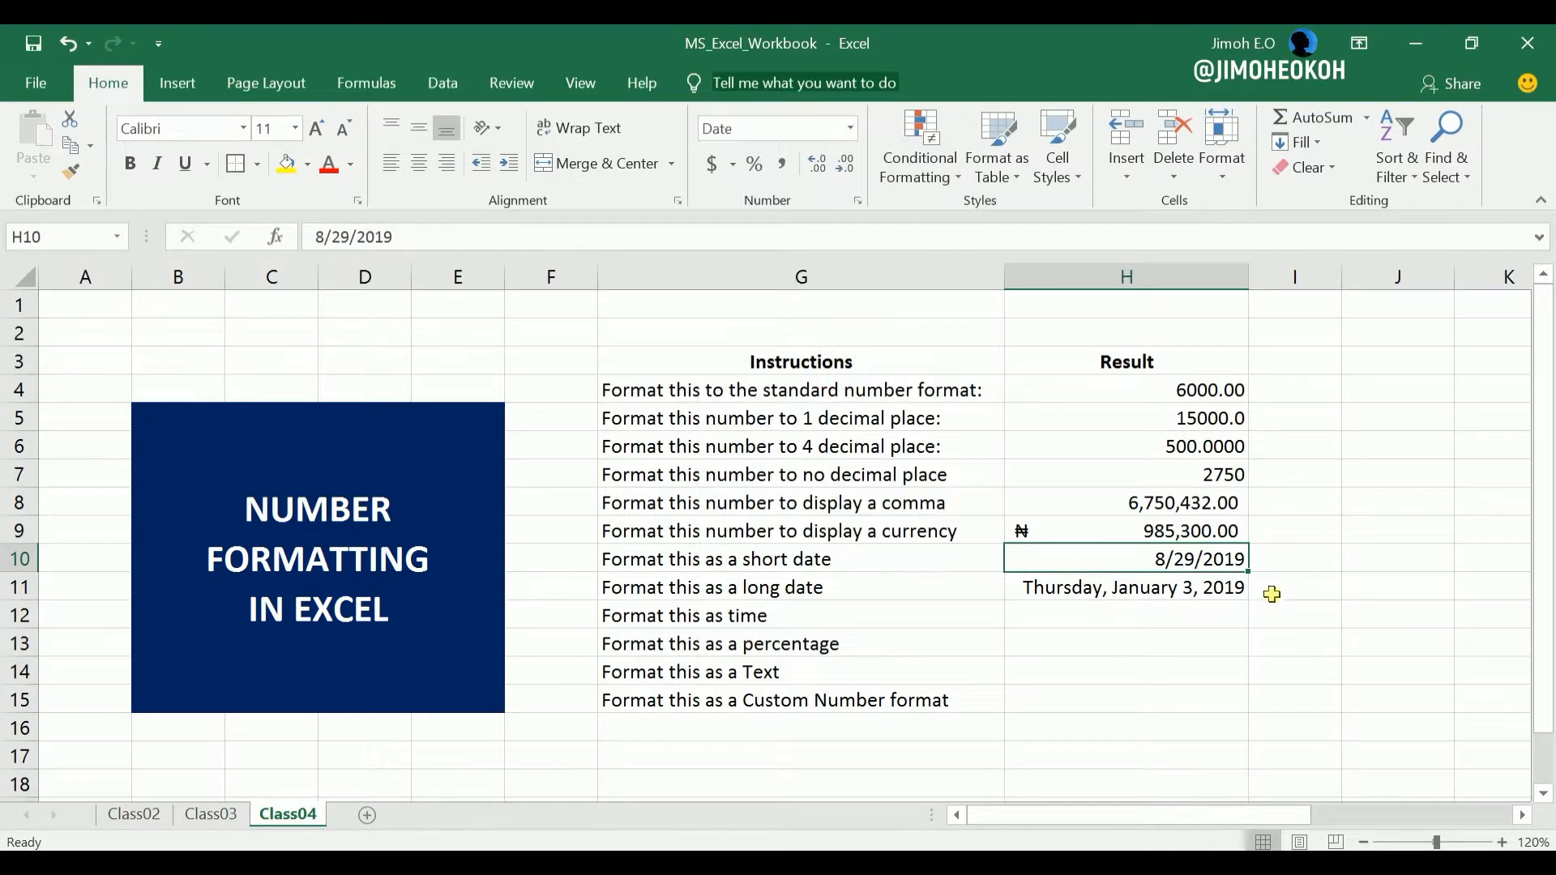
{"action": "left_click", "coordinate": [1089, 612]}
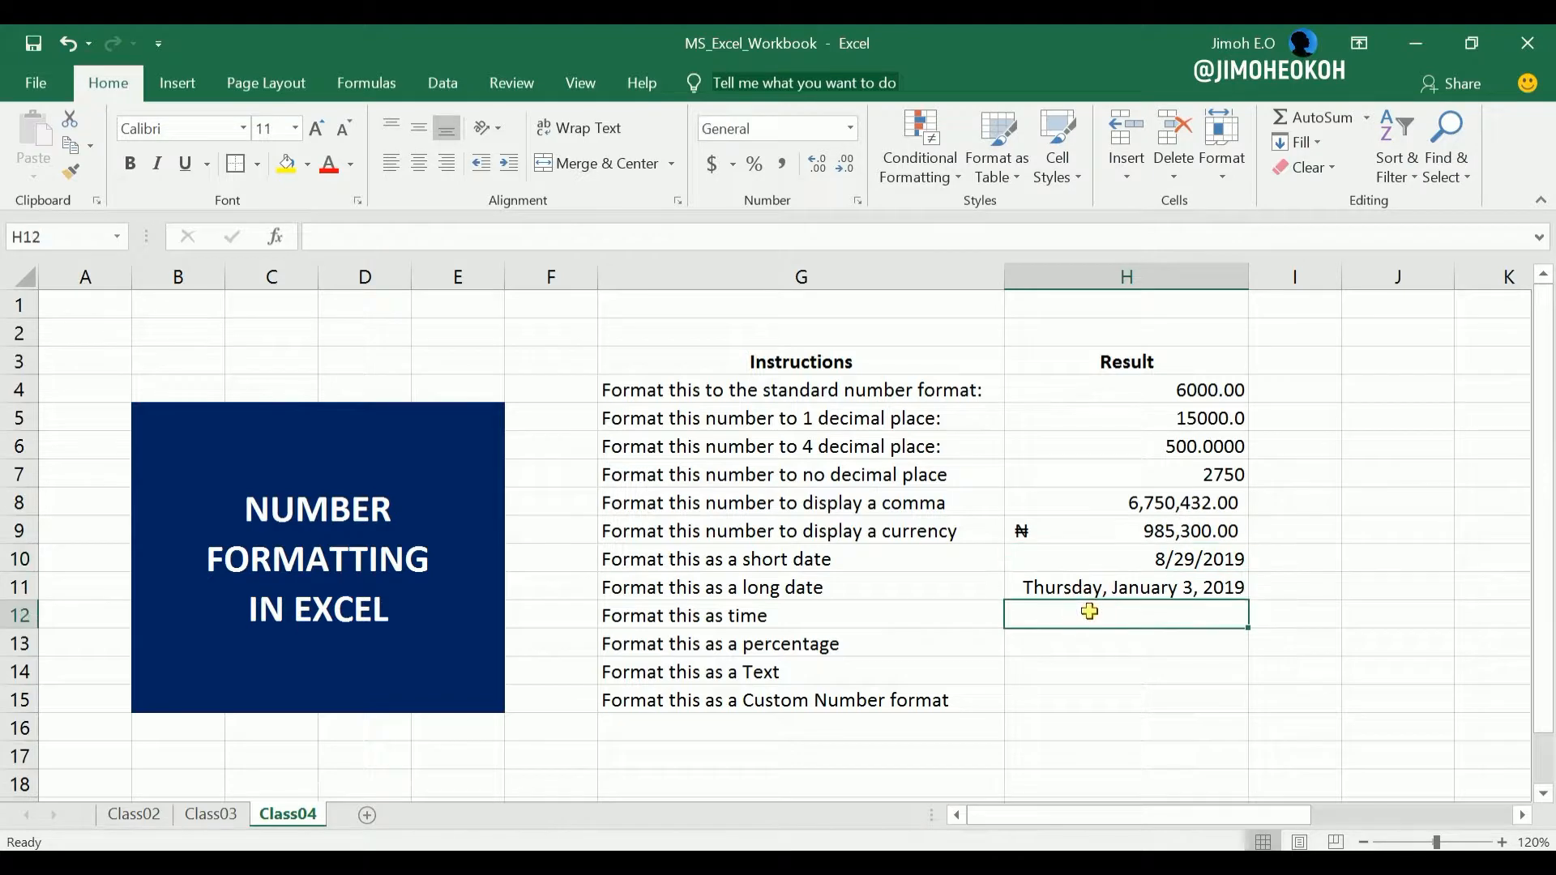
{"action": "left_click", "coordinate": [1143, 589]}
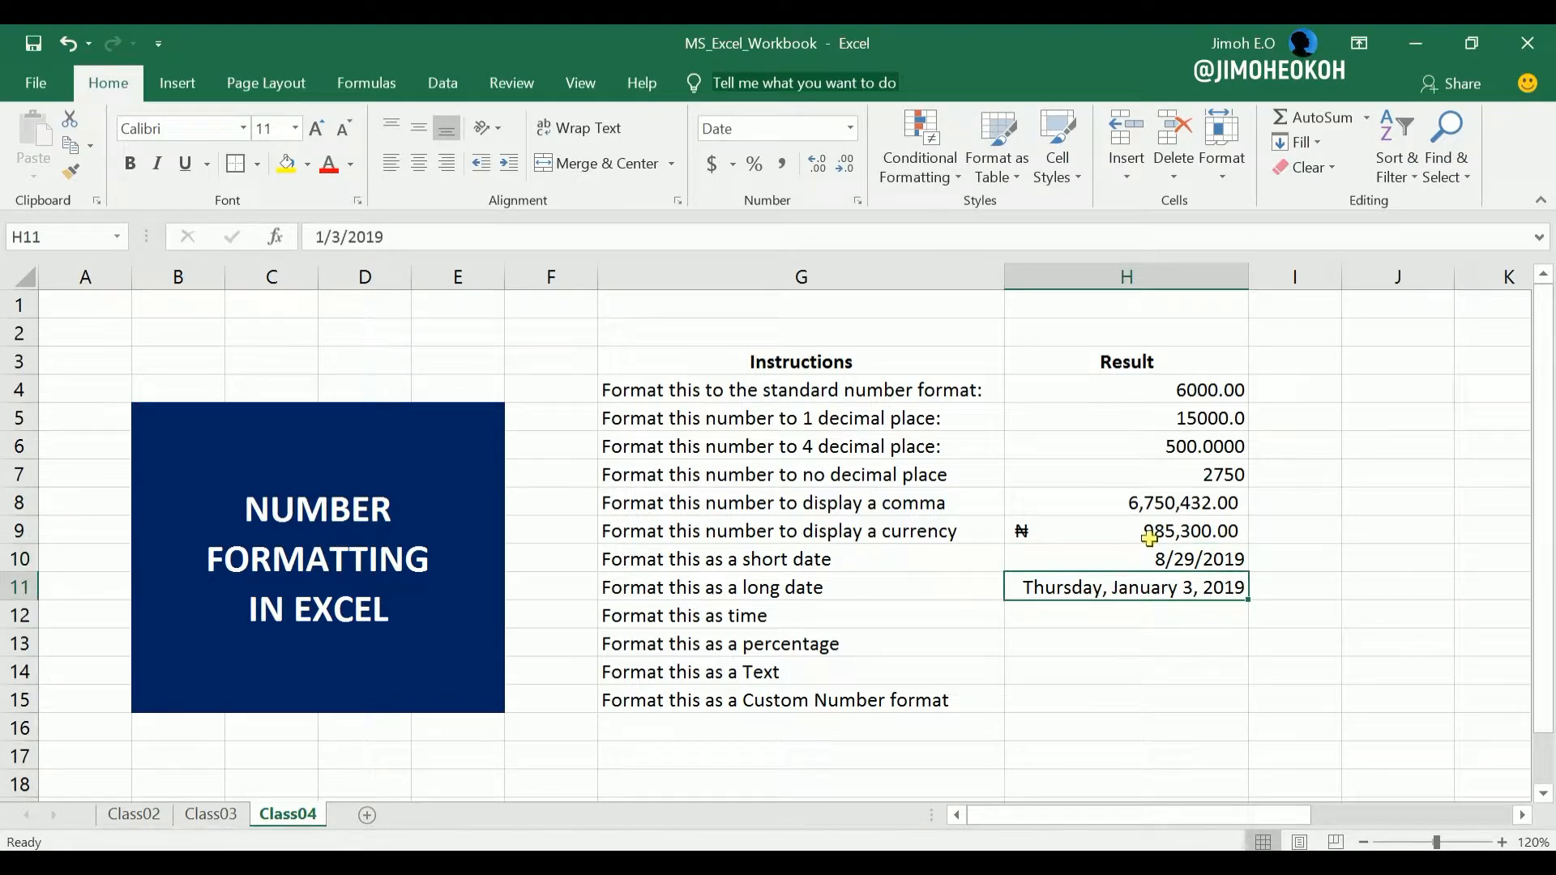
{"action": "left_click", "coordinate": [1337, 553]}
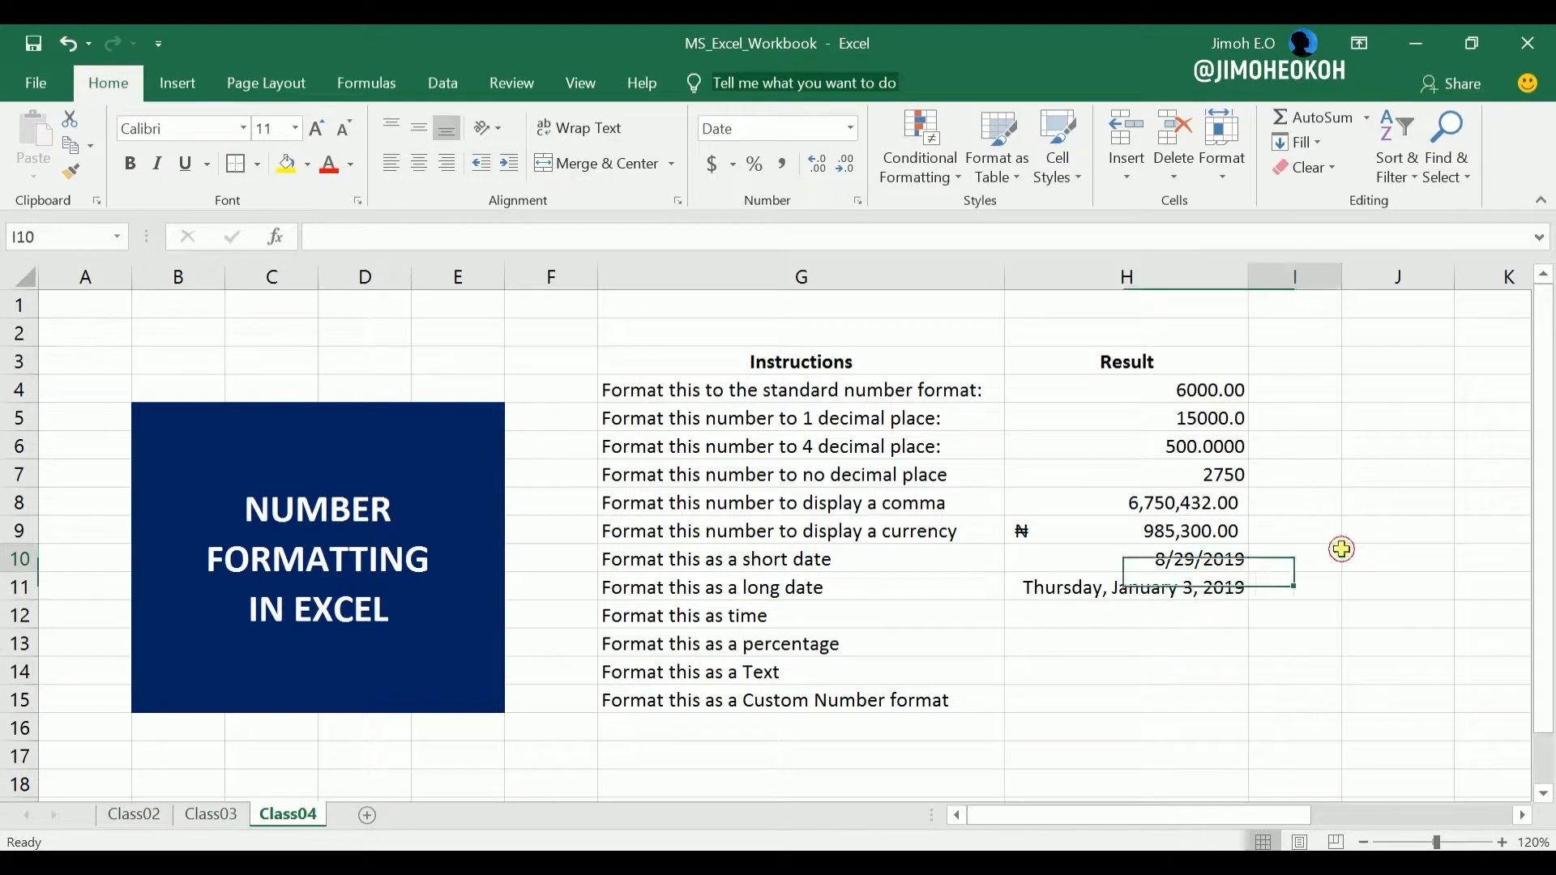
Enter the time 7:00 in cell H12, beside the time instruction, and reselect the cell.
{"action": "left_click", "coordinate": [1092, 621]}
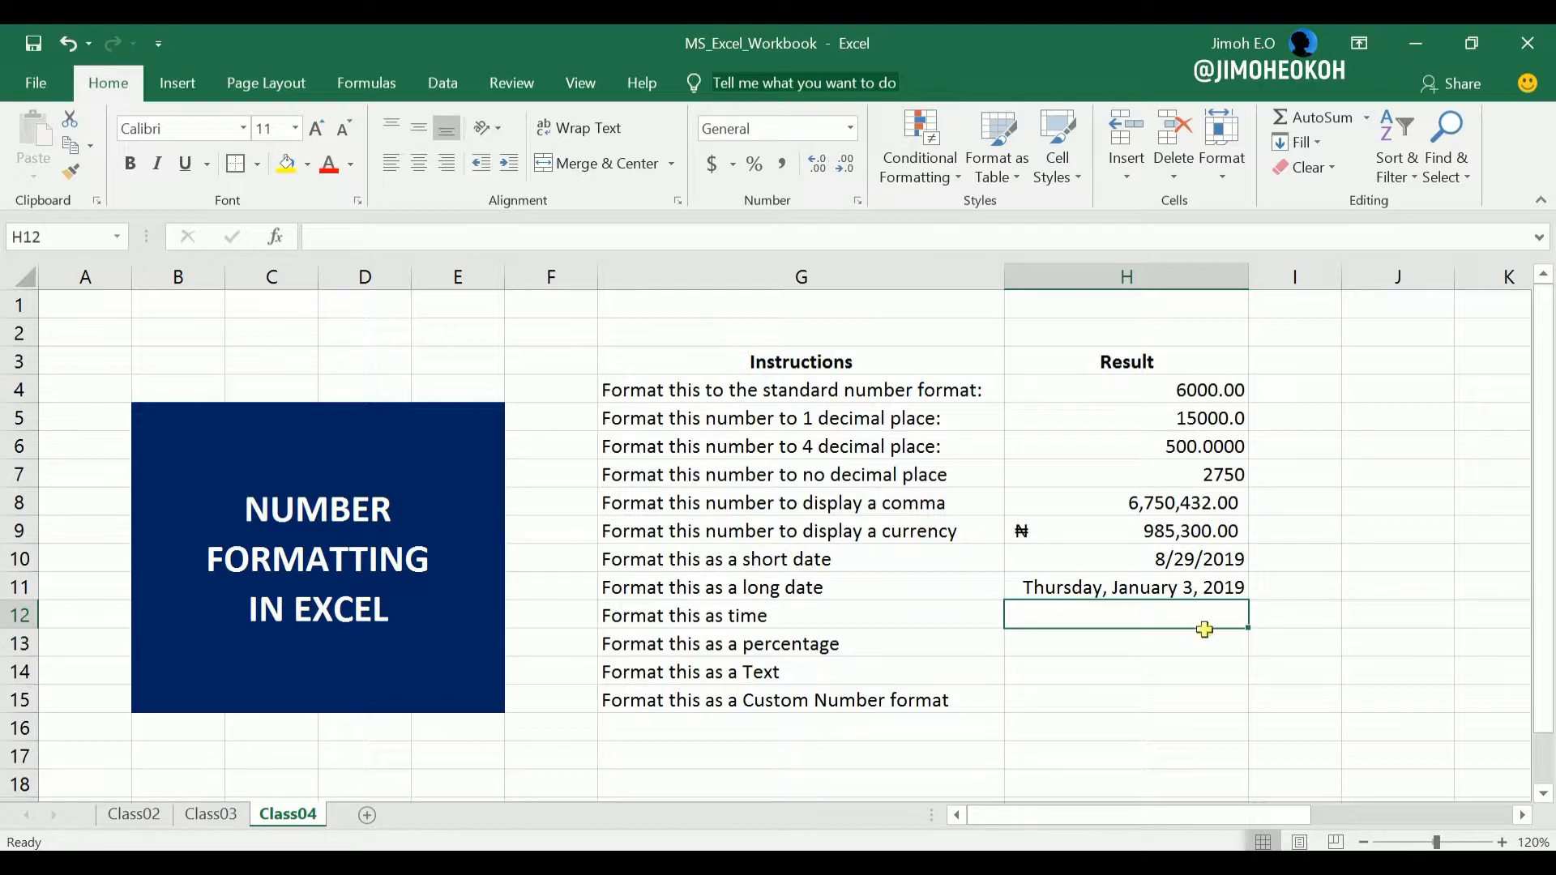
{"action": "type", "text": "7:00"}
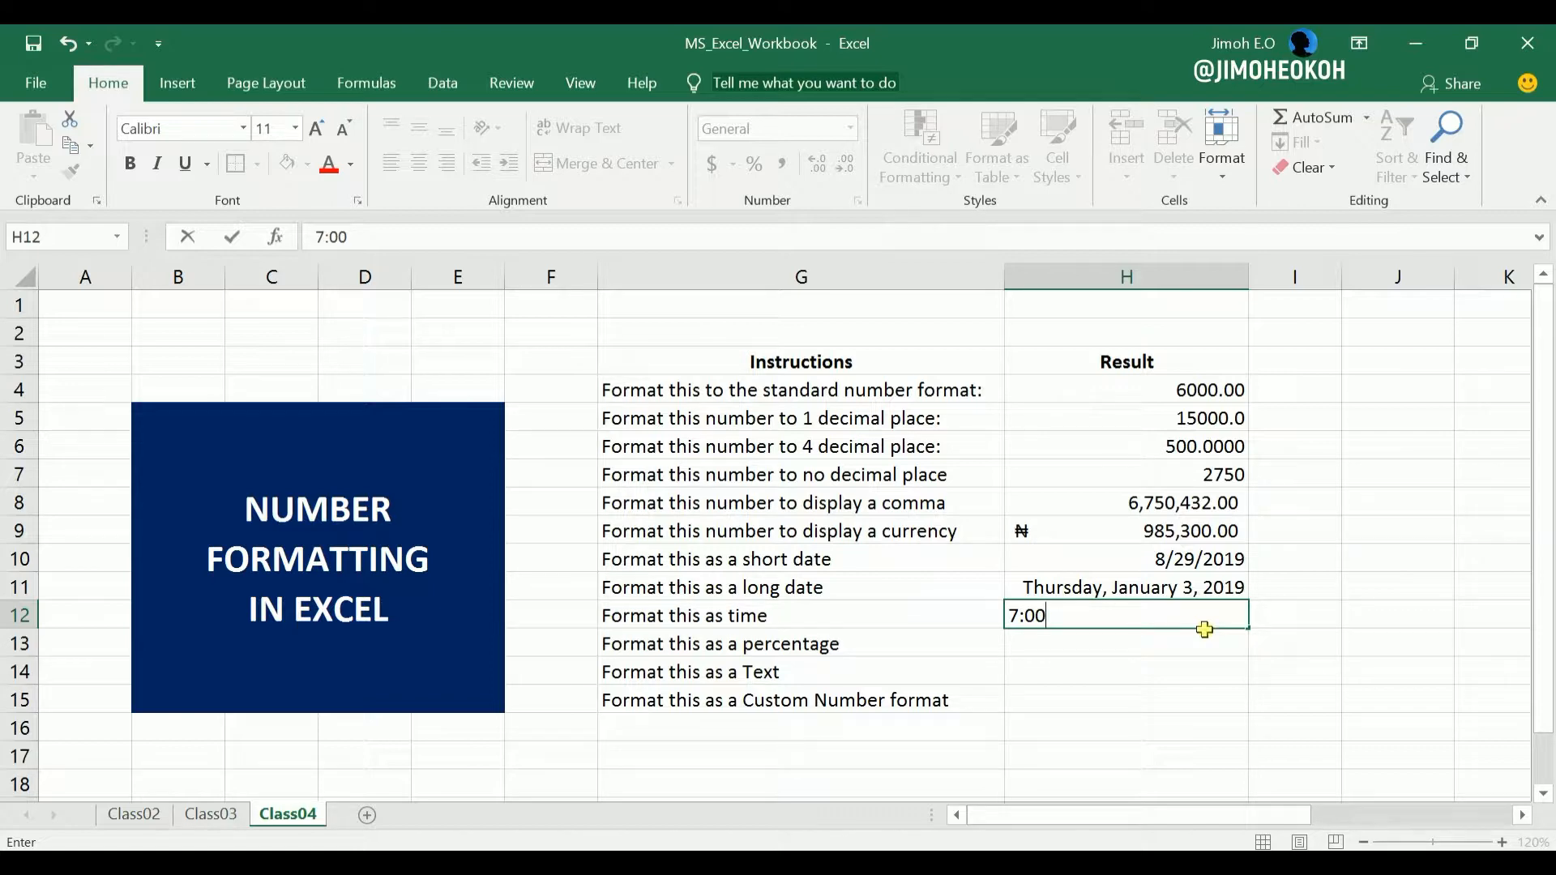
{"action": "key", "text": "Return"}
{"action": "left_click", "coordinate": [1218, 616]}
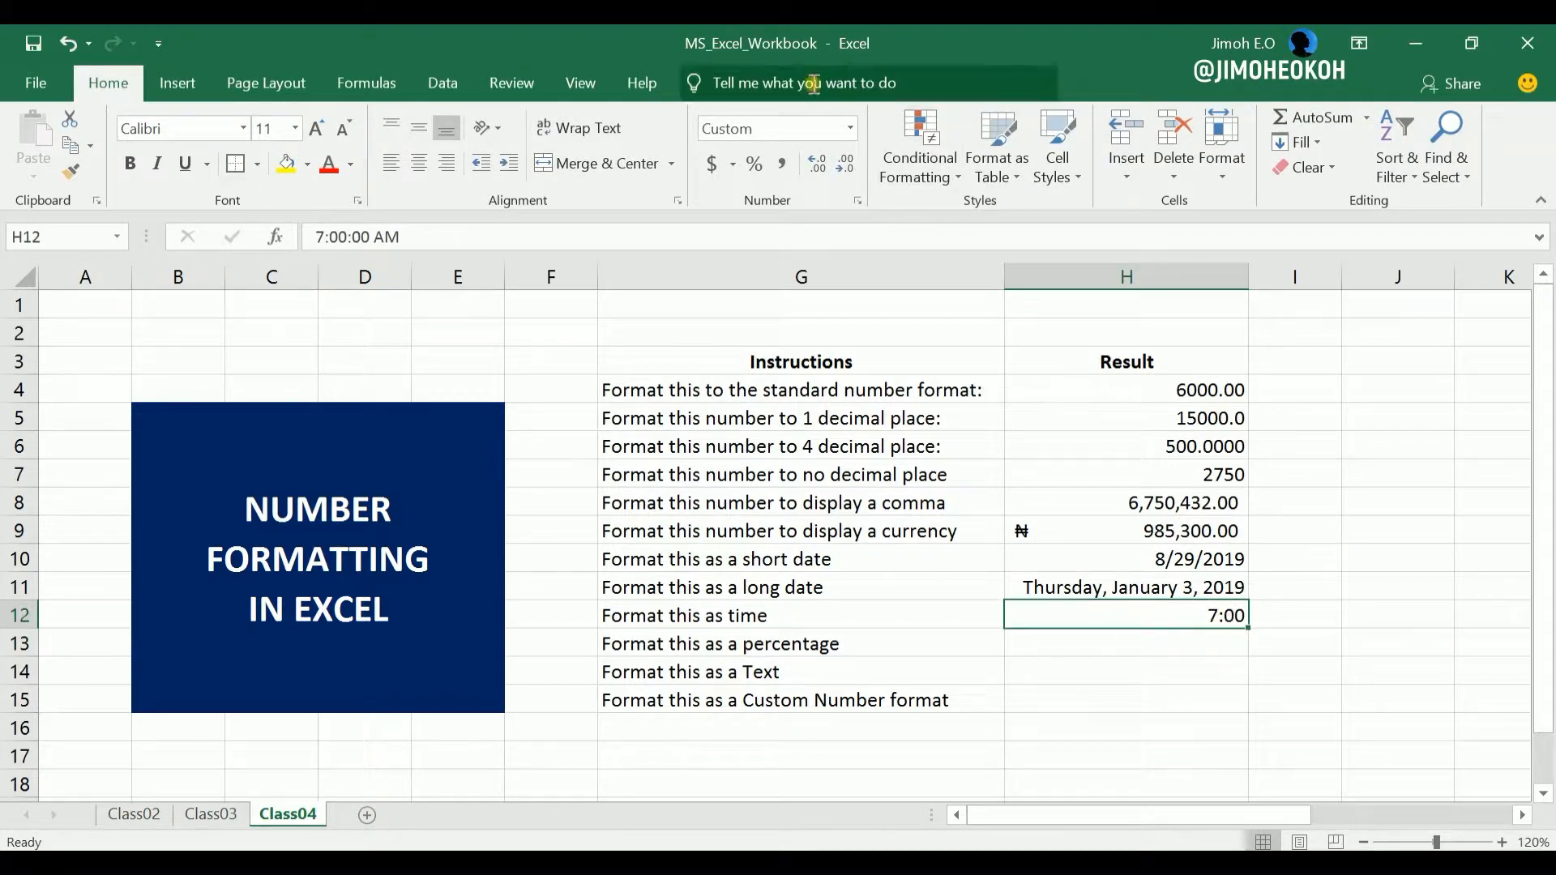
Apply the Time format to cell H12 and replace its value with 19:00.
{"action": "left_click", "coordinate": [850, 128]}
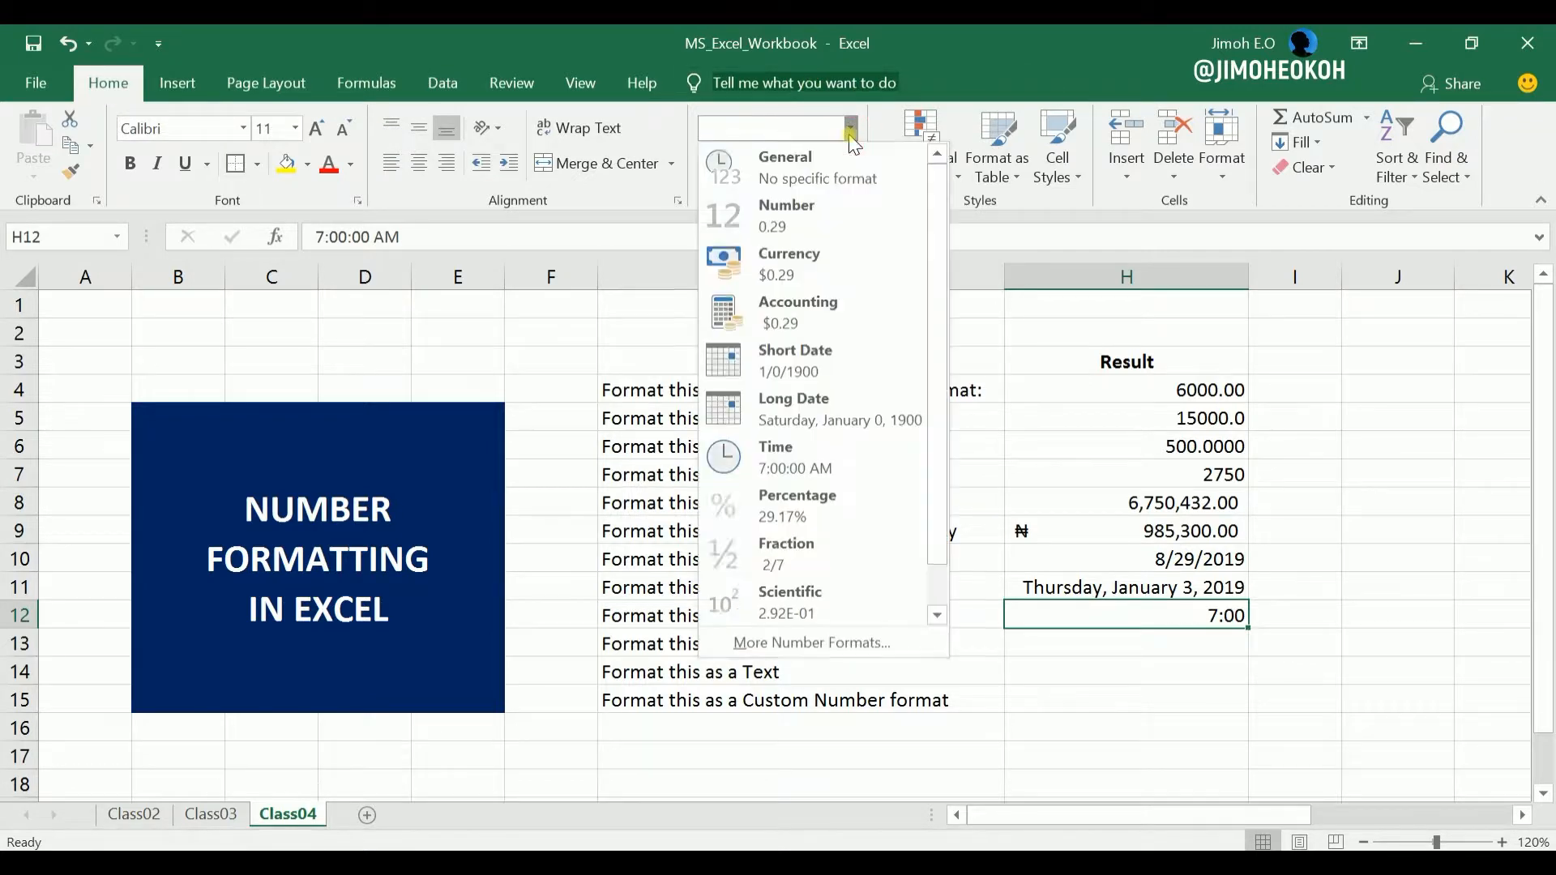
{"action": "left_click", "coordinate": [806, 454]}
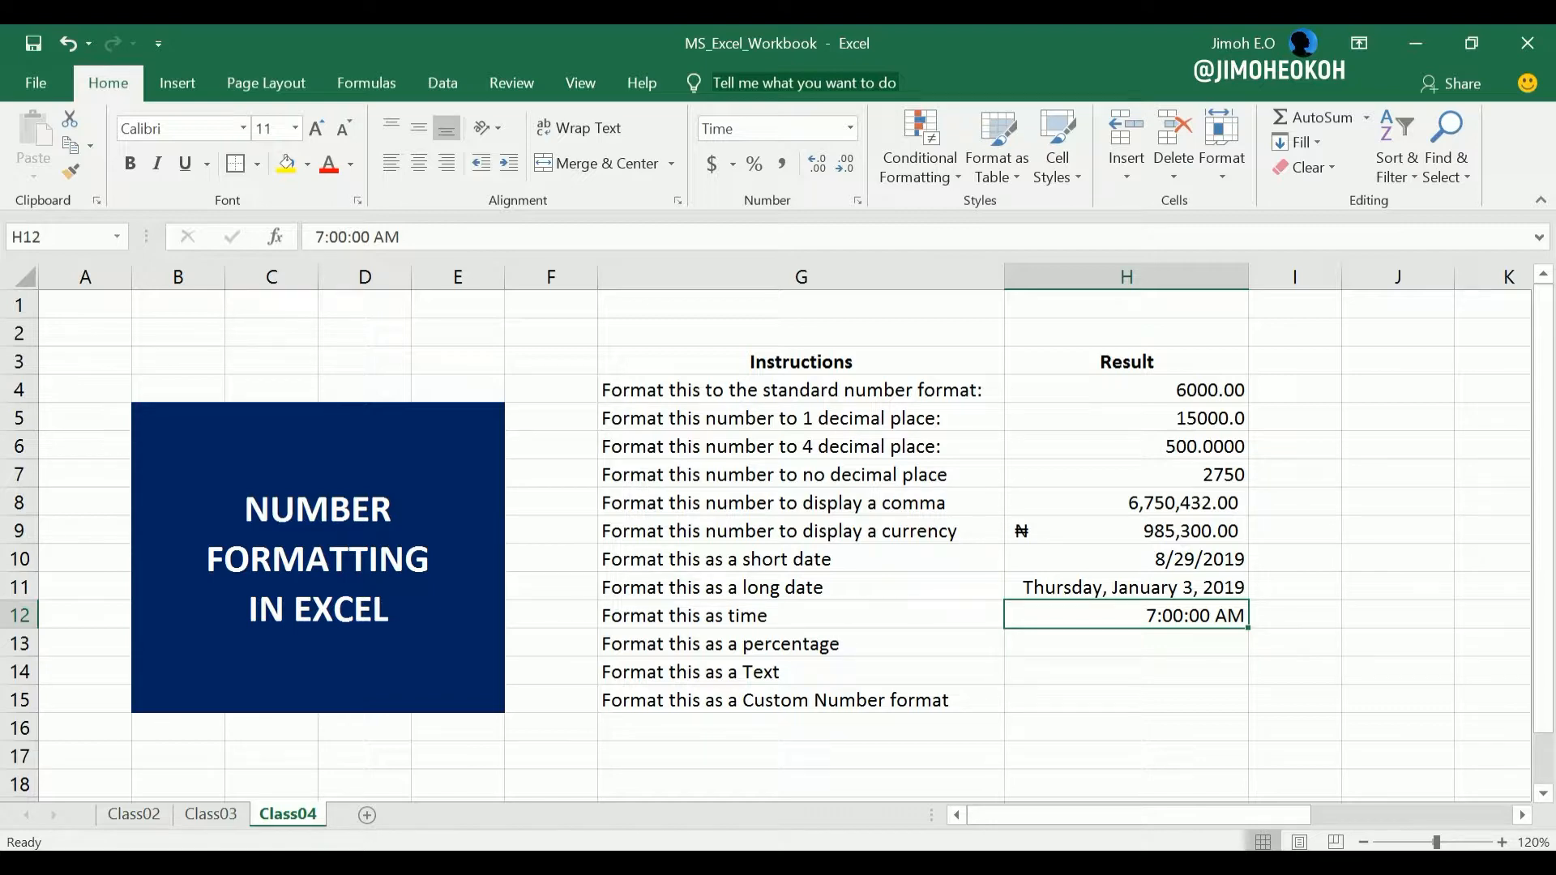
{"action": "type", "text": "19:00"}
{"action": "key", "text": "Return"}
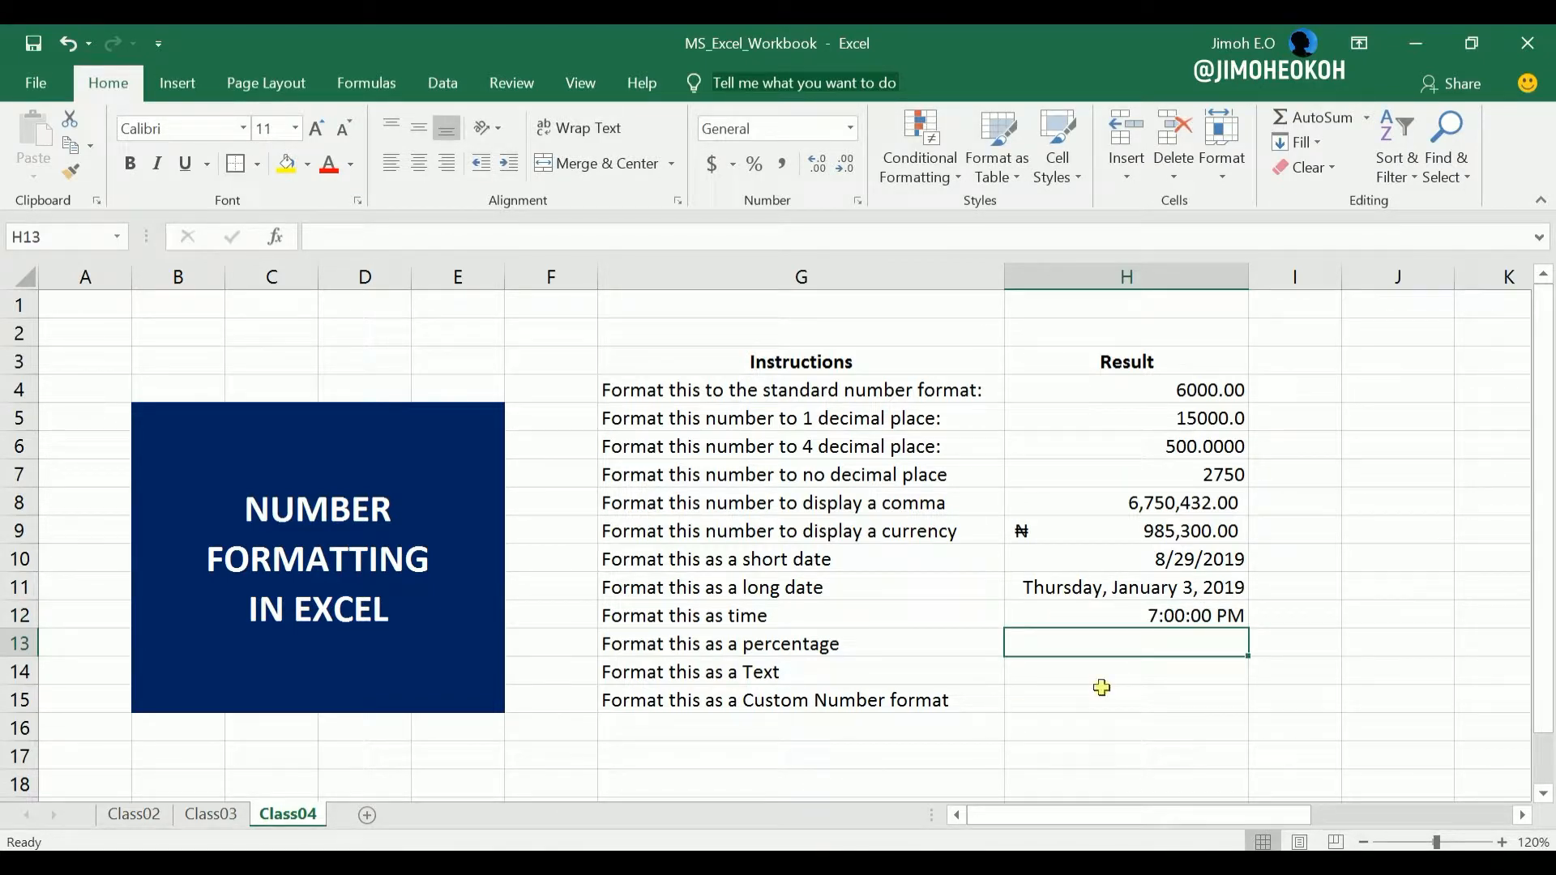
Replace the time in cell H12 with 00:30.
{"action": "left_click", "coordinate": [1152, 617]}
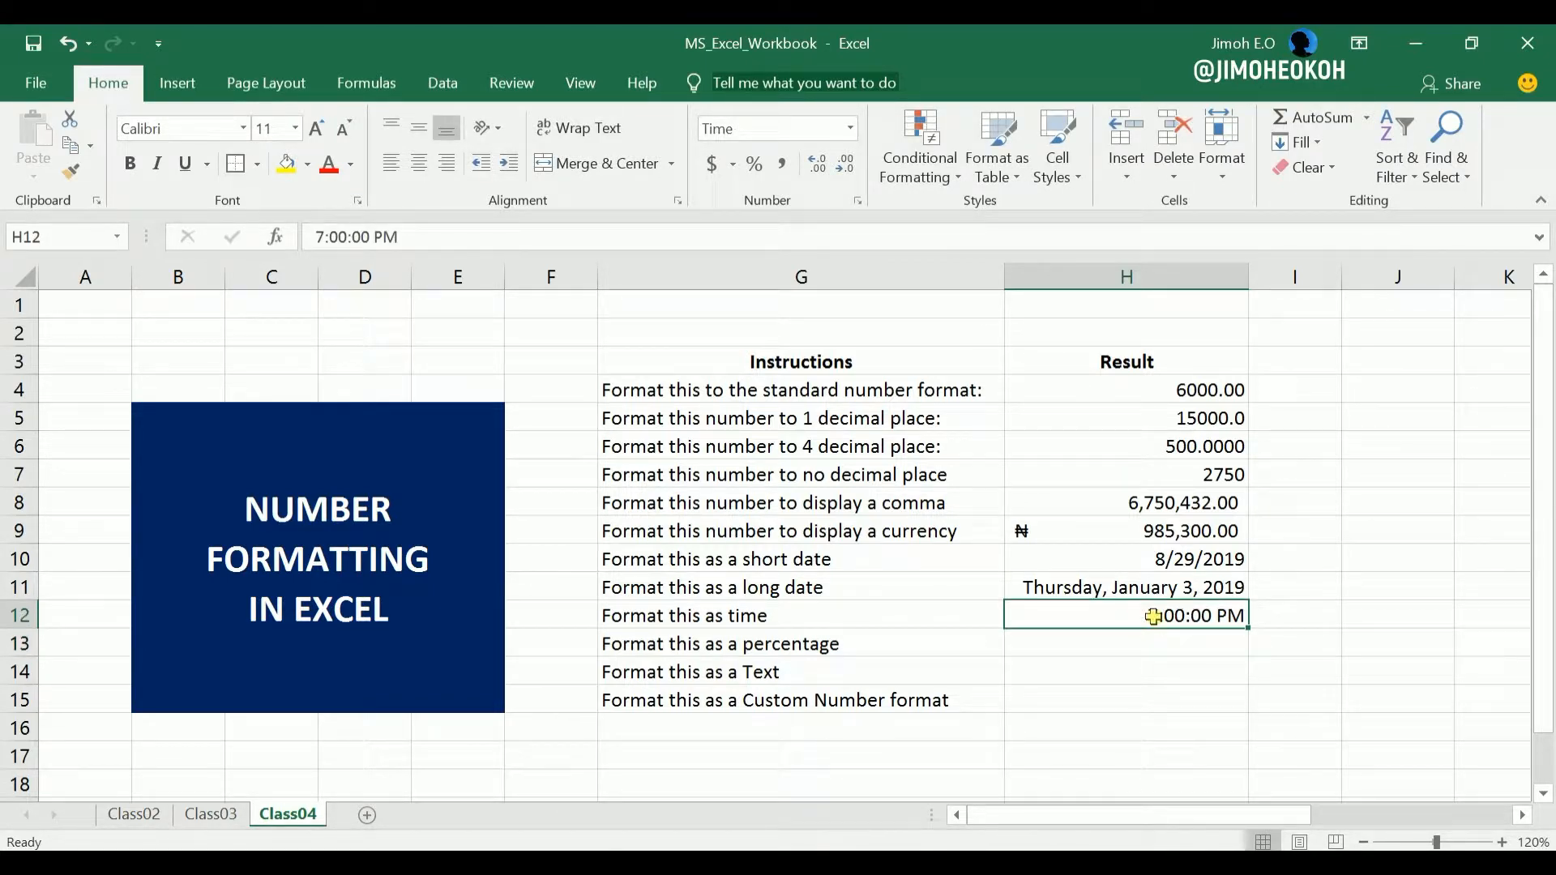
{"action": "type", "text": "00:30"}
{"action": "key", "text": "Return"}
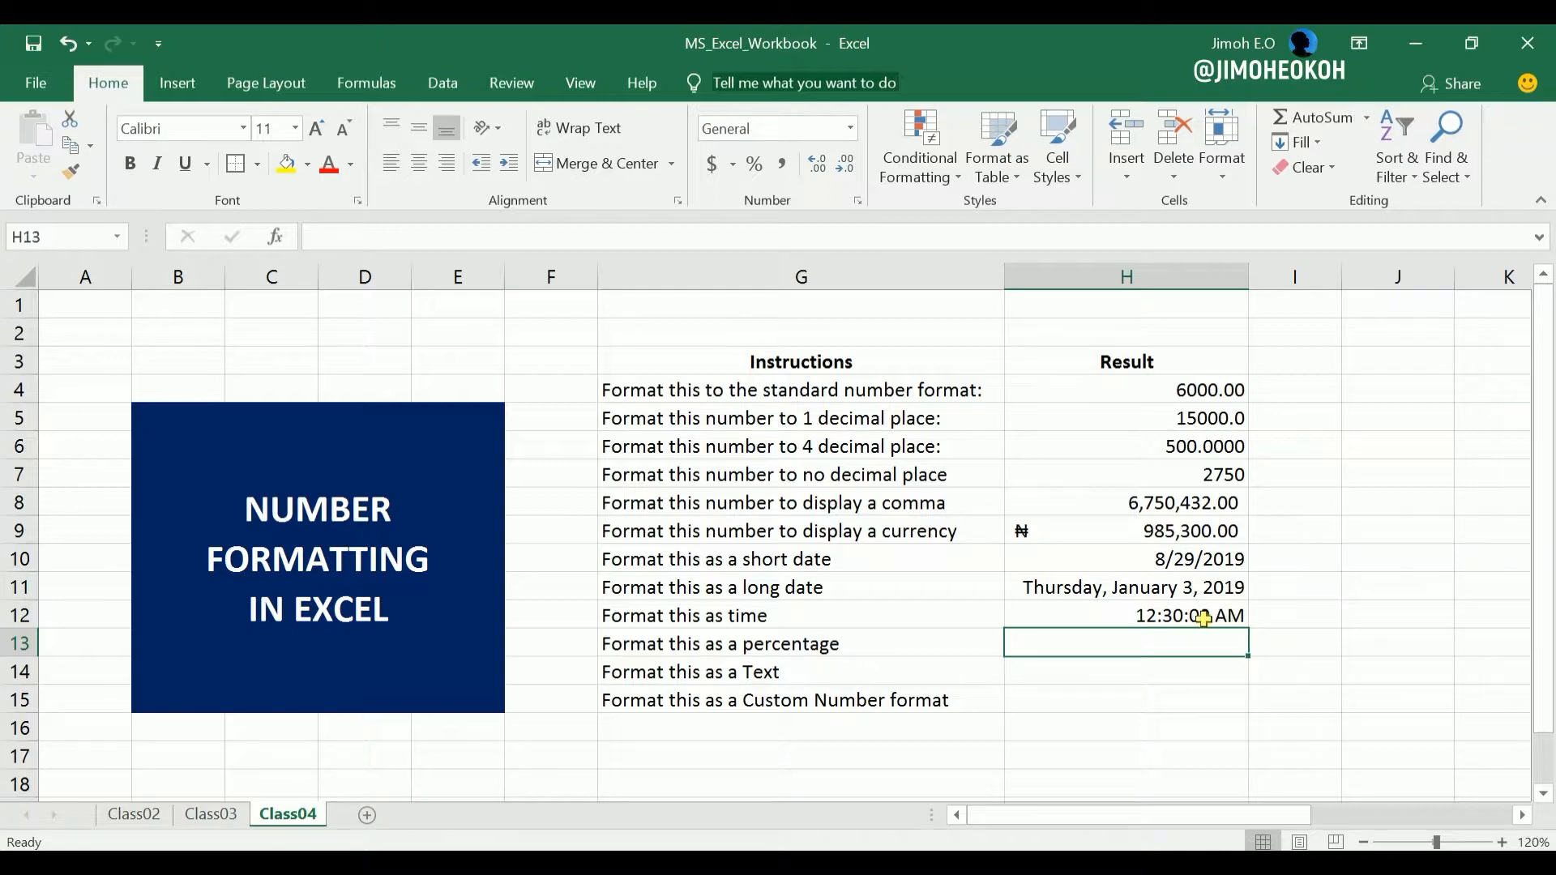
Set the time in cell H12 to 14:15.
{"action": "left_click", "coordinate": [1202, 618]}
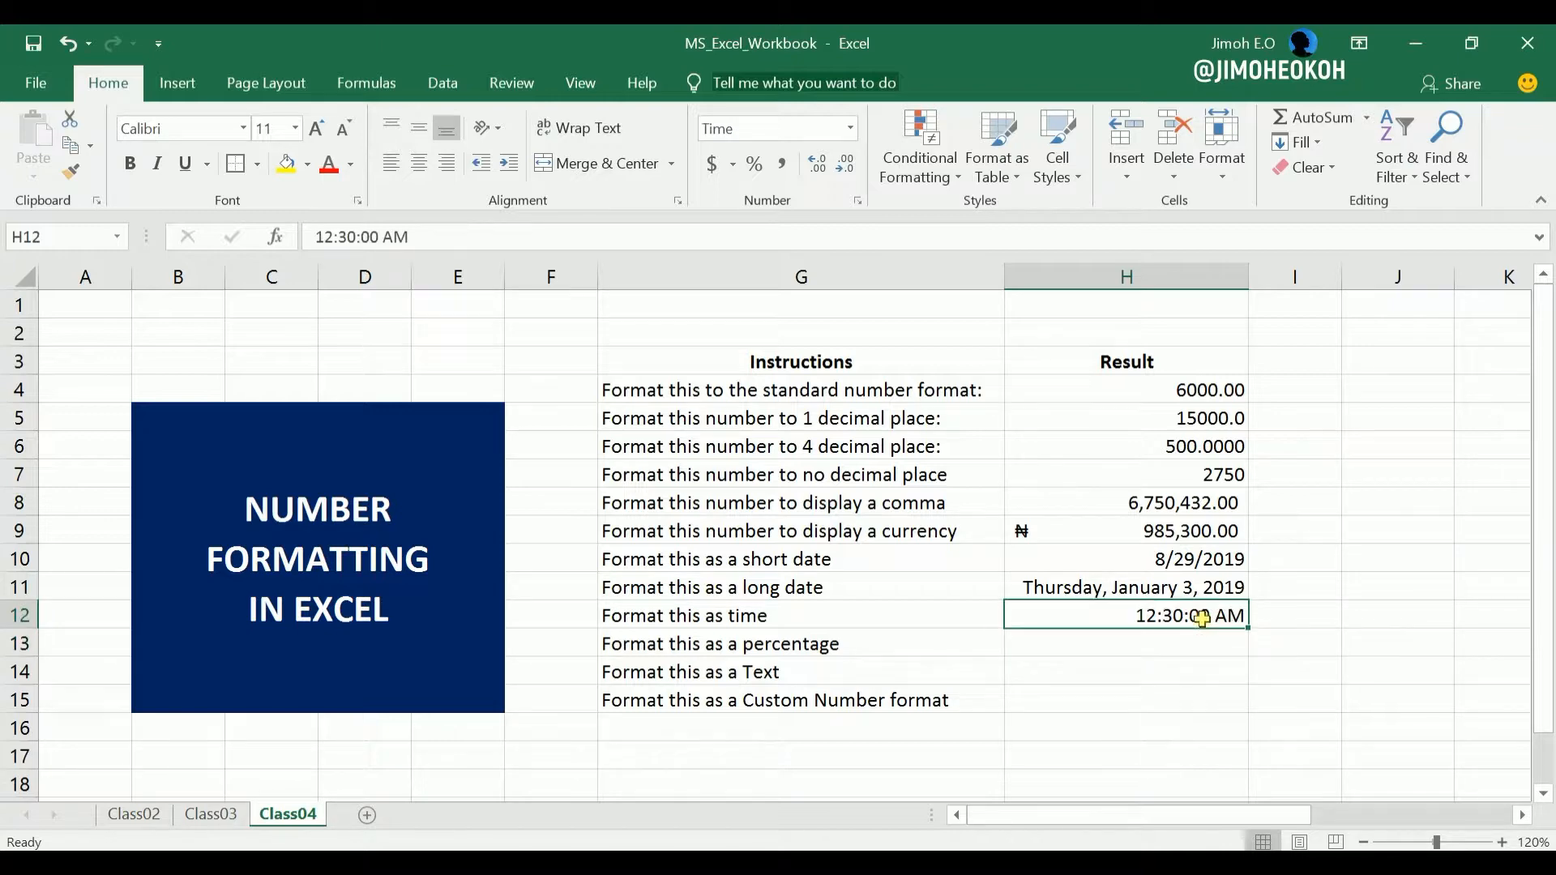
{"action": "type", "text": "14"}
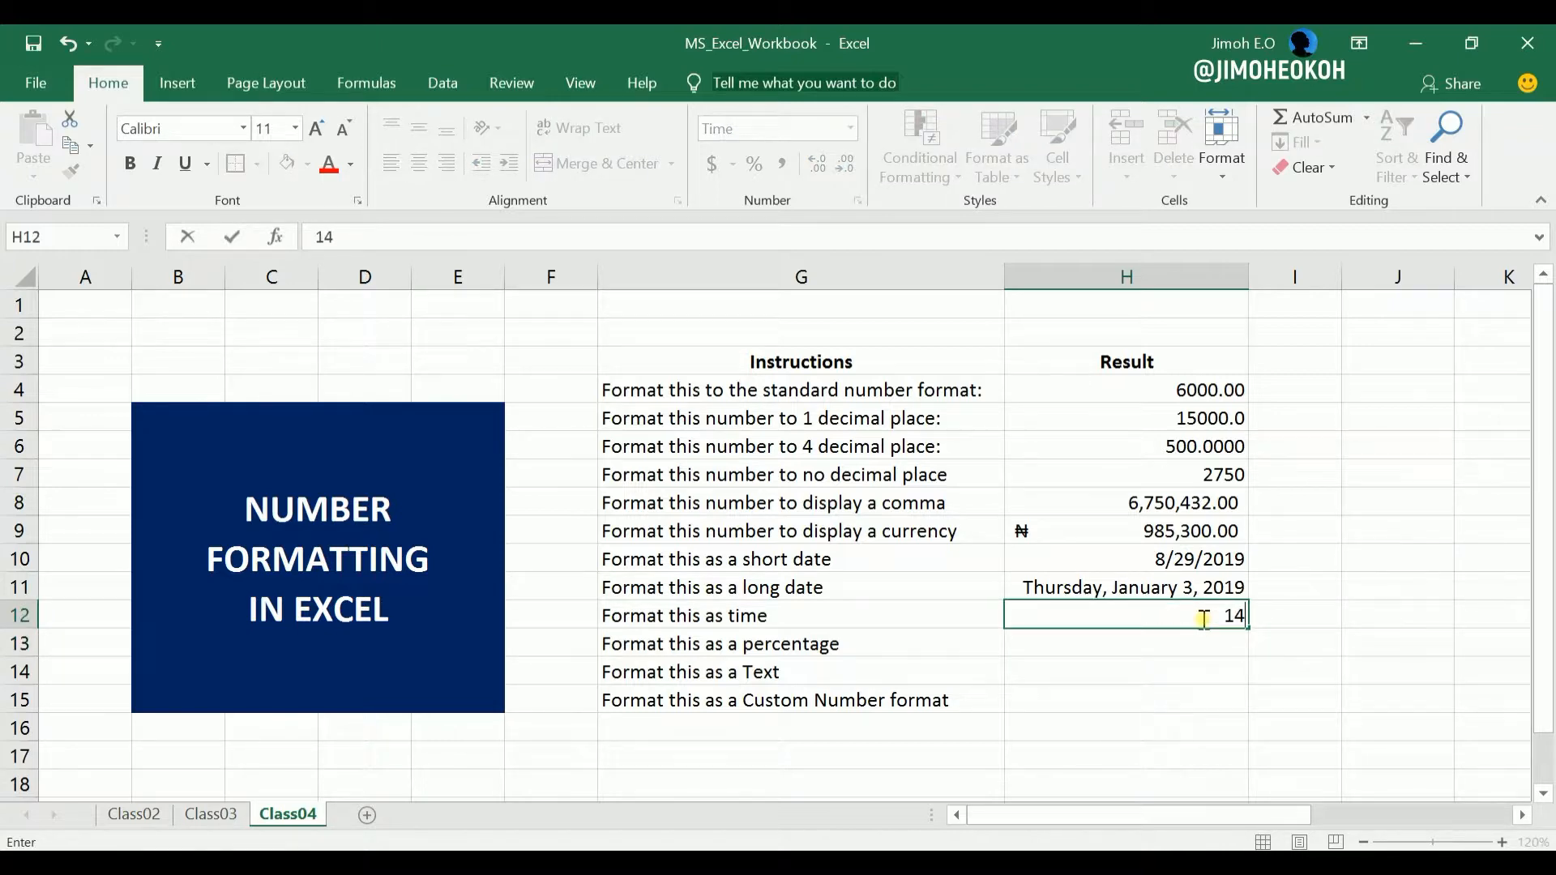
{"action": "type", "text": ":15"}
{"action": "key", "text": "Return"}
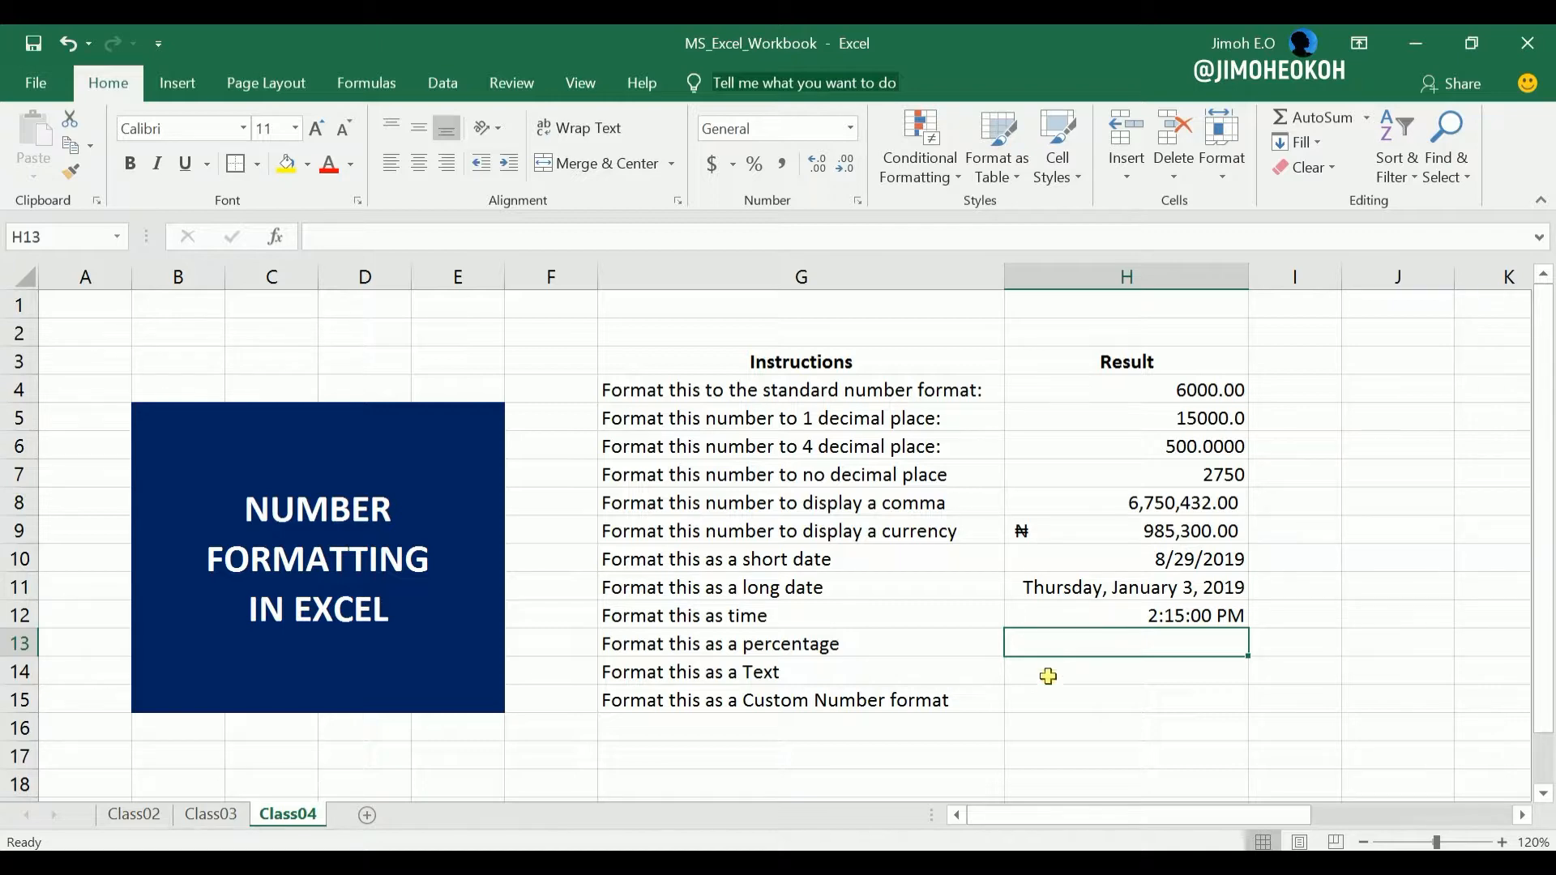
Enter 100 in cell H13, beside the percentage instruction, and apply the Percent Style to it.
{"action": "type", "text": "100"}
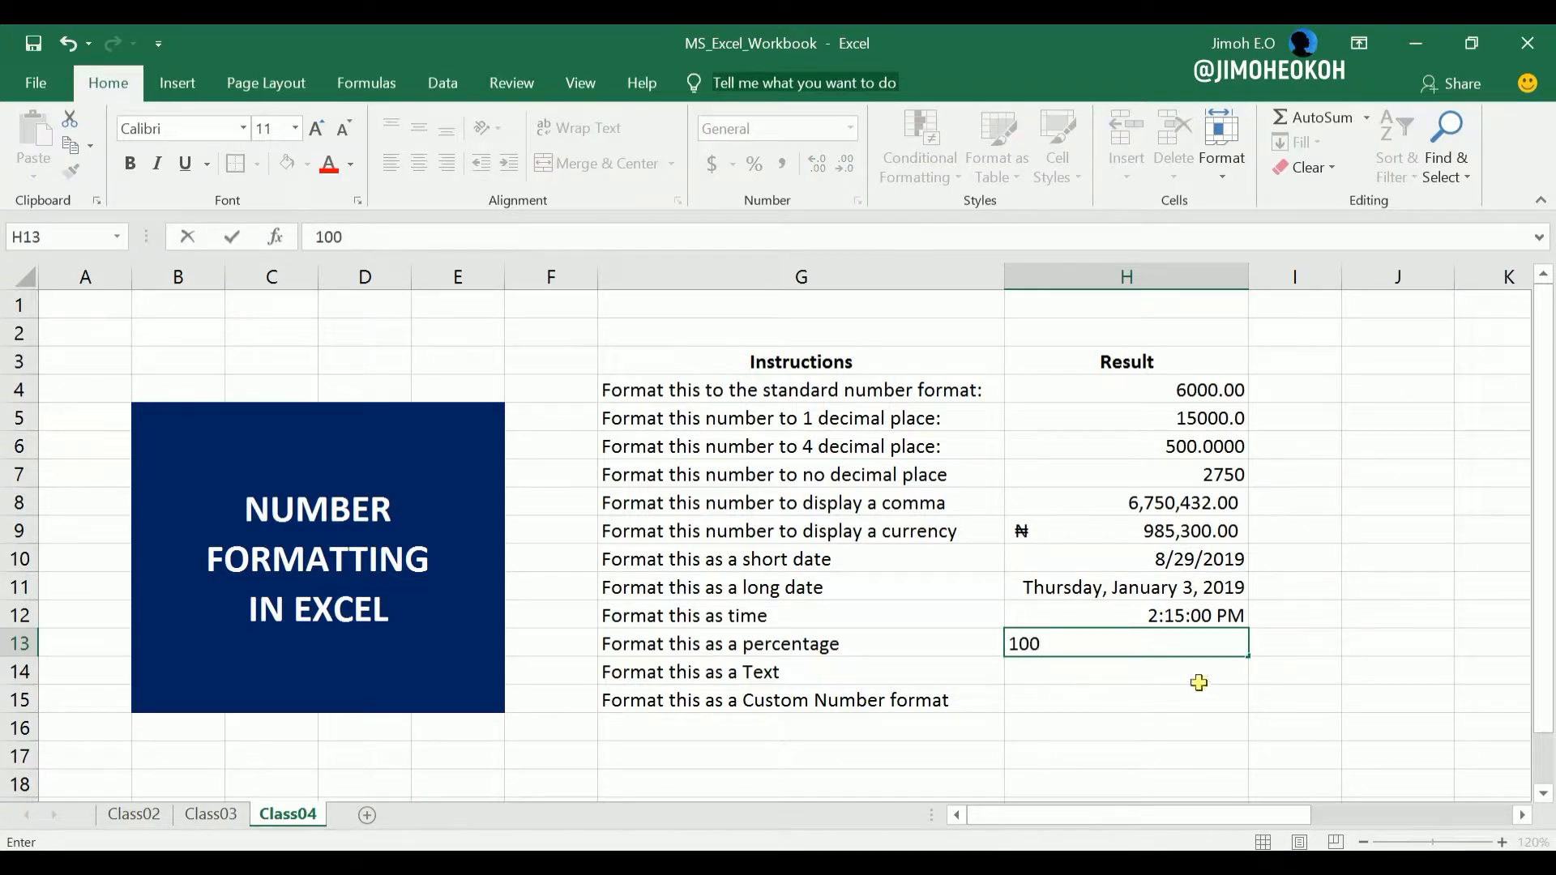
{"action": "key", "text": "Return"}
{"action": "left_click", "coordinate": [1215, 642]}
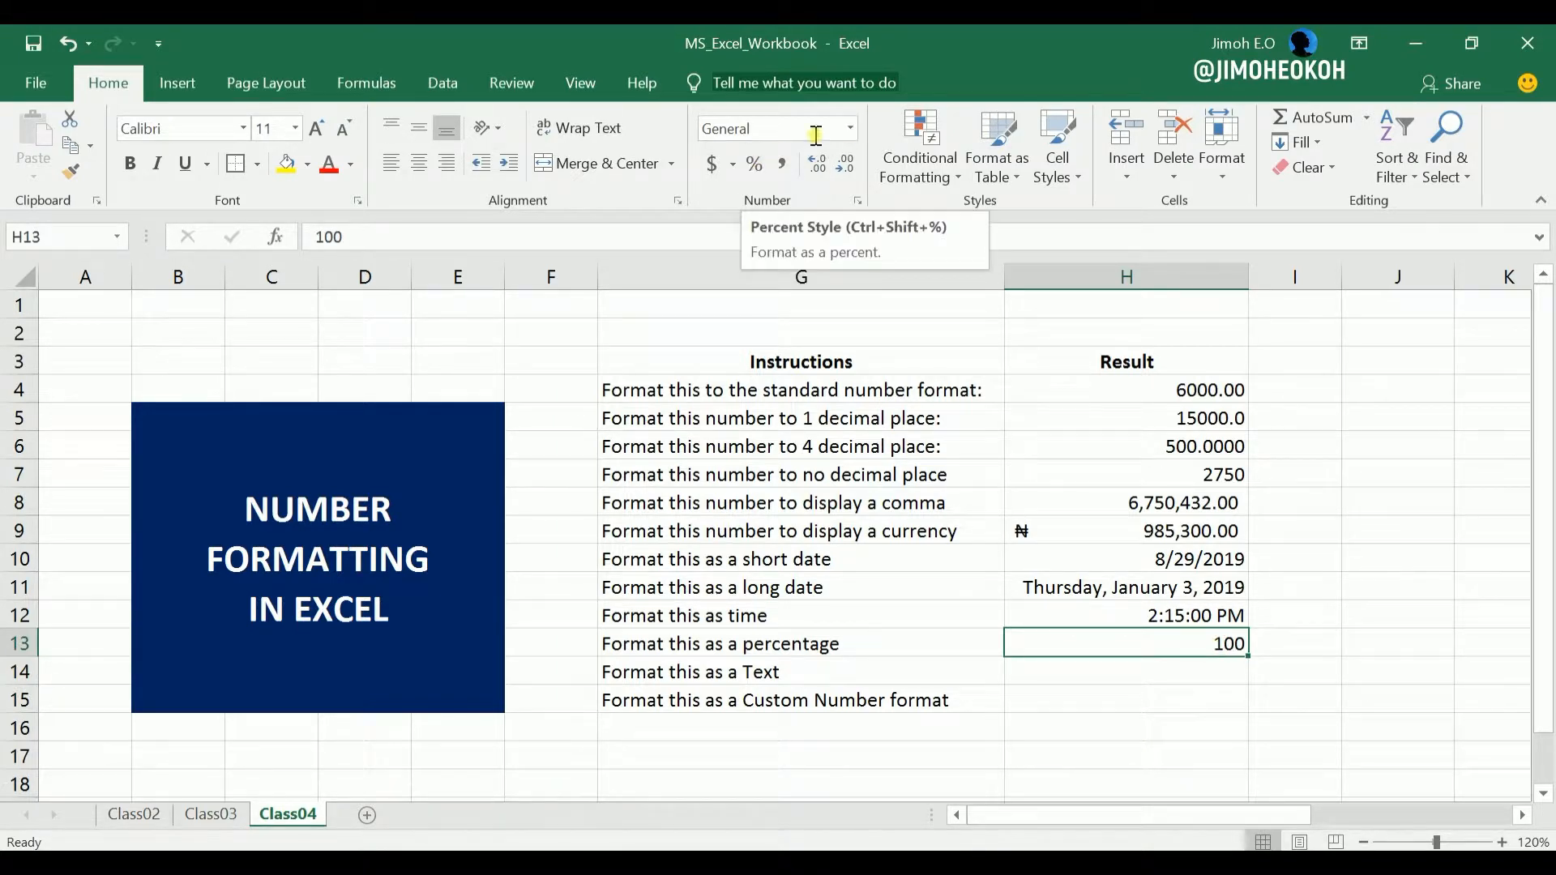
{"action": "left_click", "coordinate": [850, 128]}
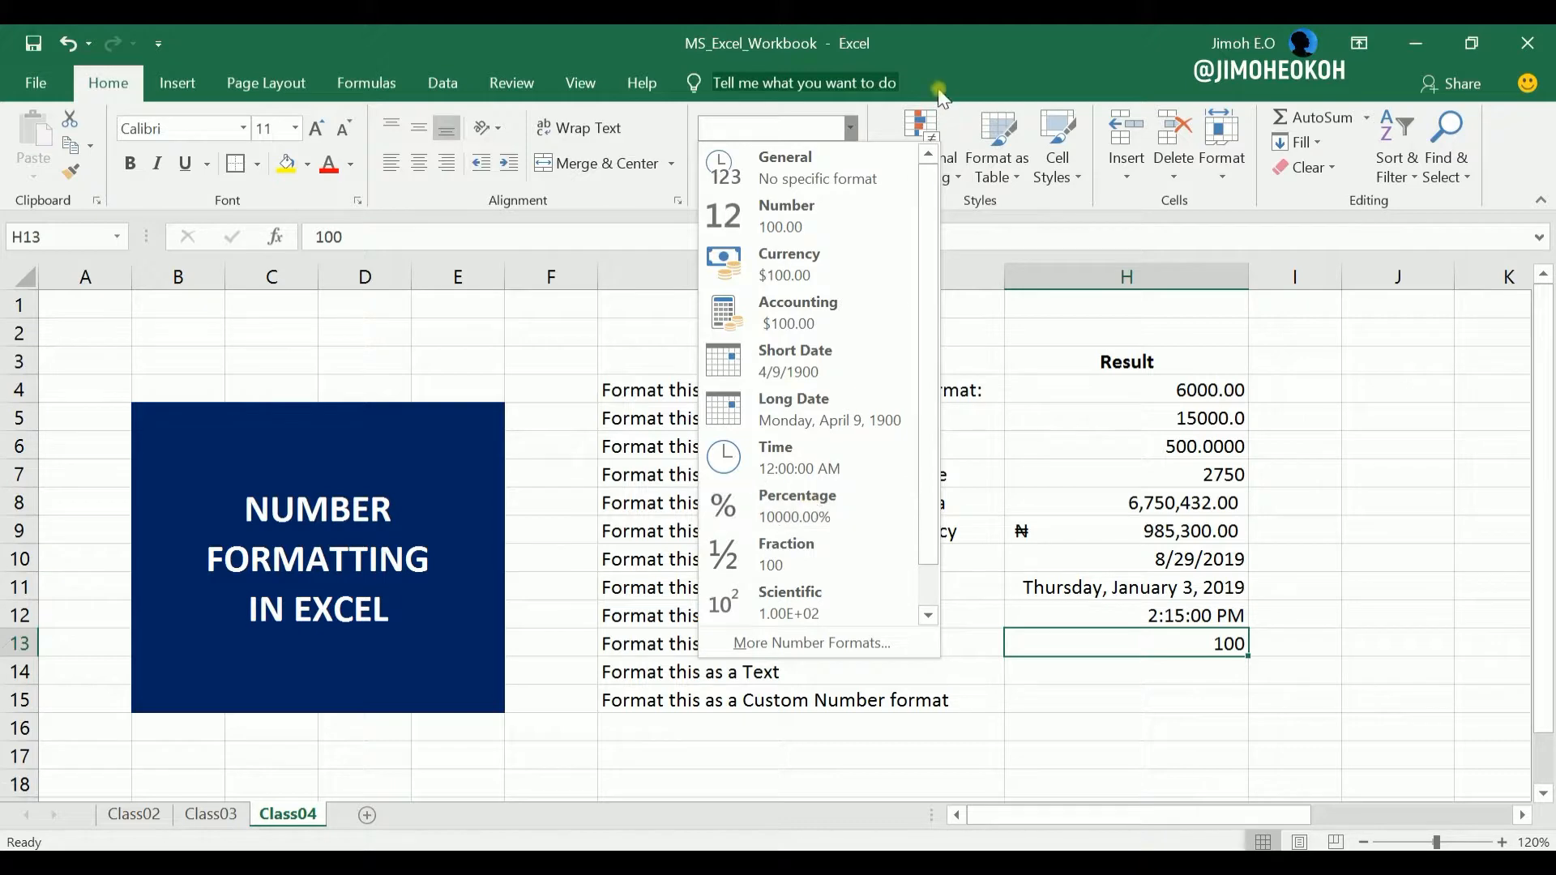
{"action": "left_click", "coordinate": [852, 126]}
{"action": "left_click", "coordinate": [754, 169]}
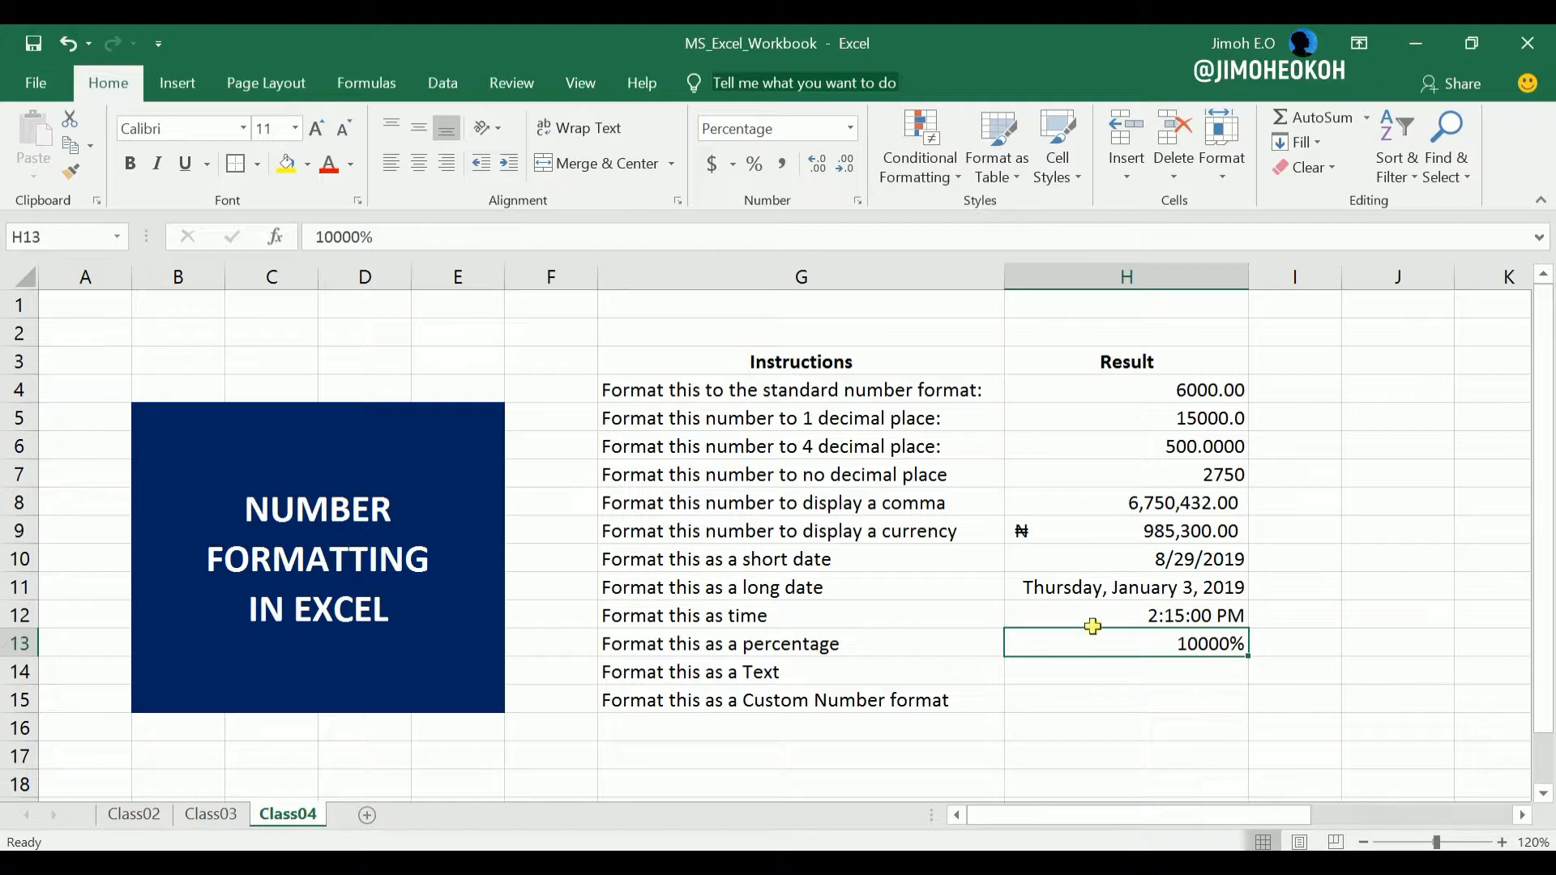
Undo the percent formatting and the entry of 100 in cell H13, and reselect the cell.
{"action": "left_click", "coordinate": [65, 45]}
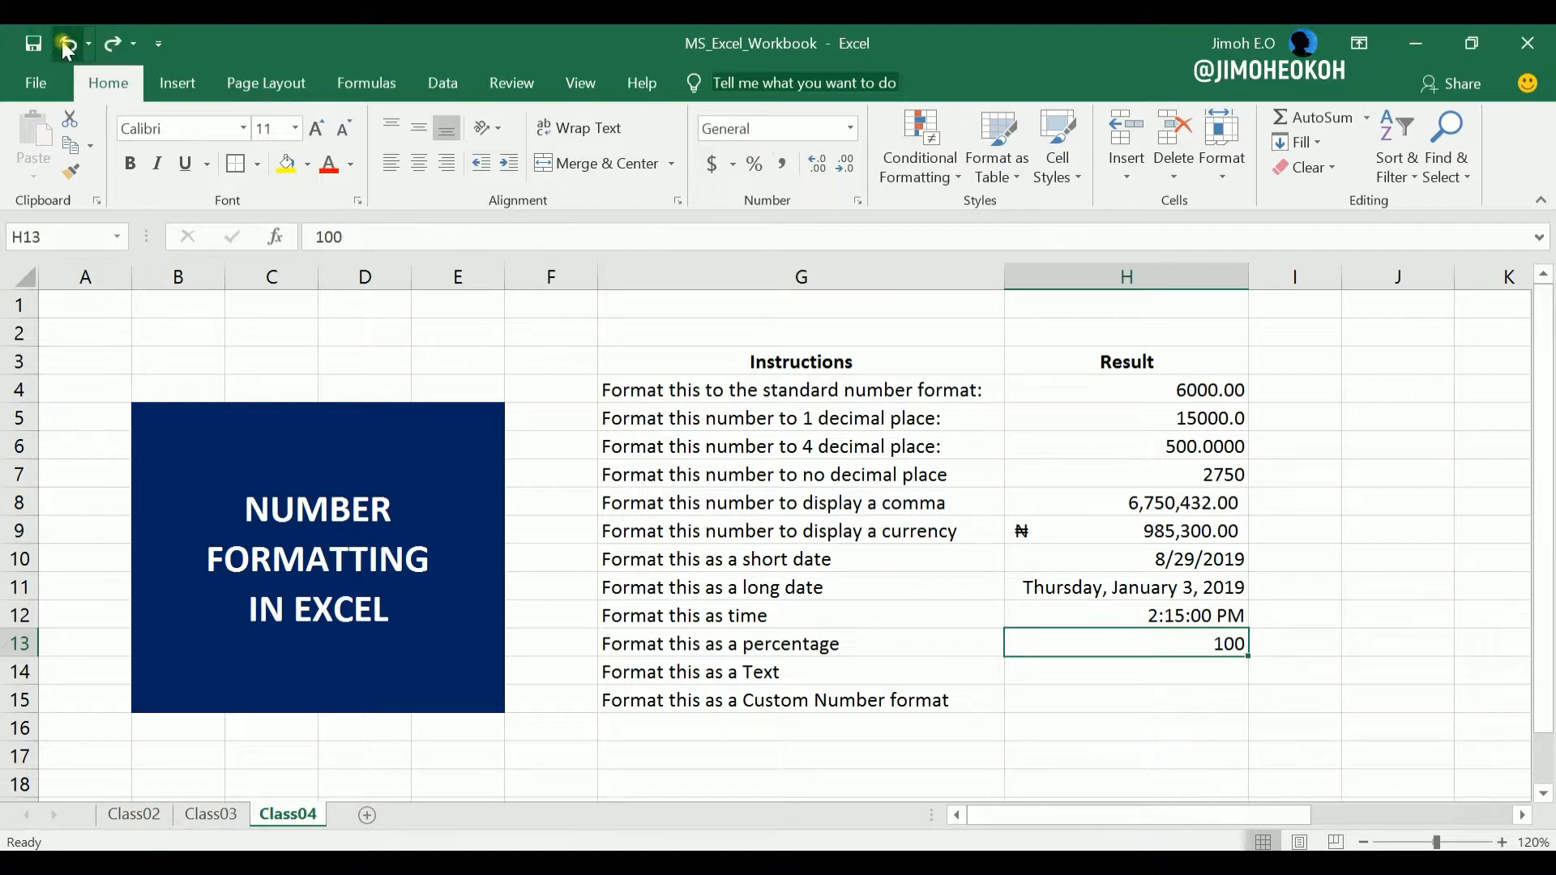
{"action": "left_click", "coordinate": [63, 42]}
{"action": "left_click", "coordinate": [1155, 675]}
{"action": "left_click", "coordinate": [1169, 643]}
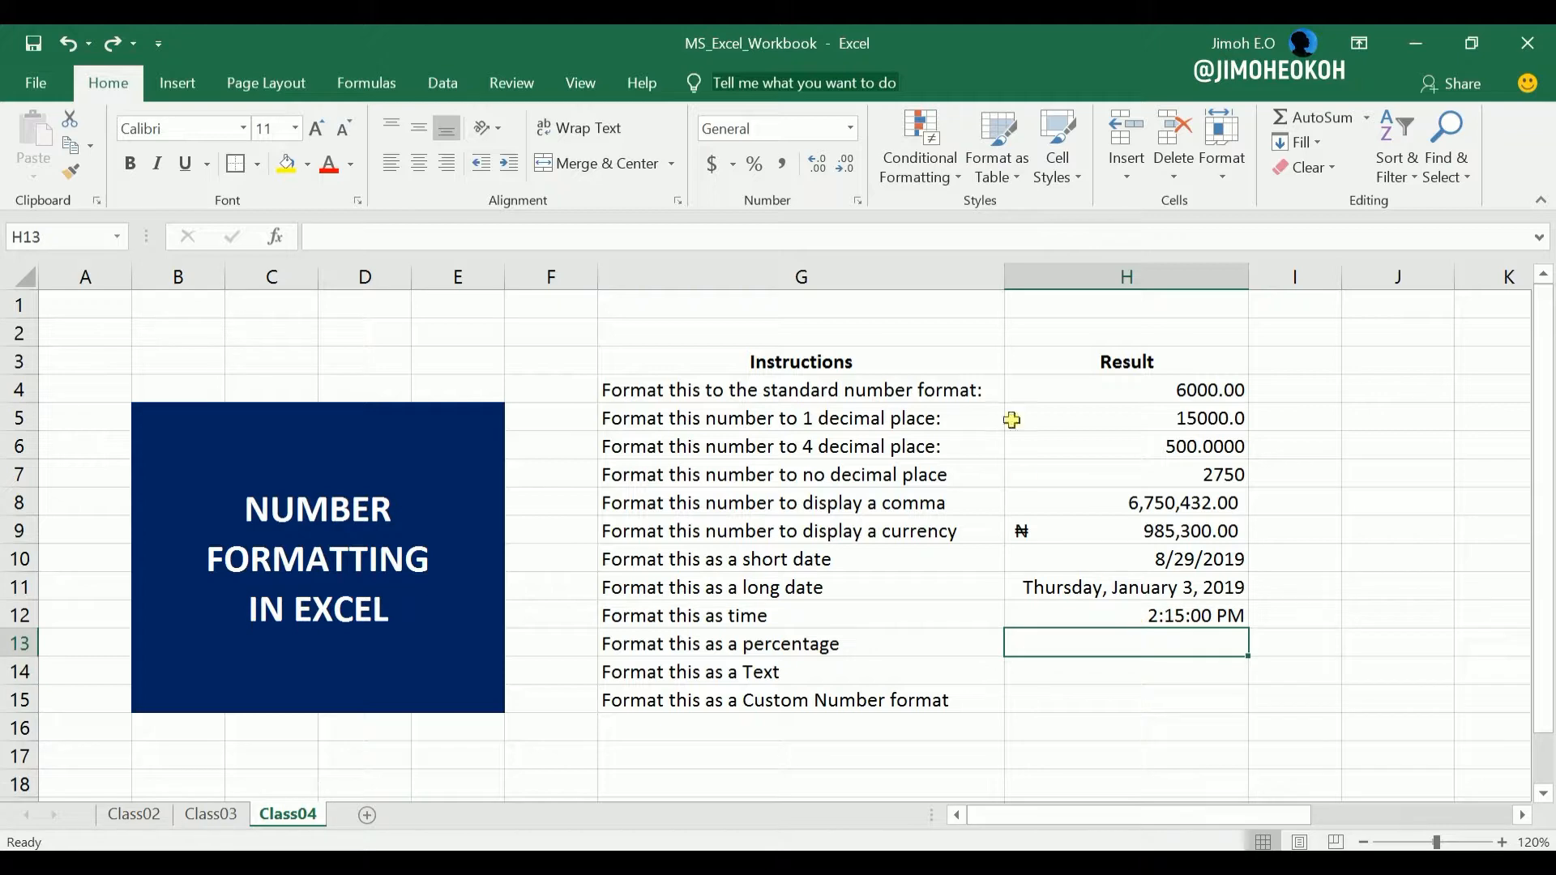
Apply the Percent Style to the empty cell H13 before entering 100 in it.
{"action": "left_click", "coordinate": [850, 133]}
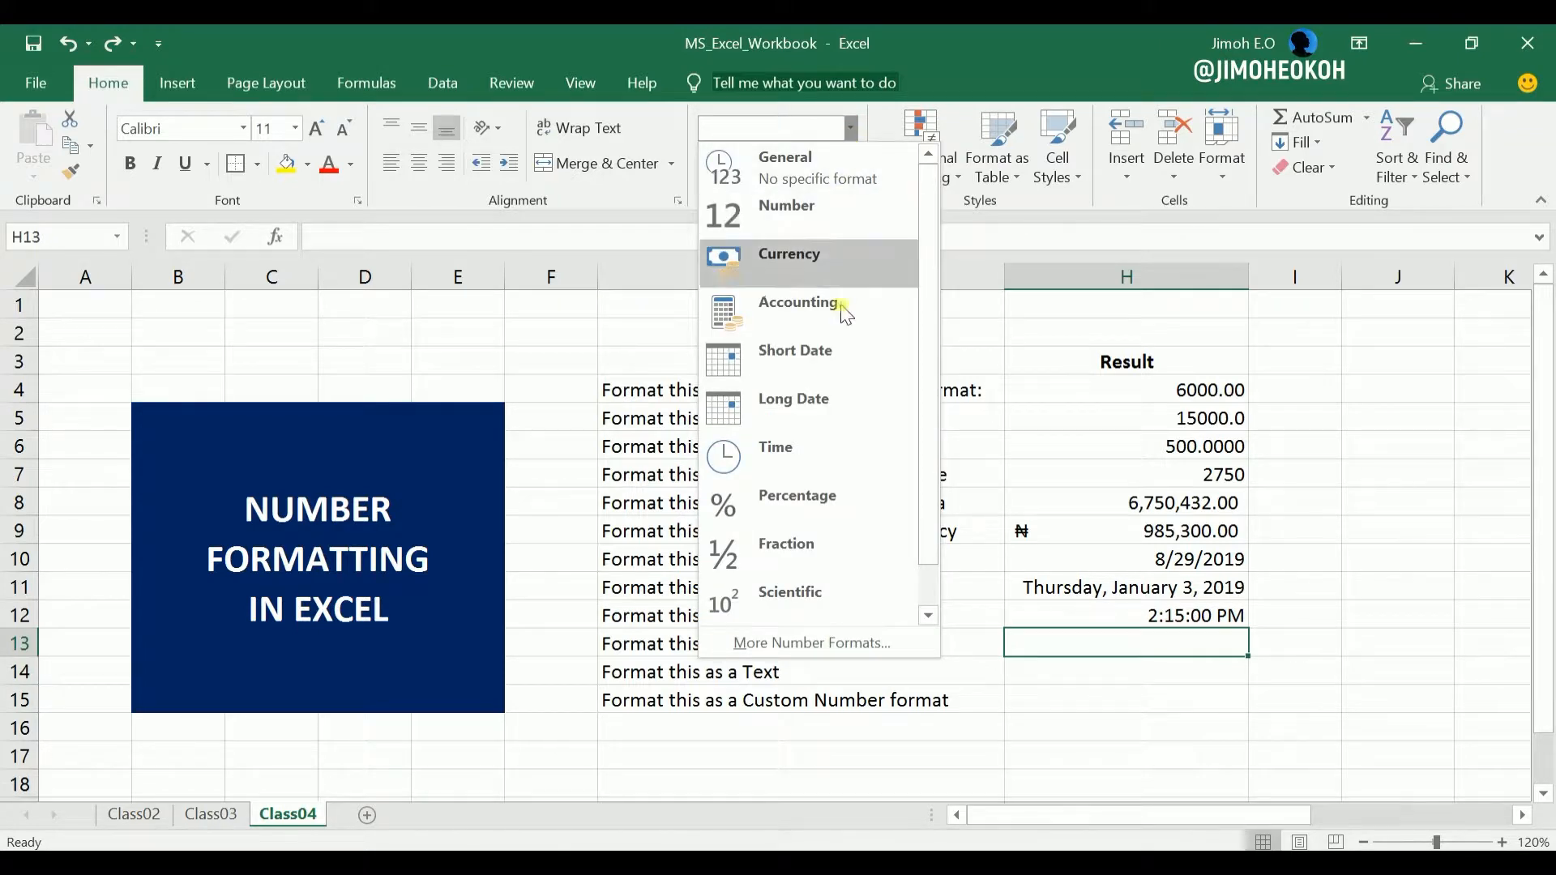
{"action": "key", "text": "Escape"}
{"action": "left_click", "coordinate": [753, 166]}
{"action": "left_click", "coordinate": [1171, 677]}
{"action": "left_click", "coordinate": [1177, 647]}
{"action": "type", "text": "100"}
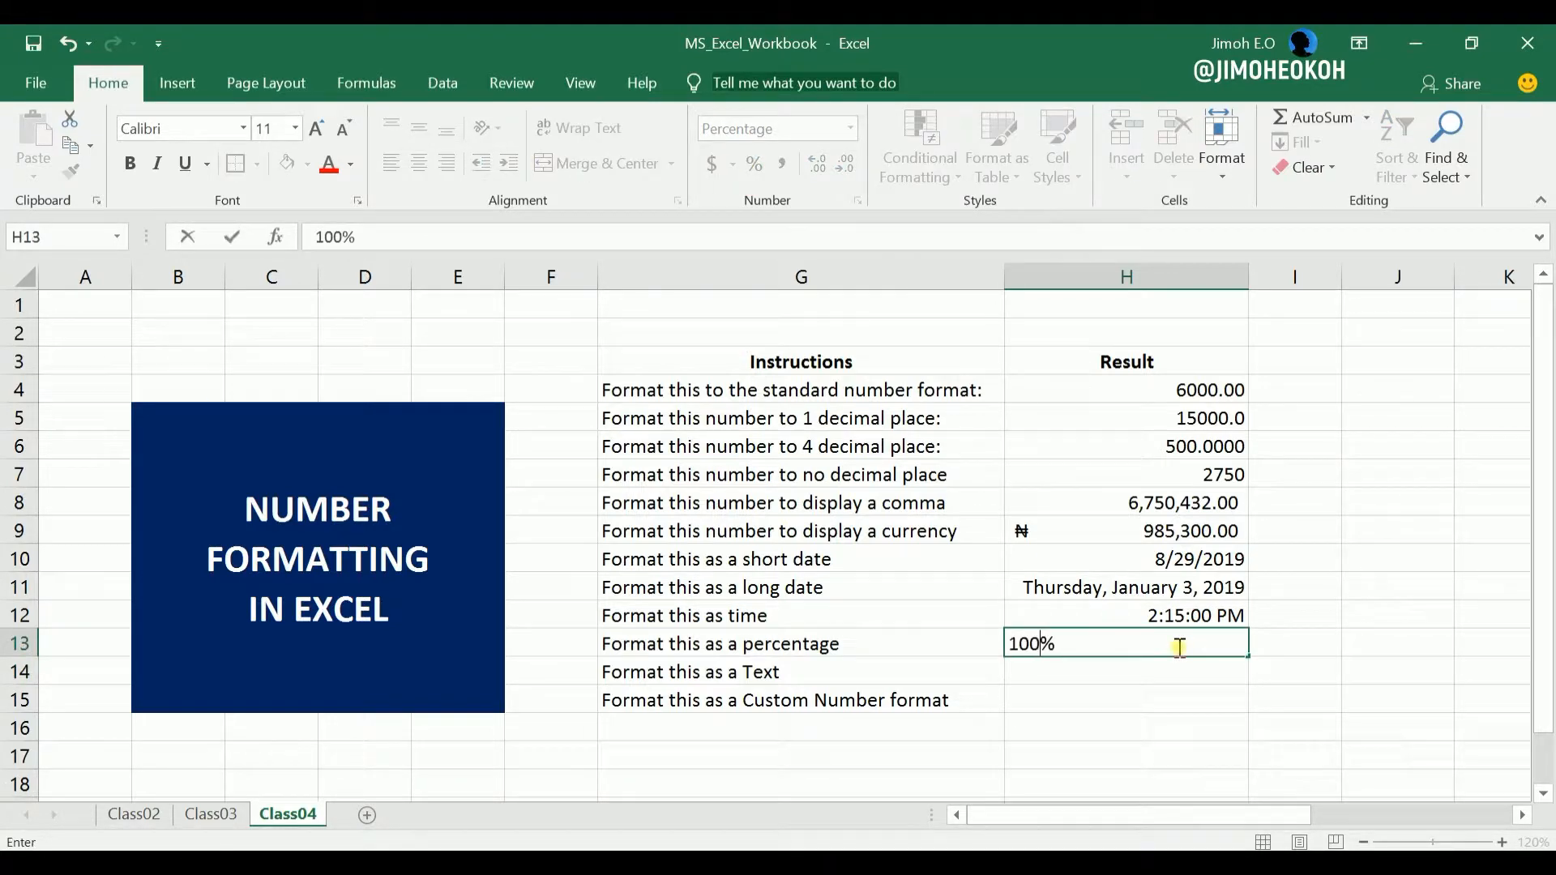
{"action": "key", "text": "Return"}
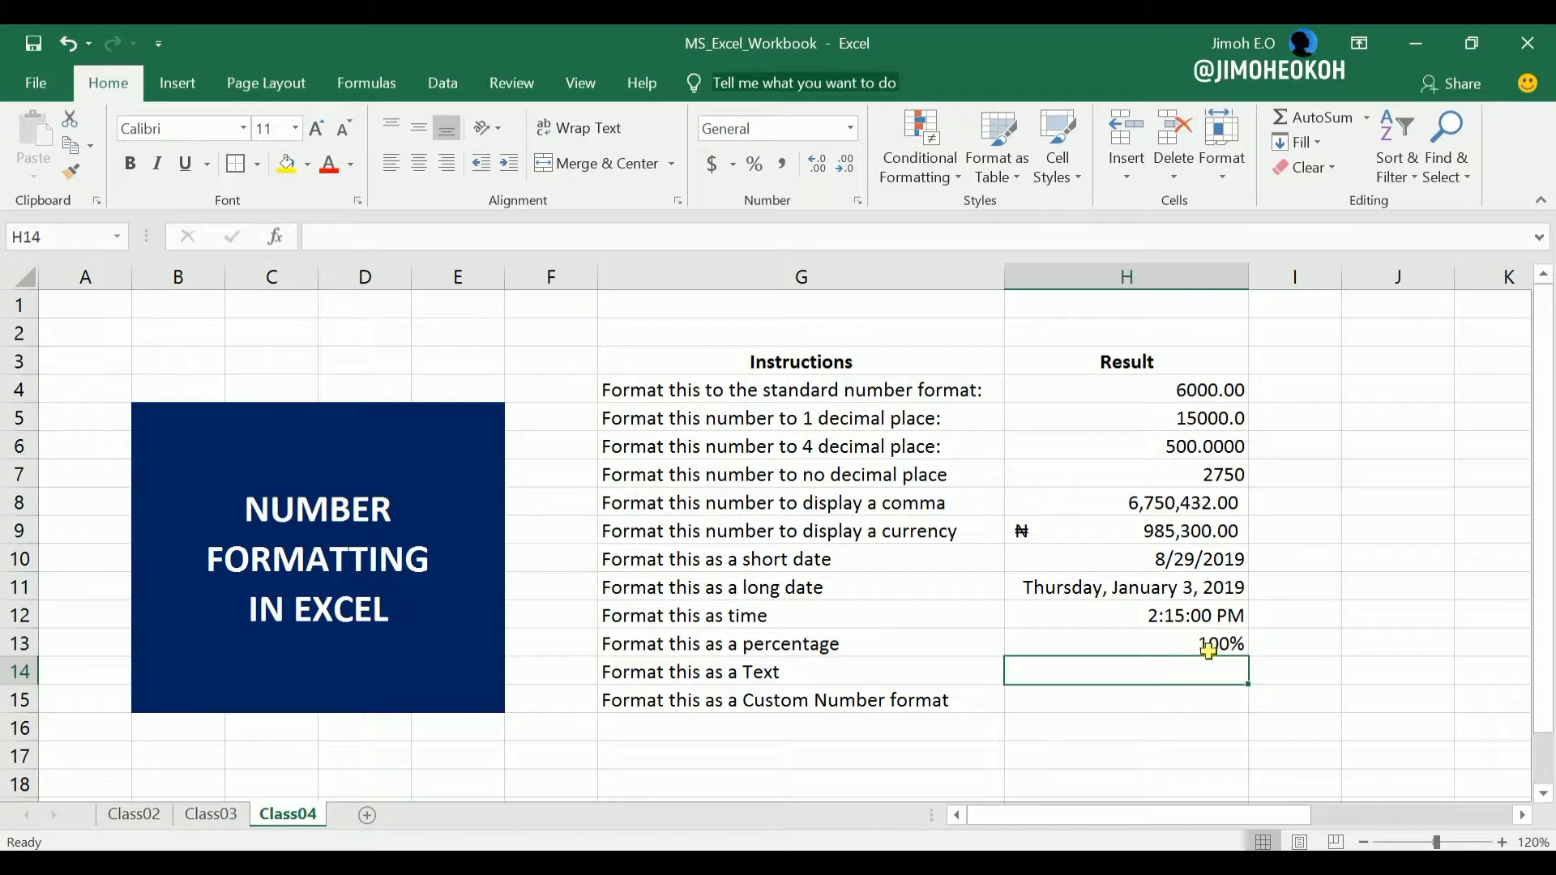
Set the percentage in cell H13 to 67% and reselect the cell.
{"action": "left_click", "coordinate": [1216, 644]}
{"action": "left_click", "coordinate": [1174, 671]}
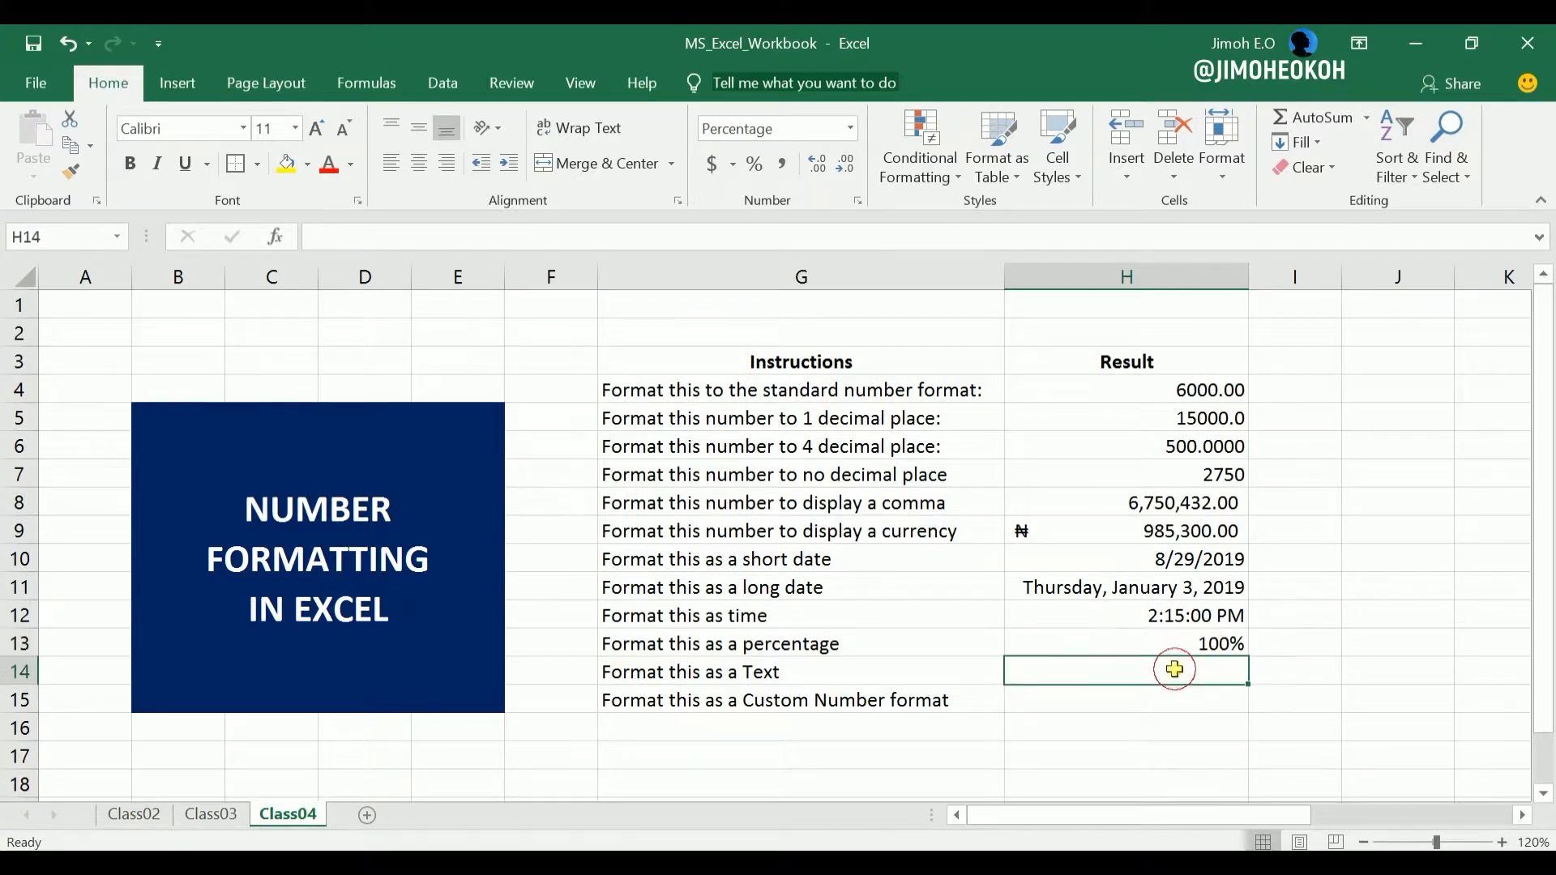
{"action": "left_click", "coordinate": [1209, 644]}
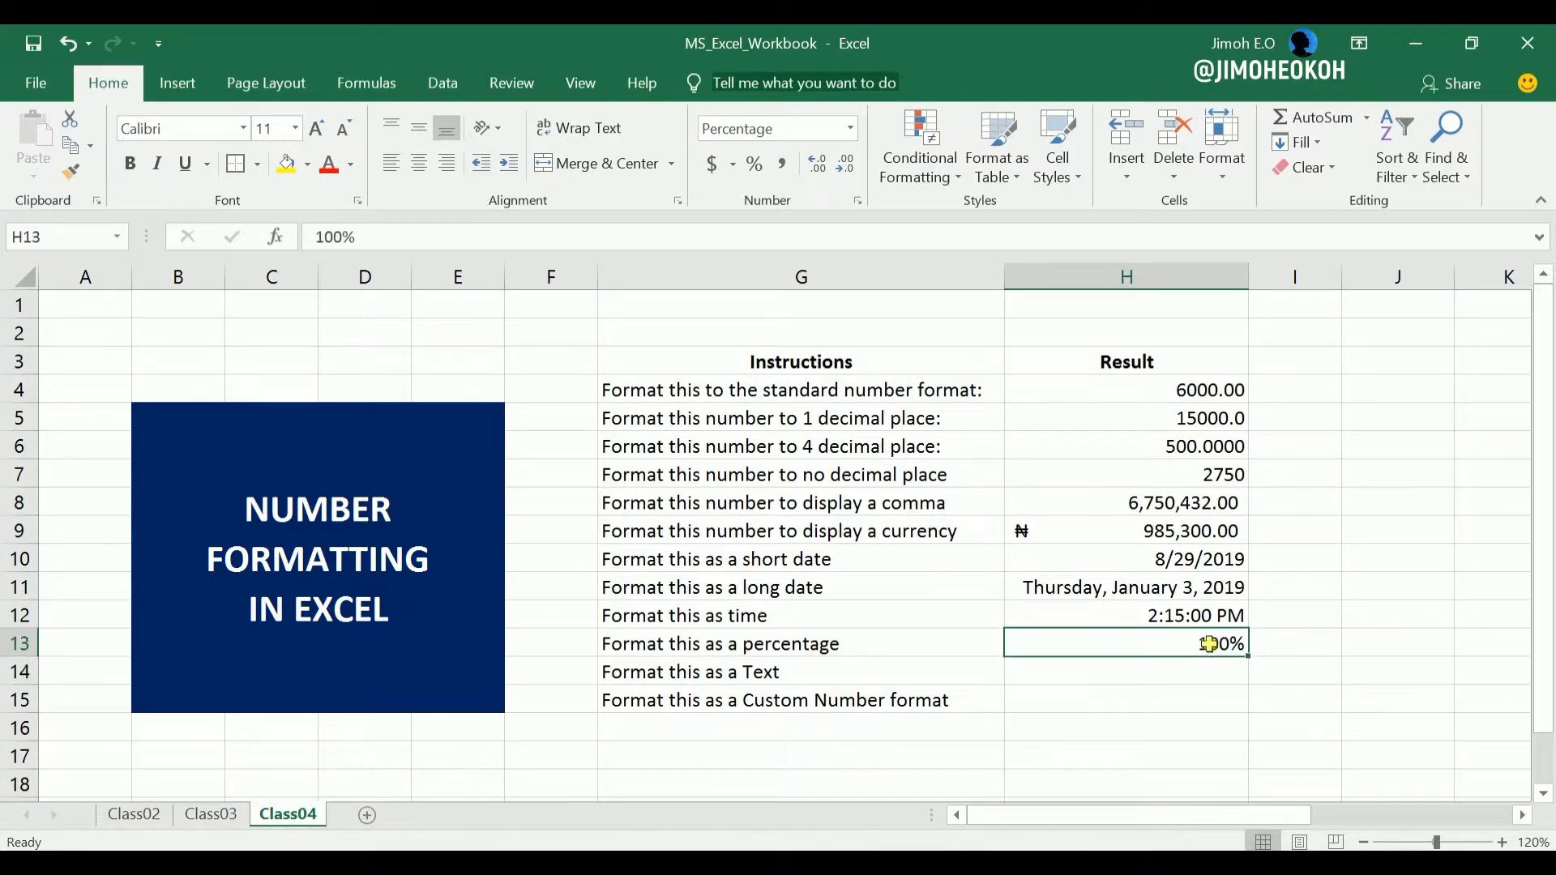
{"action": "type", "text": "67"}
{"action": "key", "text": "Return"}
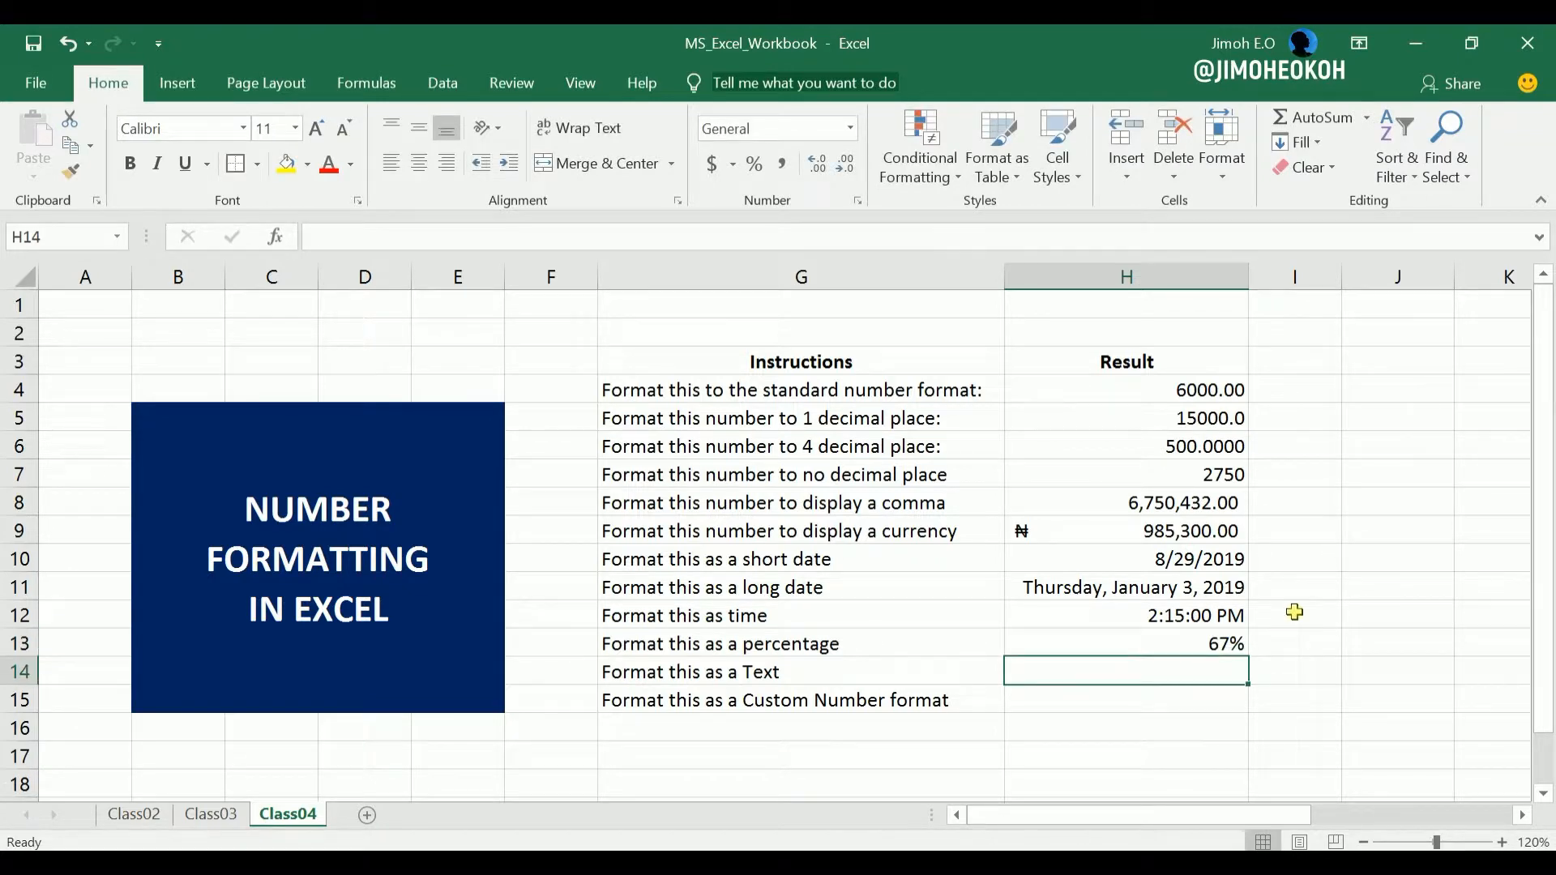
{"action": "left_click", "coordinate": [1221, 645]}
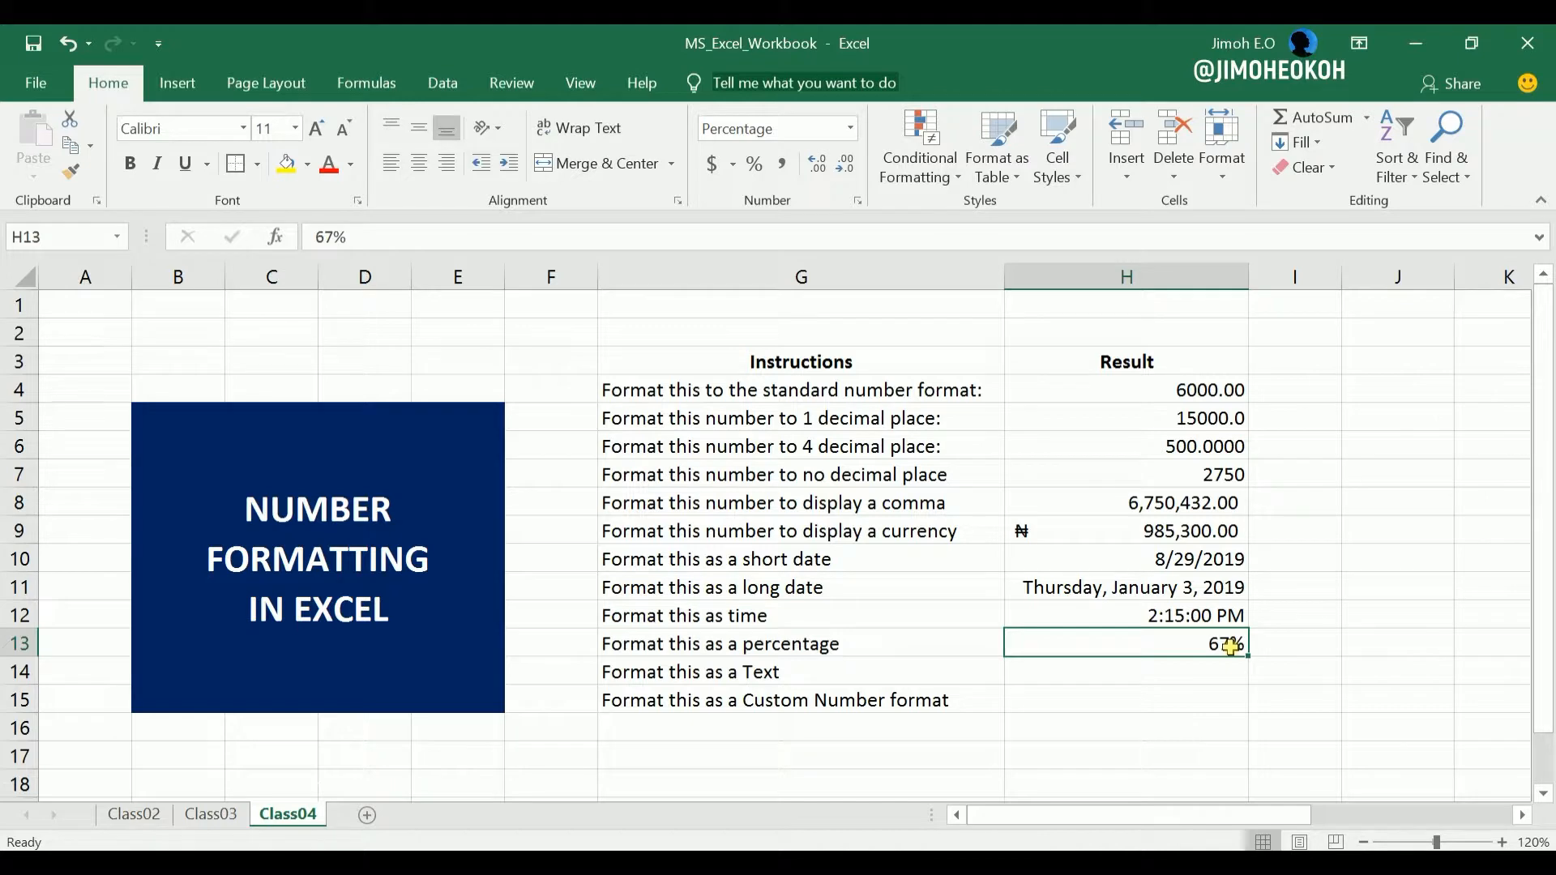
Enter 01 in cell H14, beside the text instruction, while the cell uses the General format.
{"action": "left_click", "coordinate": [1199, 673]}
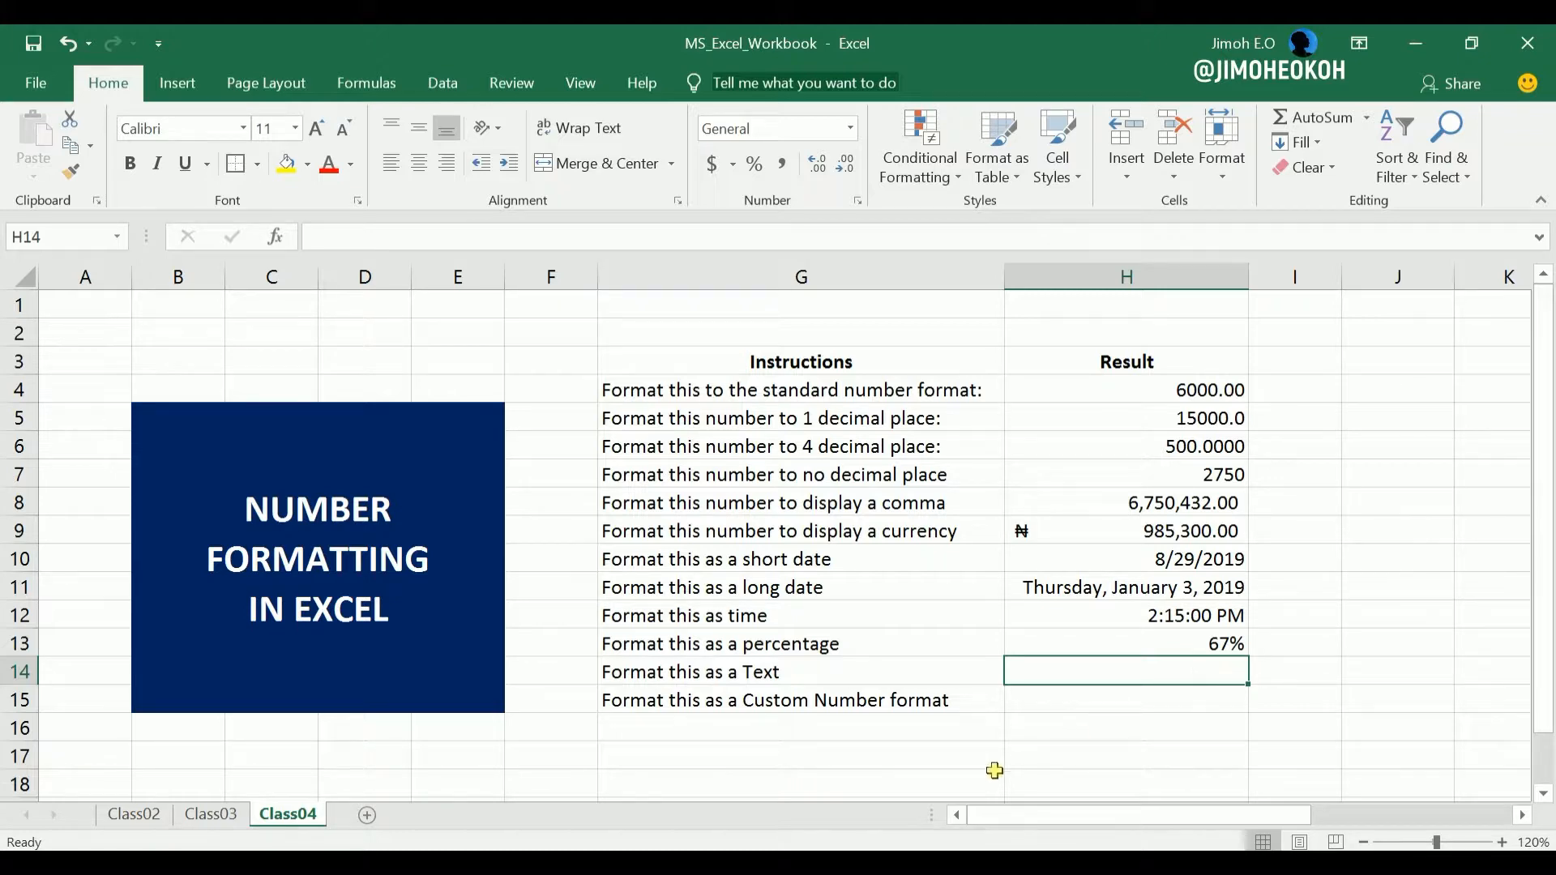
{"action": "type", "text": "0"}
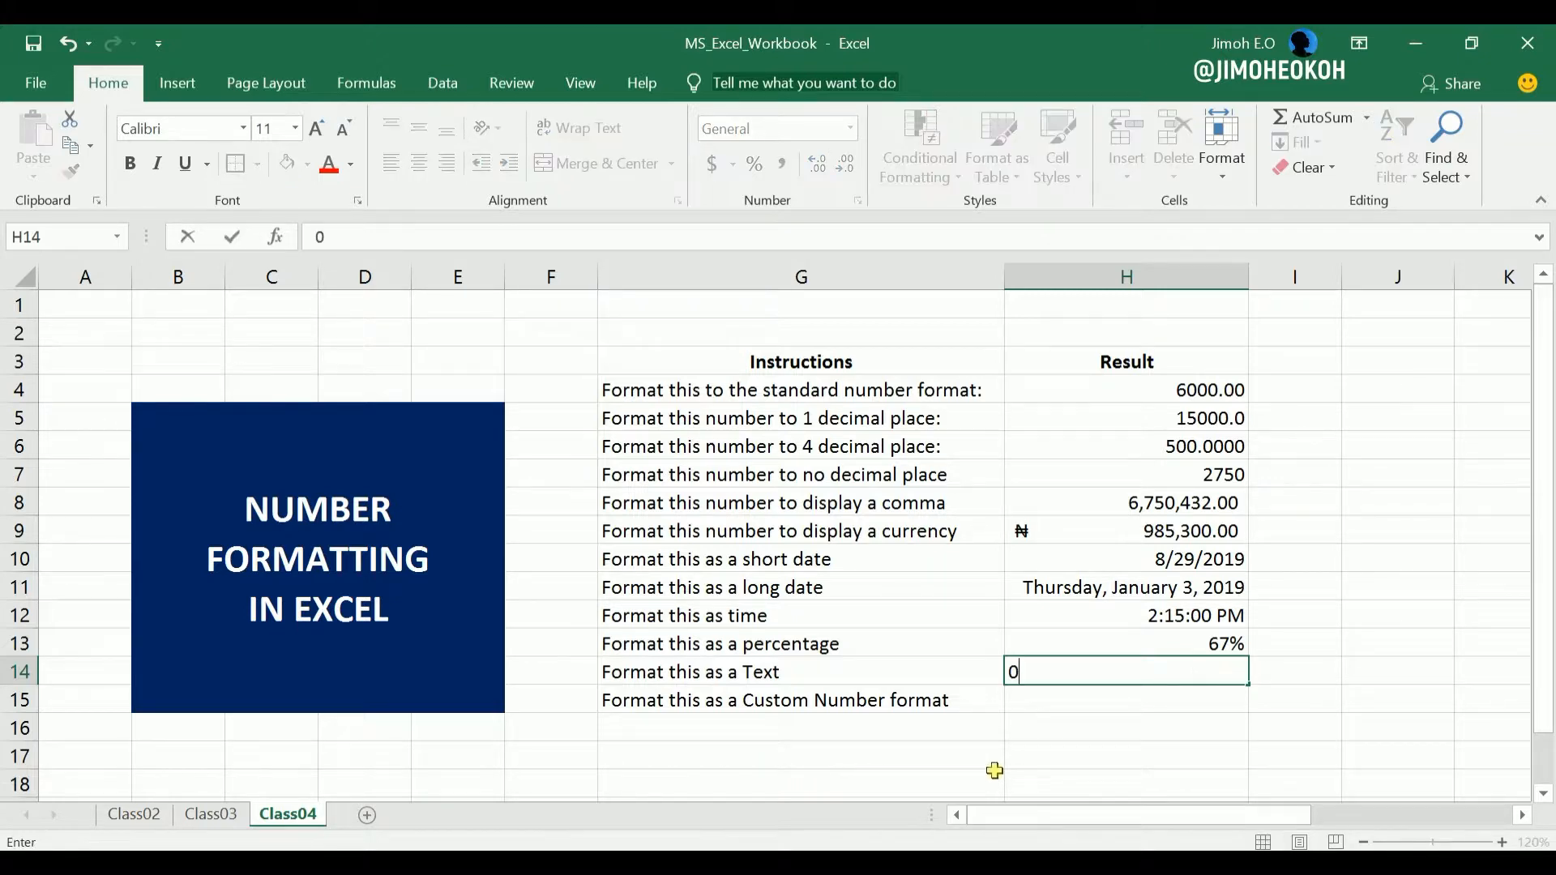
{"action": "type", "text": "1"}
{"action": "key", "text": "Return"}
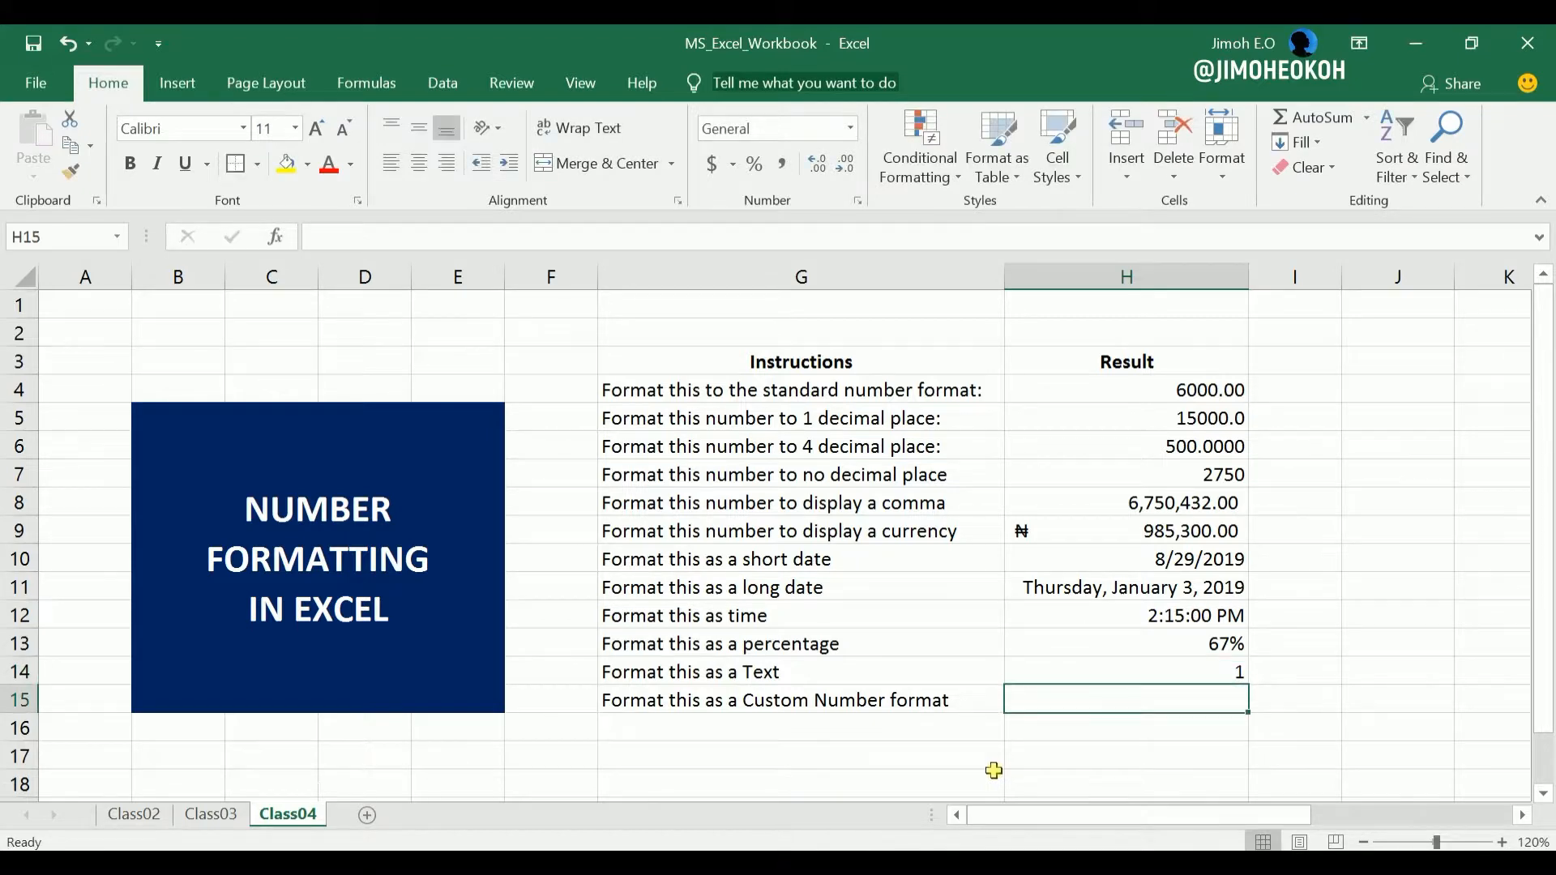
Replace the value in the General-formatted cell H14 with 02, and with 01 again.
{"action": "left_click", "coordinate": [1129, 672]}
{"action": "type", "text": "02"}
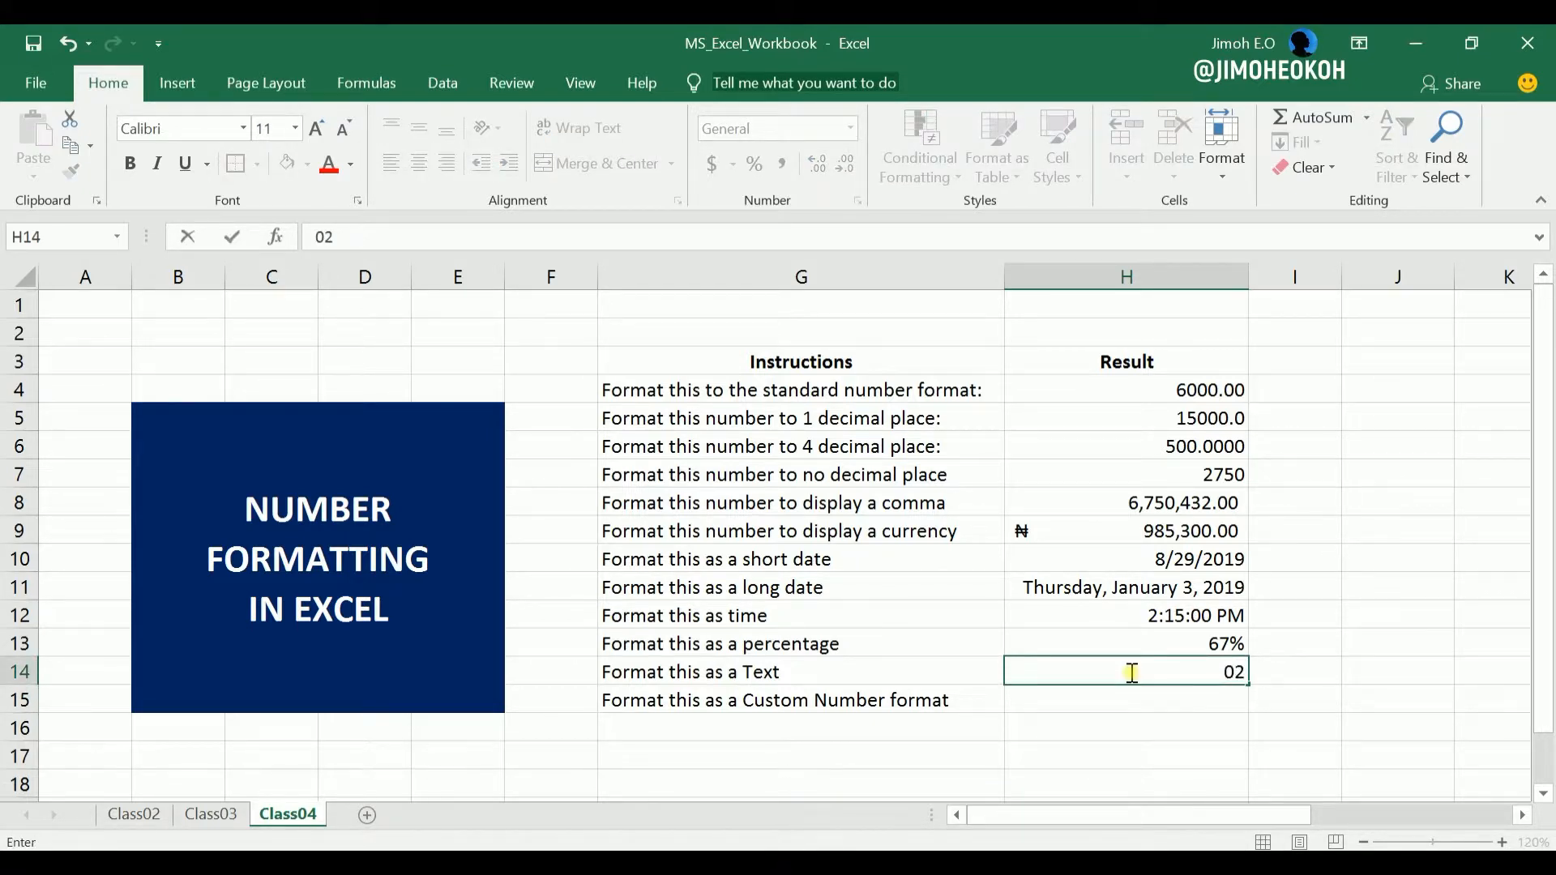
{"action": "key", "text": "Return"}
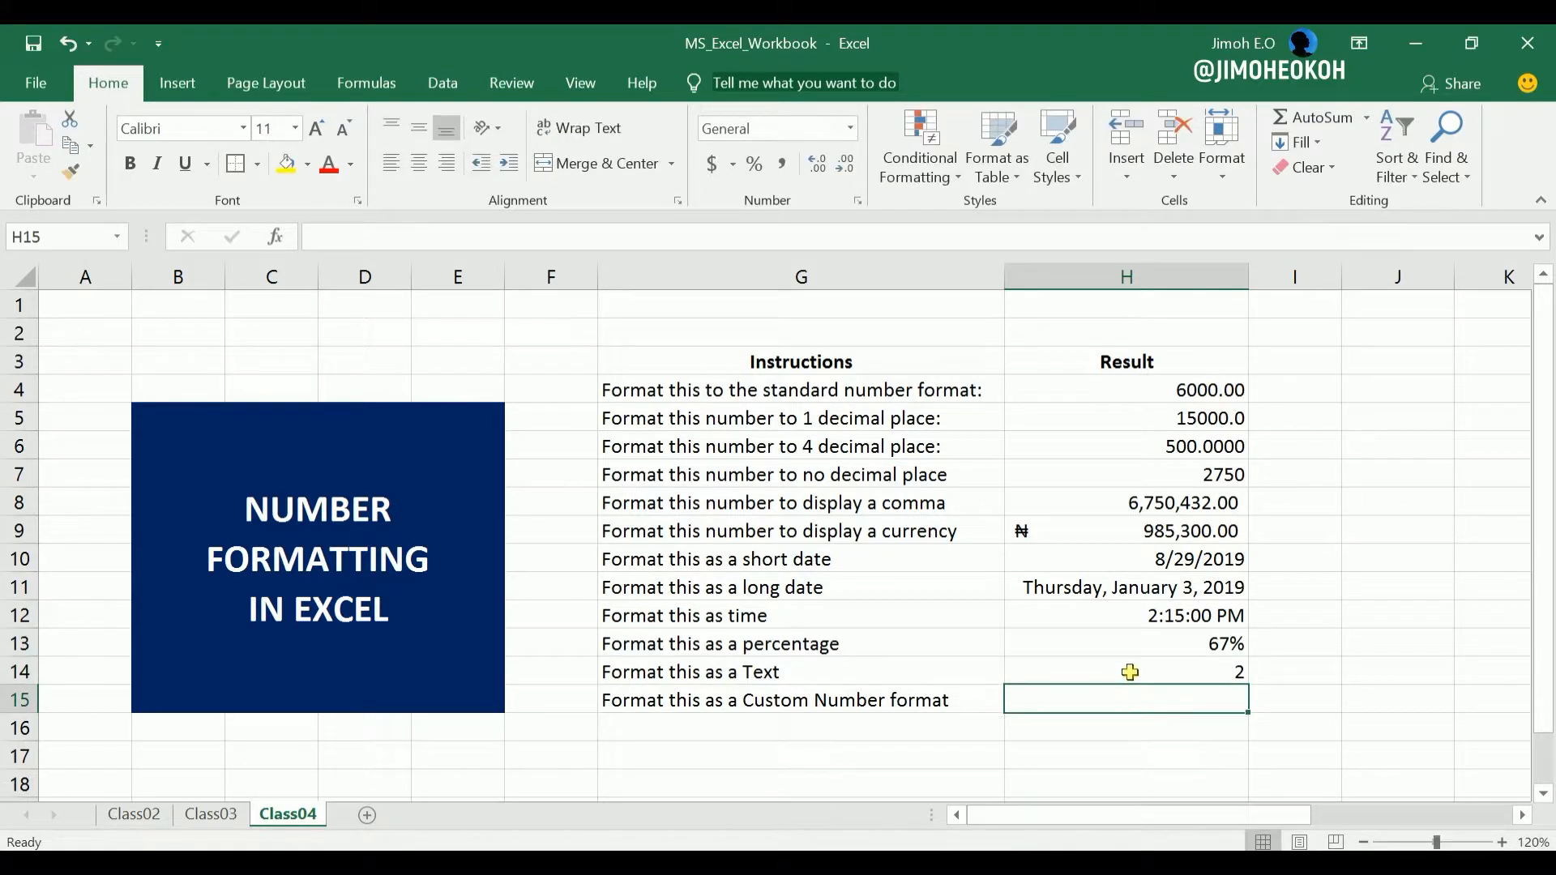
{"action": "left_click", "coordinate": [1184, 670]}
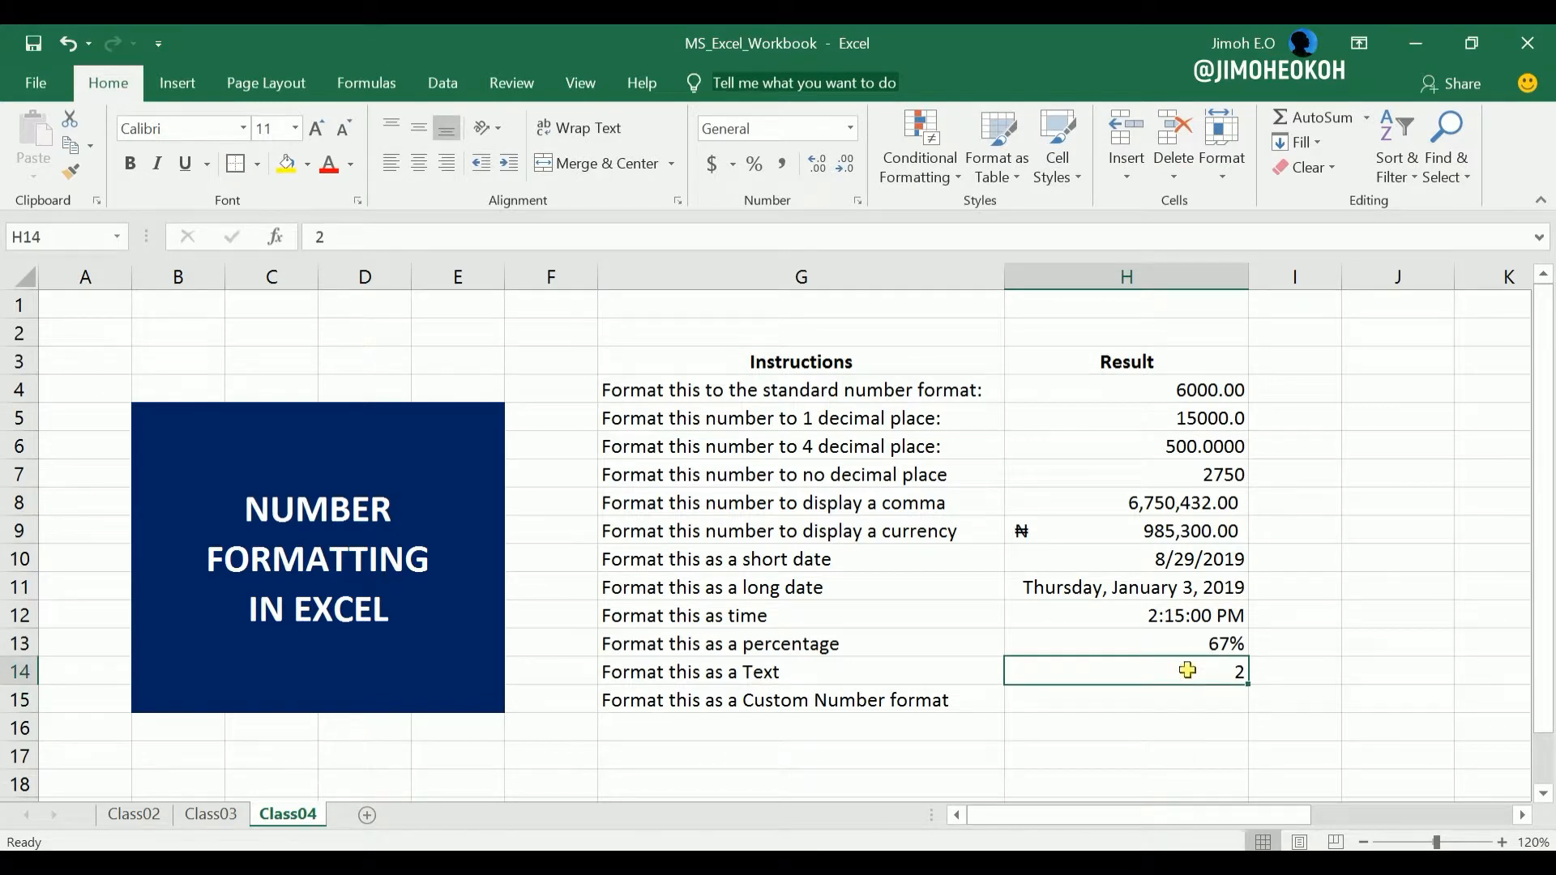
{"action": "type", "text": "01"}
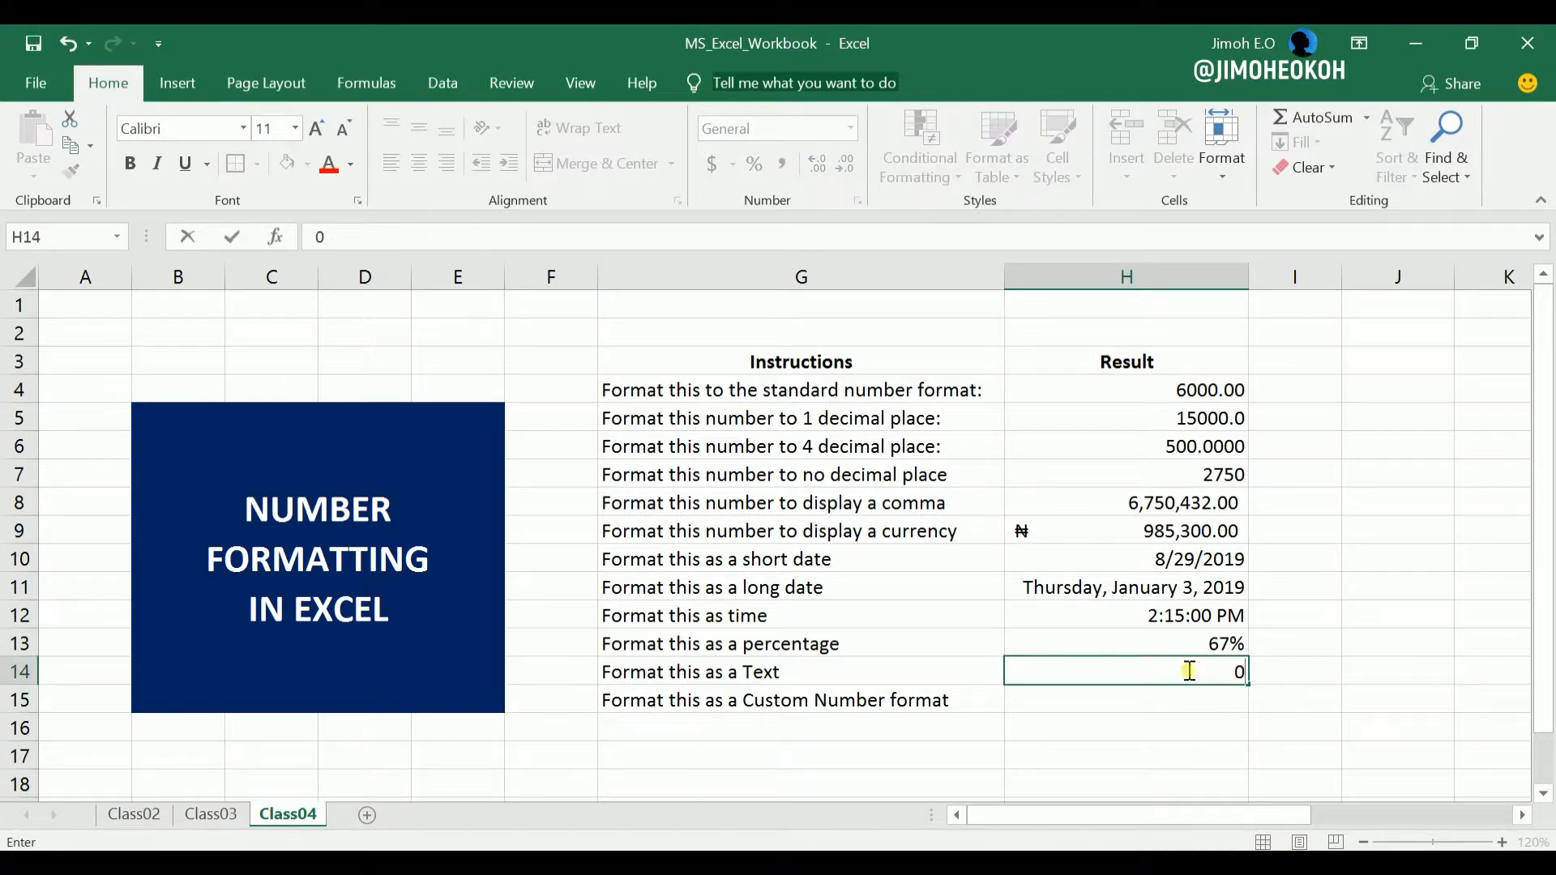
{"action": "key", "text": "Return"}
Format cell H14 as Text and re-enter 01 in it to keep the leading zero.
{"action": "left_click", "coordinate": [1187, 671]}
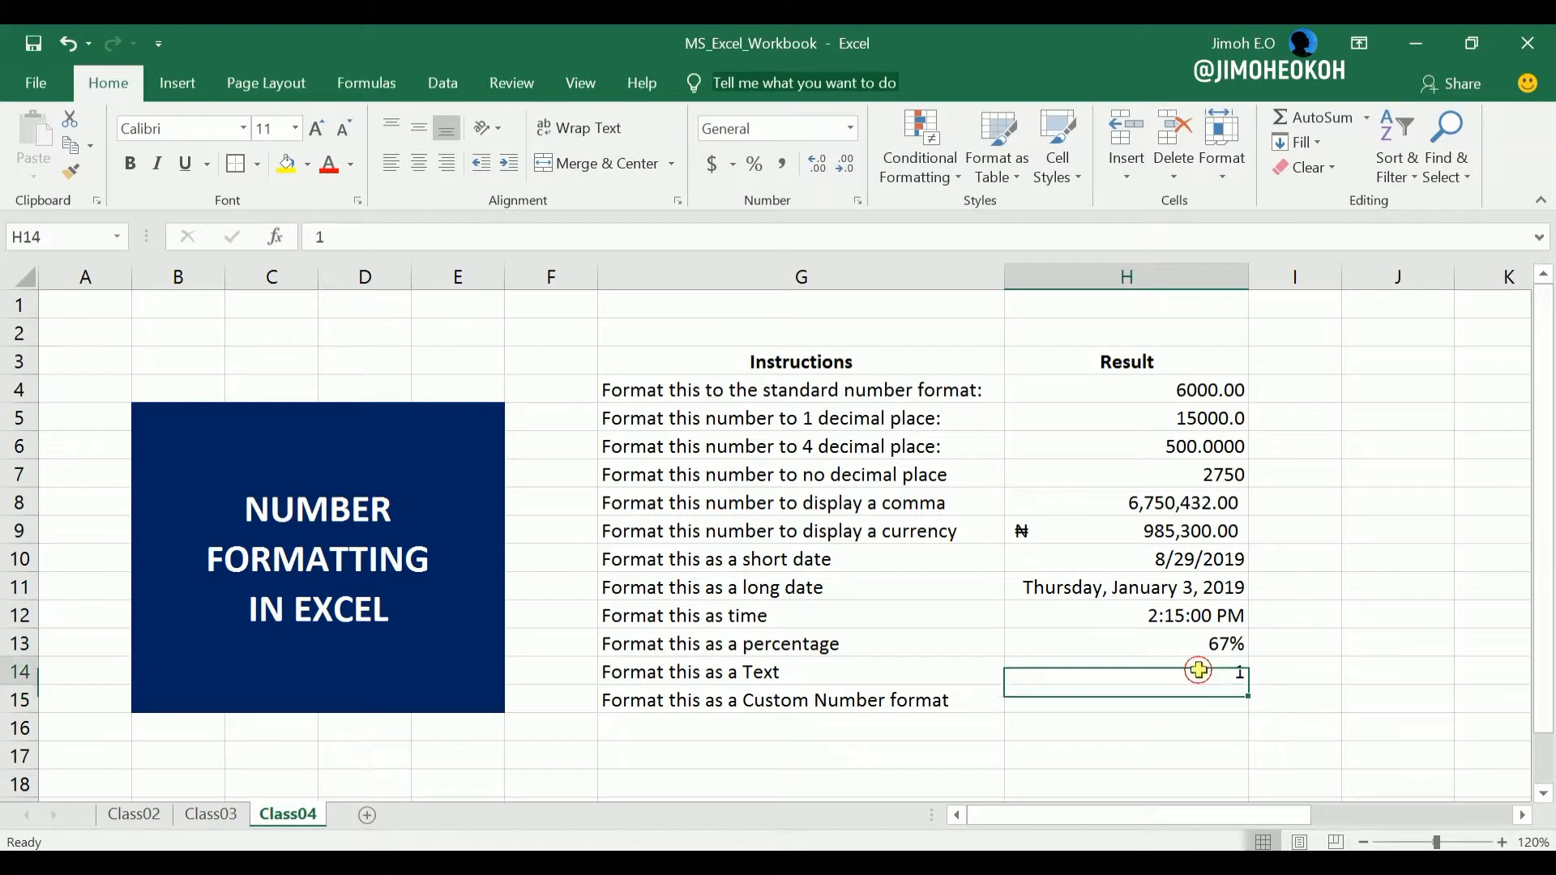
{"action": "left_click", "coordinate": [850, 128]}
{"action": "scroll", "coordinate": [894, 548], "scroll_direction": "down", "scroll_amount": 1}
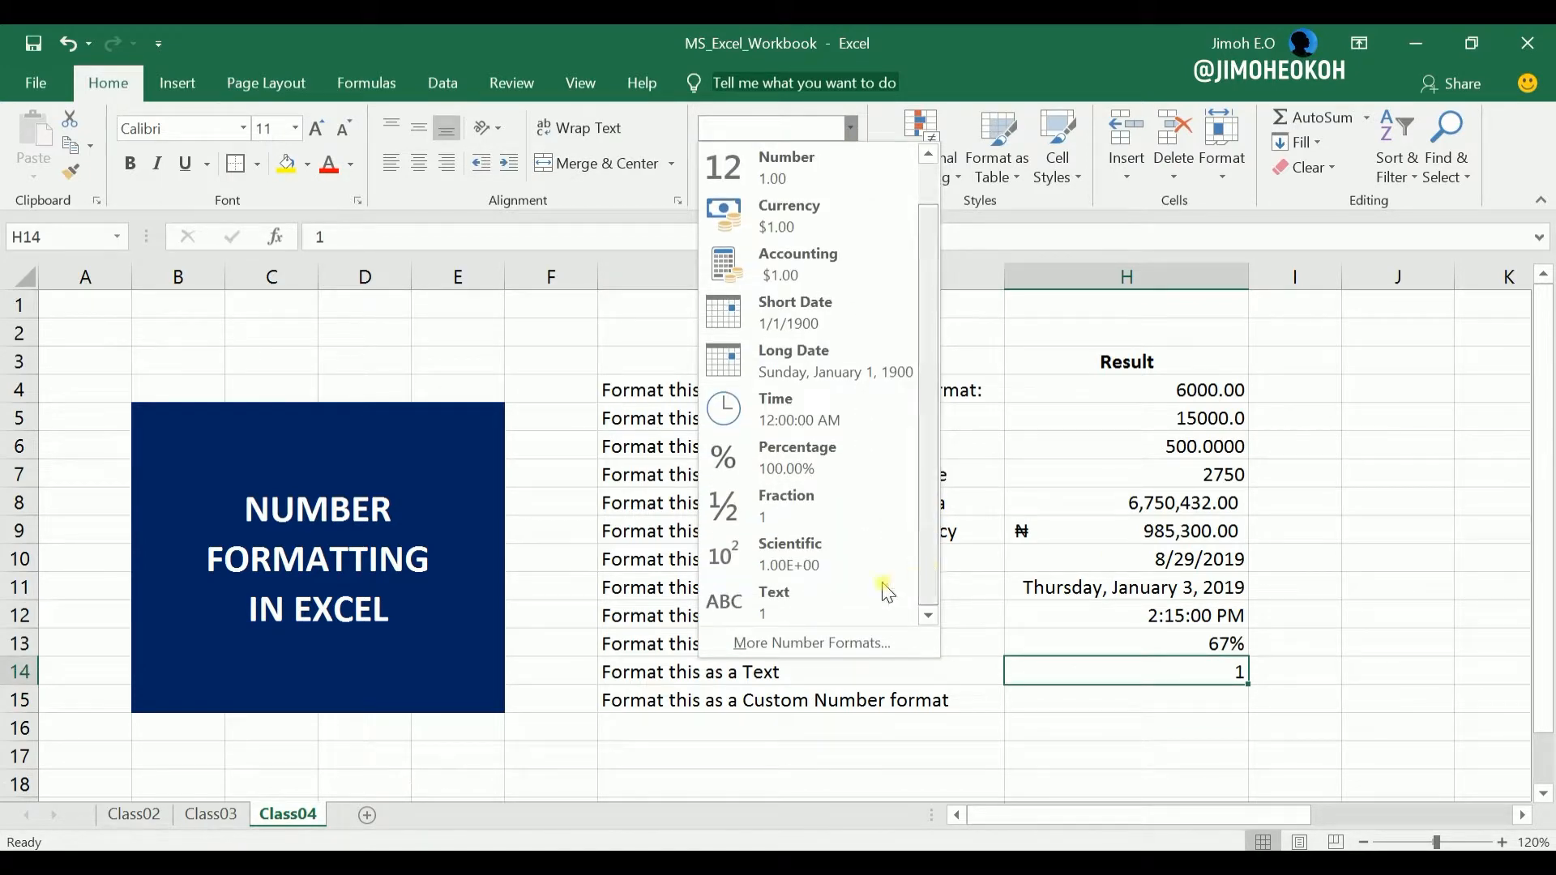
{"action": "left_click", "coordinate": [809, 597]}
{"action": "left_click", "coordinate": [1135, 715]}
{"action": "left_click", "coordinate": [1169, 664]}
{"action": "type", "text": "01"}
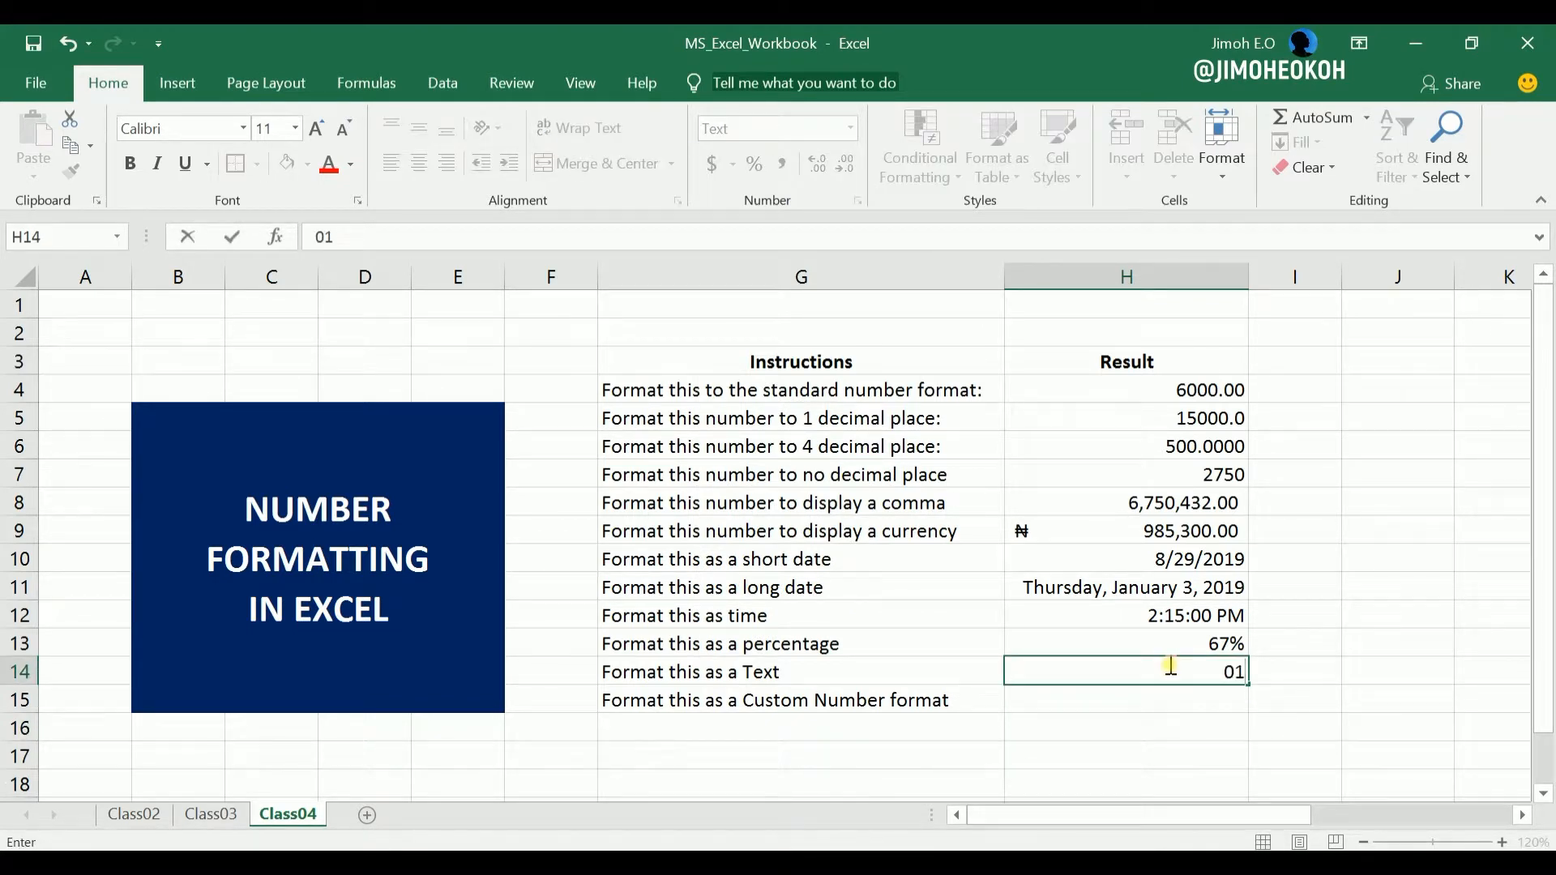
{"action": "key", "text": "Return"}
Ignore the number-stored-as-text error on cell H14.
{"action": "left_click", "coordinate": [1169, 664]}
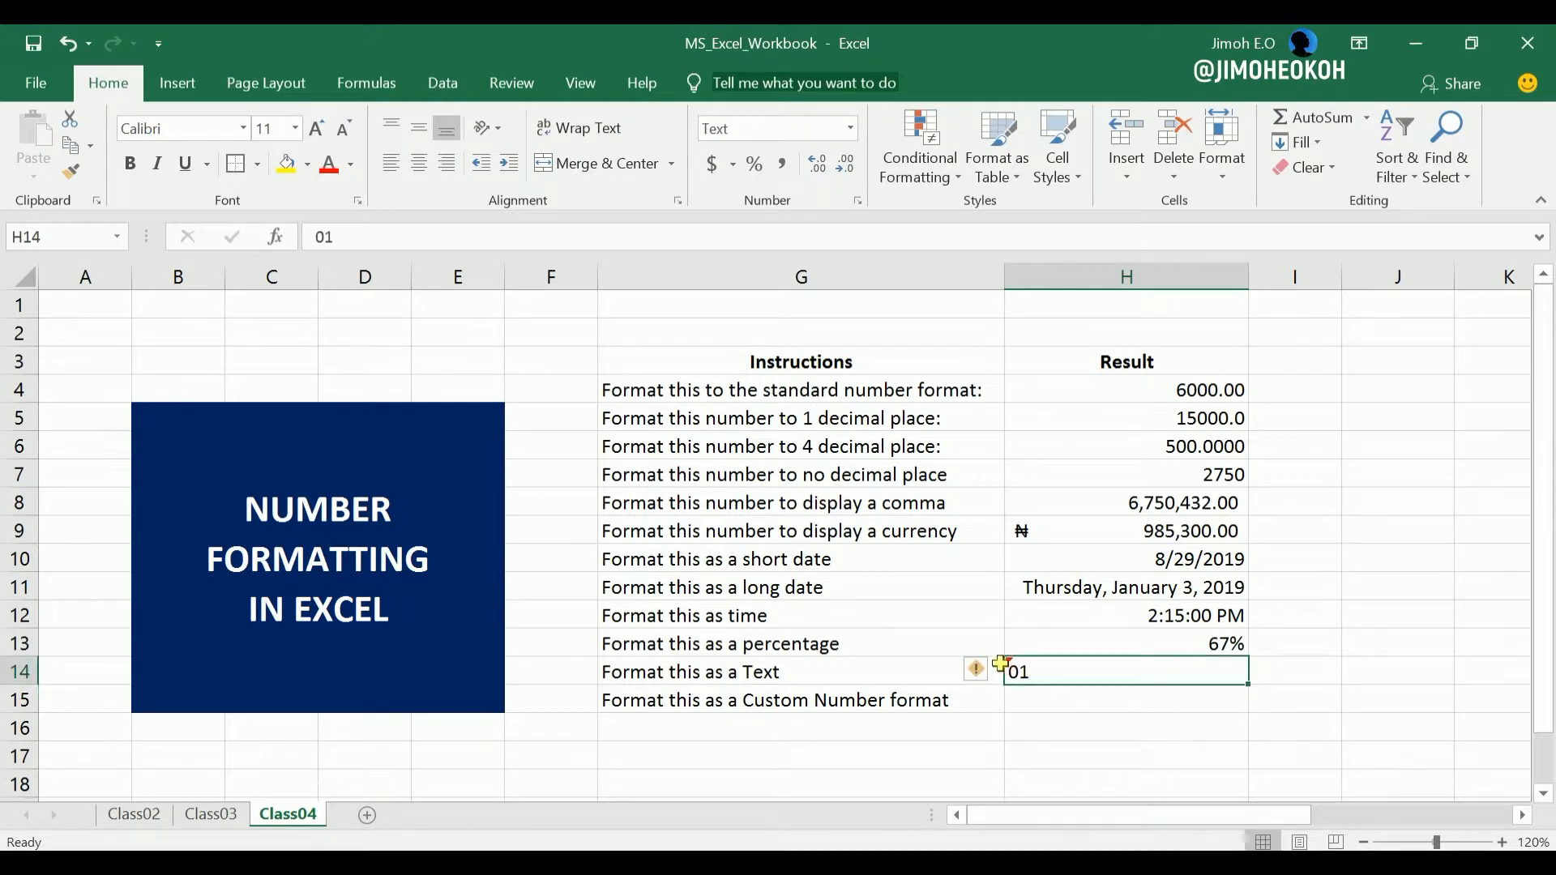
{"action": "mouse_move", "coordinate": [990, 679]}
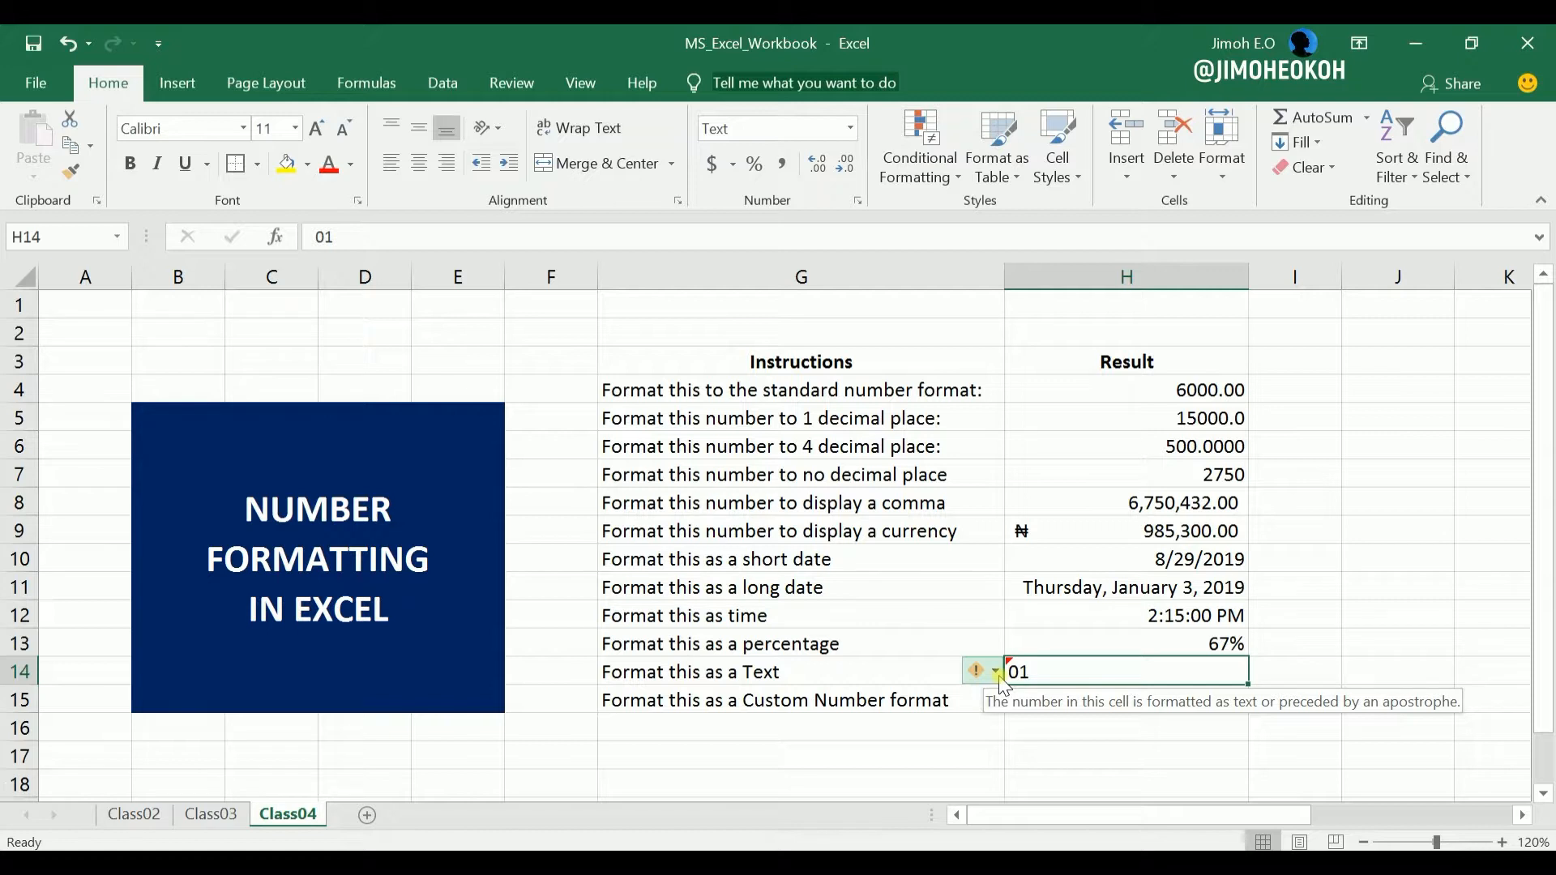
{"action": "left_click", "coordinate": [1000, 679]}
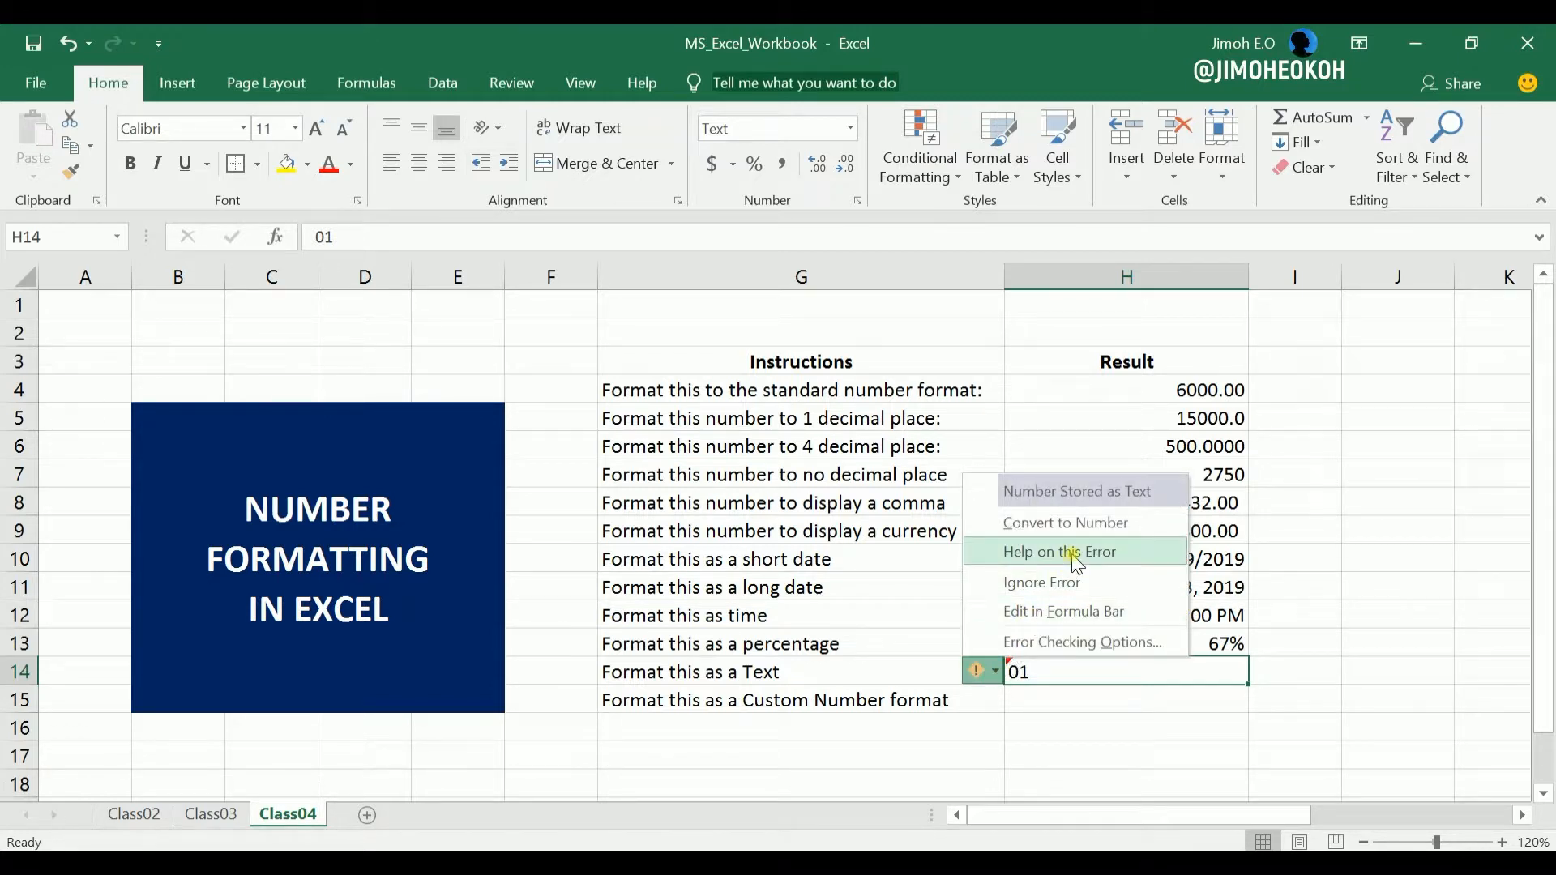
{"action": "left_click", "coordinate": [1072, 582]}
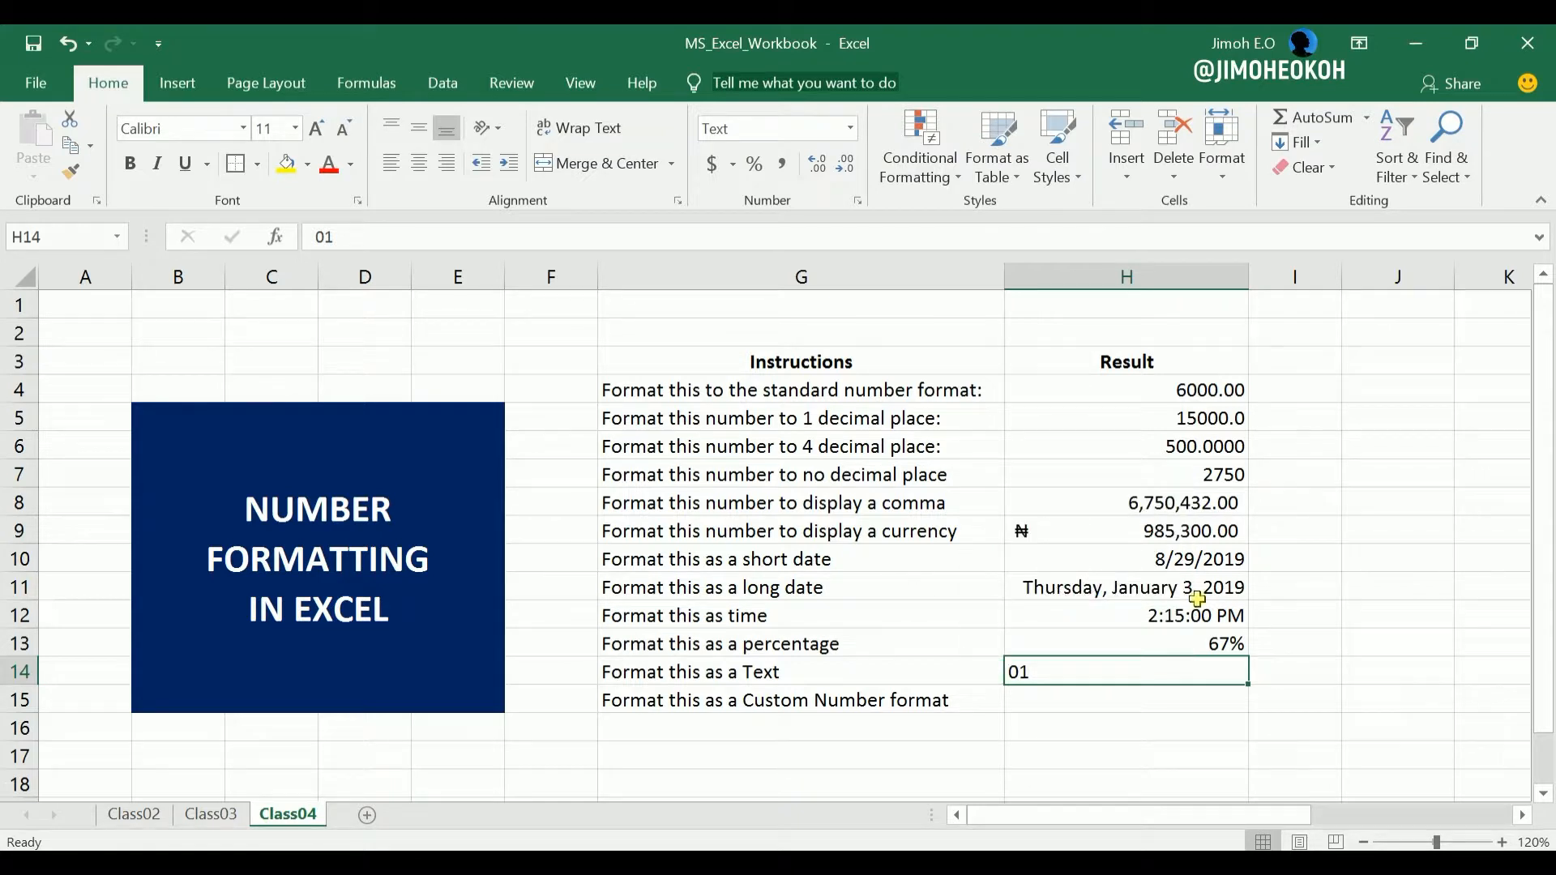
Right-align the Text-formatted cell H14 and replace its value with 02.
{"action": "left_click", "coordinate": [449, 175]}
{"action": "left_click", "coordinate": [1101, 712]}
{"action": "left_click", "coordinate": [1172, 675]}
{"action": "type", "text": "02"}
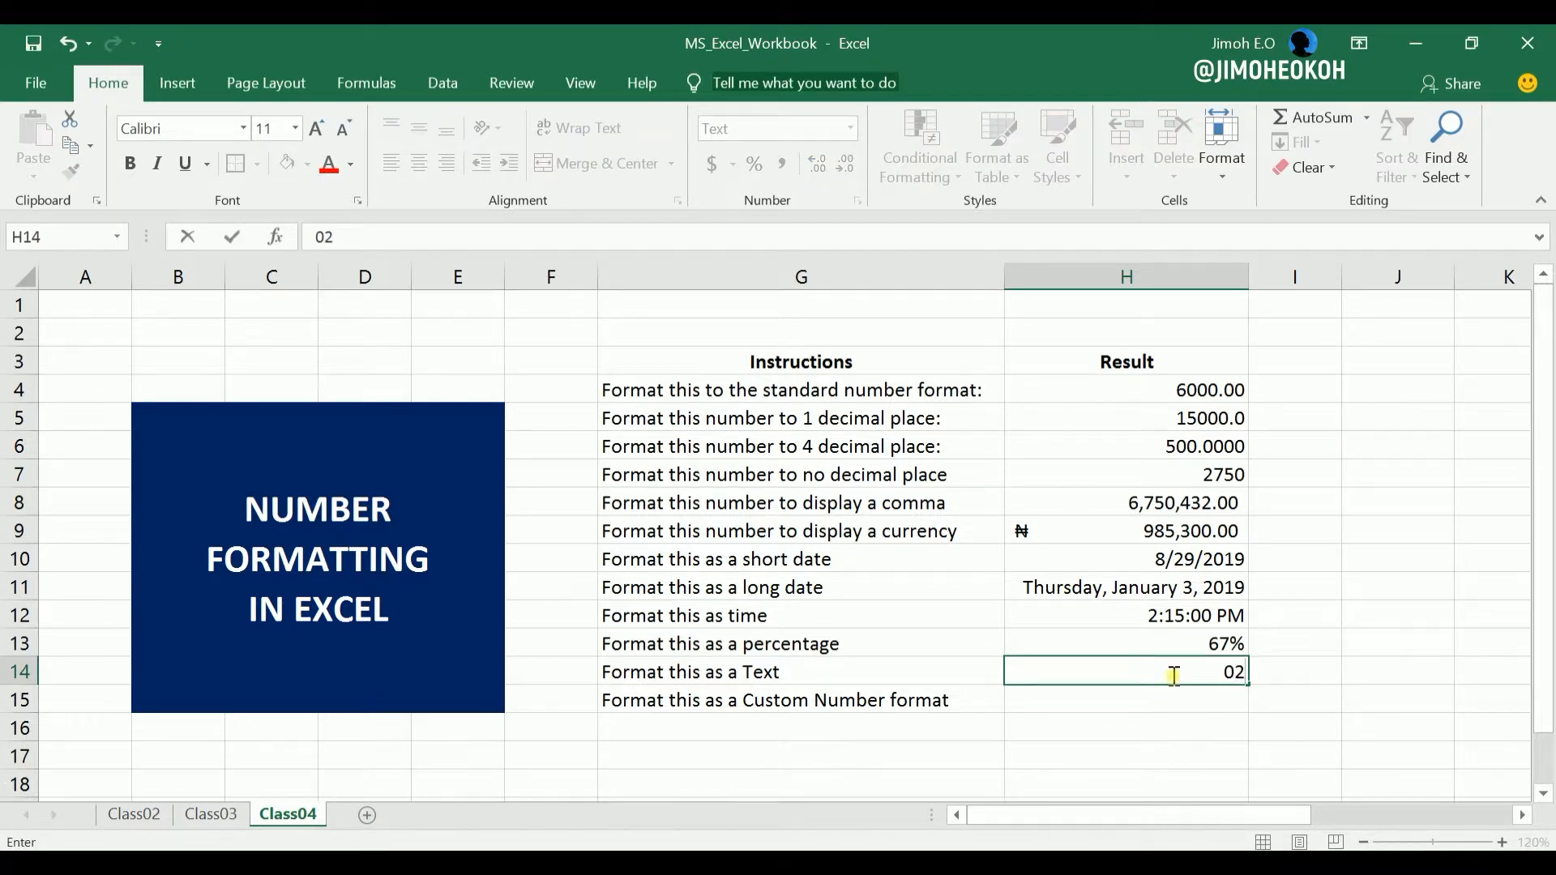
{"action": "key", "text": "Return"}
{"action": "left_click", "coordinate": [1199, 664]}
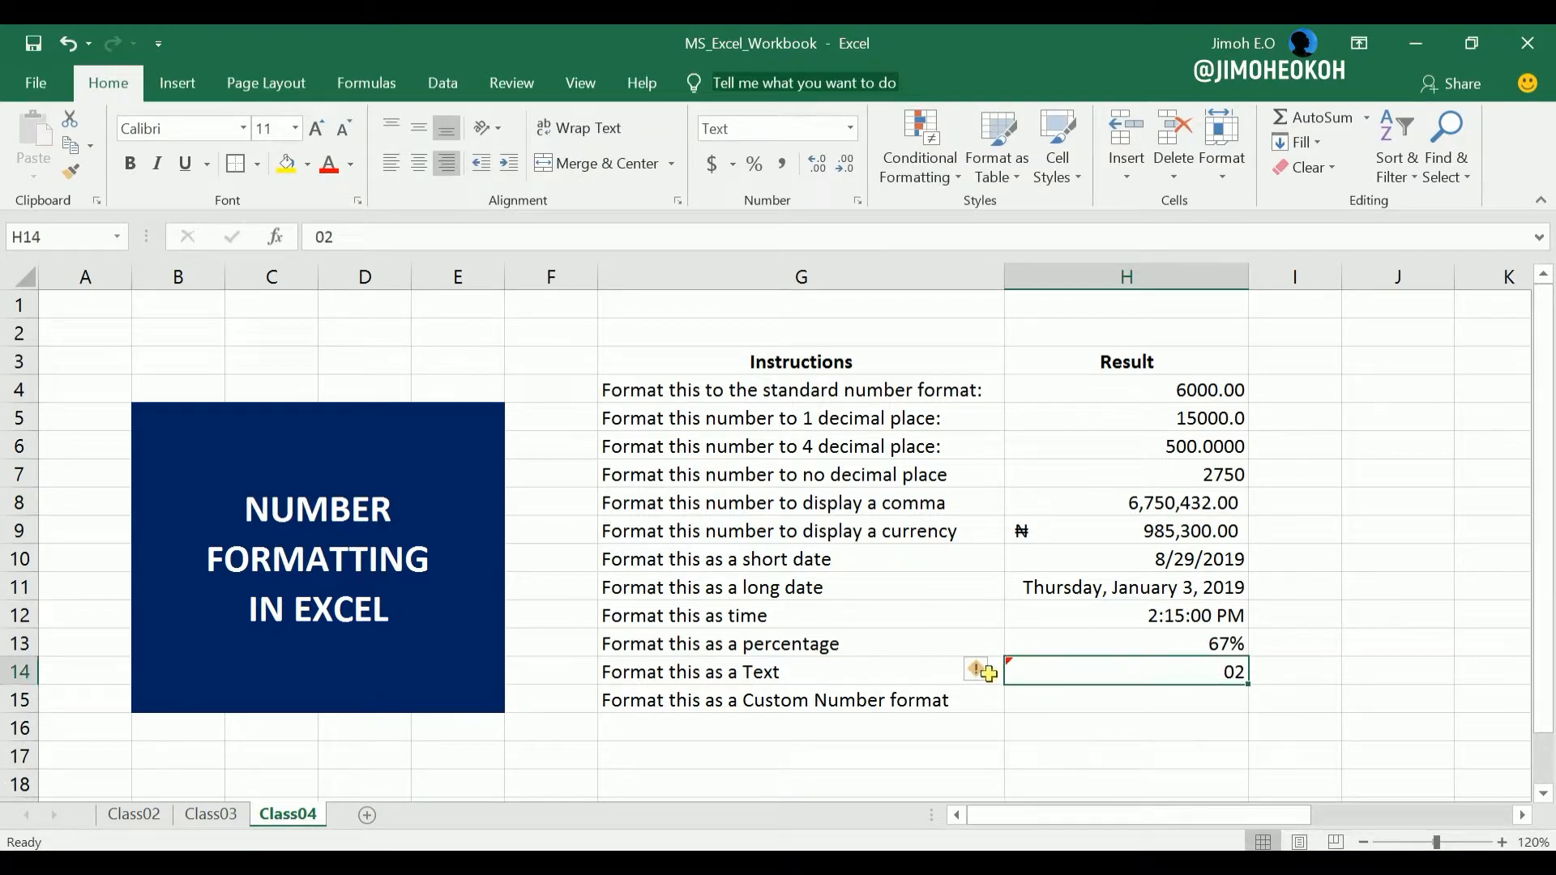
{"action": "left_click", "coordinate": [1173, 745]}
{"action": "left_click", "coordinate": [1216, 673]}
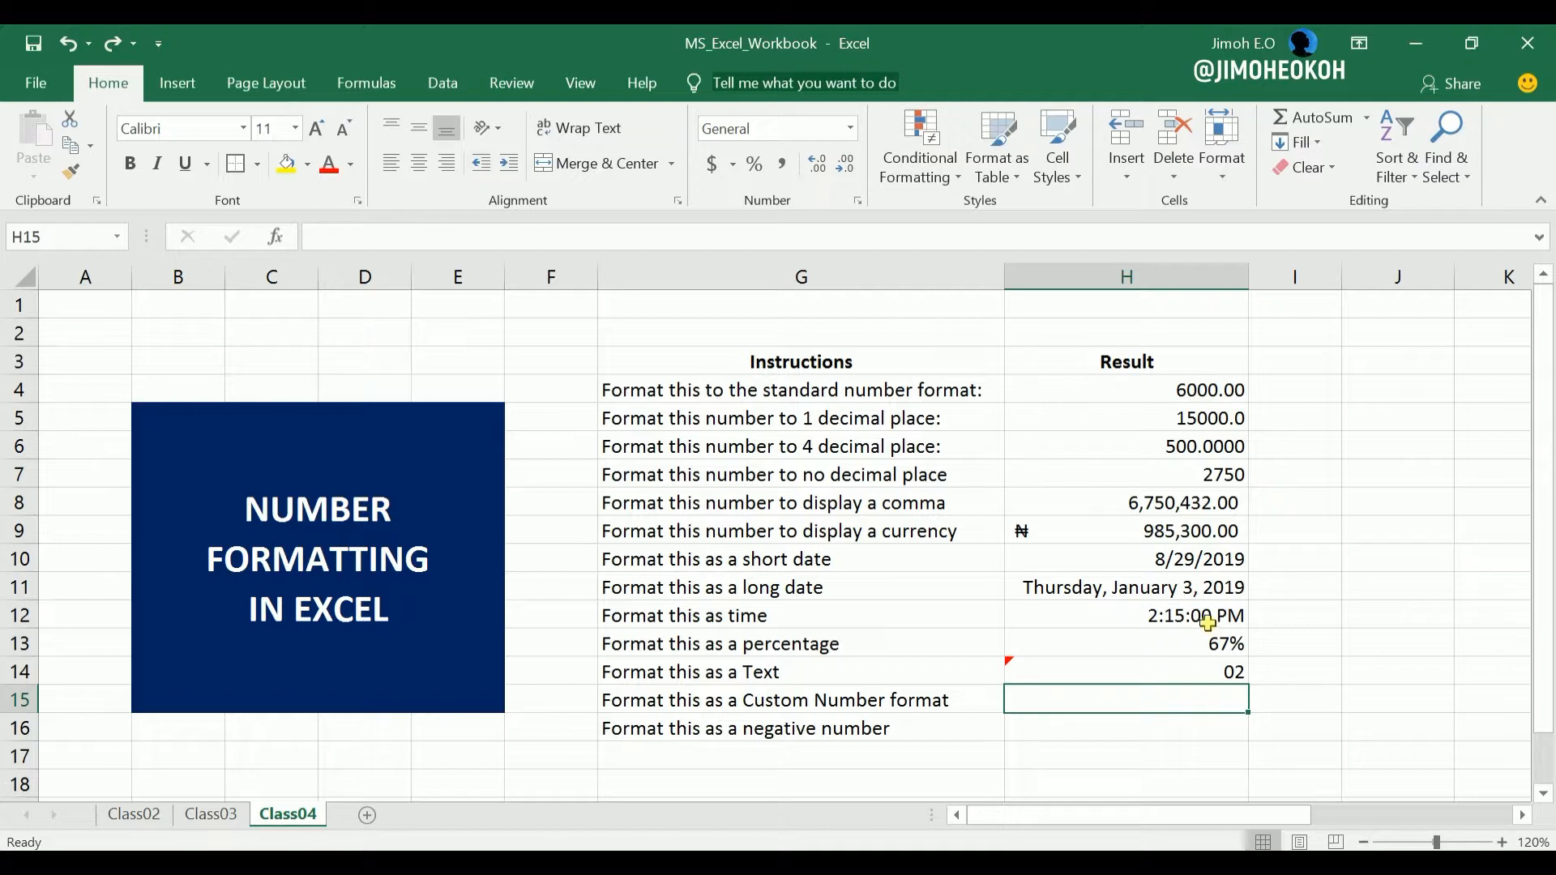
{"action": "left_click", "coordinate": [1157, 562]}
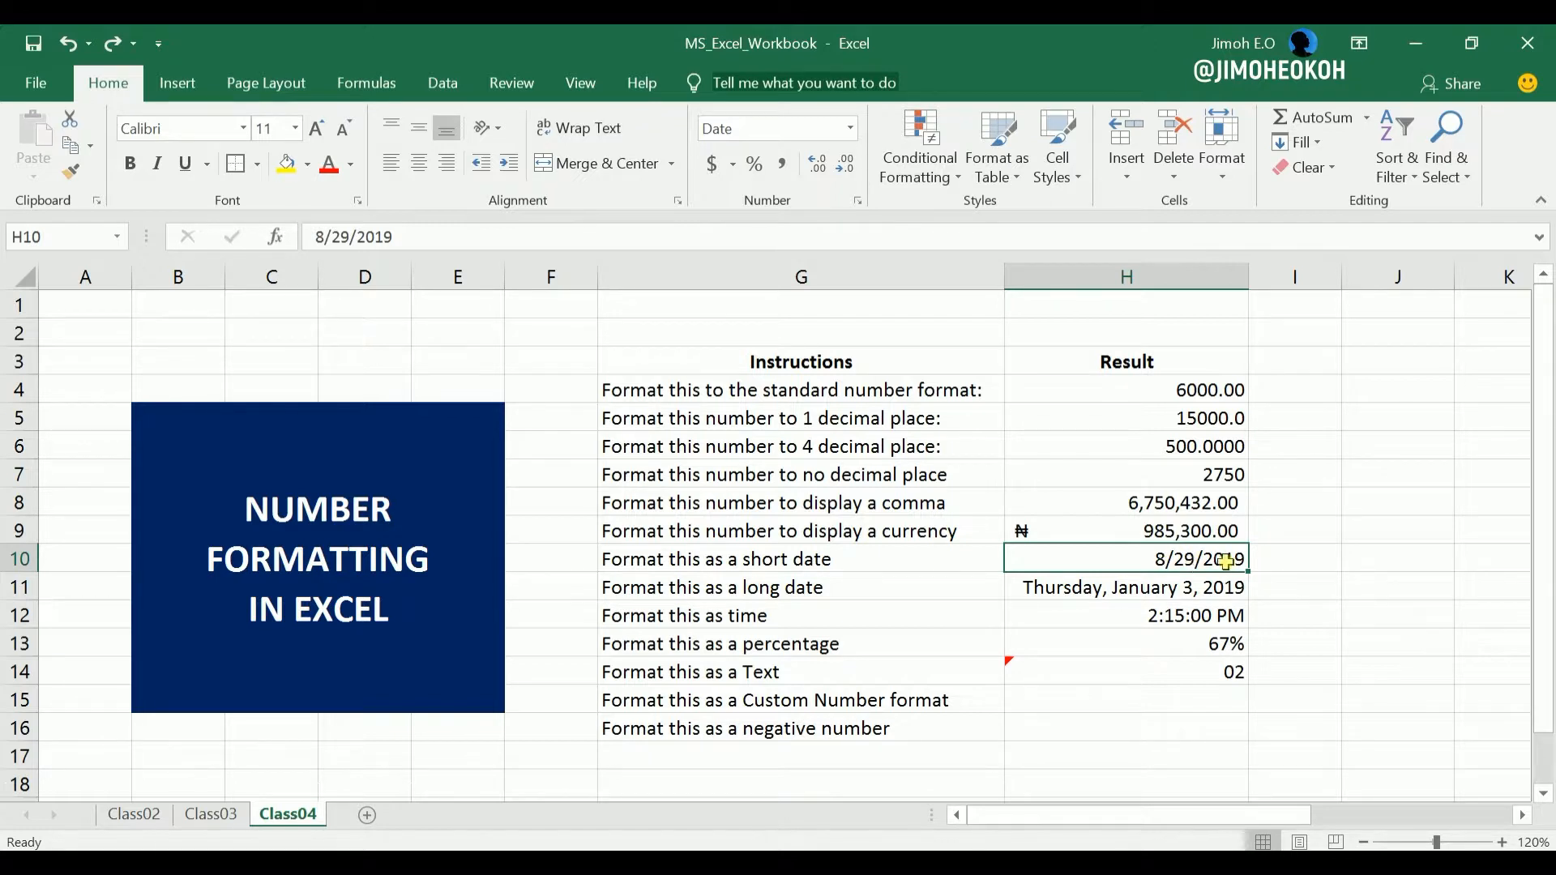
{"action": "left_click", "coordinate": [1143, 701]}
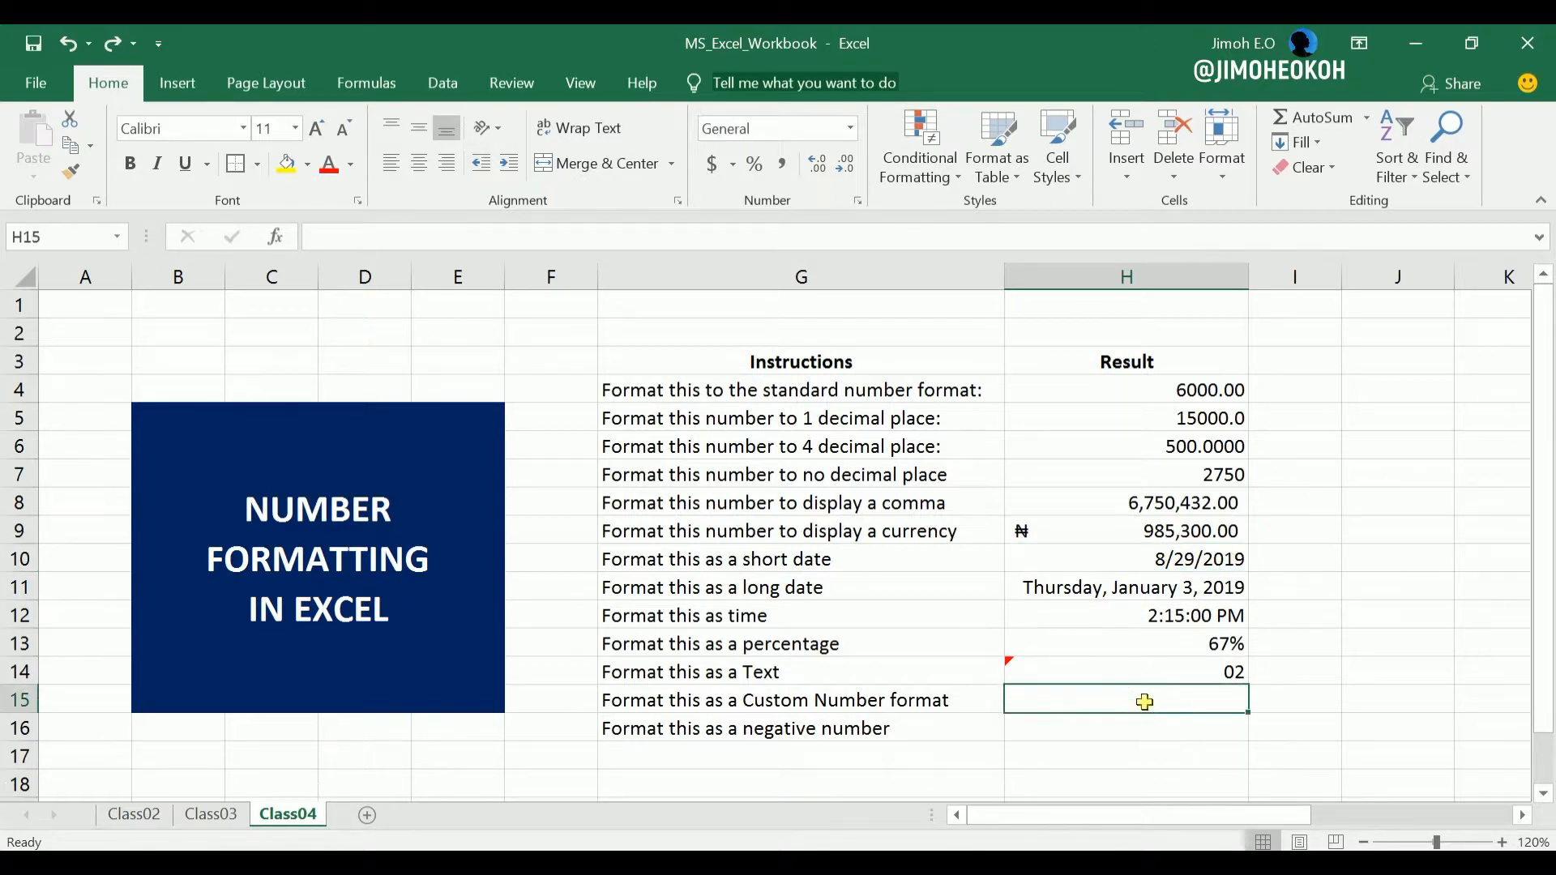
{"action": "left_click", "coordinate": [1191, 563]}
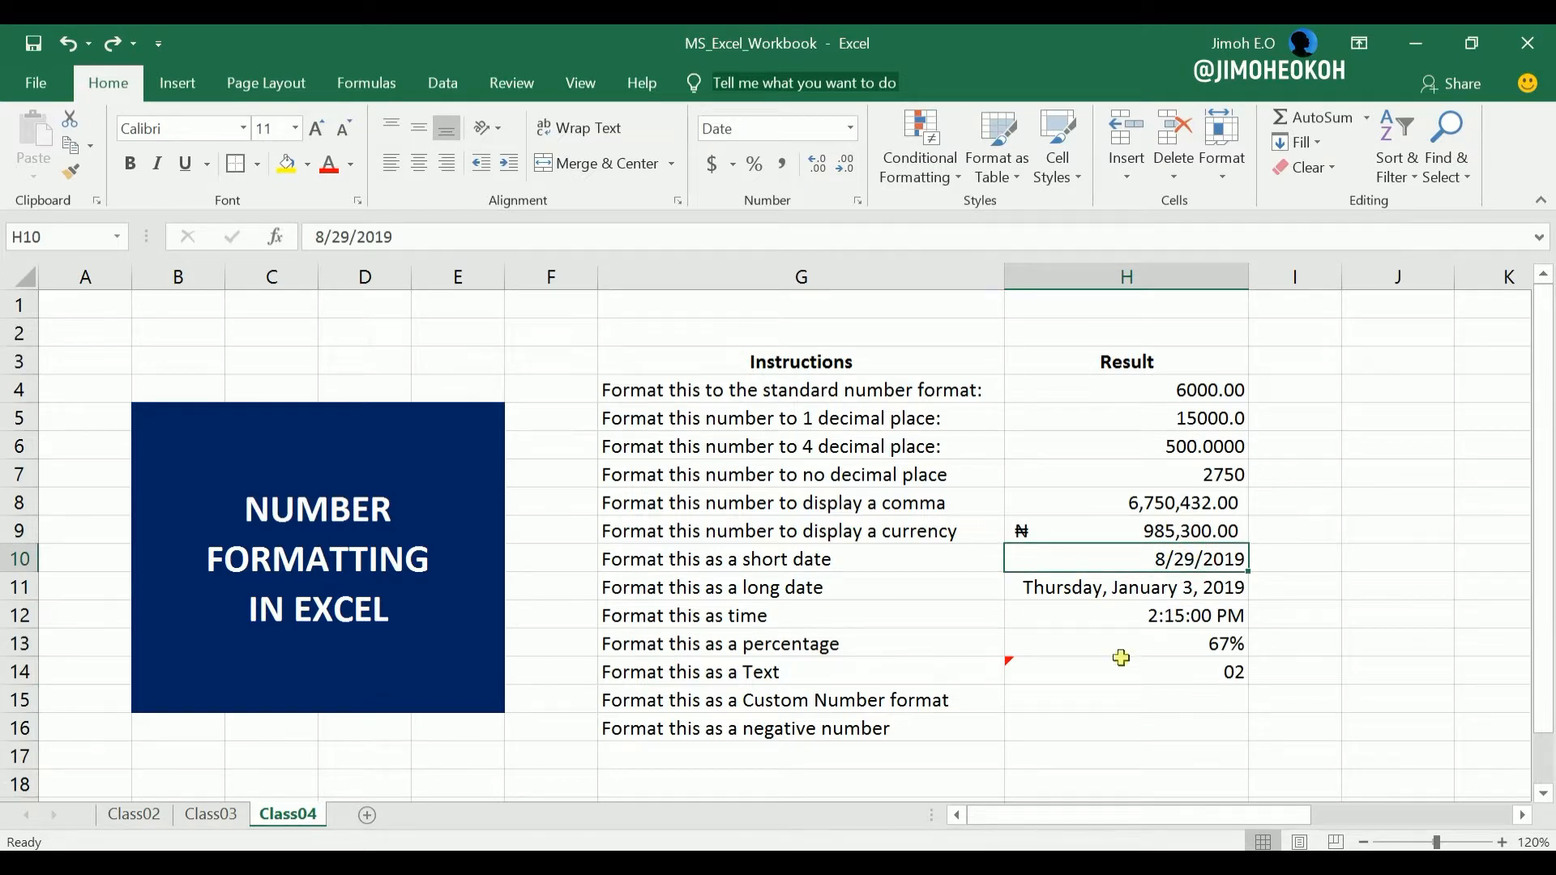
Enter 29 aug in cell H15, beside the custom number format instruction, and format the cell as Short Date.
{"action": "left_click", "coordinate": [1030, 700]}
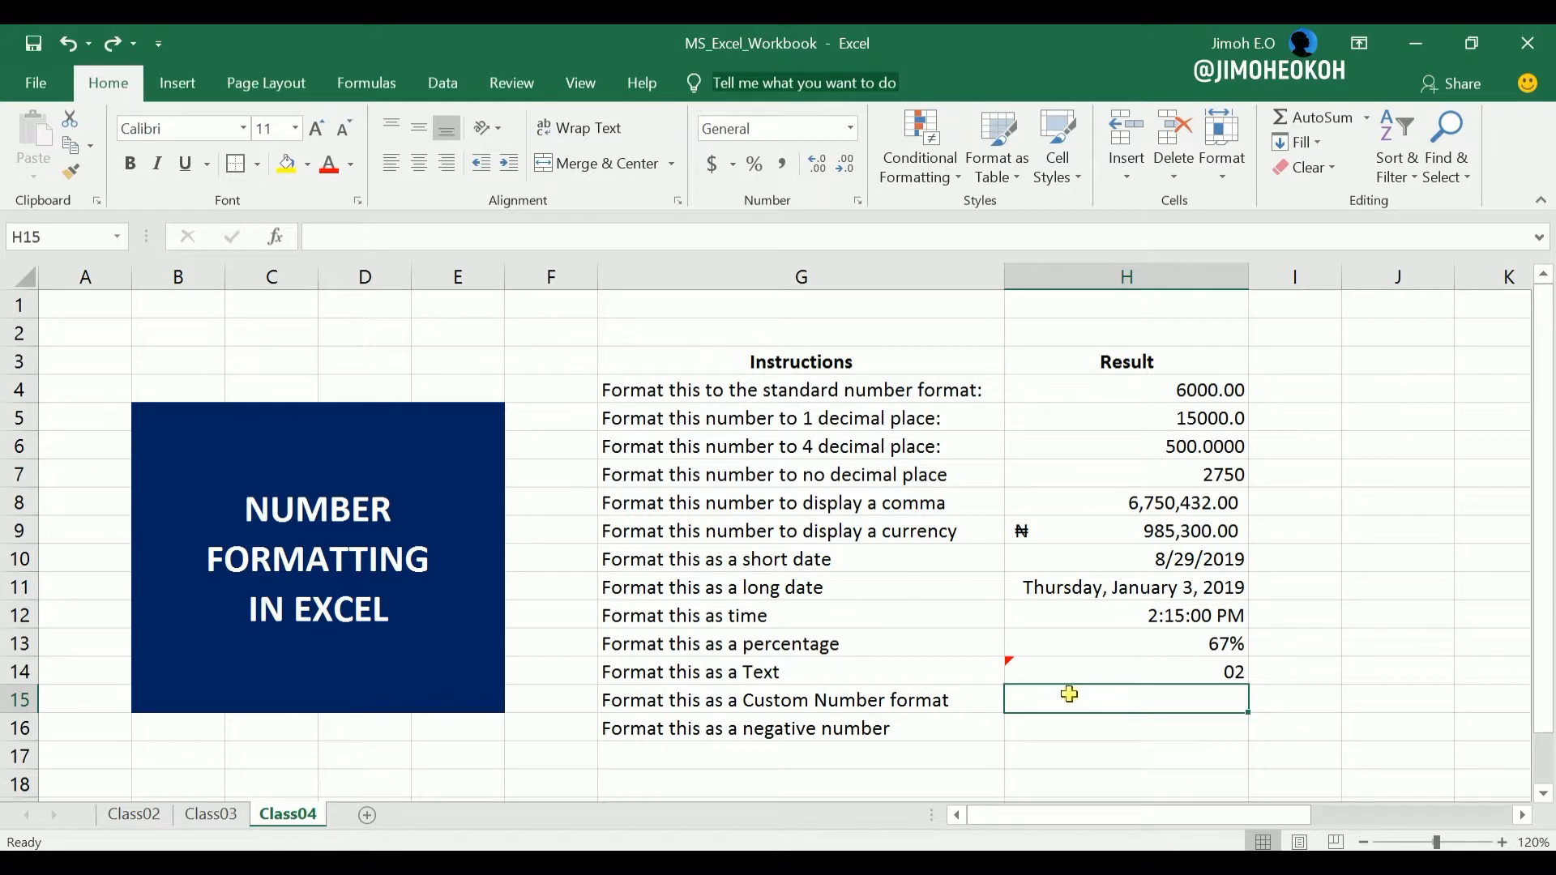
{"action": "type", "text": "29 aug"}
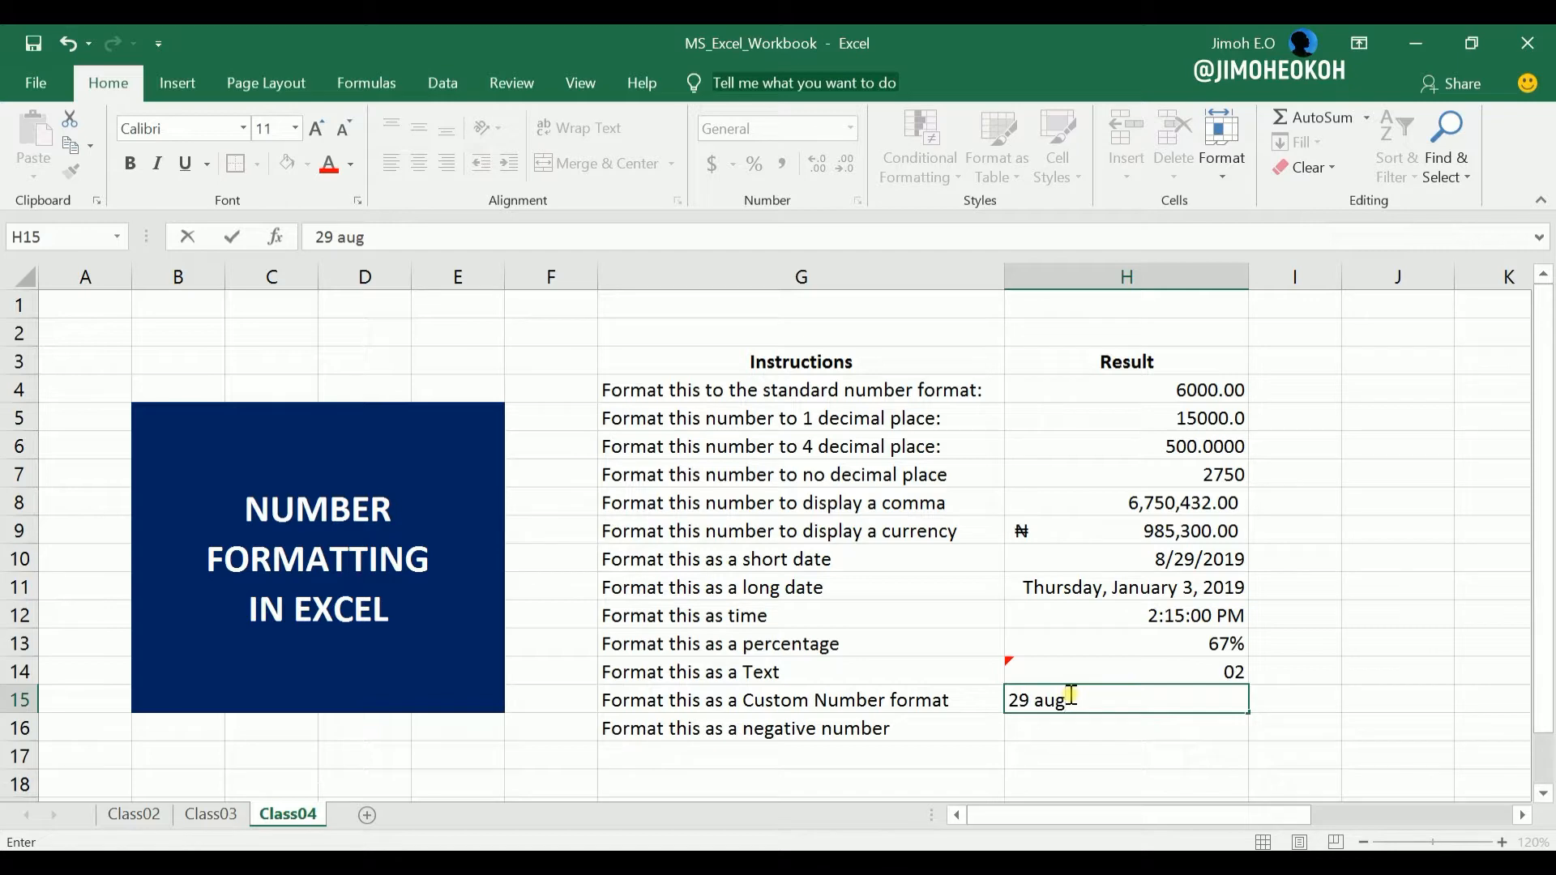
{"action": "key", "text": "Return"}
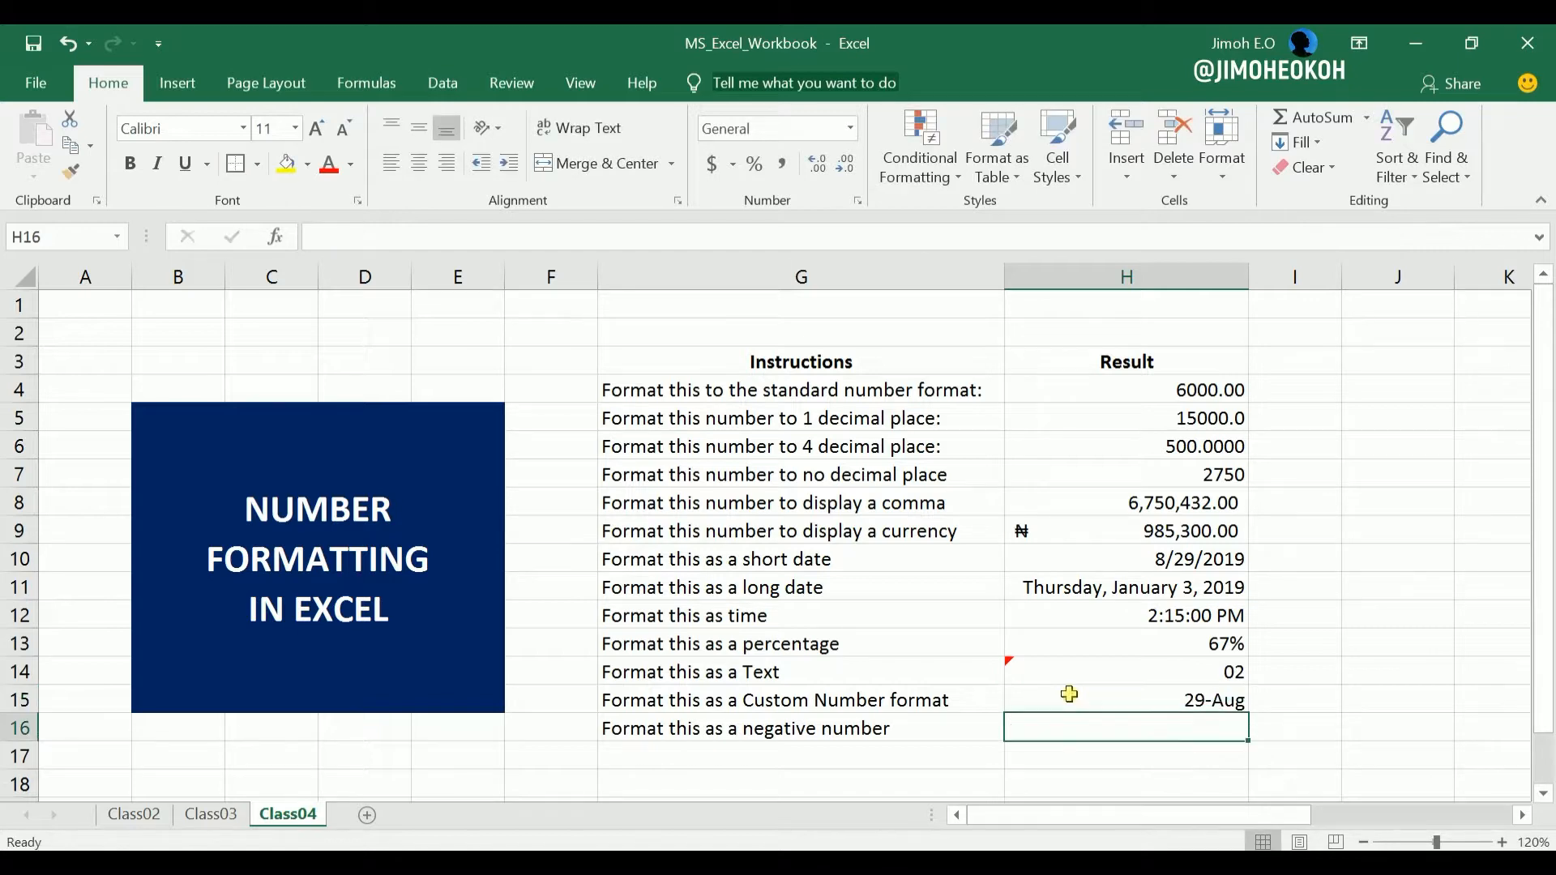
{"action": "left_click", "coordinate": [1211, 699]}
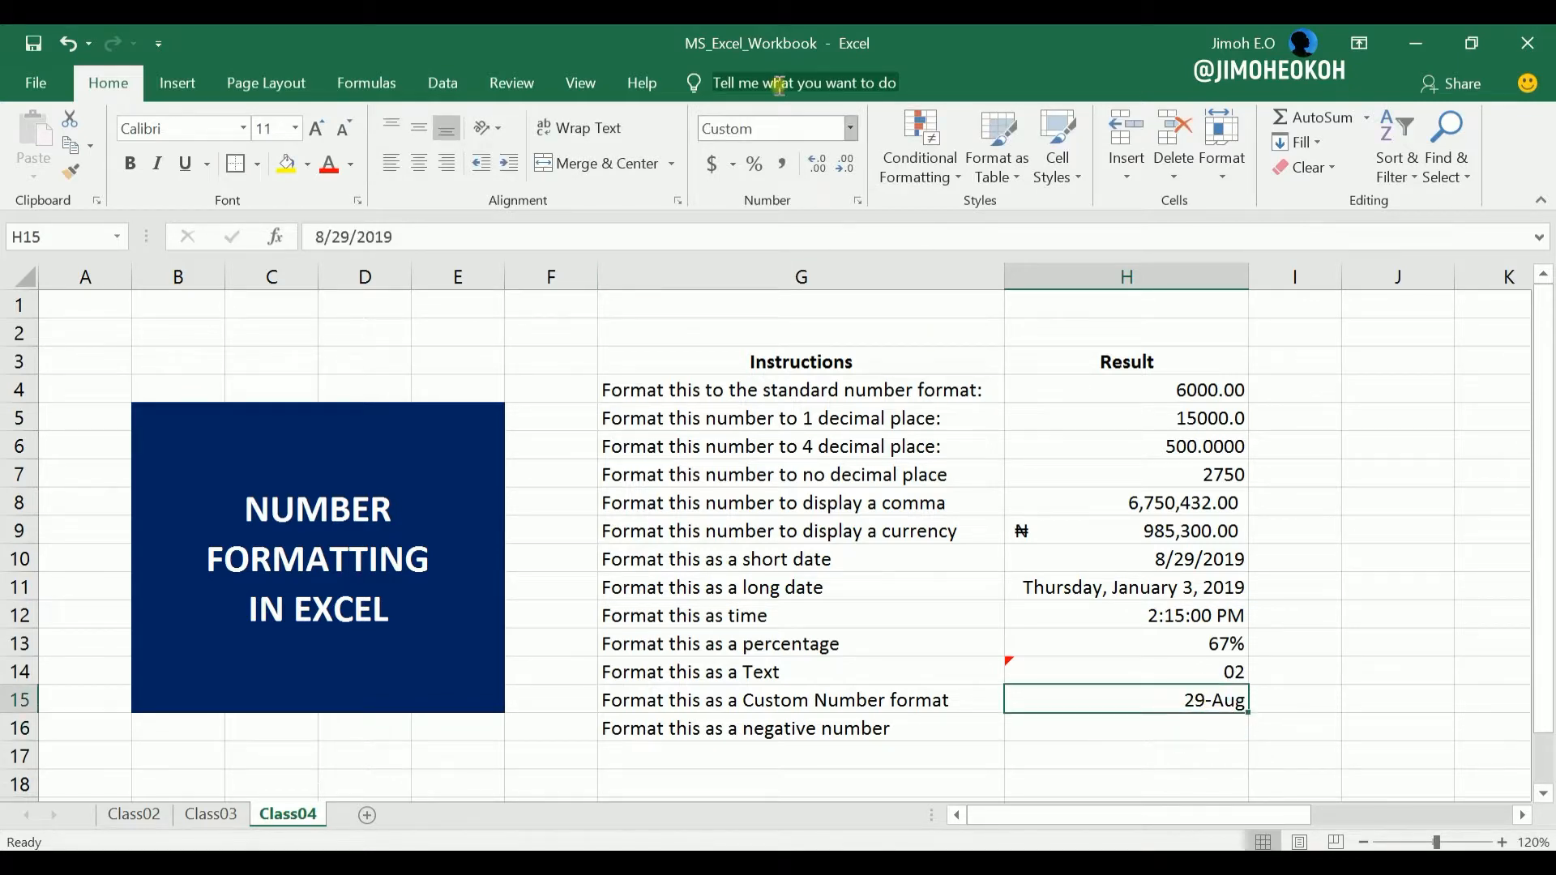
{"action": "left_click", "coordinate": [848, 130]}
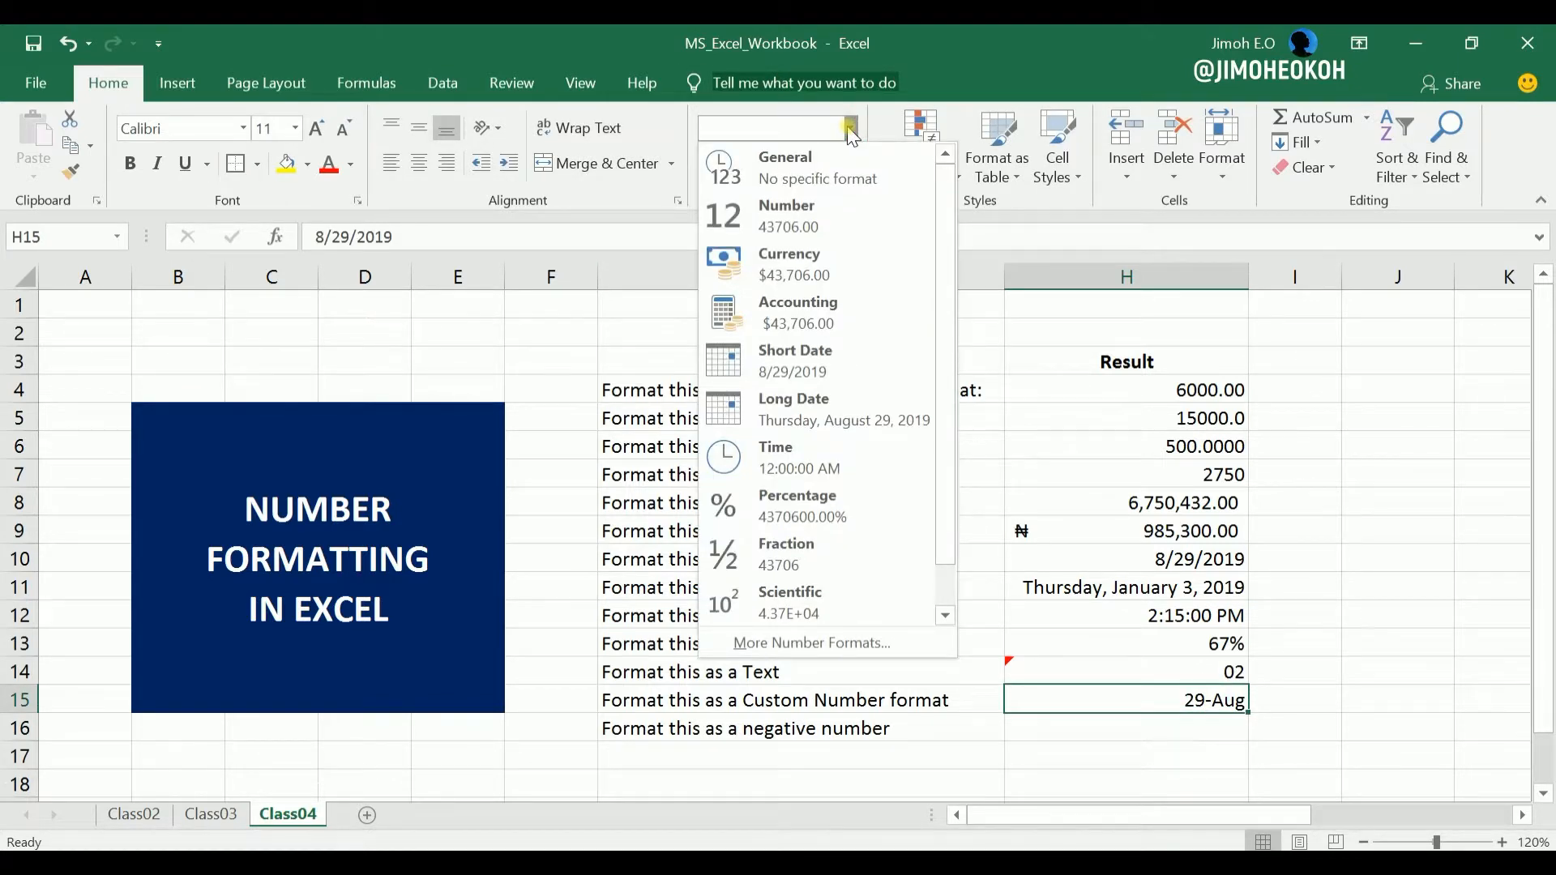
{"action": "left_click", "coordinate": [822, 357]}
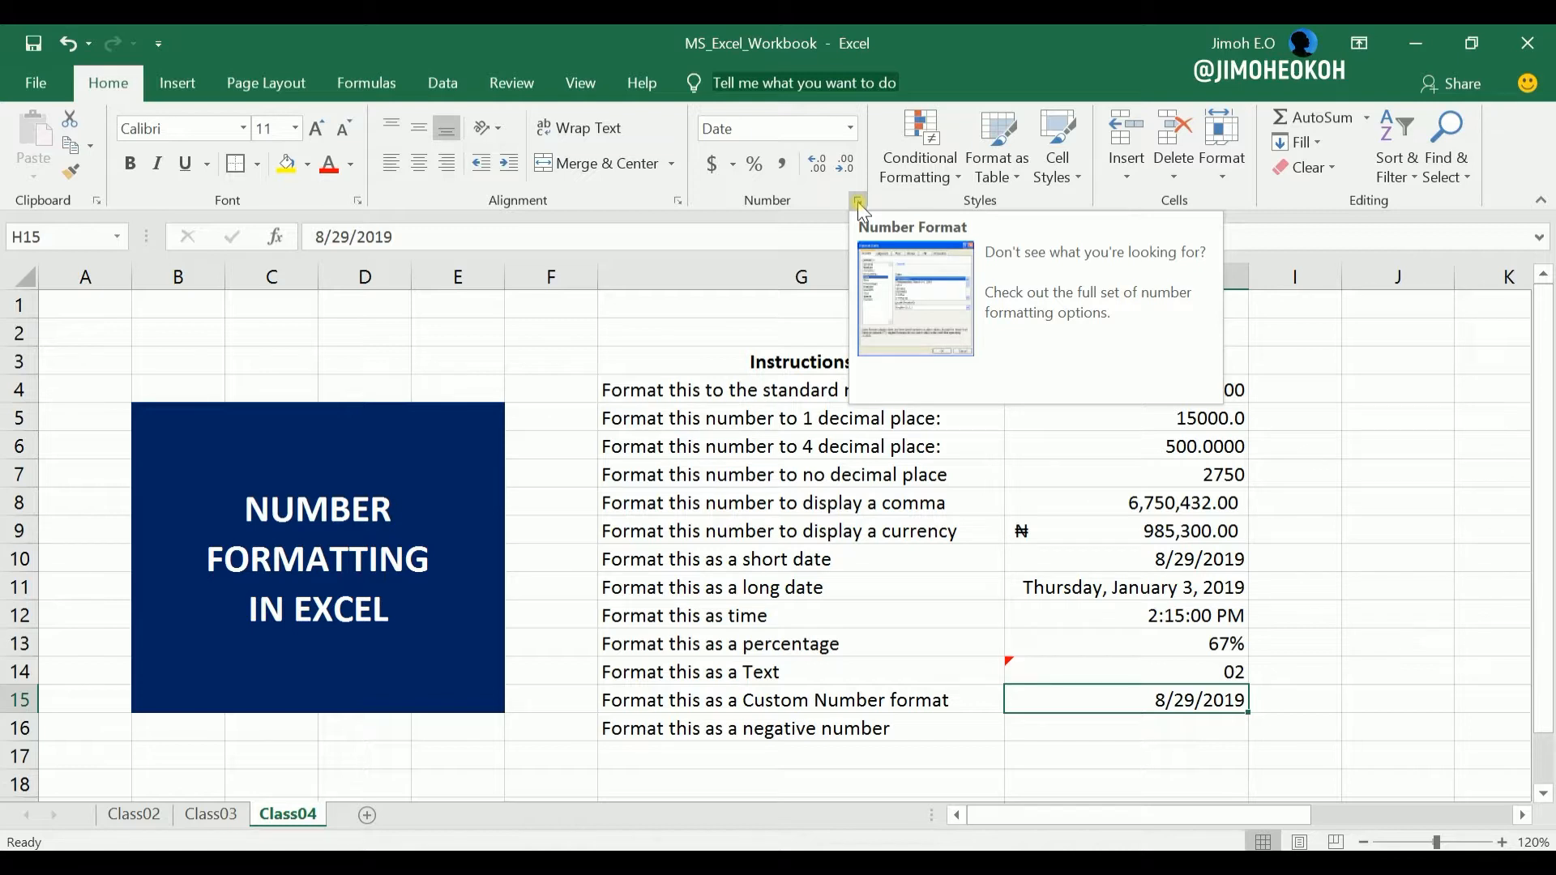
Apply a custom number format to cell H15 that puts the day before the month, using the code d/m/yyyy.
{"action": "left_click", "coordinate": [850, 128]}
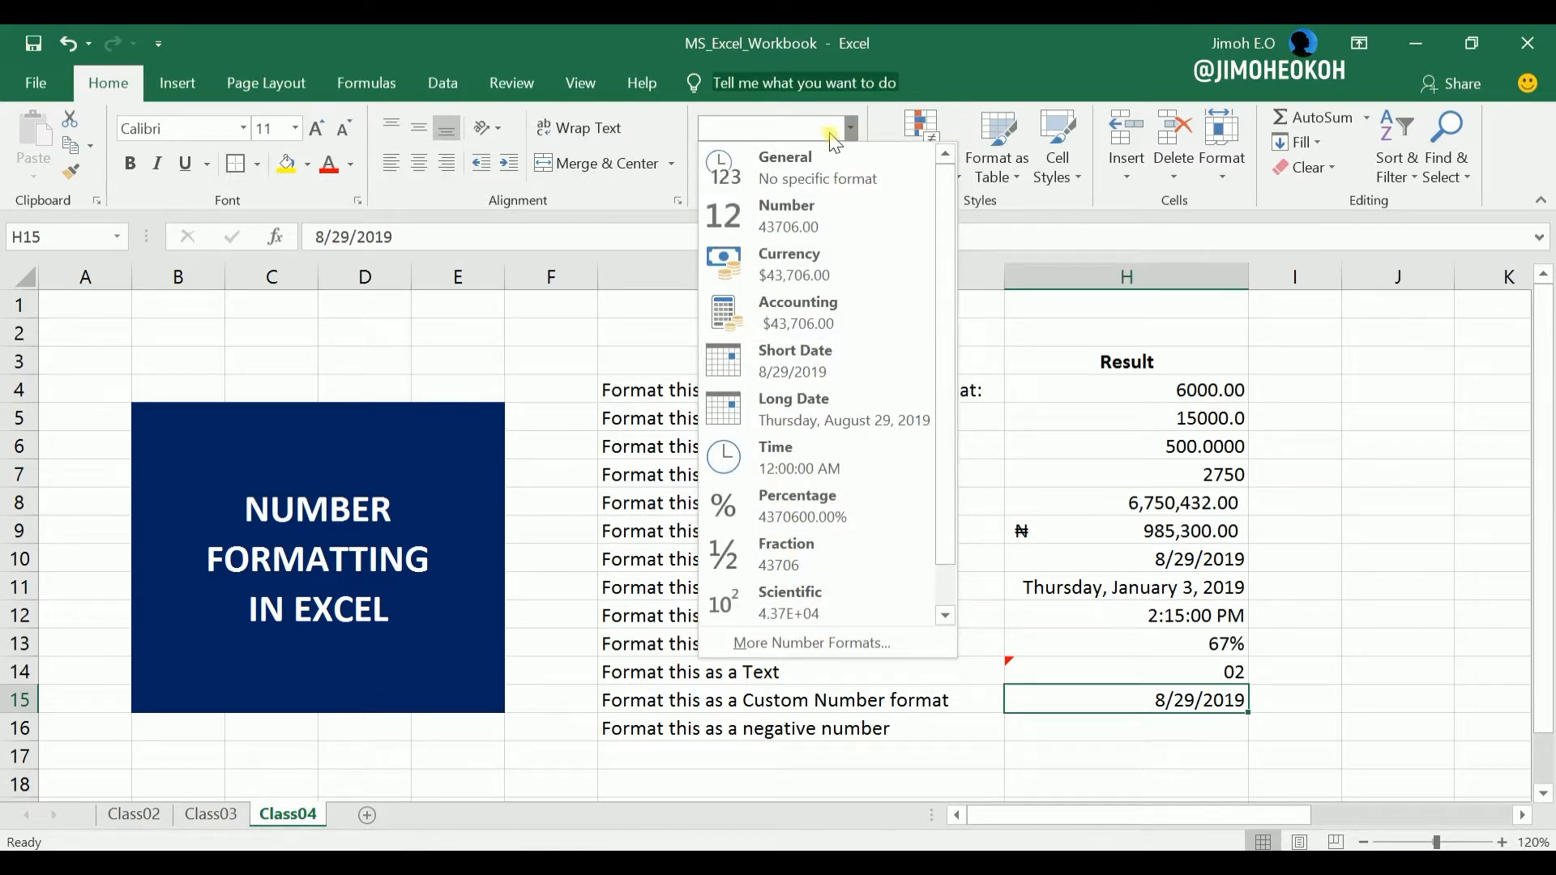
{"action": "left_click", "coordinate": [849, 128]}
{"action": "left_click", "coordinate": [859, 203]}
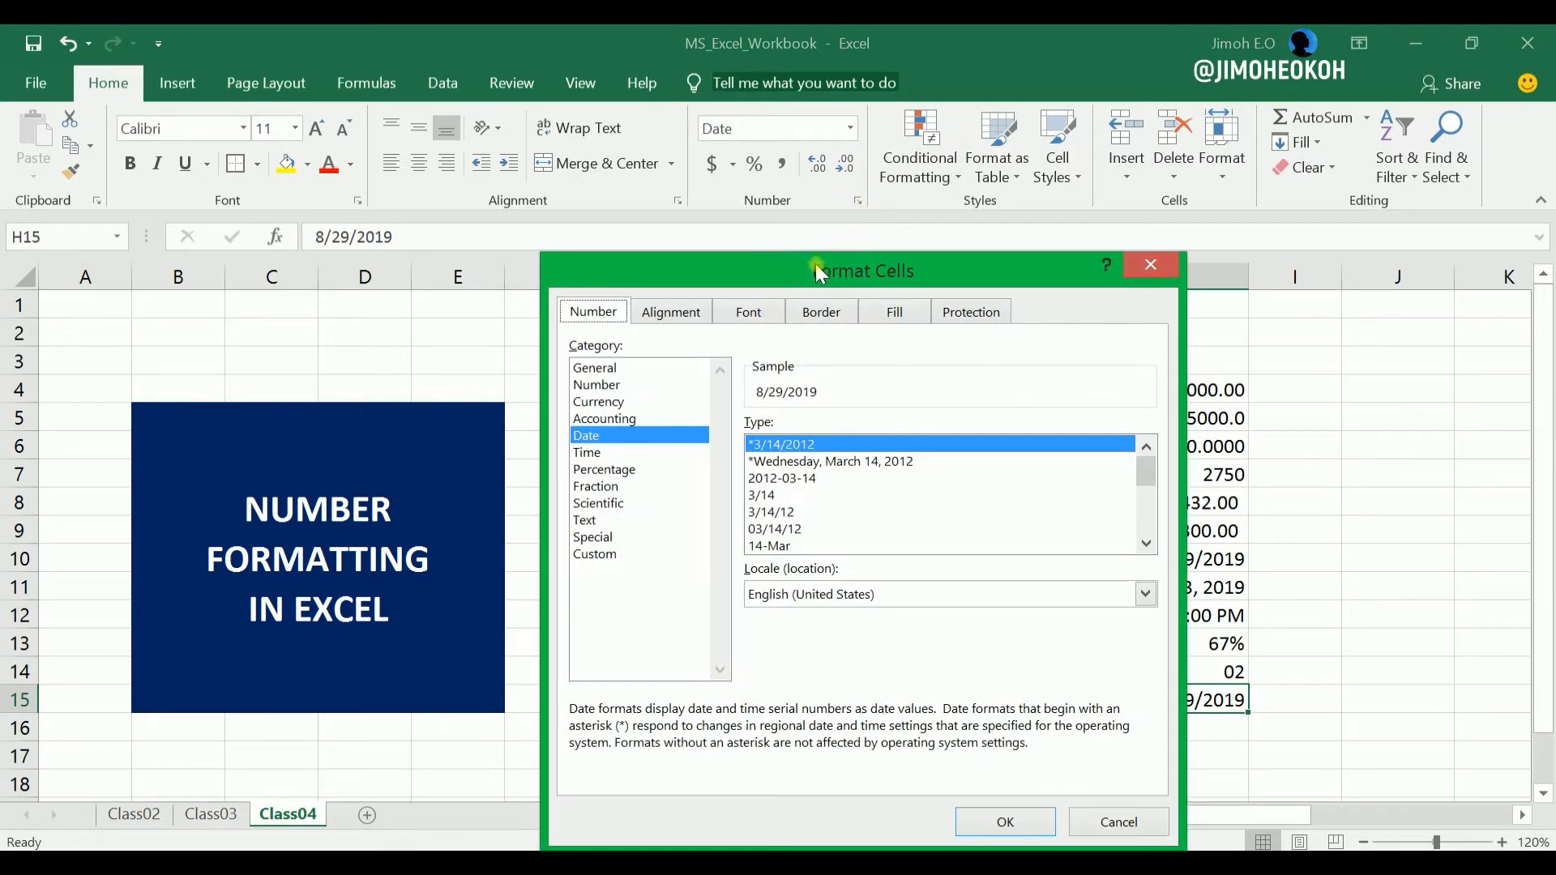
{"action": "left_click_drag", "start_coordinate": [790, 260], "coordinate": [792, 230]}
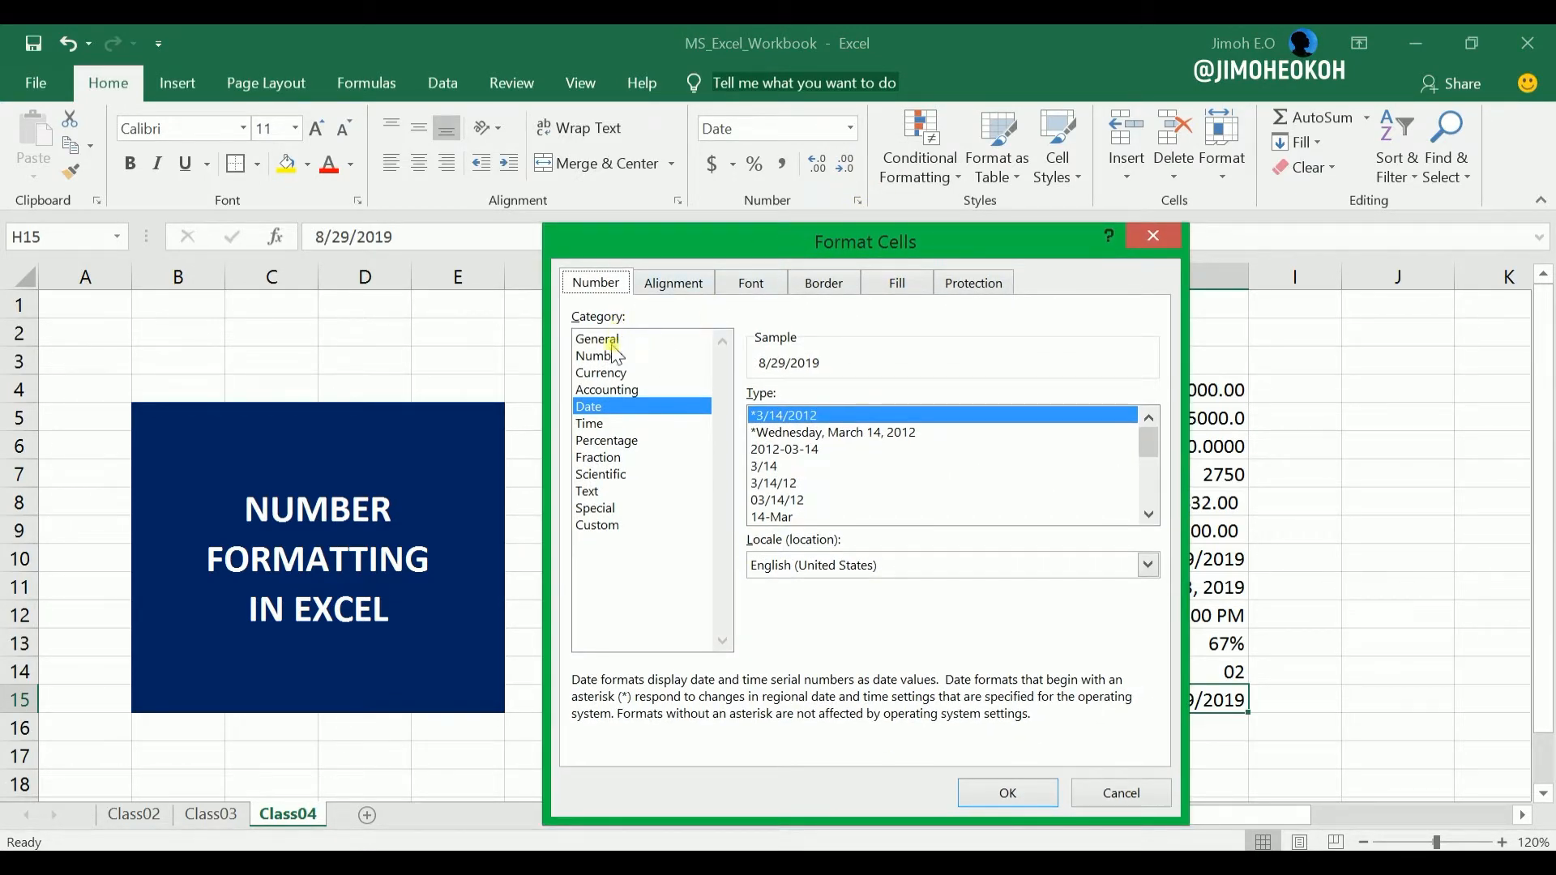
{"action": "left_click", "coordinate": [597, 525]}
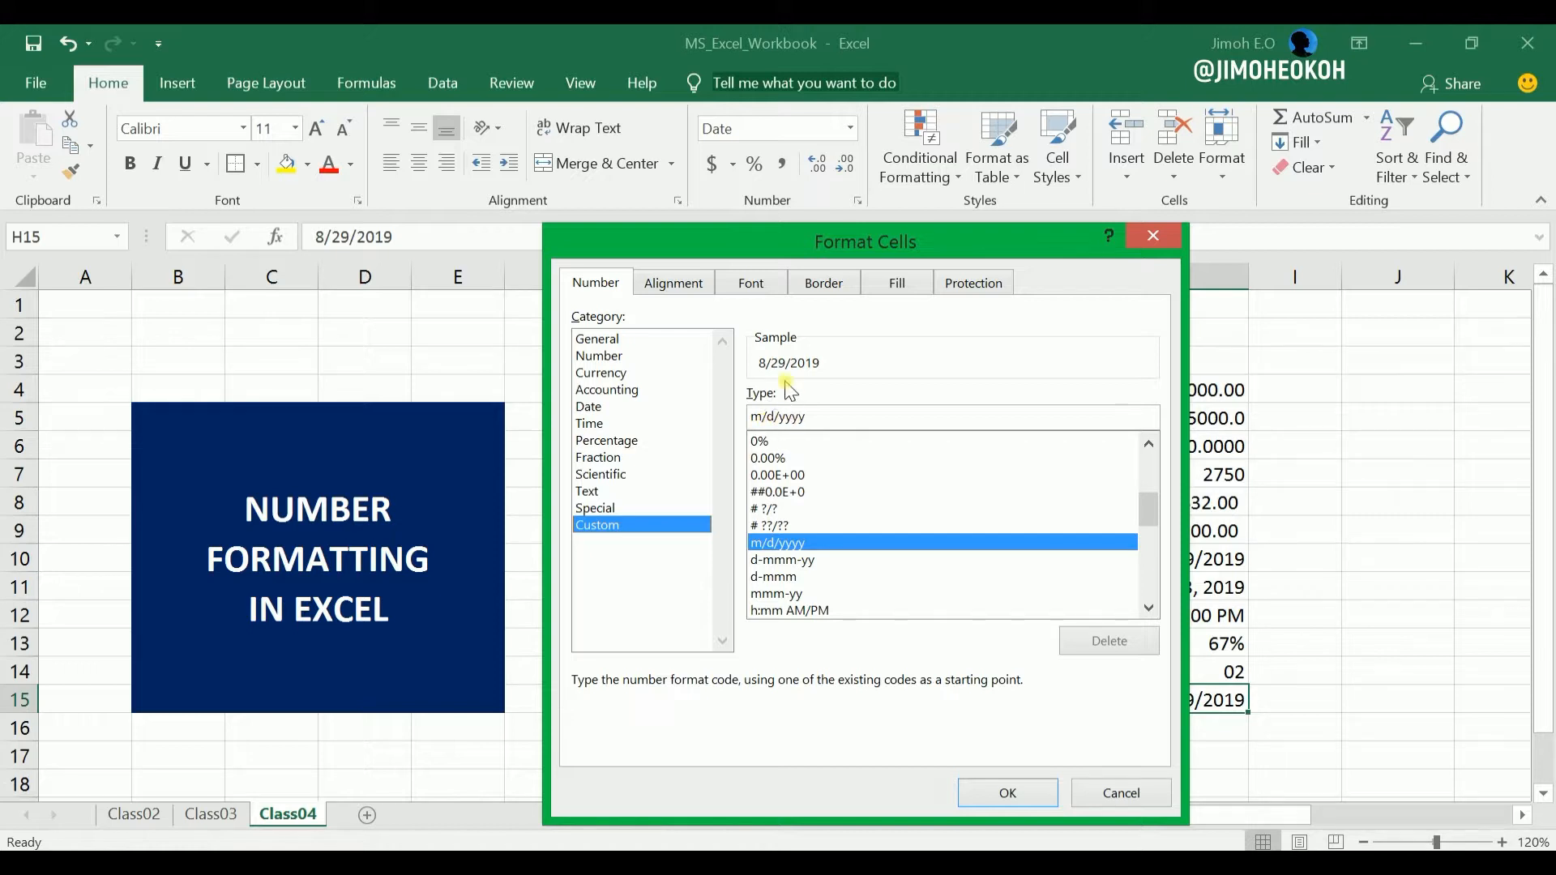
{"action": "left_click_drag", "start_coordinate": [852, 239], "coordinate": [672, 153]}
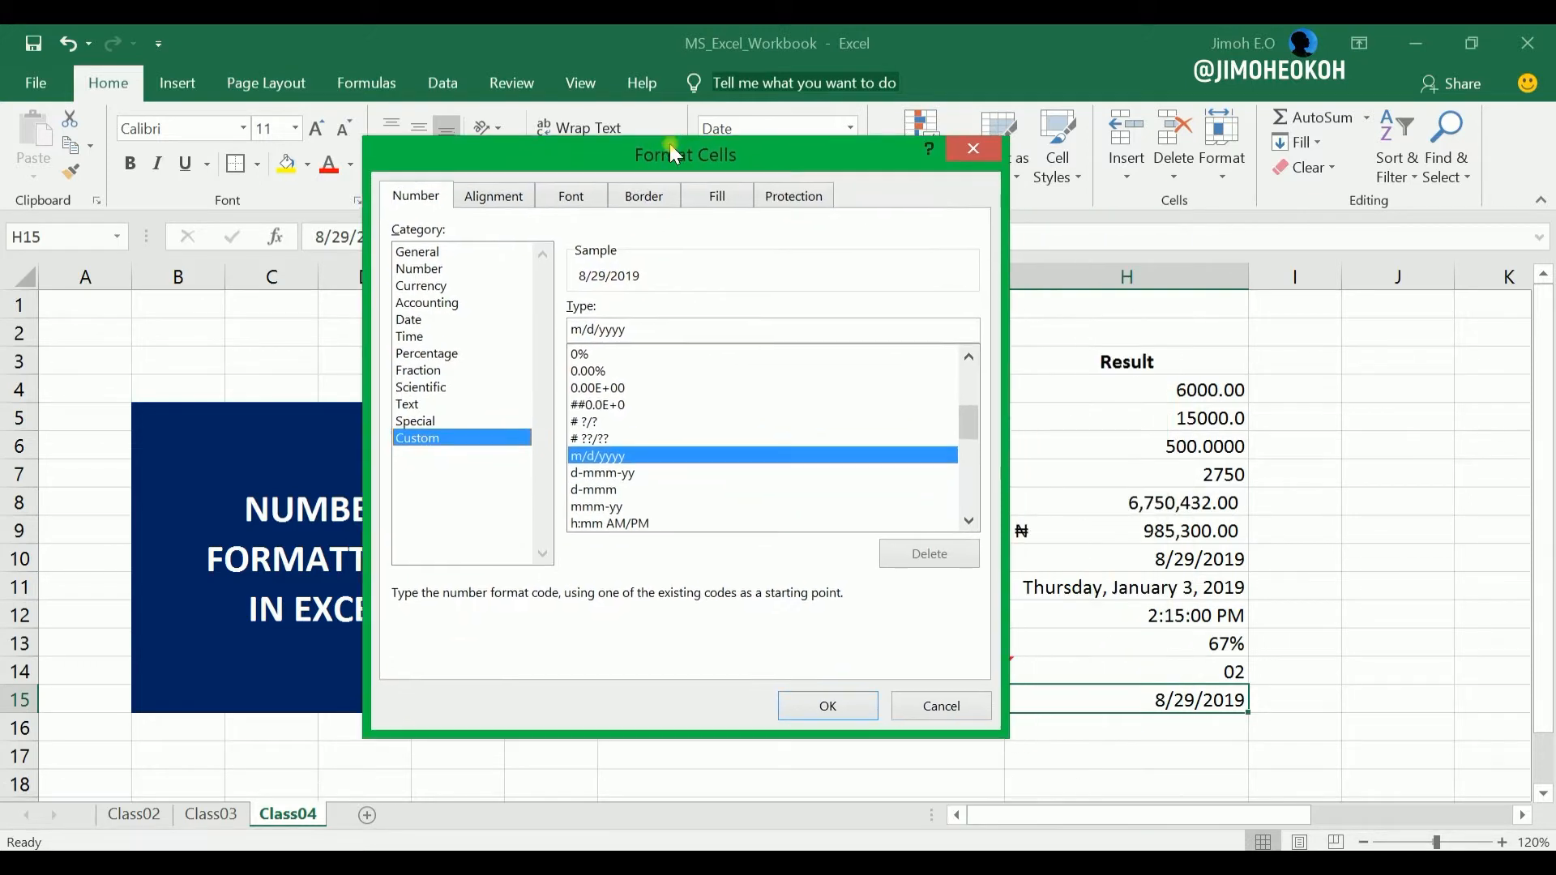
{"action": "left_click", "coordinate": [582, 331]}
{"action": "key", "text": "BackSpace"}
{"action": "type", "text": "d"}
{"action": "left_click", "coordinate": [592, 329]}
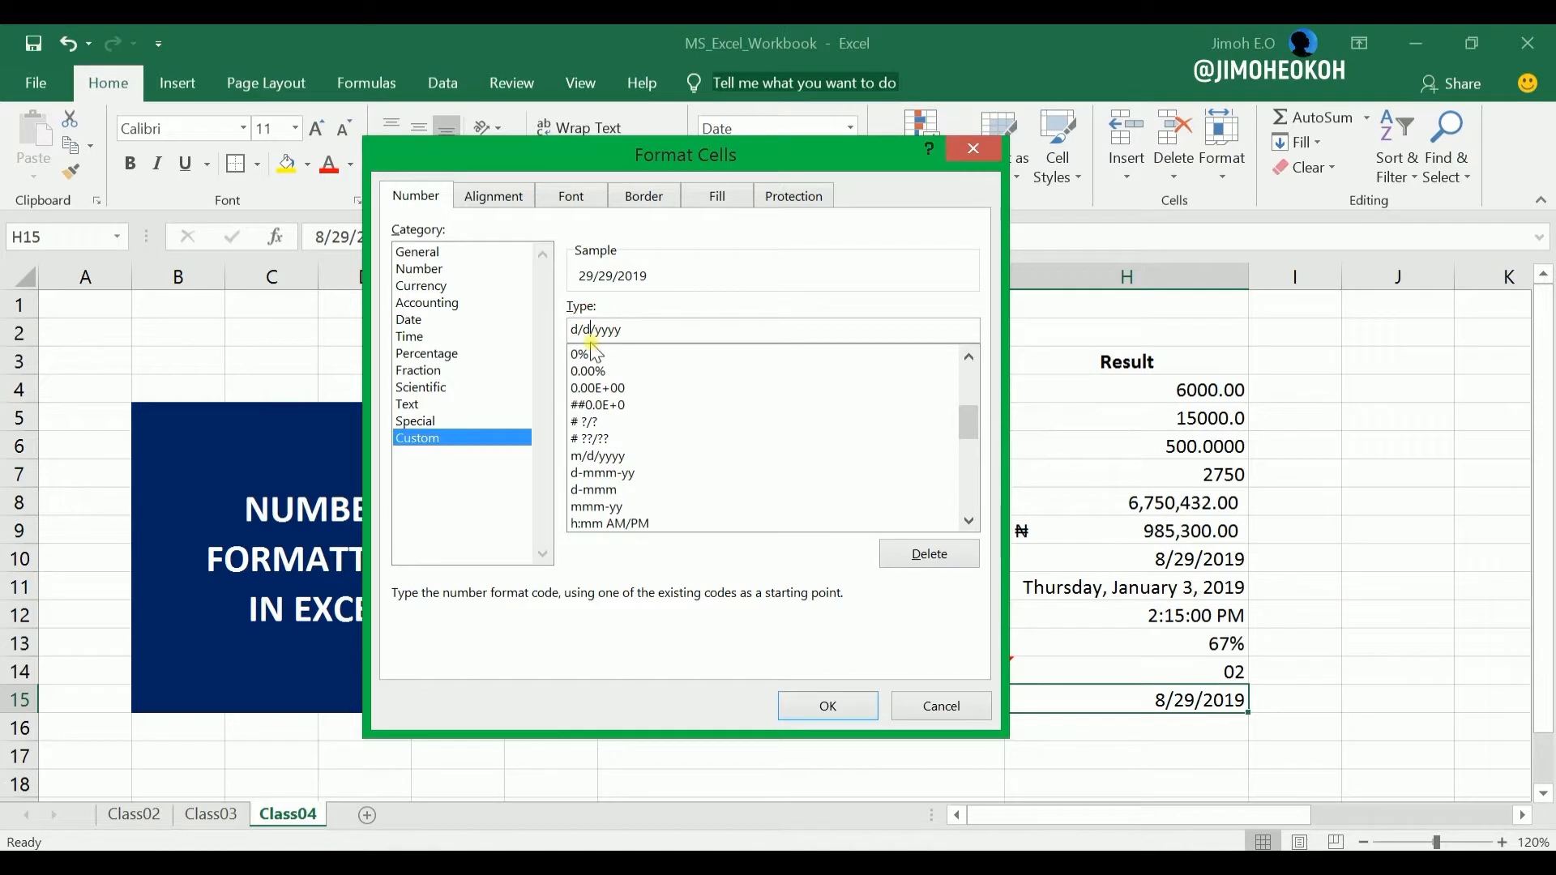
{"action": "key", "text": "BackSpace"}
{"action": "type", "text": "m"}
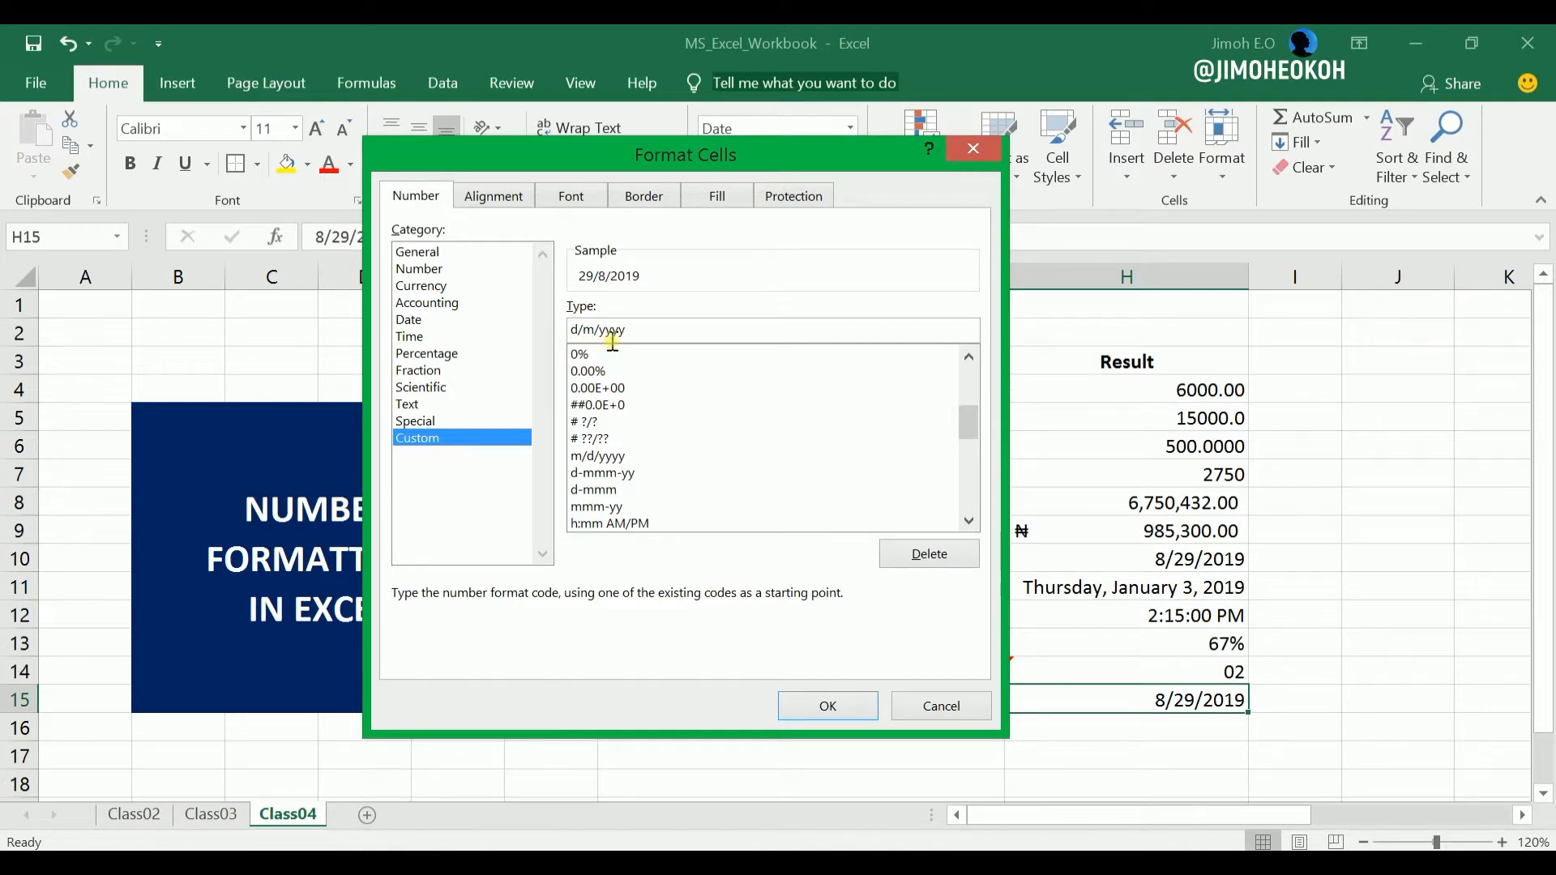
{"action": "left_click", "coordinate": [831, 707]}
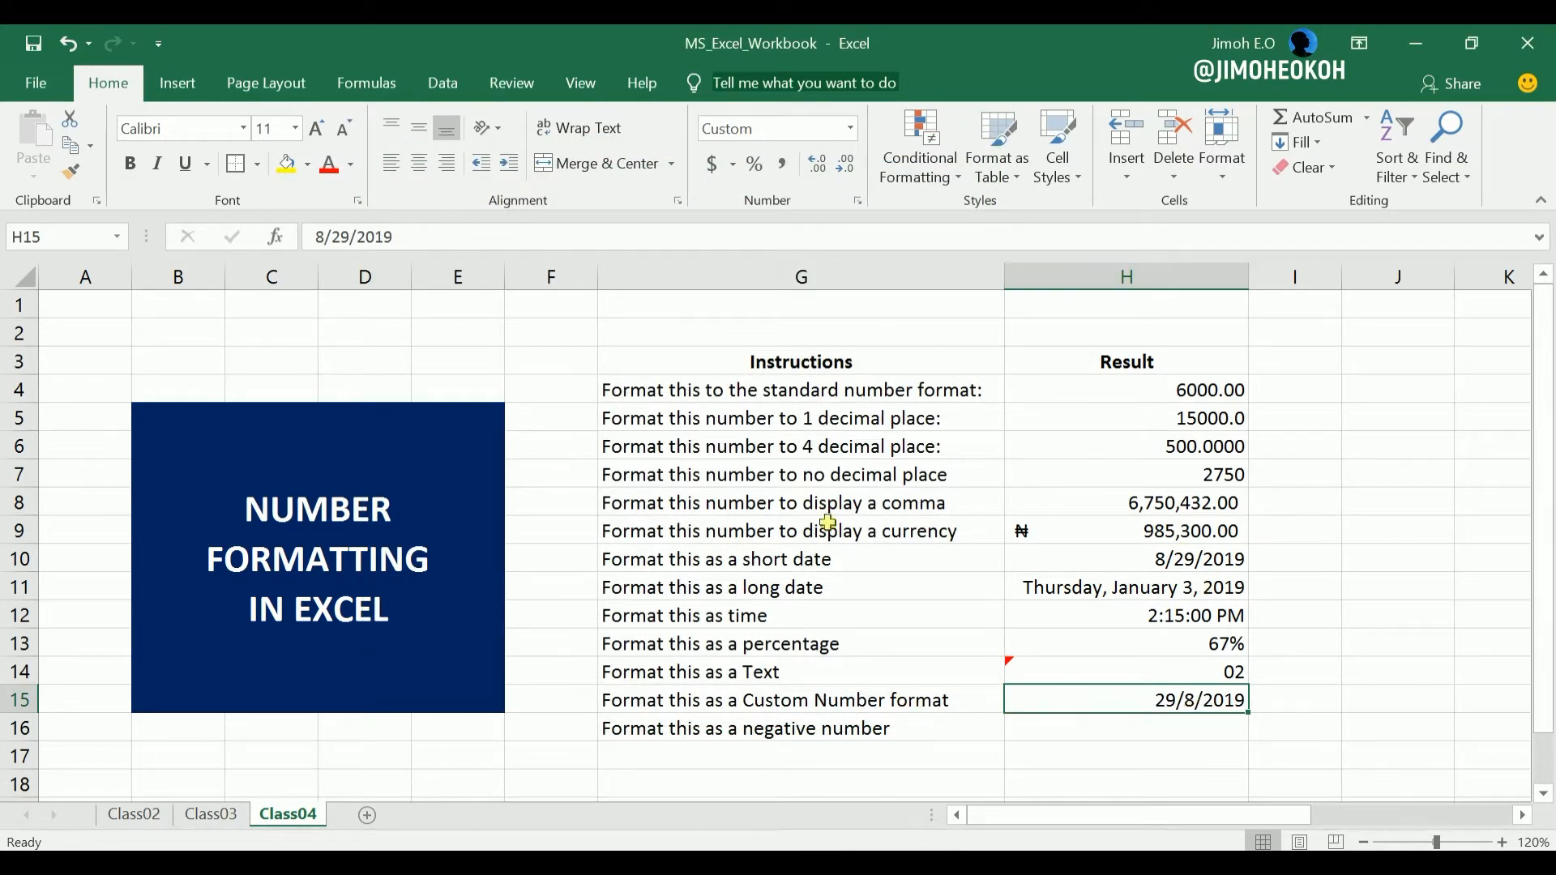
Look through the list of custom number format codes available for cell H15, leaving its format as it is.
{"action": "left_click", "coordinate": [855, 194]}
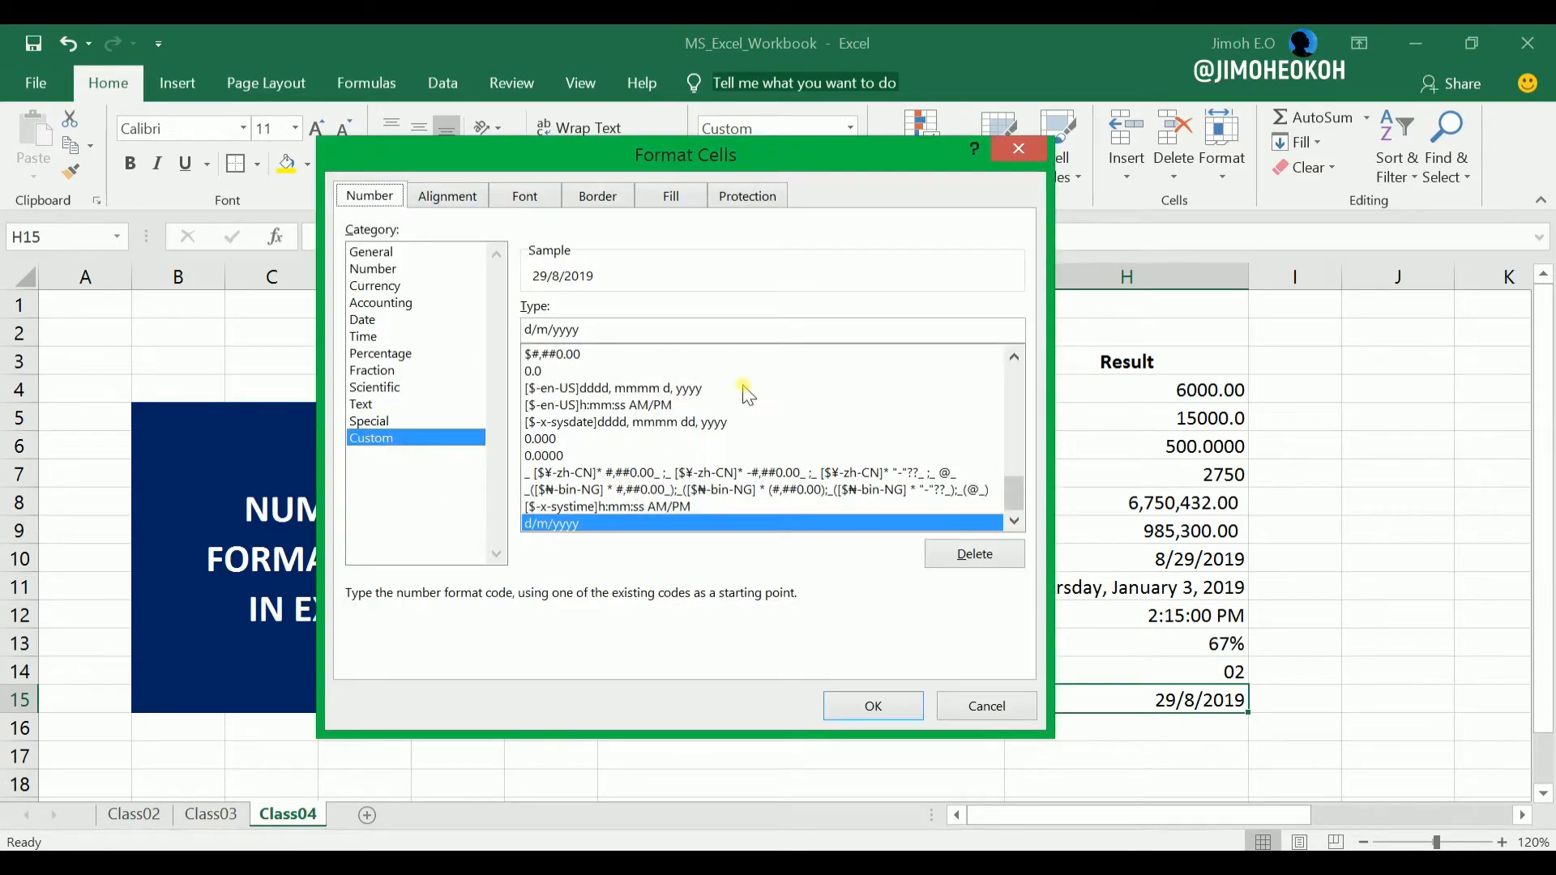
{"action": "left_click_drag", "start_coordinate": [1016, 491], "coordinate": [1030, 370]}
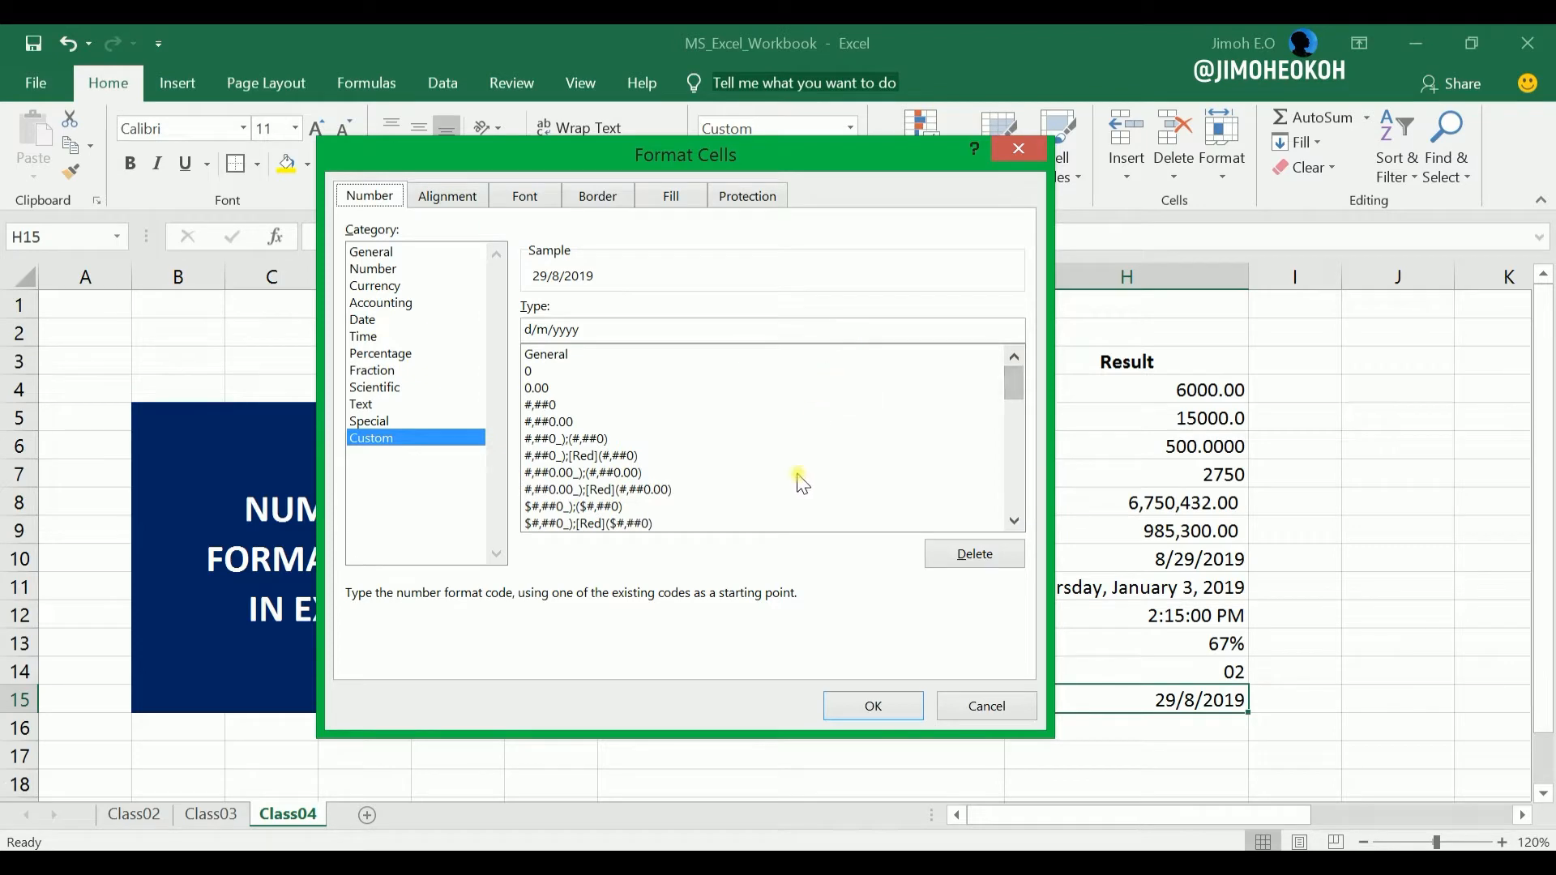
{"action": "left_click", "coordinate": [988, 706]}
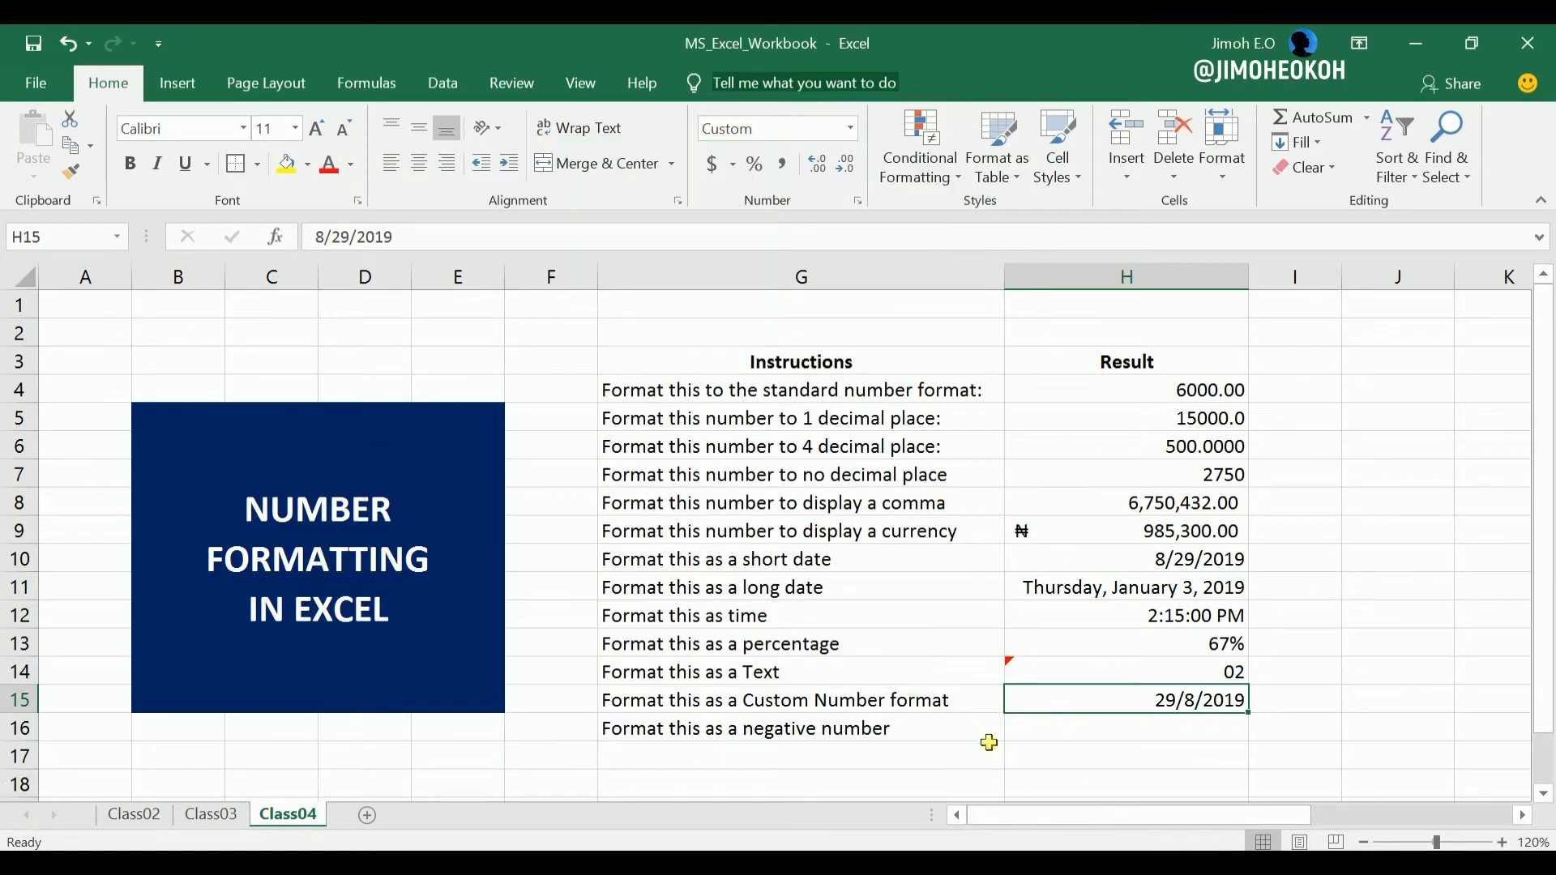
Enter -9000 in cell H16, beside the negative number instruction, and apply the Comma Style to it.
{"action": "left_click", "coordinate": [1098, 737]}
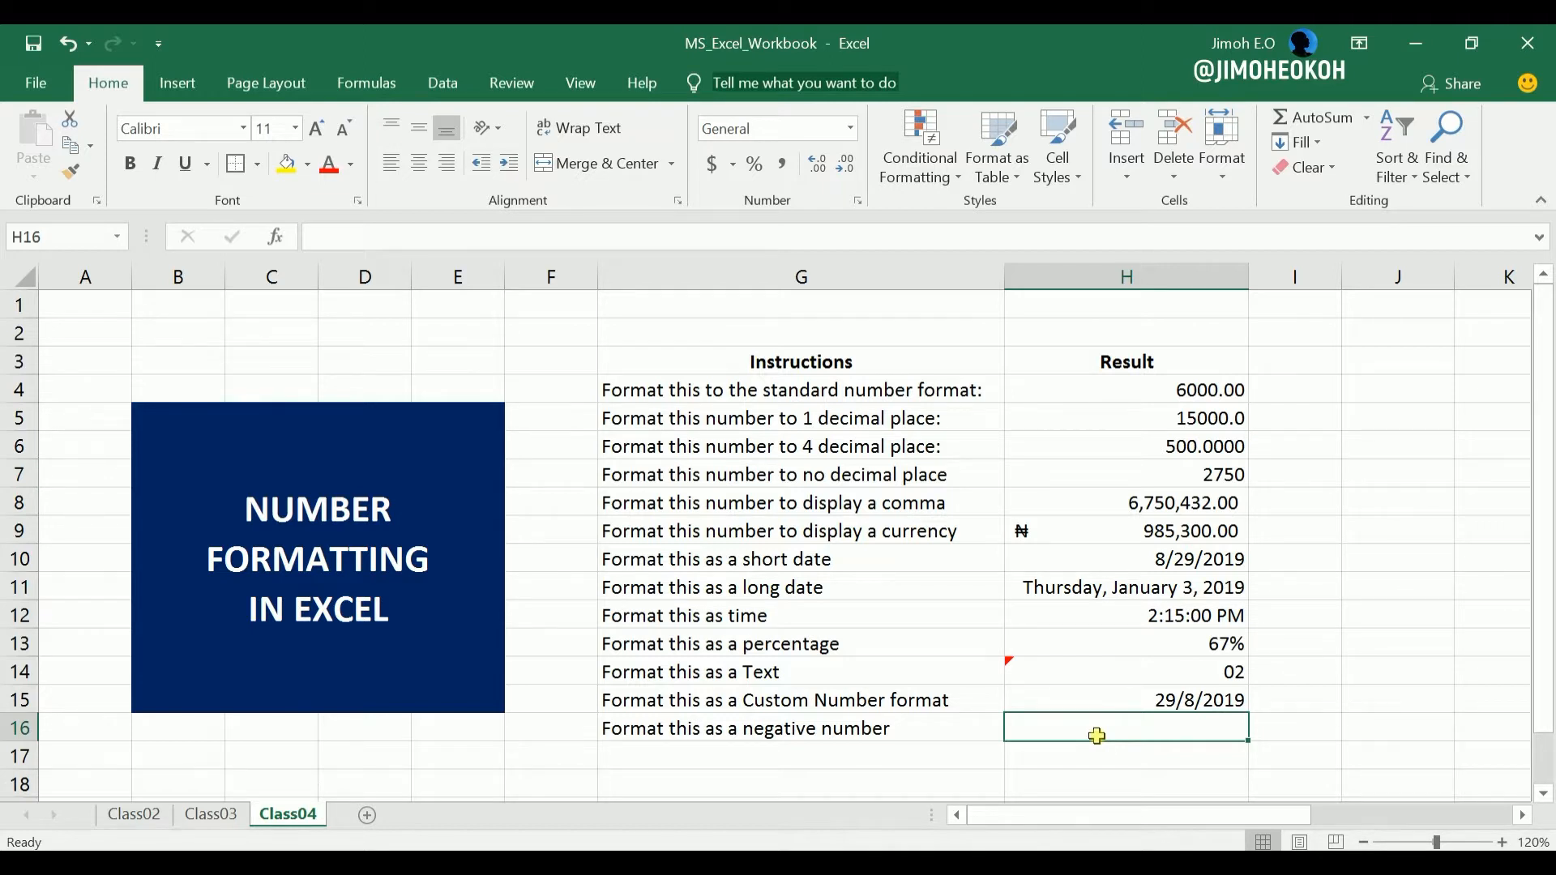
{"action": "type", "text": "-"}
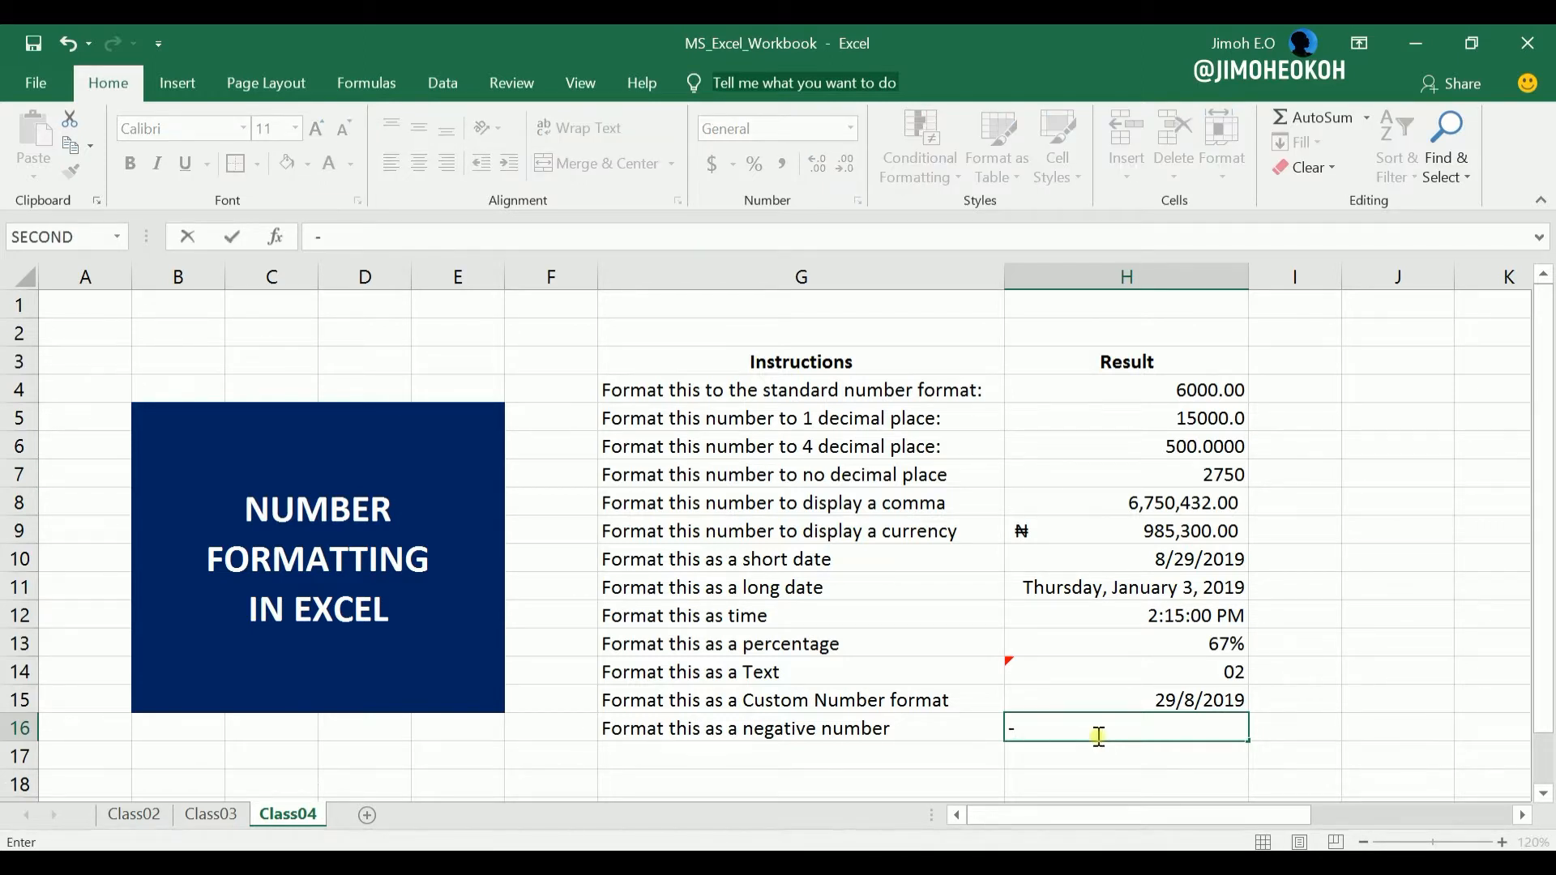
{"action": "type", "text": "9000"}
{"action": "key", "text": "Return"}
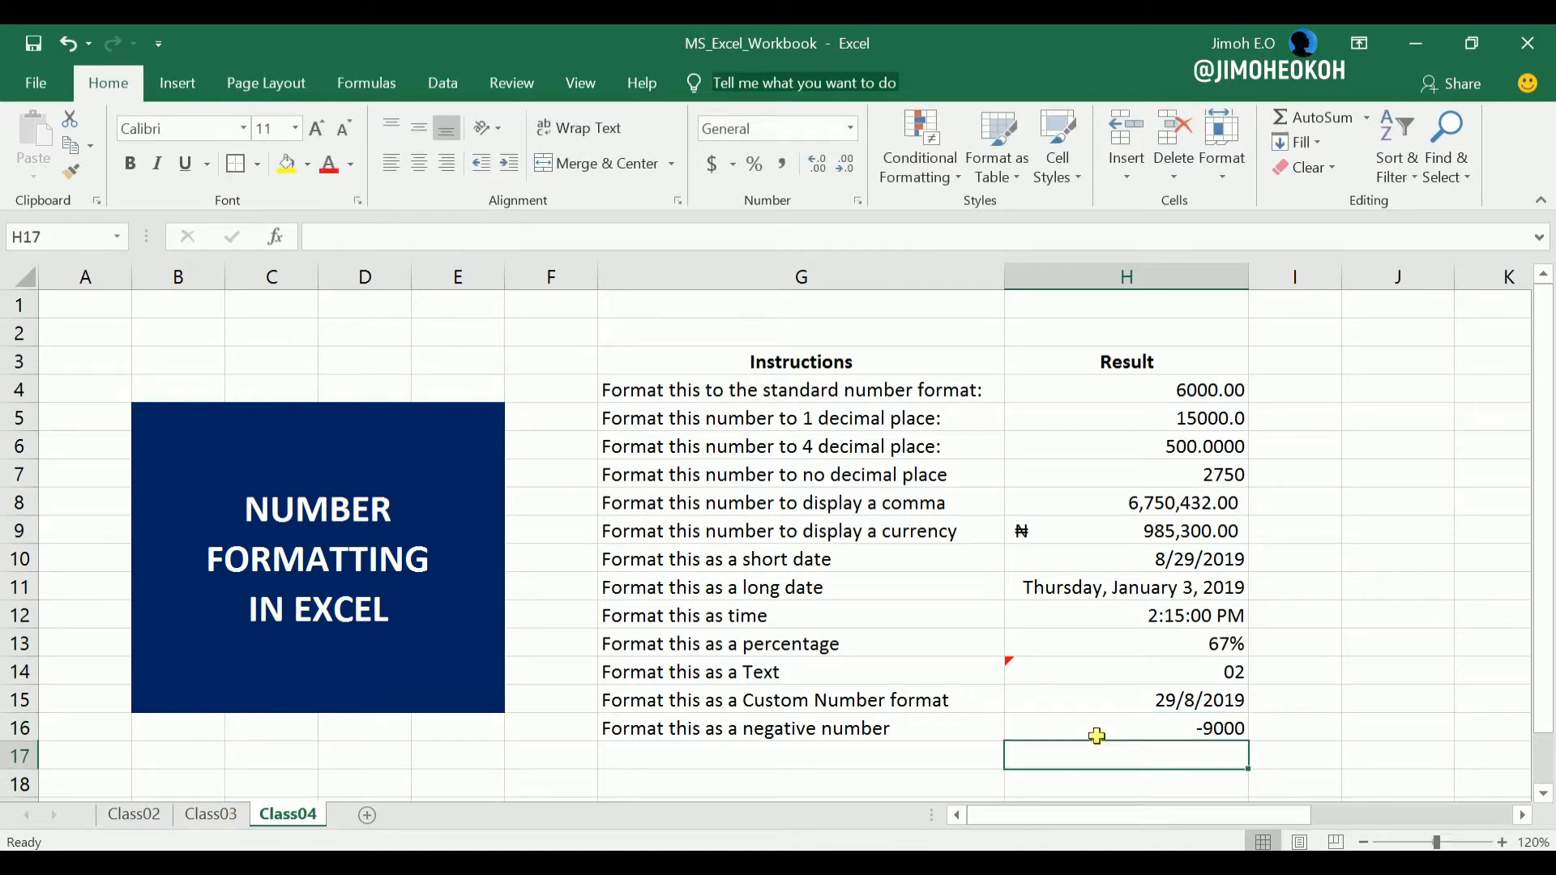
{"action": "left_click", "coordinate": [1237, 729]}
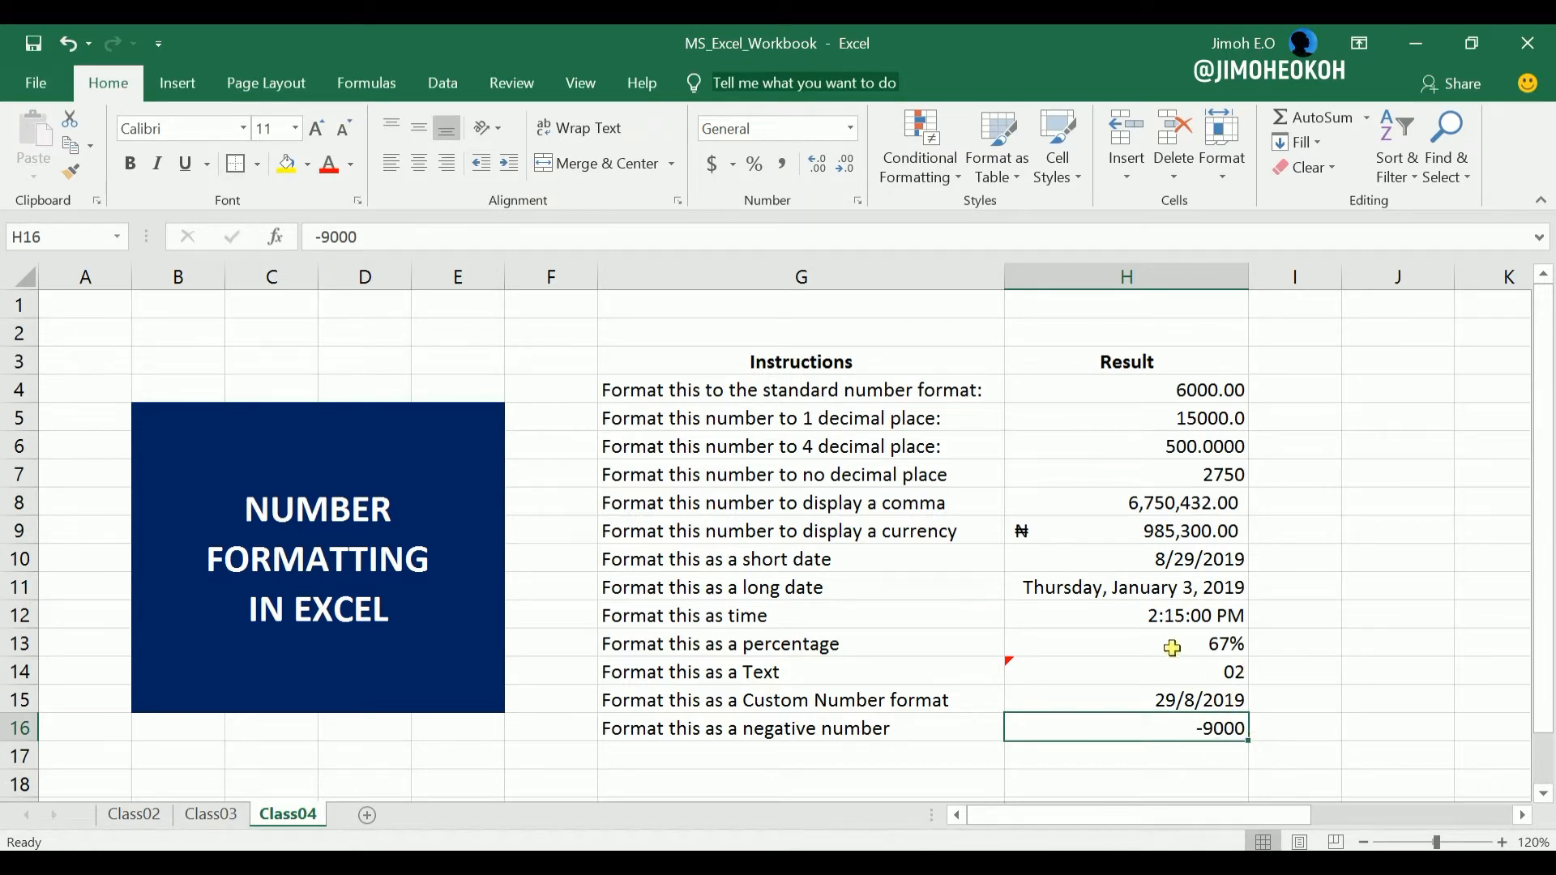
{"action": "left_click", "coordinate": [782, 164]}
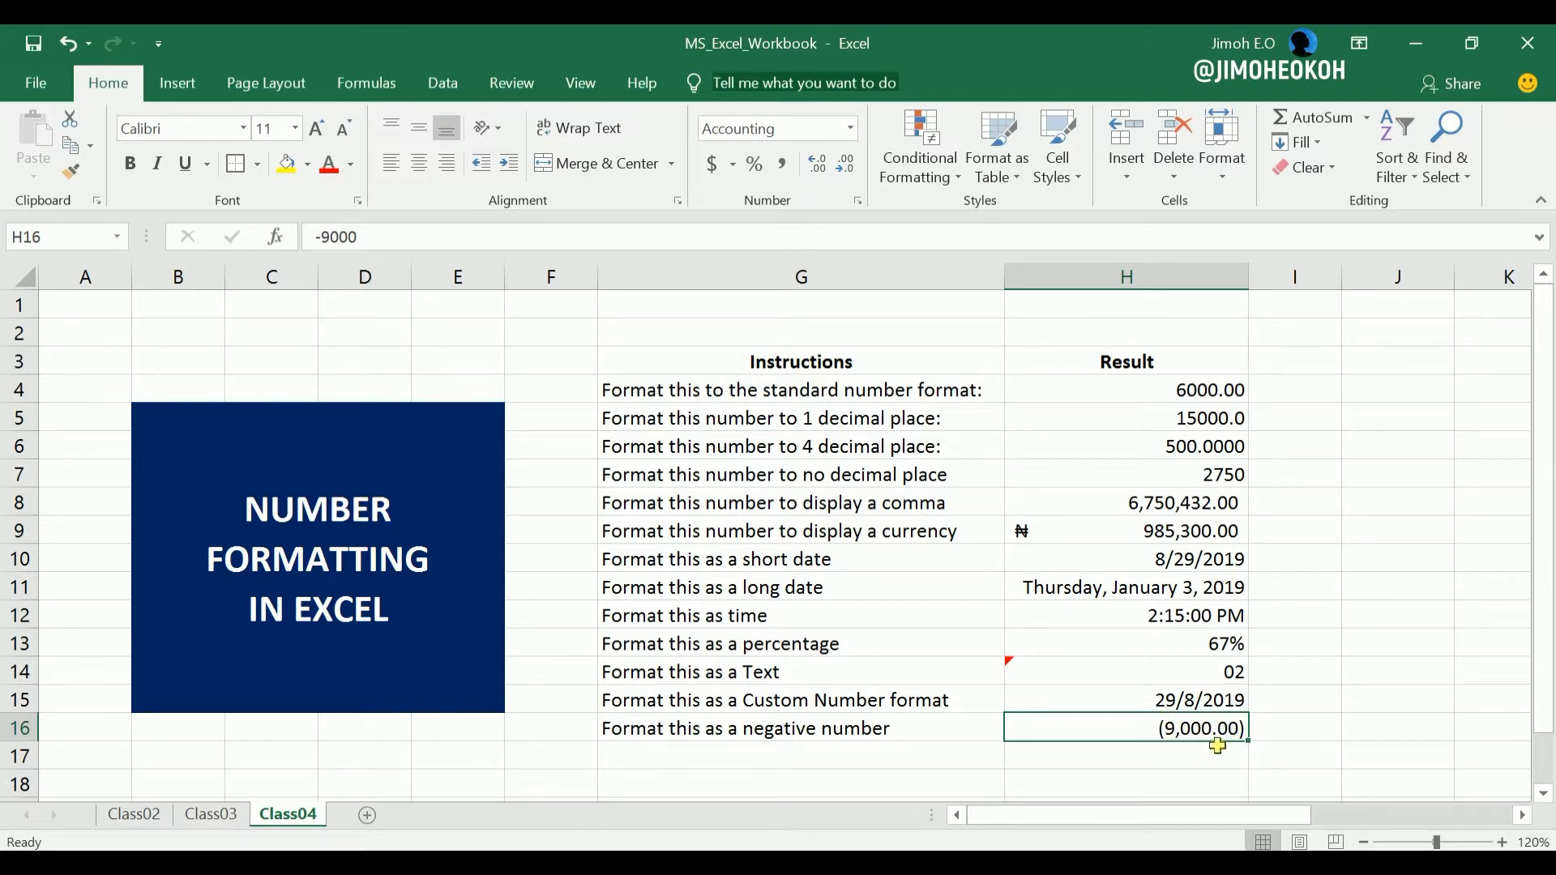
Format cell H16 as Number with negative values shown in red parentheses, as in (1,234.10).
{"action": "left_click", "coordinate": [857, 202]}
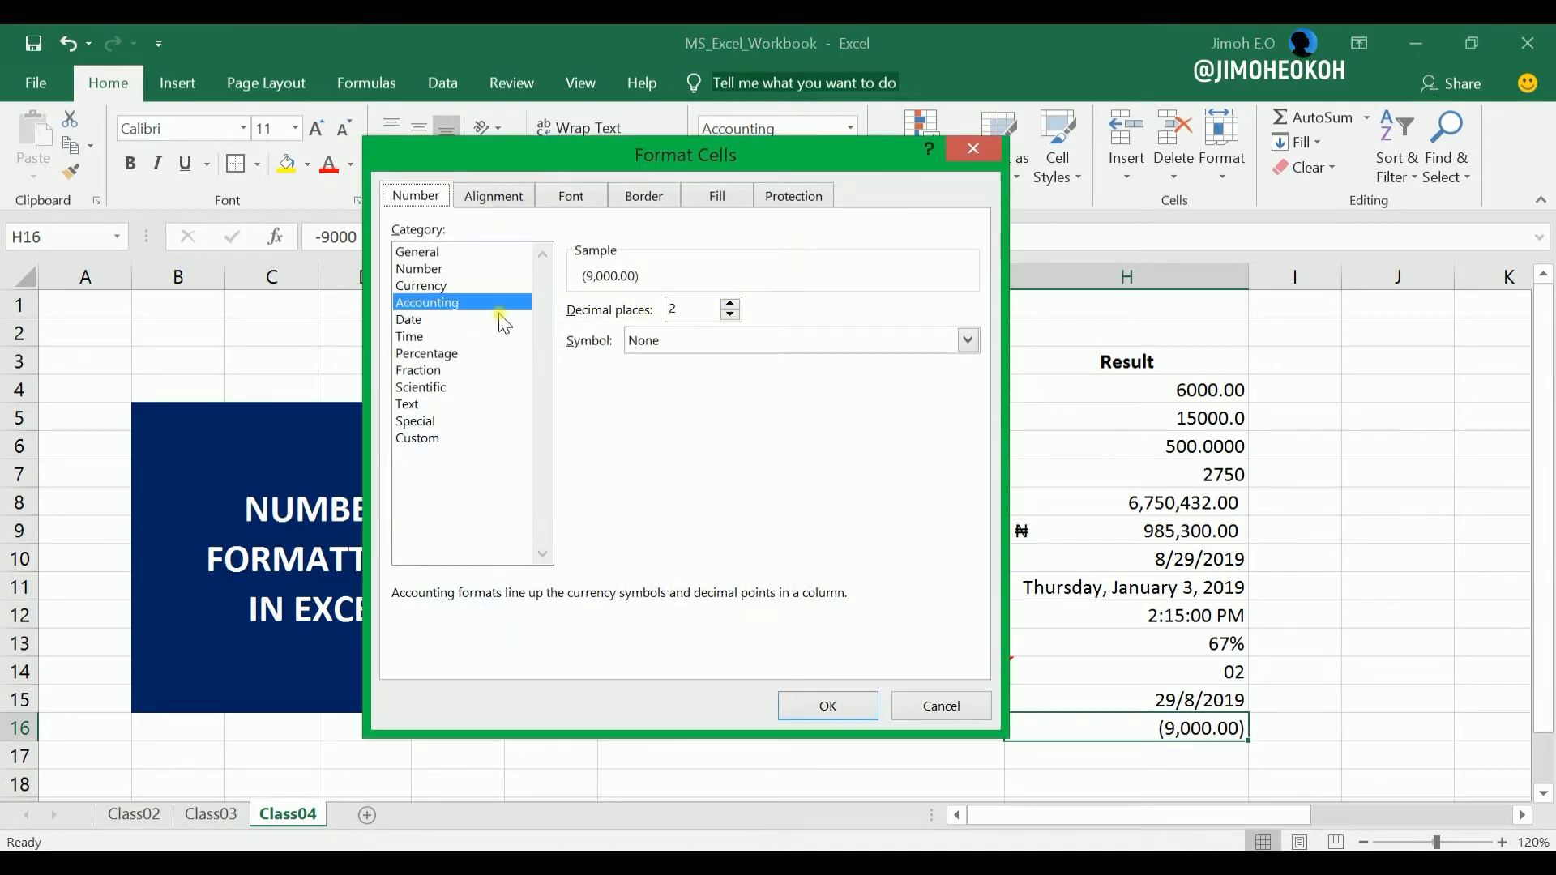
{"action": "left_click", "coordinate": [434, 270]}
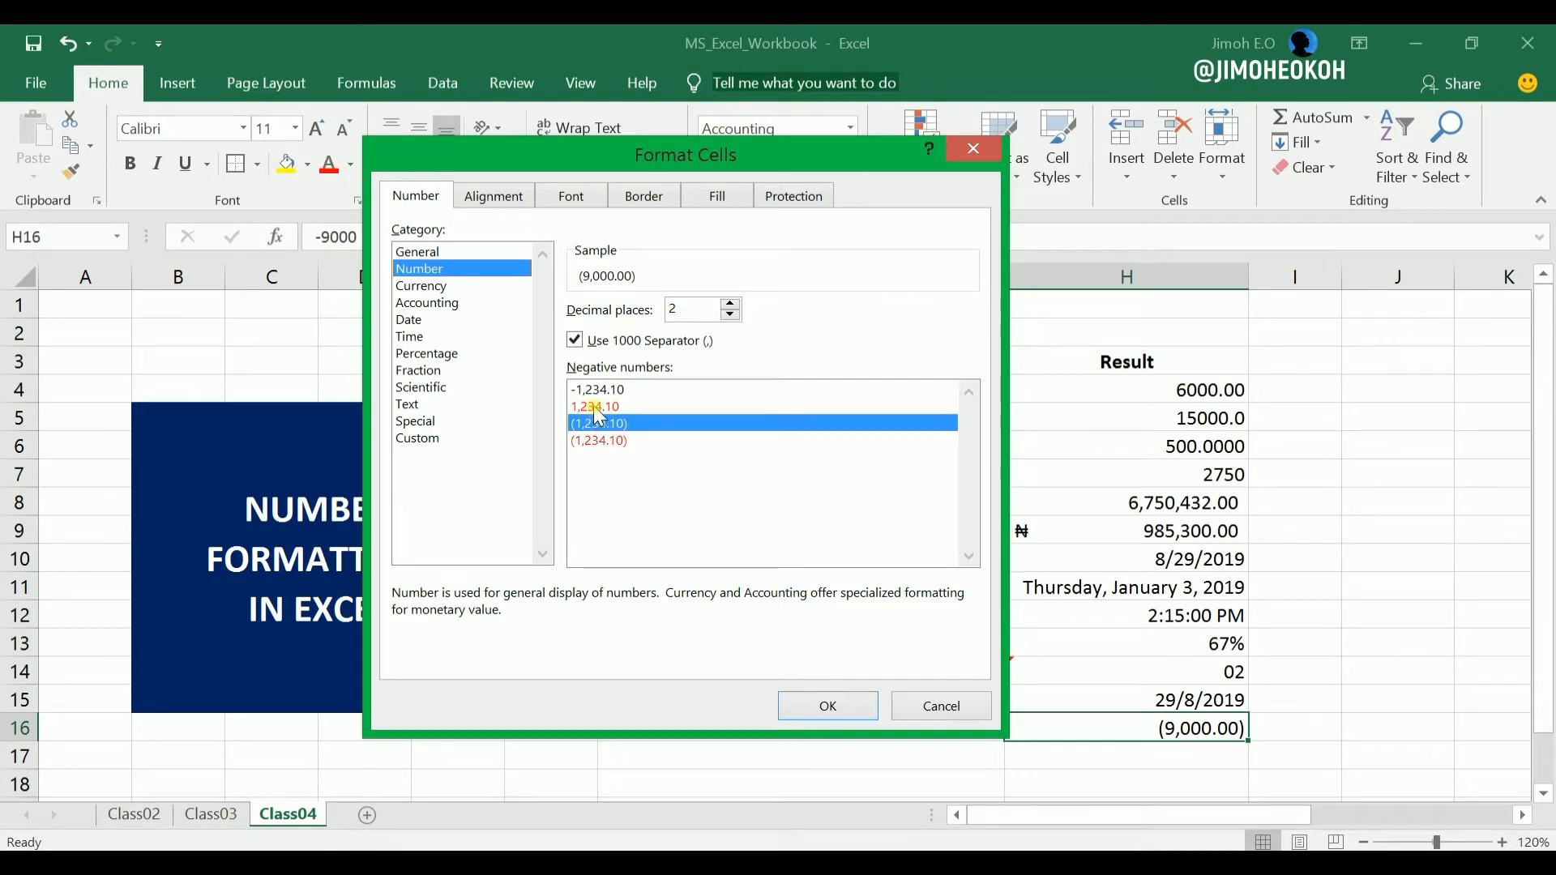
{"action": "left_click", "coordinate": [596, 440]}
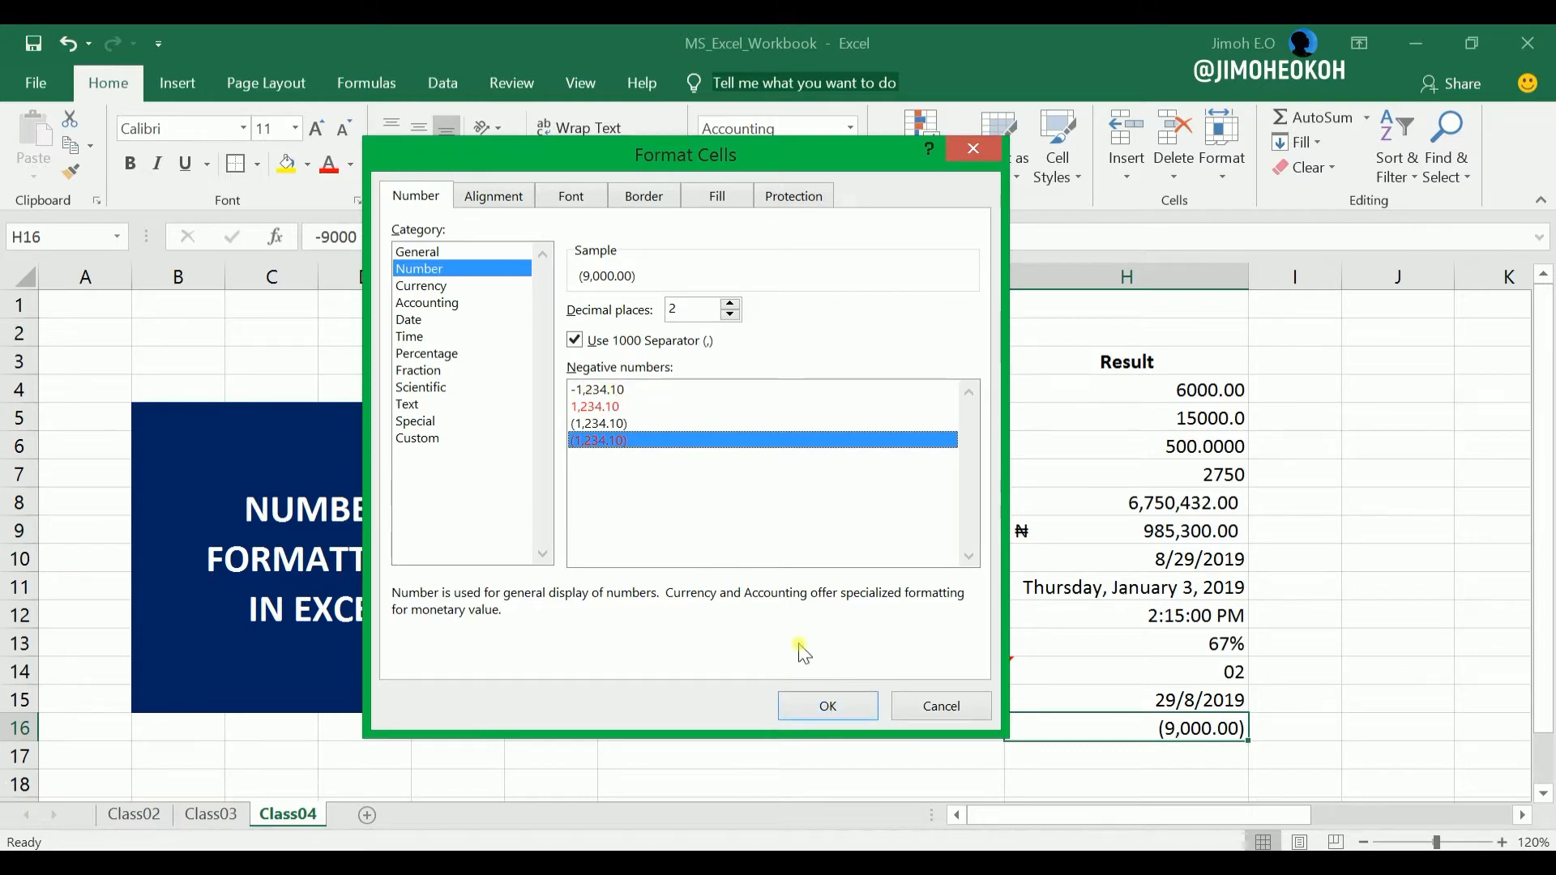
{"action": "left_click", "coordinate": [827, 706]}
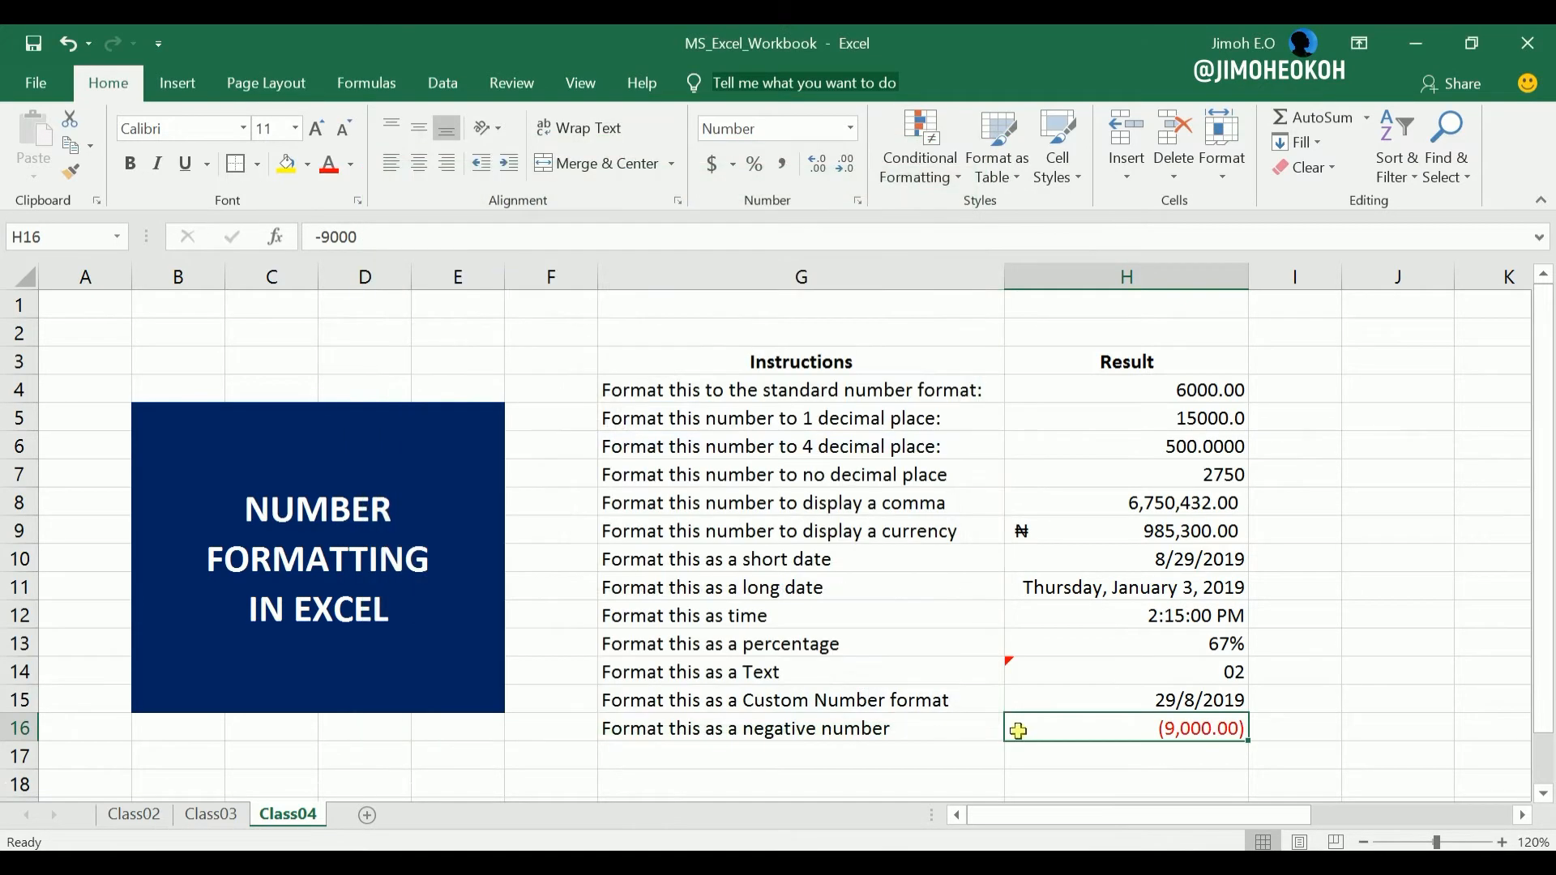
{"action": "left_click", "coordinate": [1270, 734]}
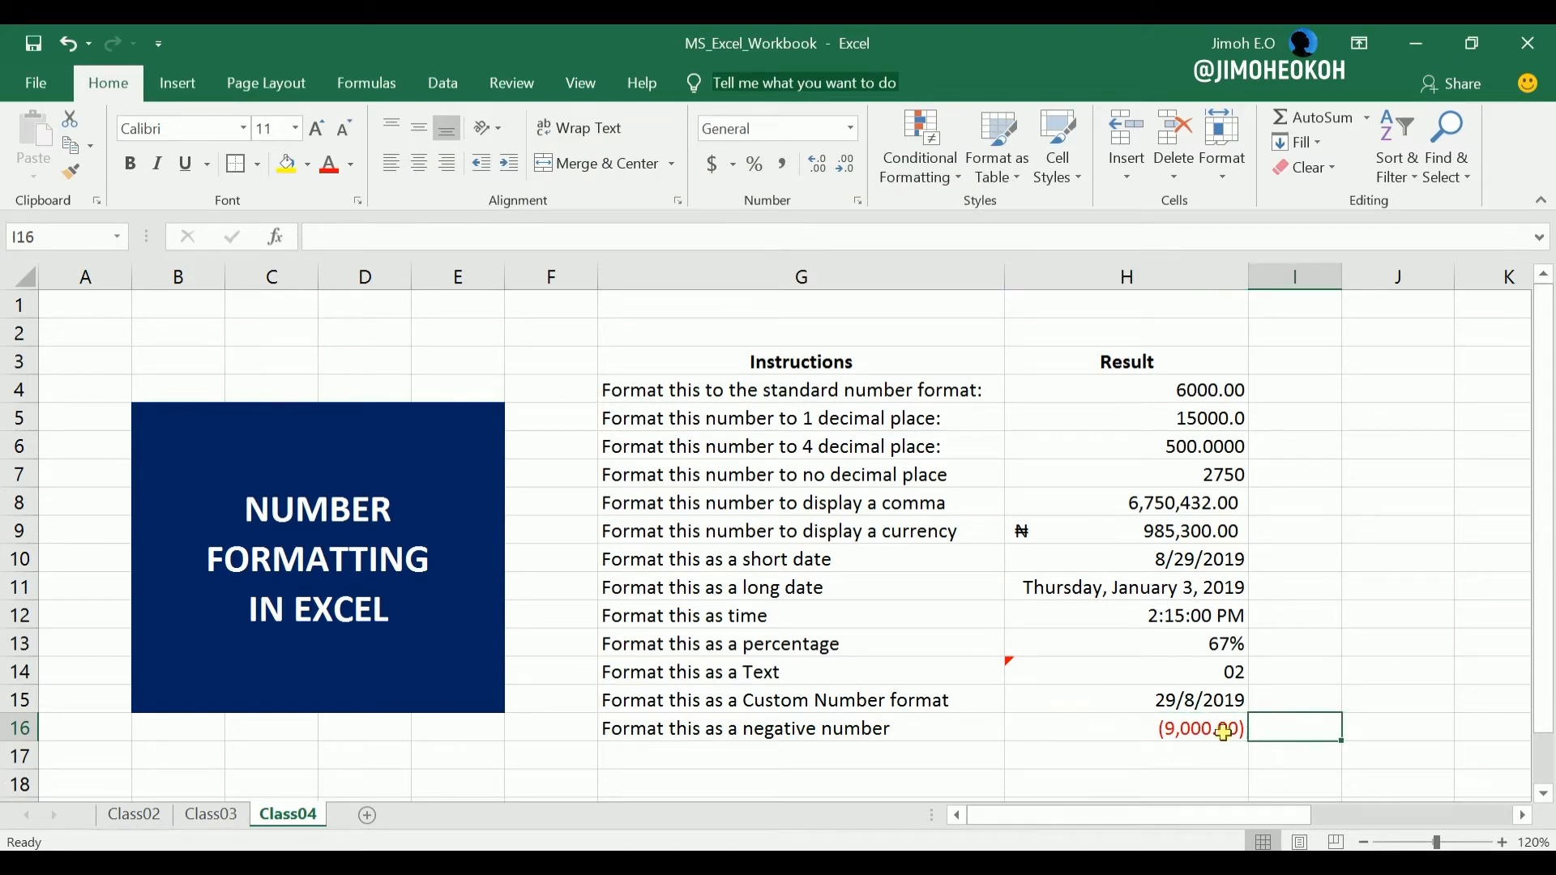
Format cell H16 as Number with negative values shown with a minus sign, as in -1,234.10.
{"action": "left_click", "coordinate": [1172, 725]}
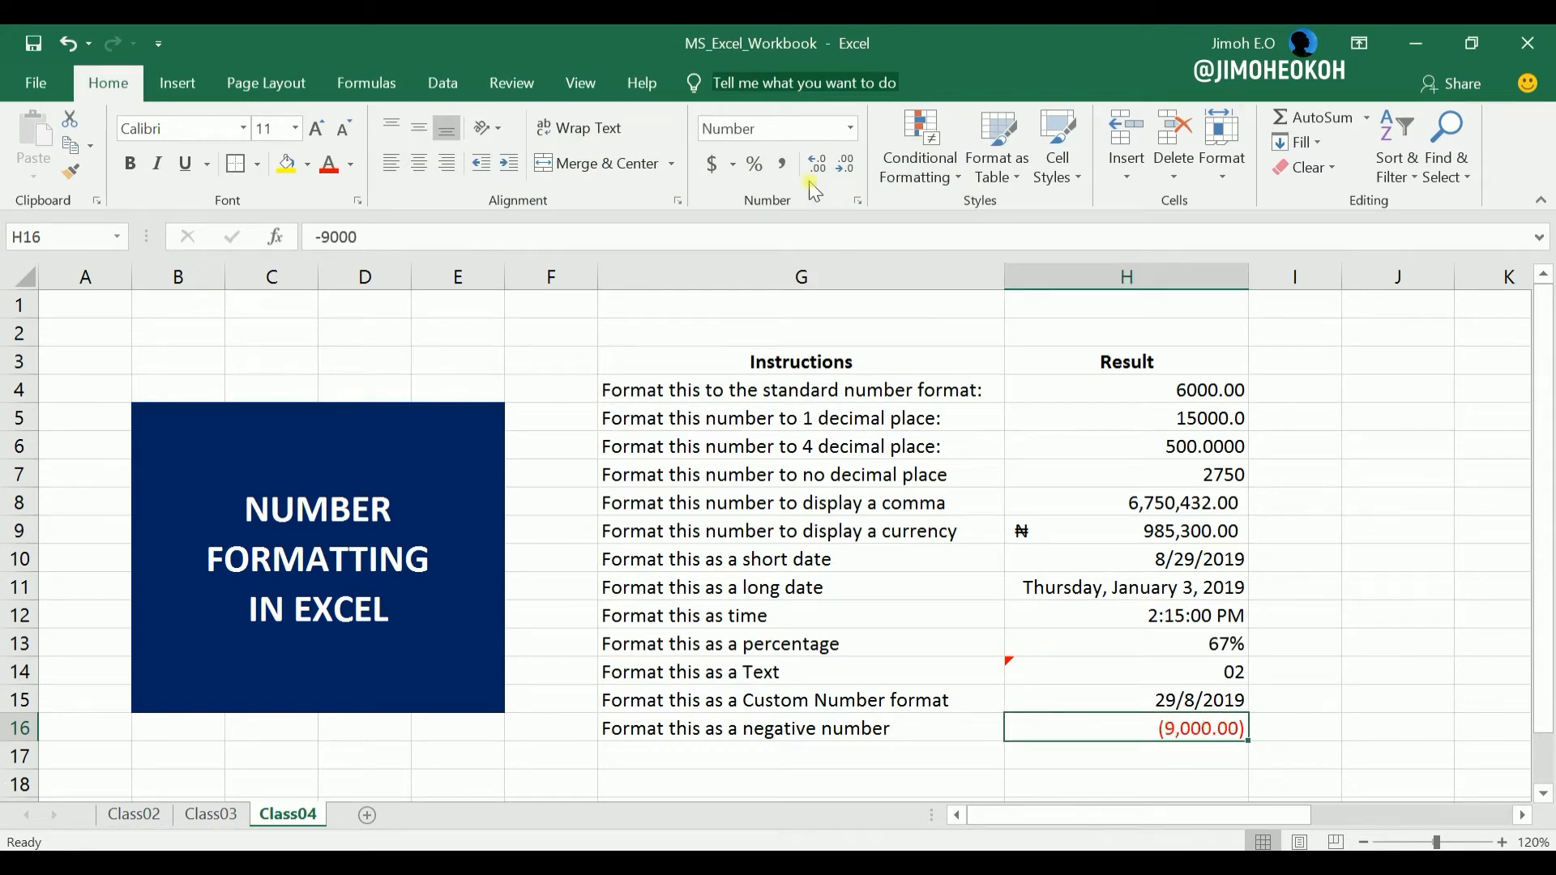
{"action": "left_click", "coordinate": [857, 201]}
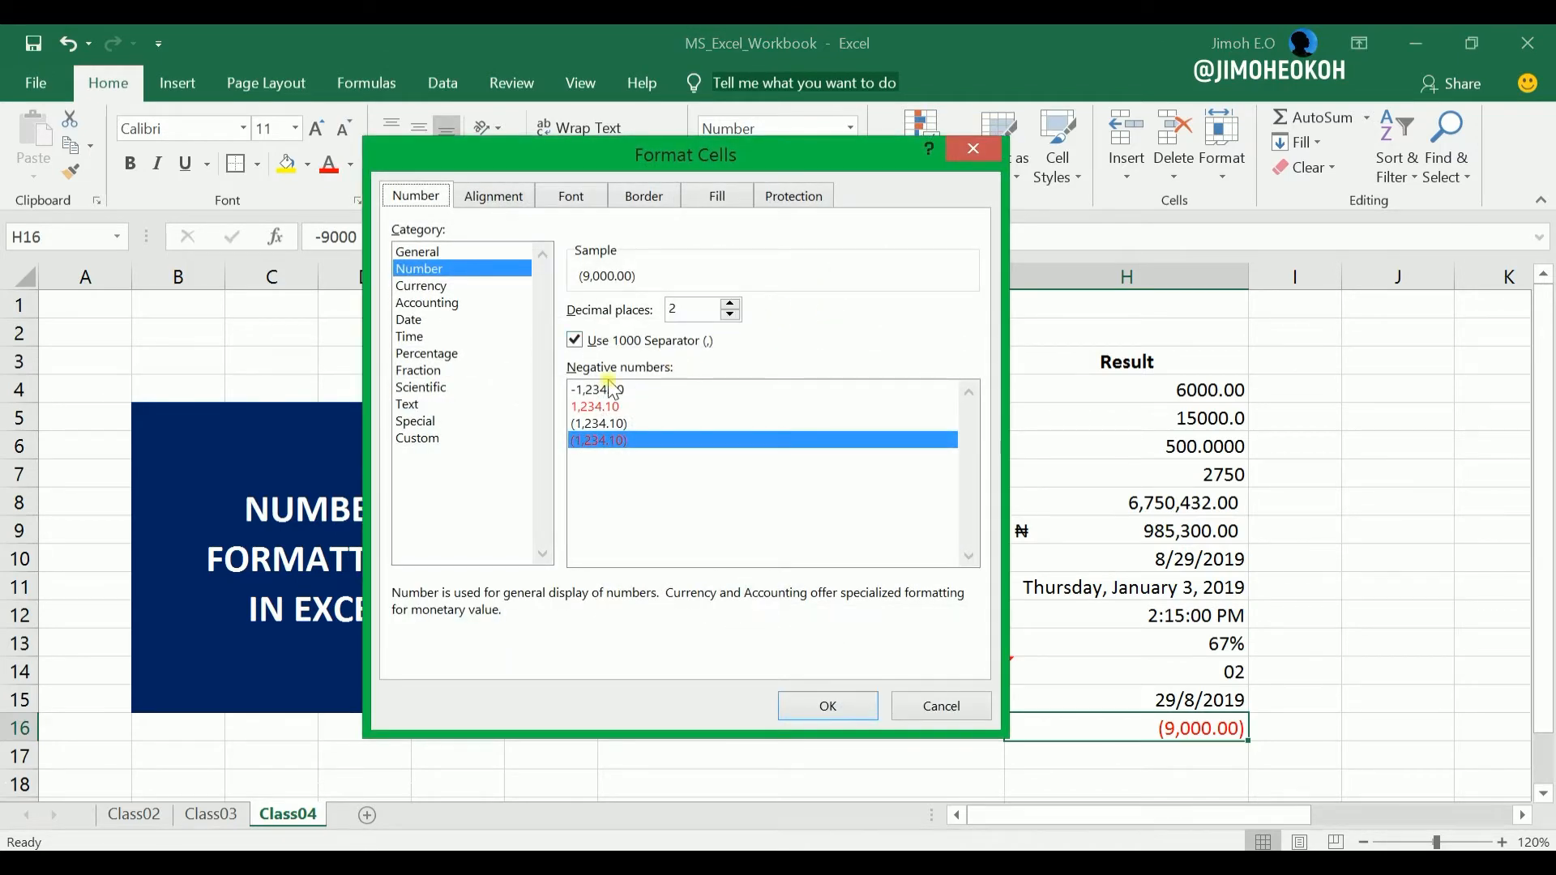
{"action": "left_click", "coordinate": [612, 389]}
{"action": "left_click", "coordinate": [823, 704]}
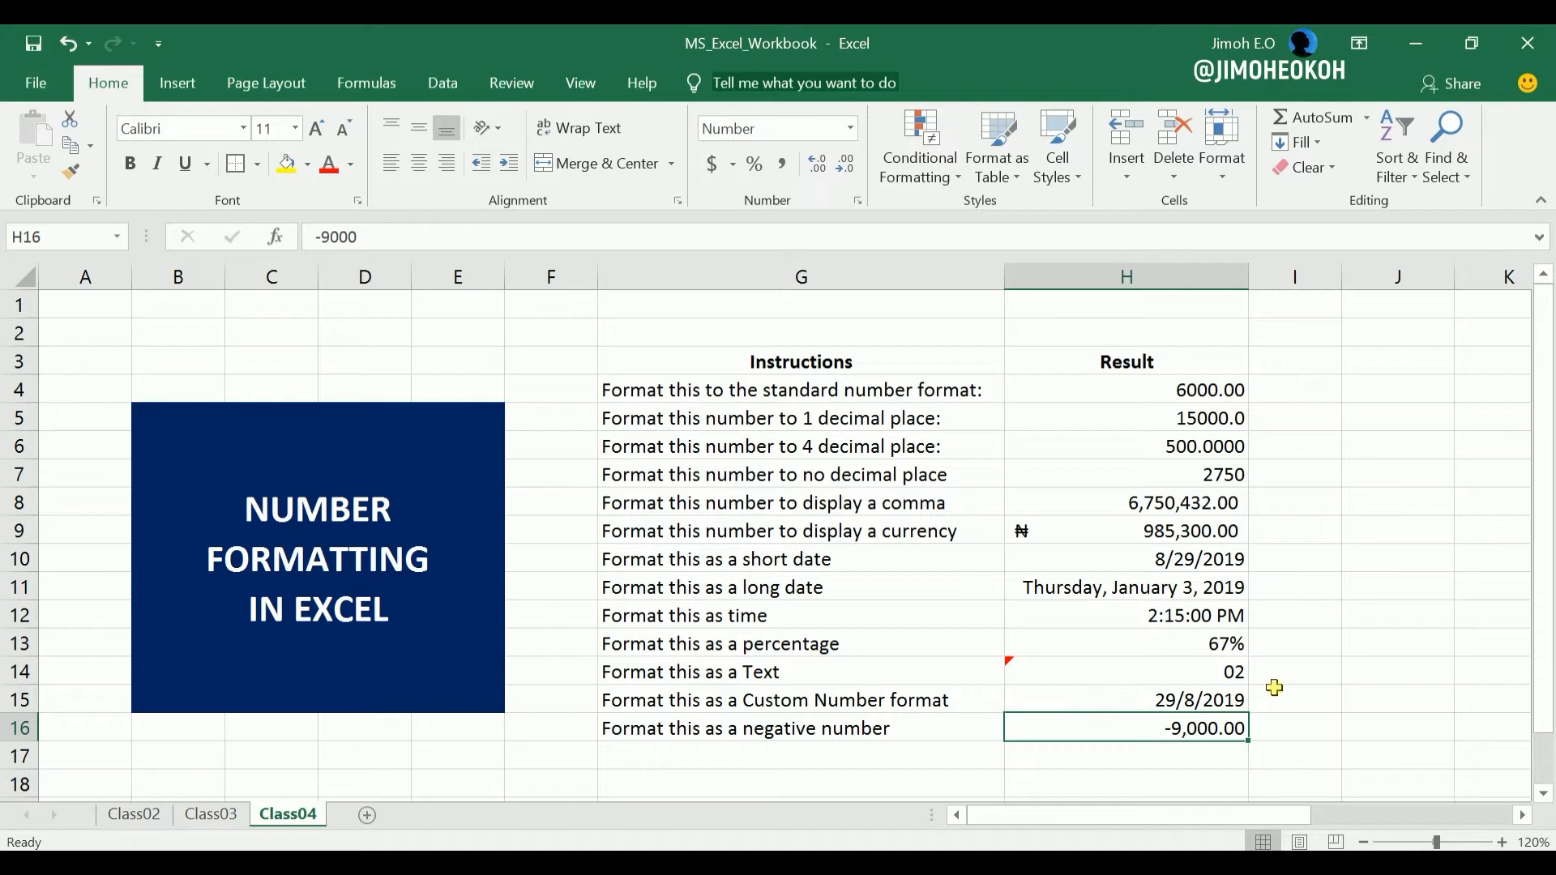
{"action": "left_click", "coordinate": [1279, 677]}
{"action": "left_click", "coordinate": [1195, 728]}
{"action": "left_click", "coordinate": [1261, 586]}
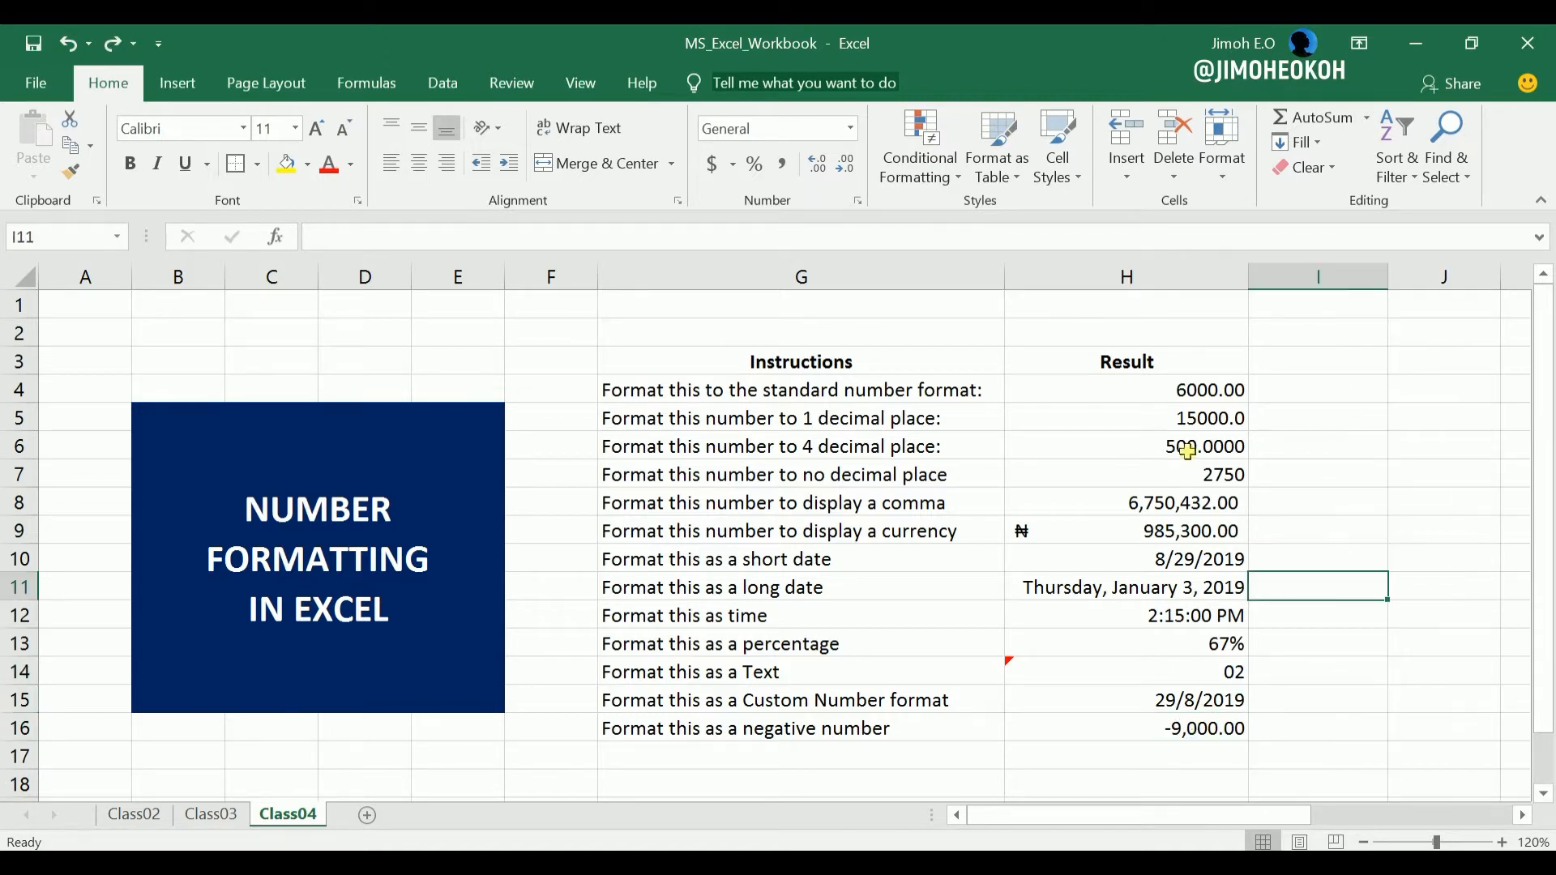
Examine the formatted Result cells and the number format choices for single cells, range H4:H16 and the whole column H.
{"action": "left_click", "coordinate": [1201, 390]}
{"action": "left_click", "coordinate": [1193, 443]}
{"action": "left_click", "coordinate": [1181, 526]}
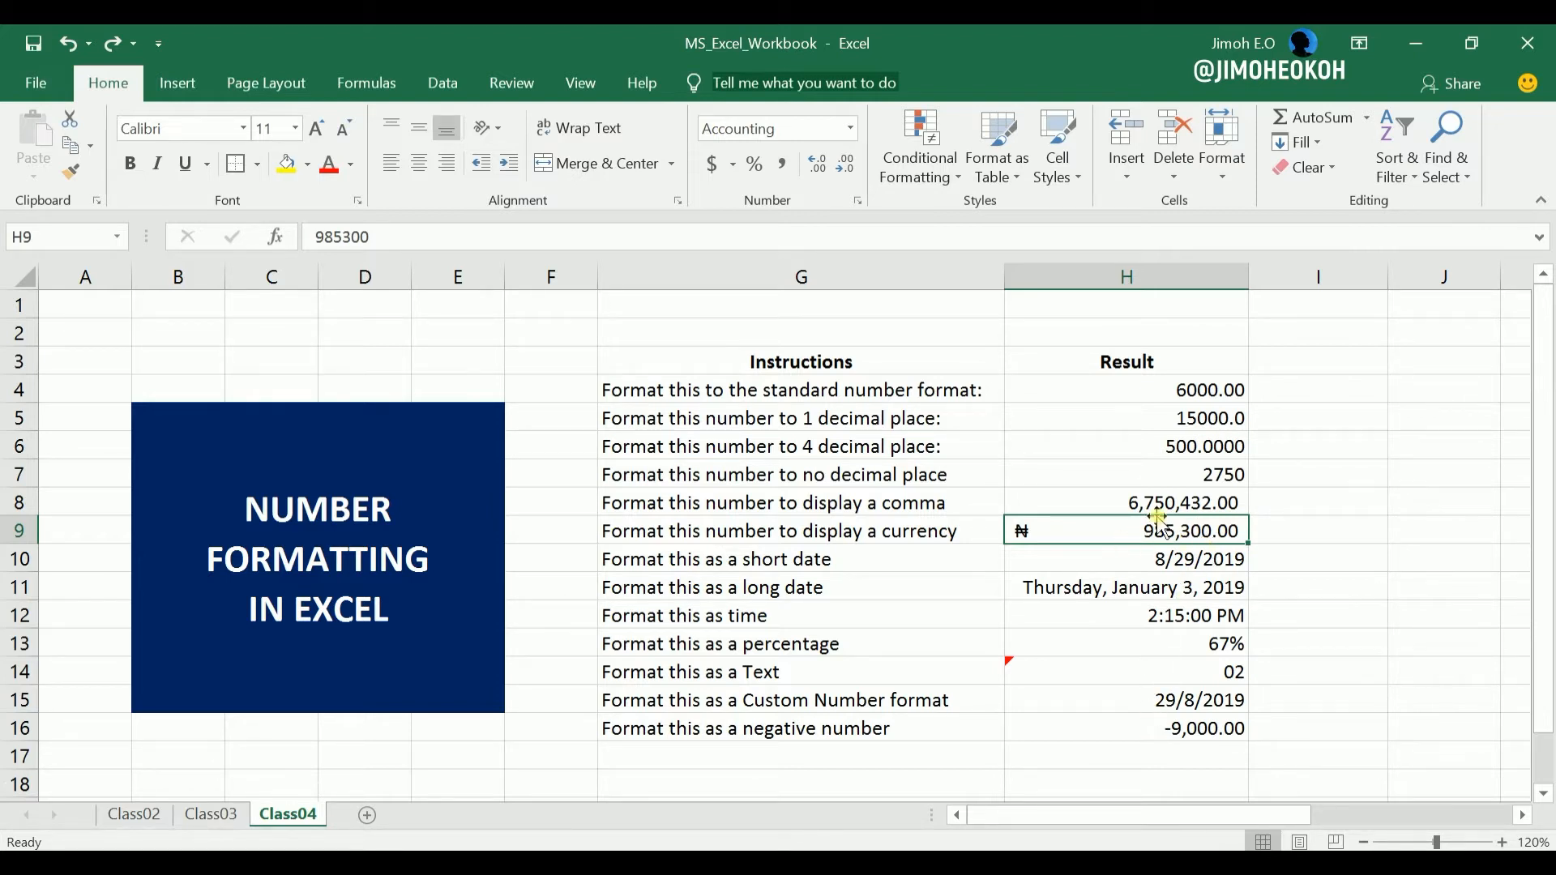
{"action": "left_click", "coordinate": [850, 128]}
{"action": "left_click", "coordinate": [1129, 417]}
{"action": "left_click_drag", "start_coordinate": [1181, 392], "coordinate": [1177, 738]}
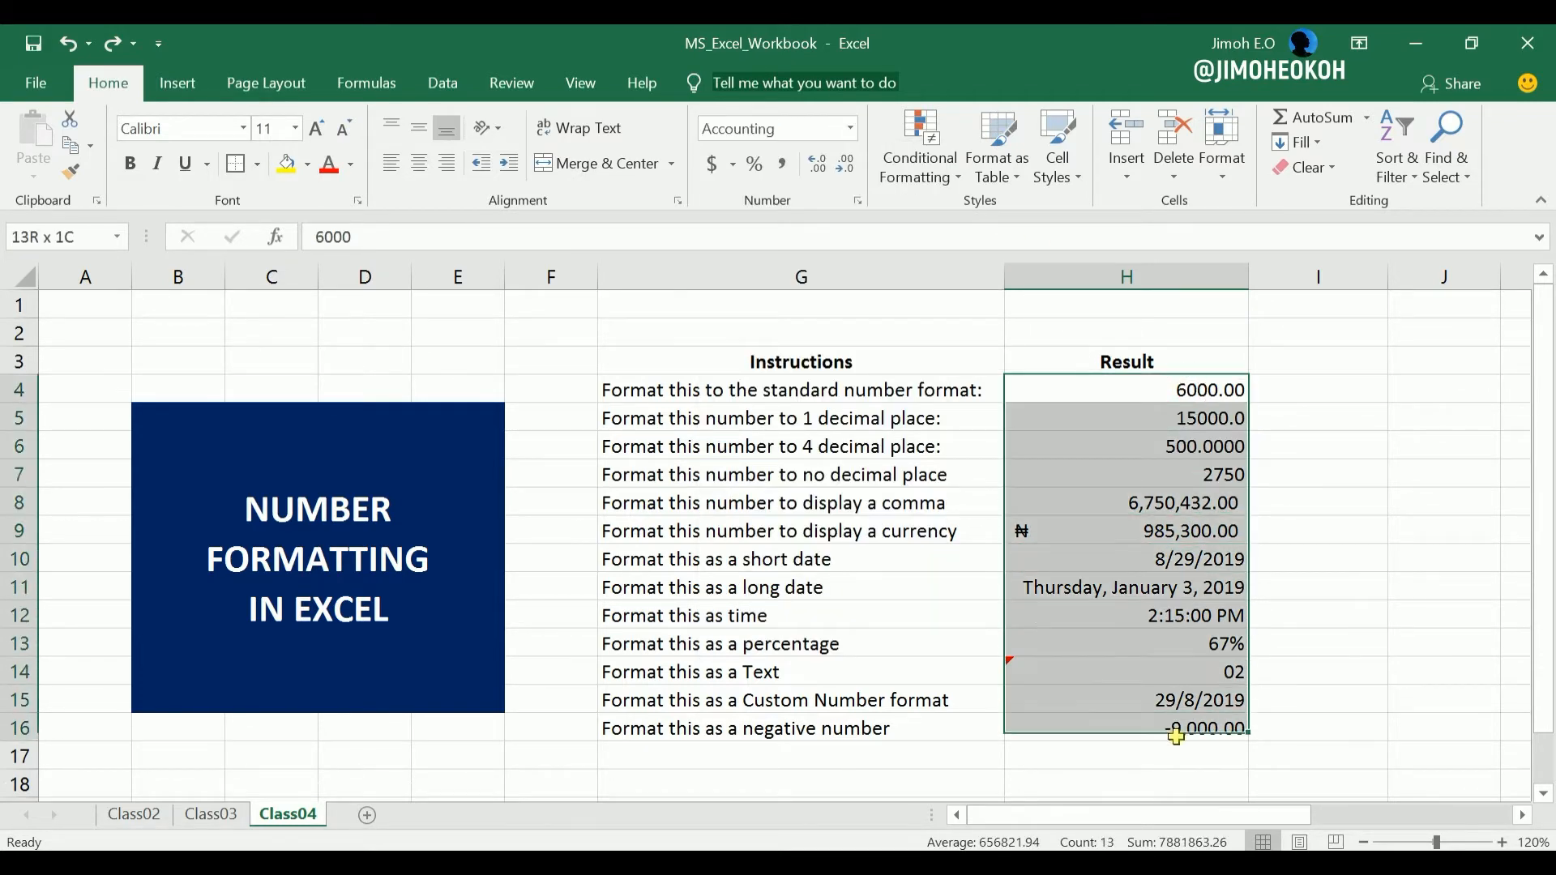
{"action": "left_click", "coordinate": [850, 128]}
{"action": "left_click", "coordinate": [1232, 556]}
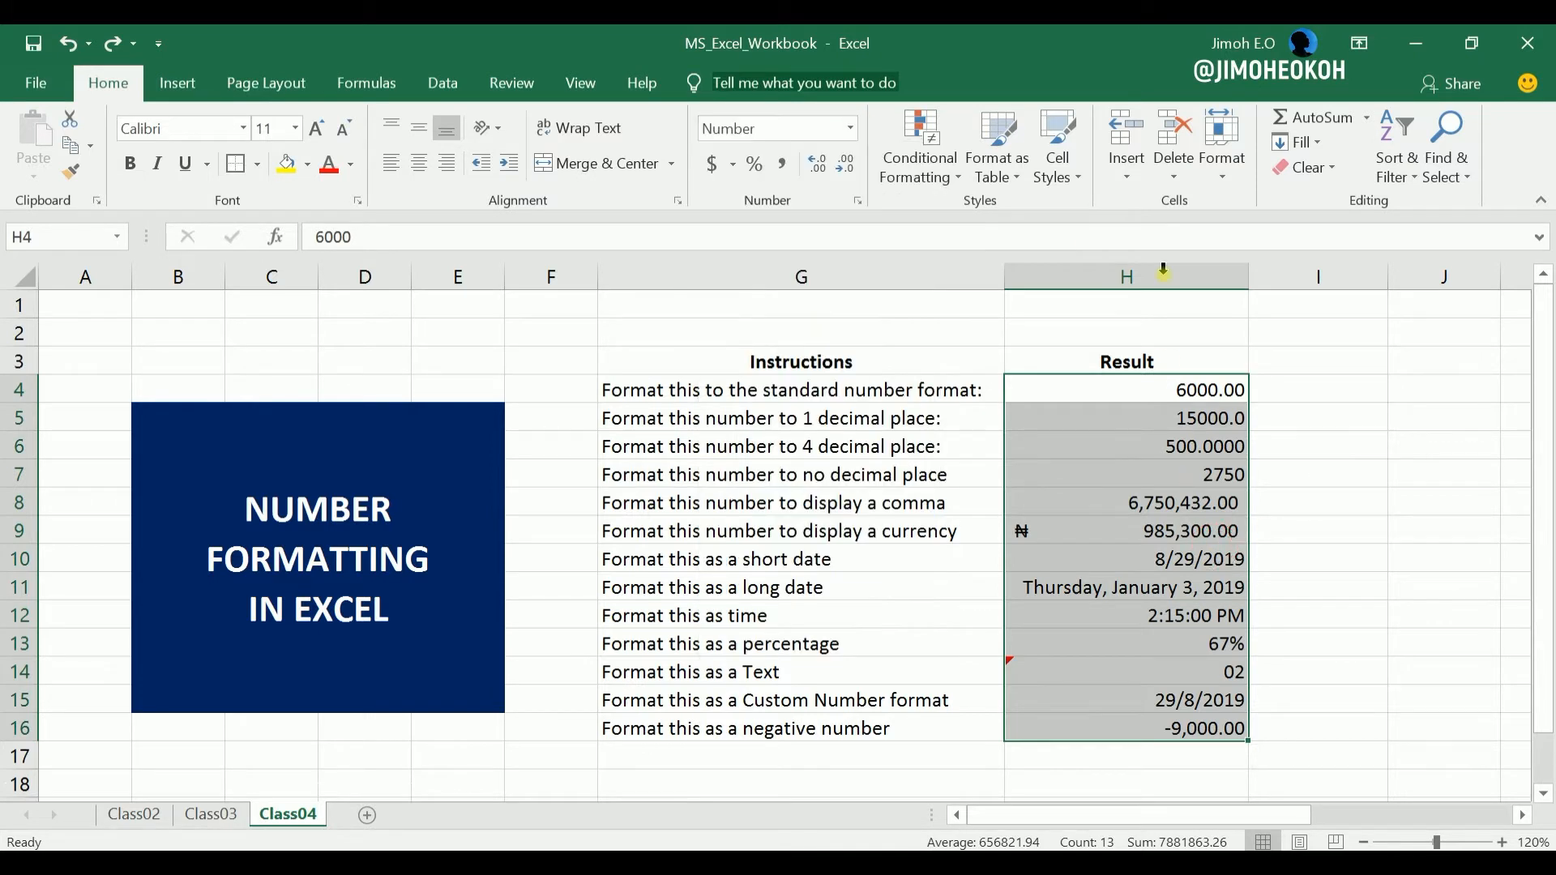
{"action": "left_click", "coordinate": [1174, 275]}
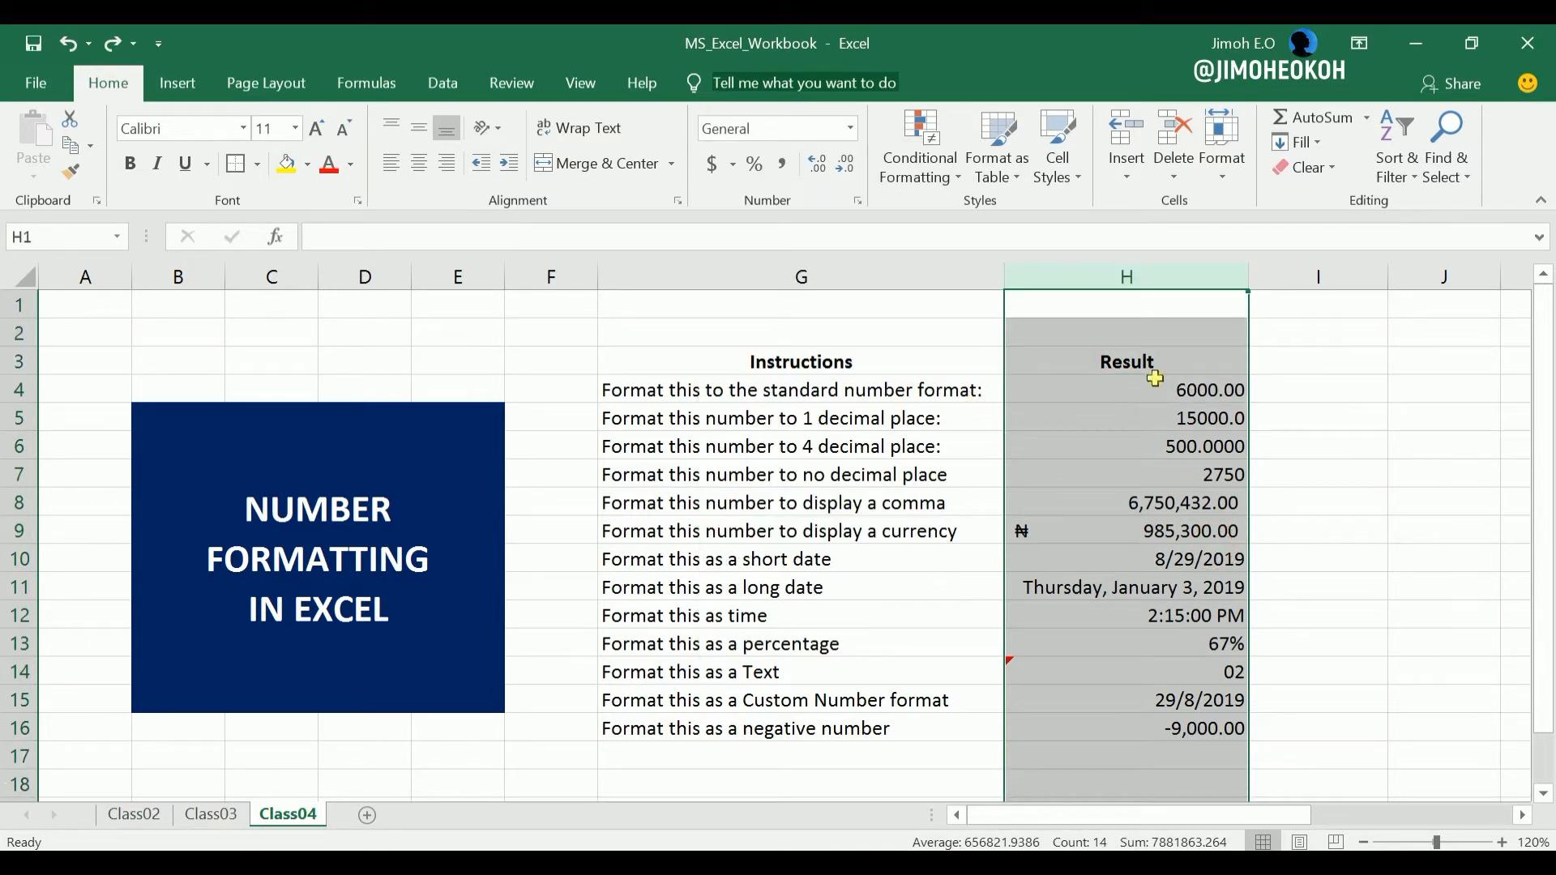
{"action": "left_click", "coordinate": [850, 128]}
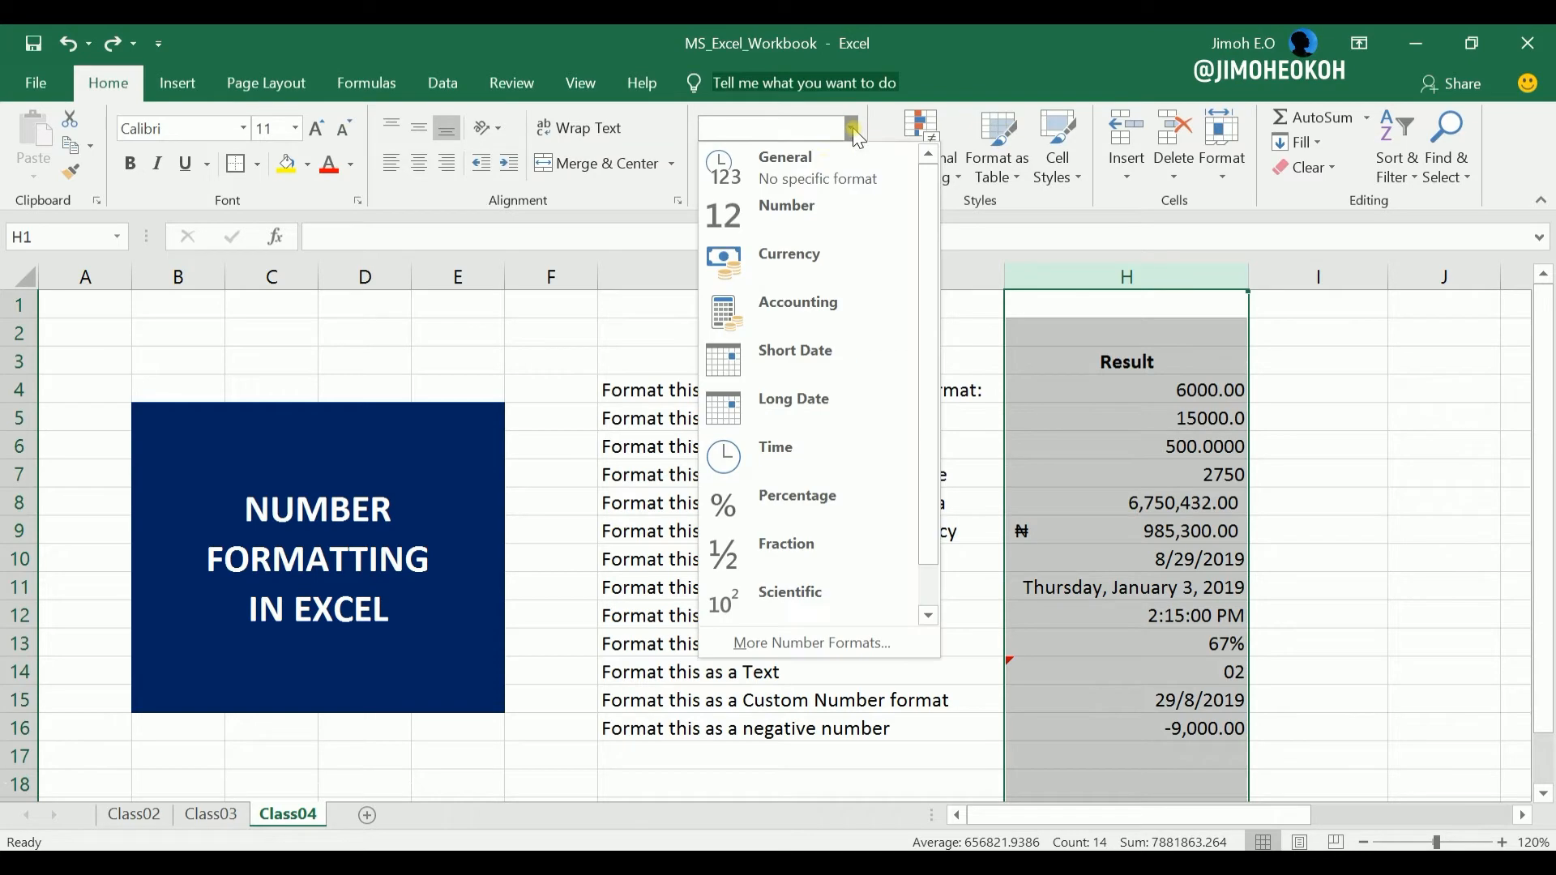
{"action": "left_click", "coordinate": [1111, 451]}
{"action": "left_click", "coordinate": [1145, 399]}
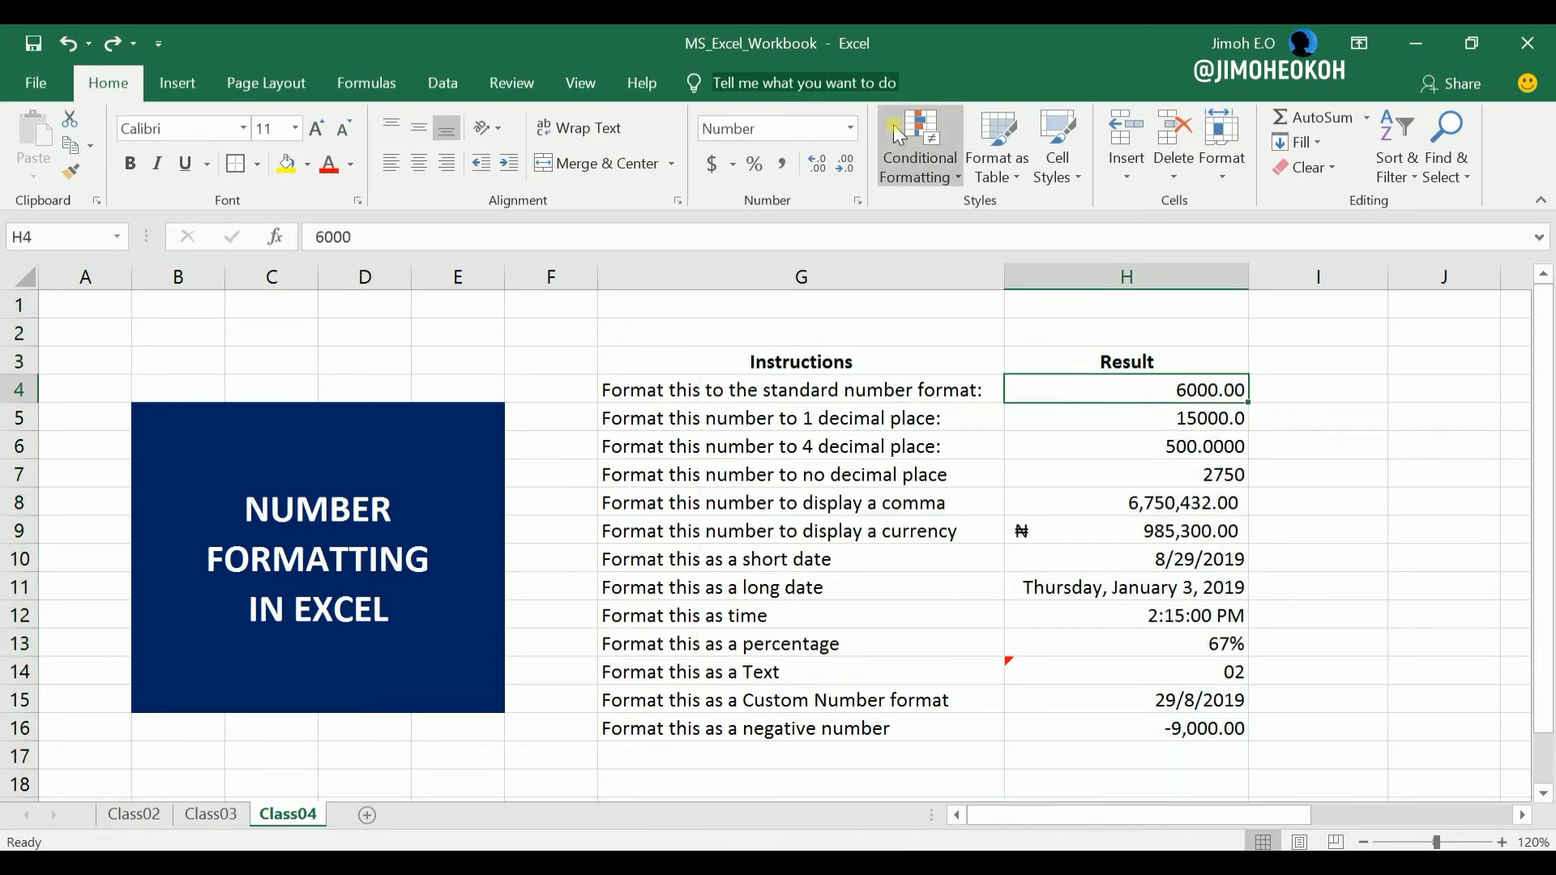
Bring back the Exercises column of practice values in I3:I16, beside the Result column.
{"action": "left_click", "coordinate": [1471, 369]}
{"action": "key", "text": "F9"}
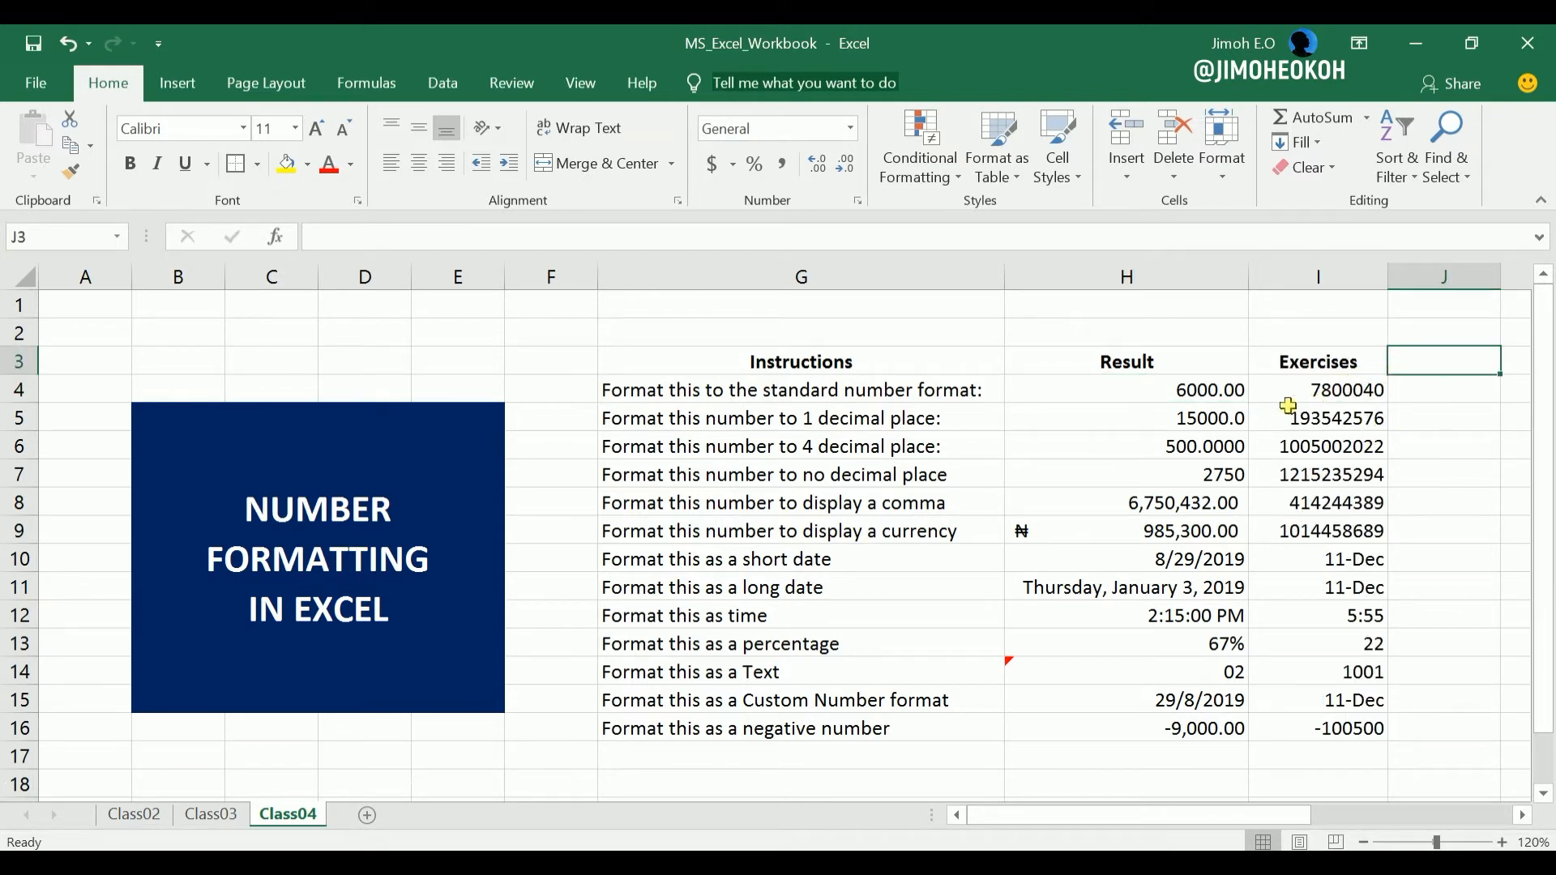
Go through the exercise values in I4:I16, checking each against the formatting instruction in its row.
{"action": "left_click", "coordinate": [1363, 389]}
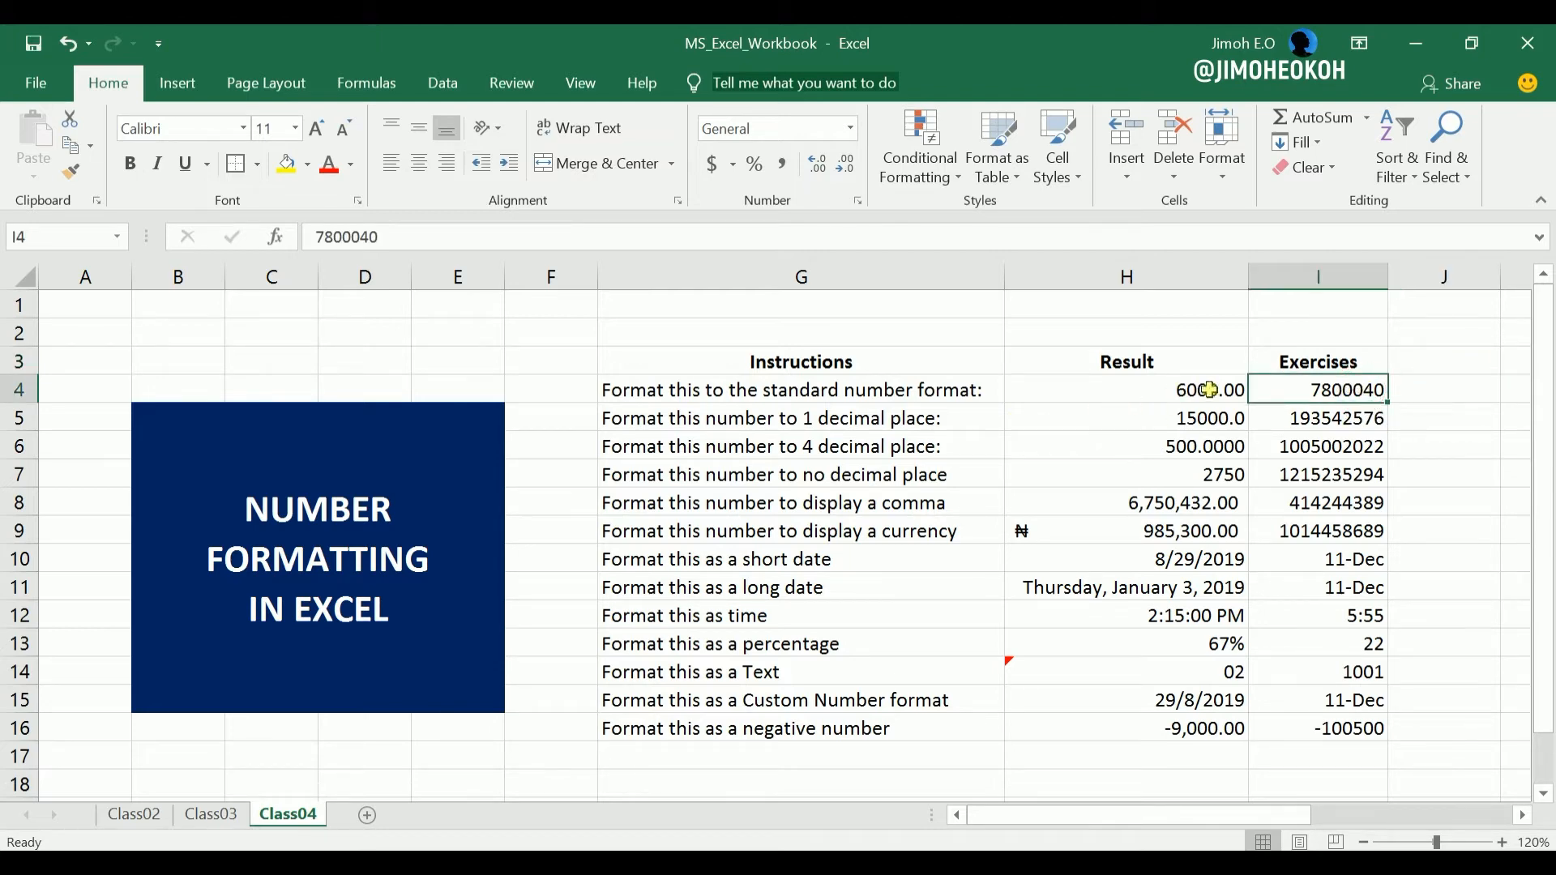
{"action": "left_click", "coordinate": [1321, 417]}
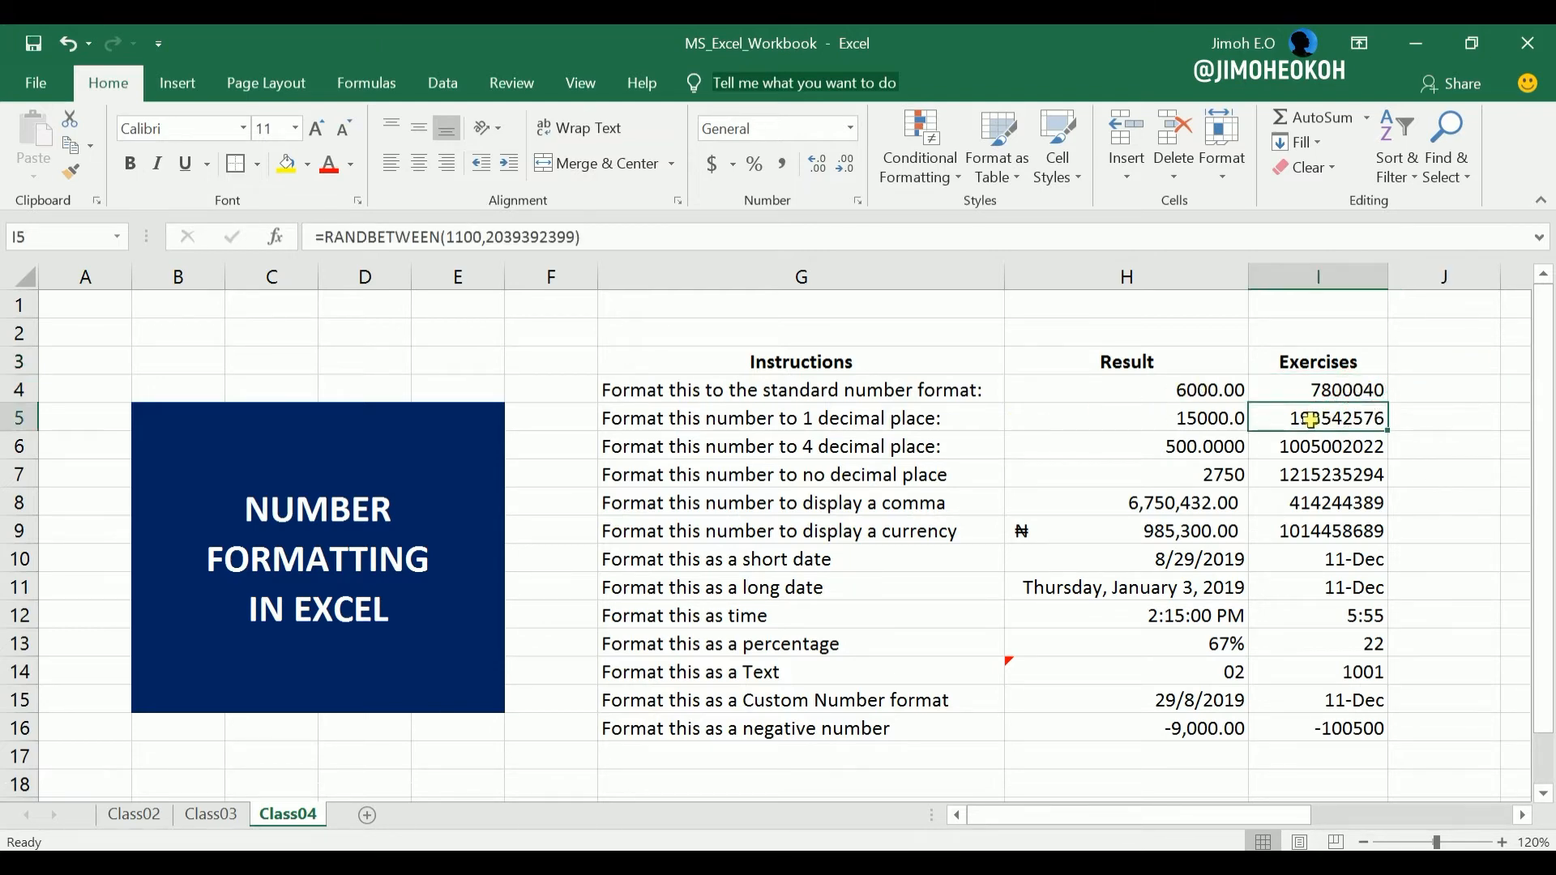
{"action": "left_click", "coordinate": [1341, 449]}
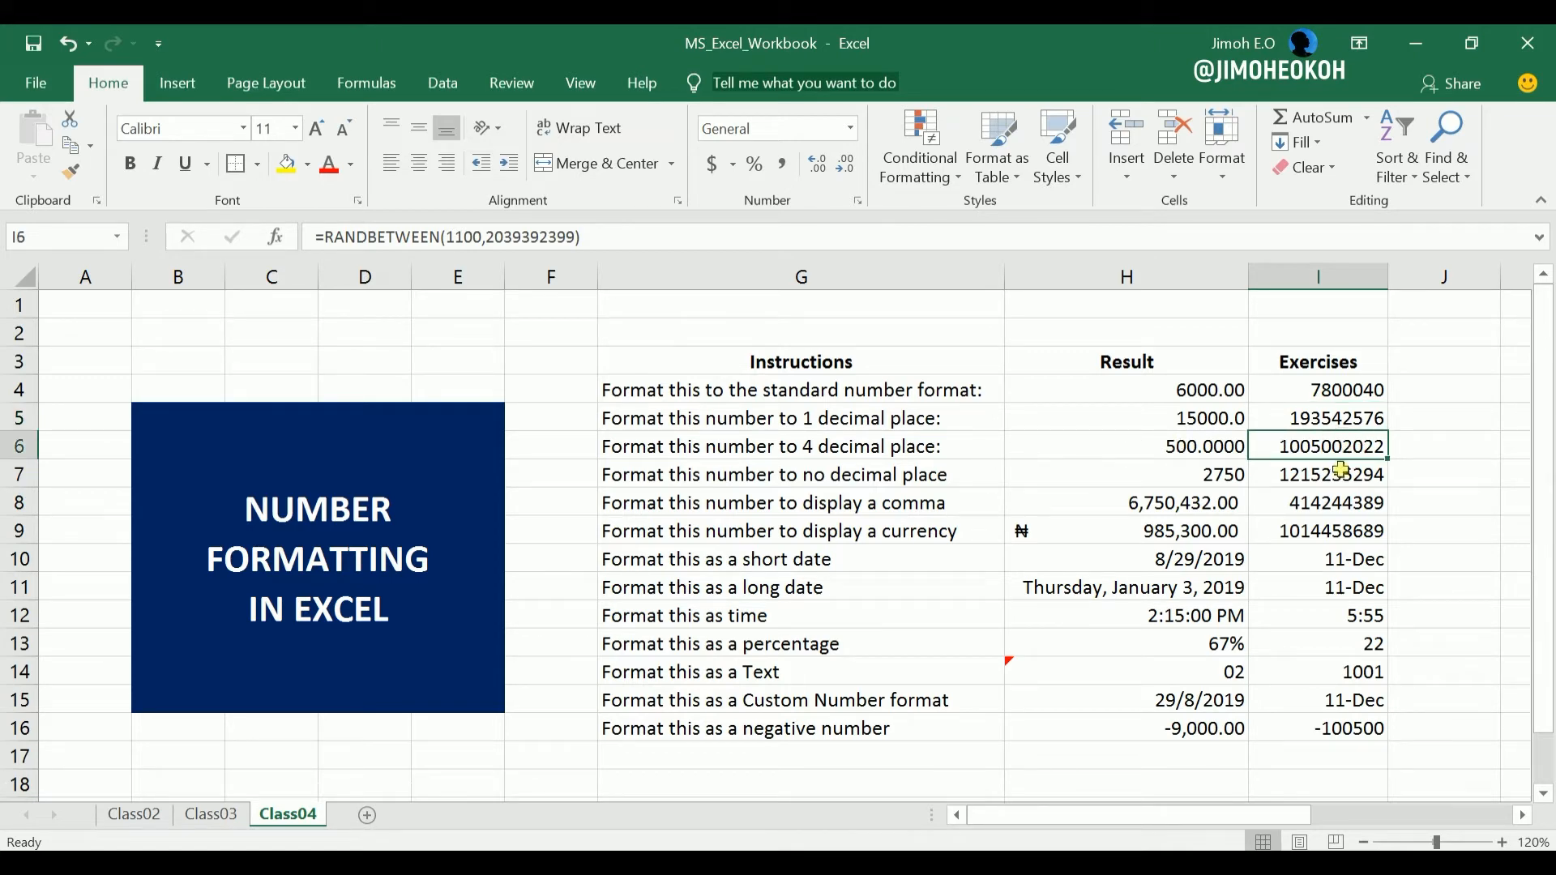
{"action": "left_click", "coordinate": [1342, 470]}
{"action": "left_click", "coordinate": [1347, 504]}
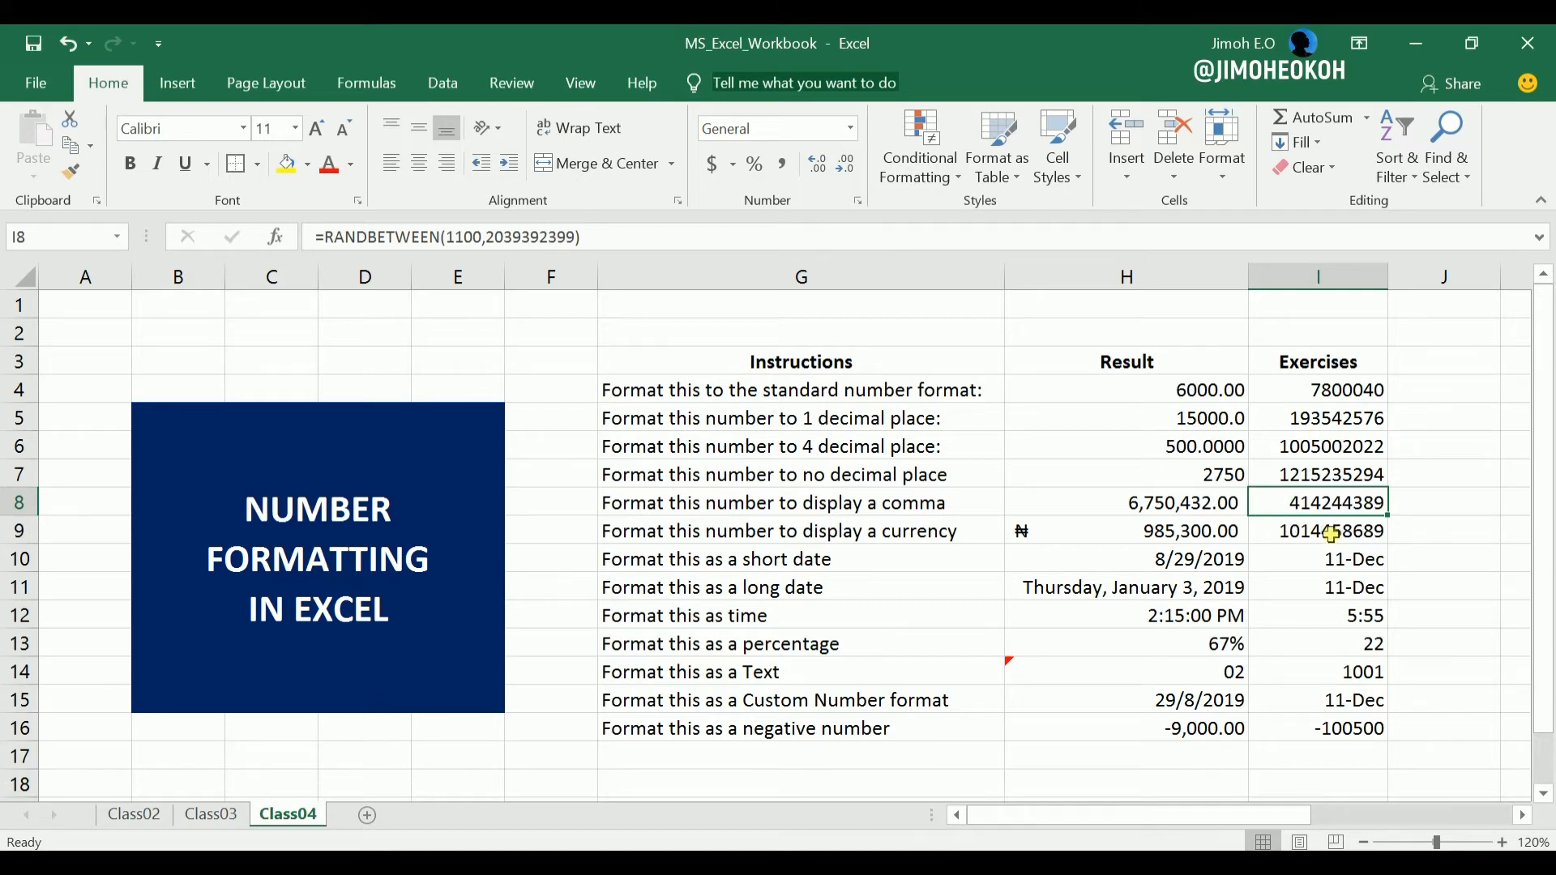
{"action": "left_click", "coordinate": [1331, 534]}
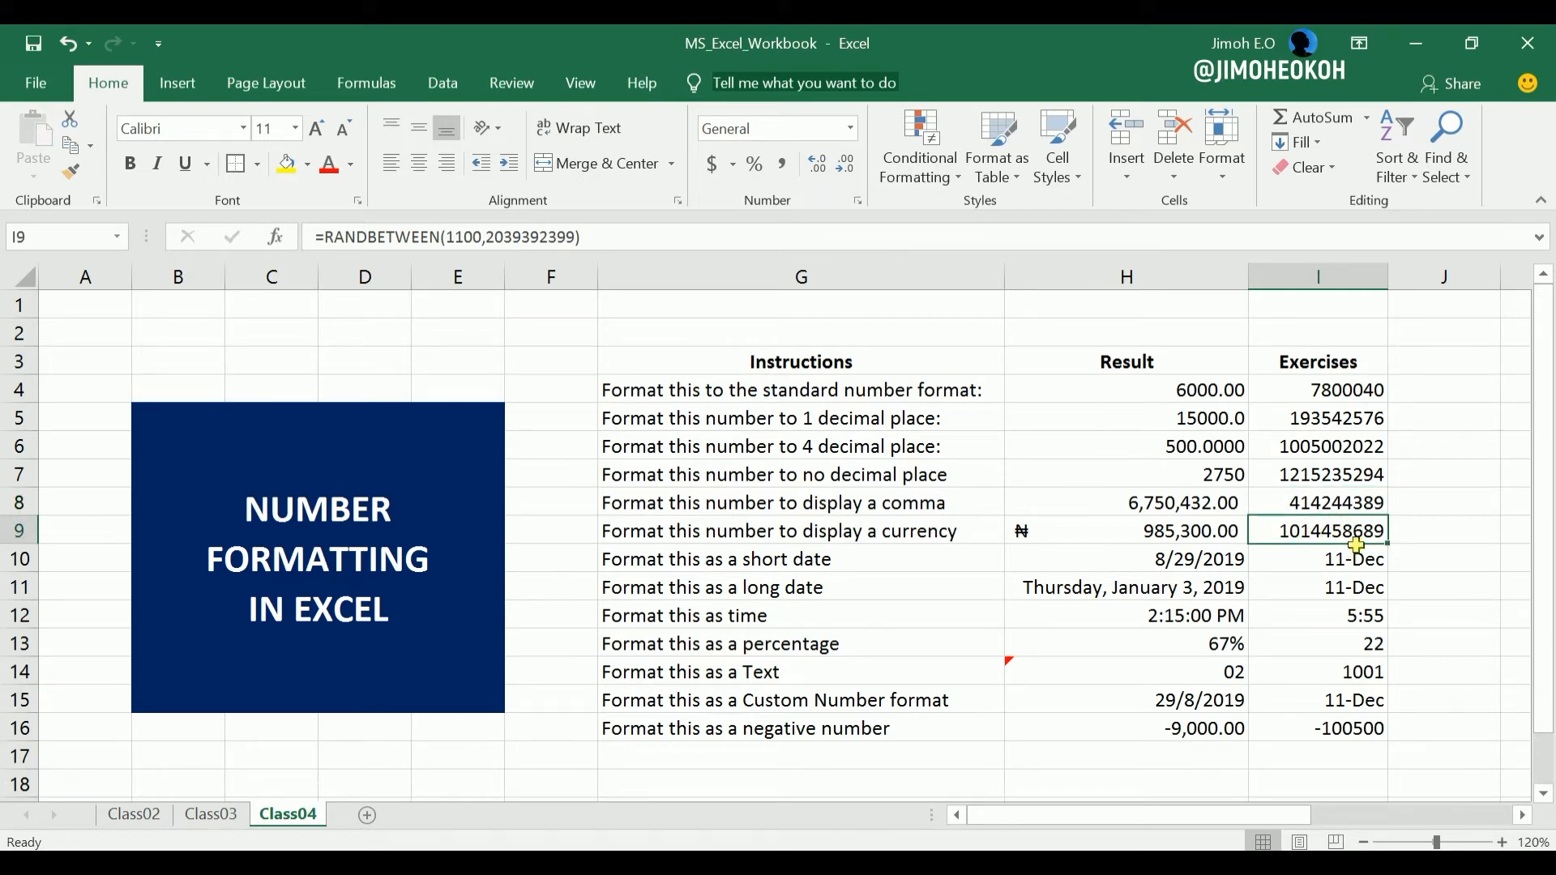
{"action": "left_click", "coordinate": [1350, 560]}
{"action": "left_click", "coordinate": [1350, 597]}
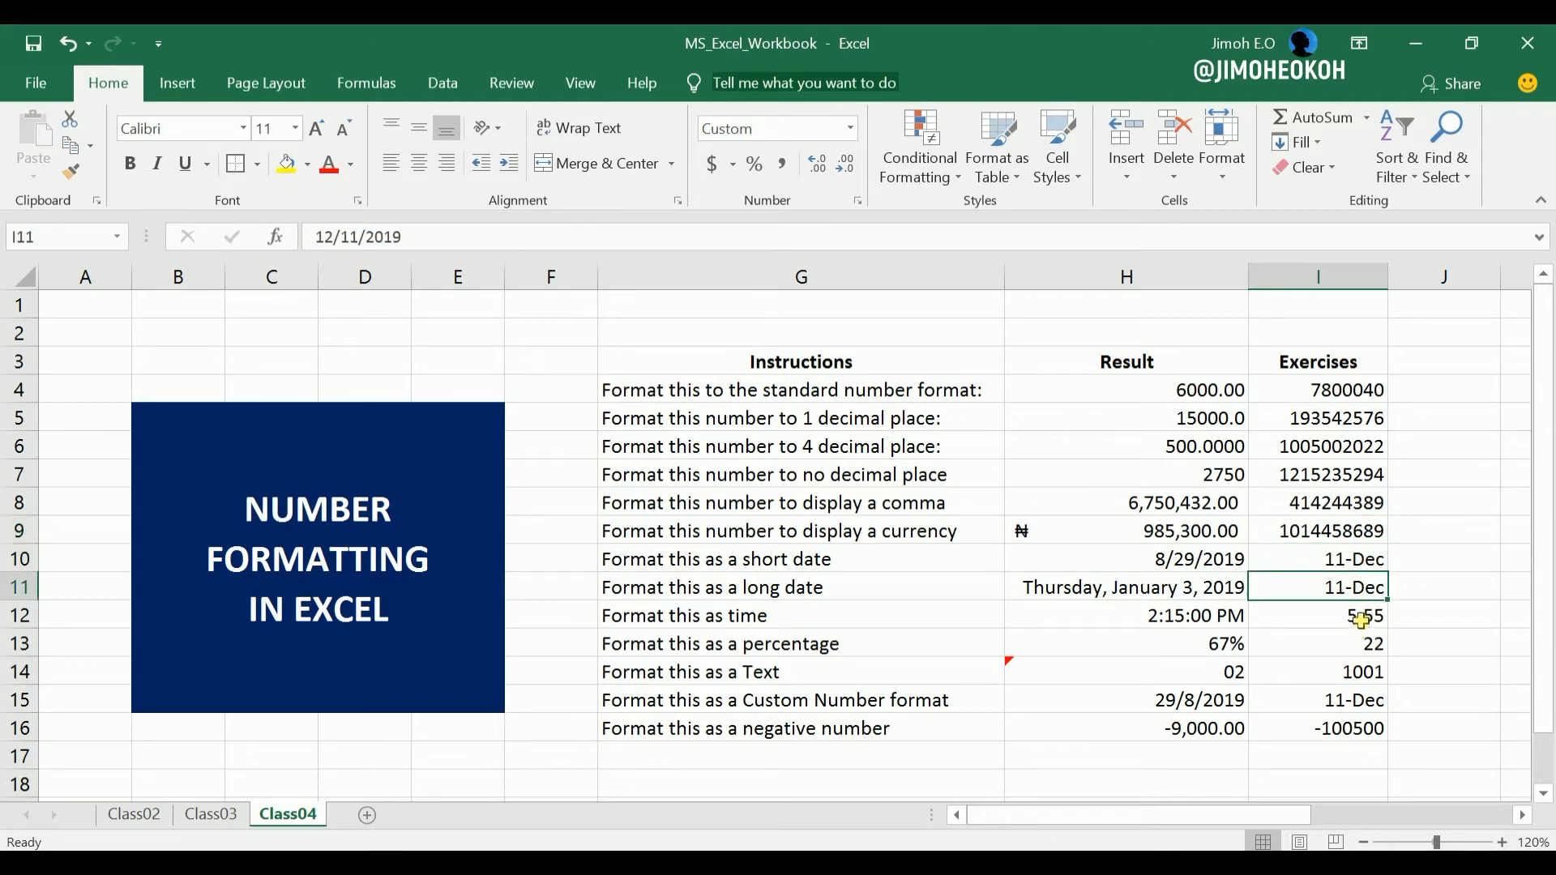
{"action": "left_click", "coordinate": [1364, 617]}
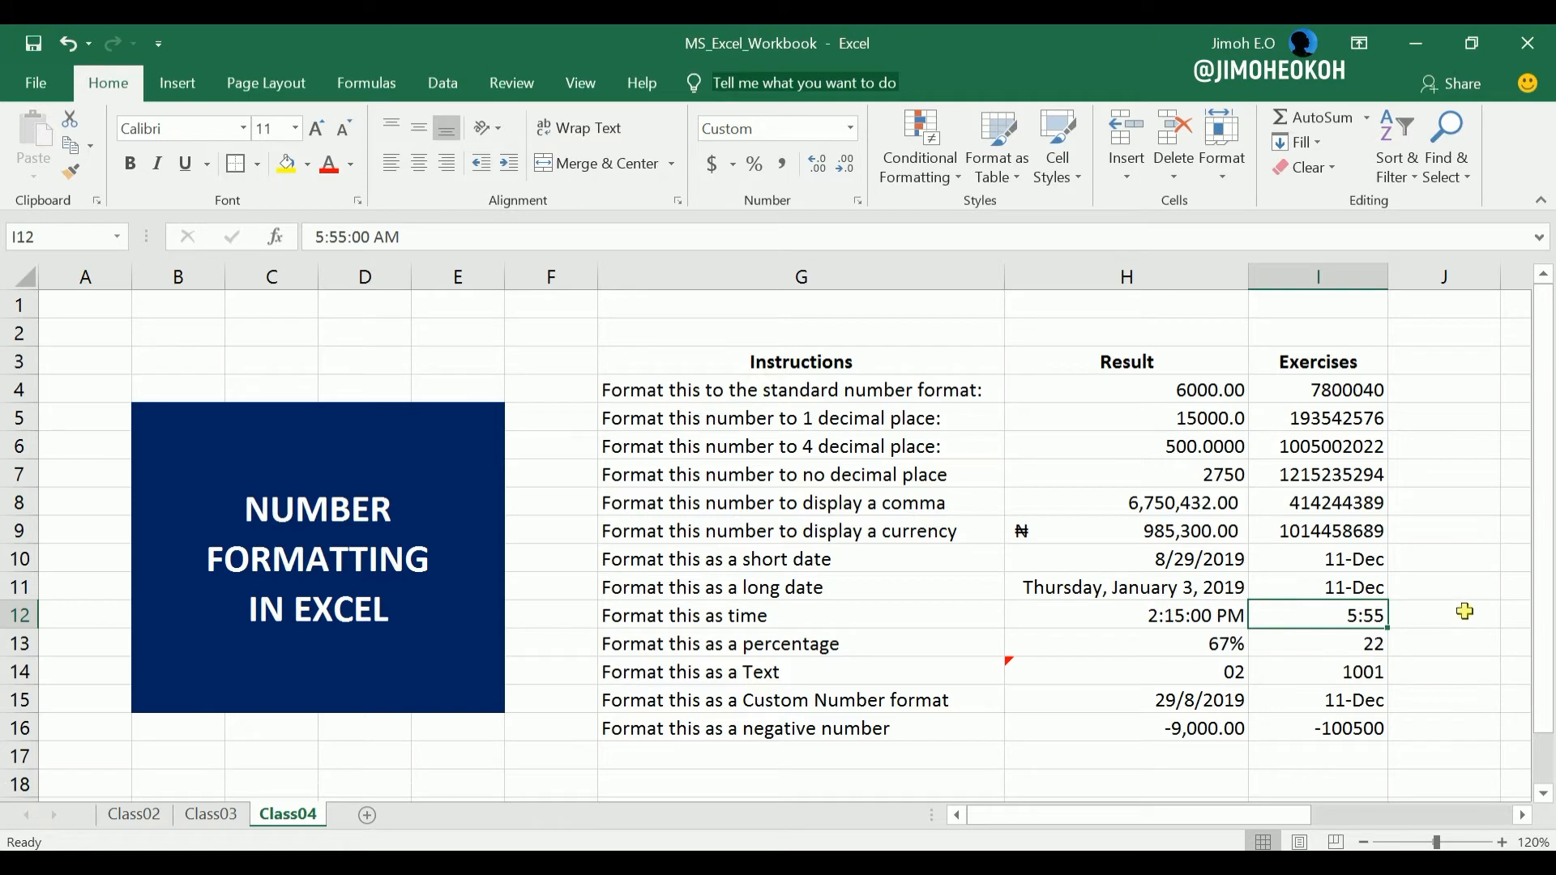
{"action": "left_click", "coordinate": [1367, 646]}
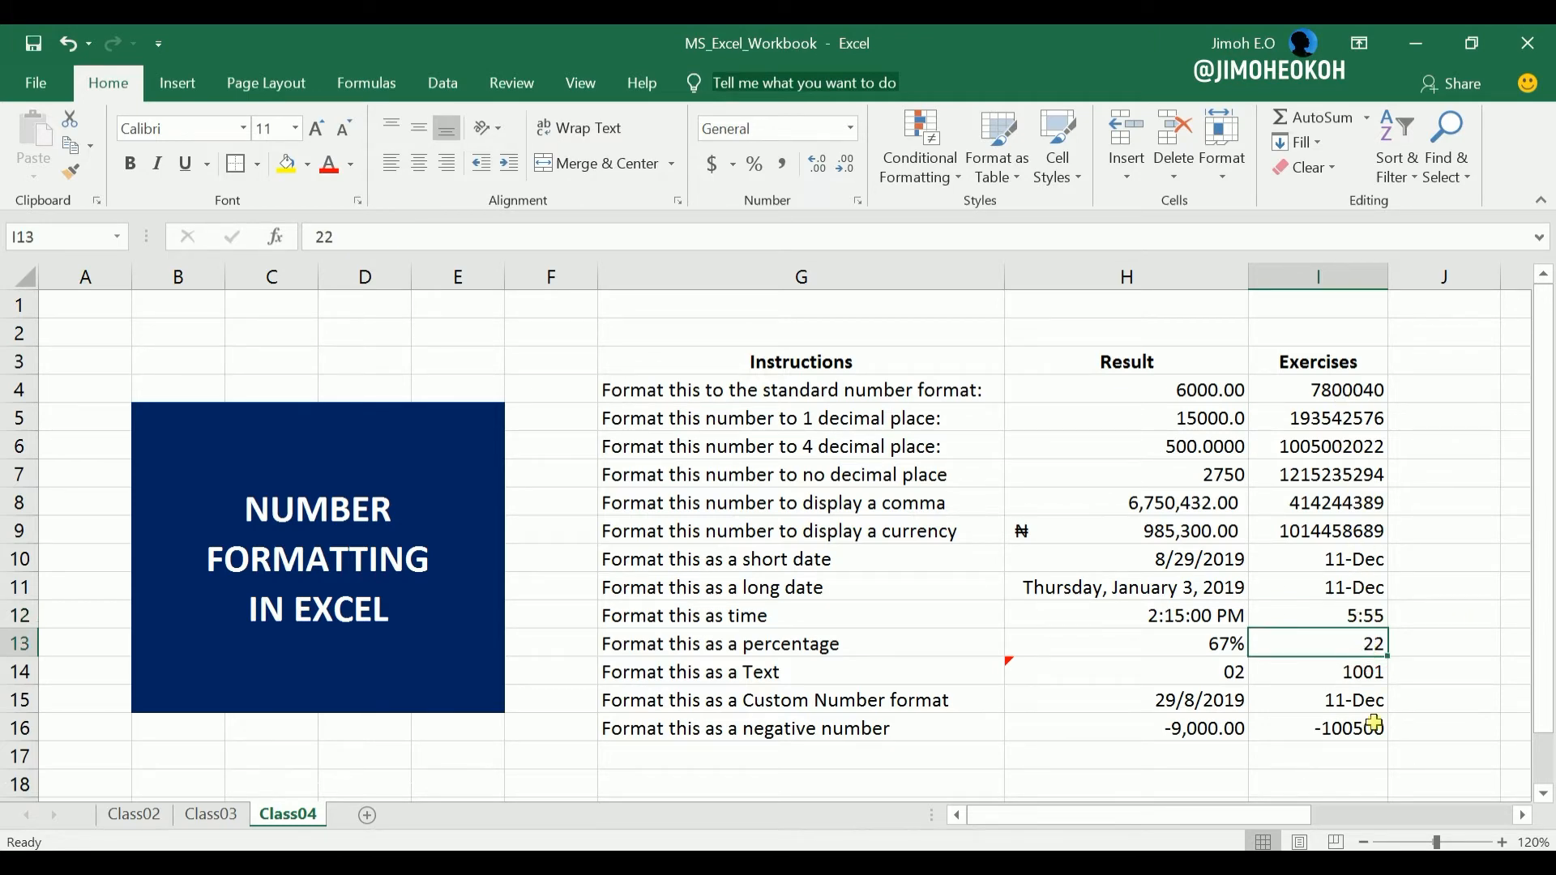
{"action": "left_click", "coordinate": [1364, 674]}
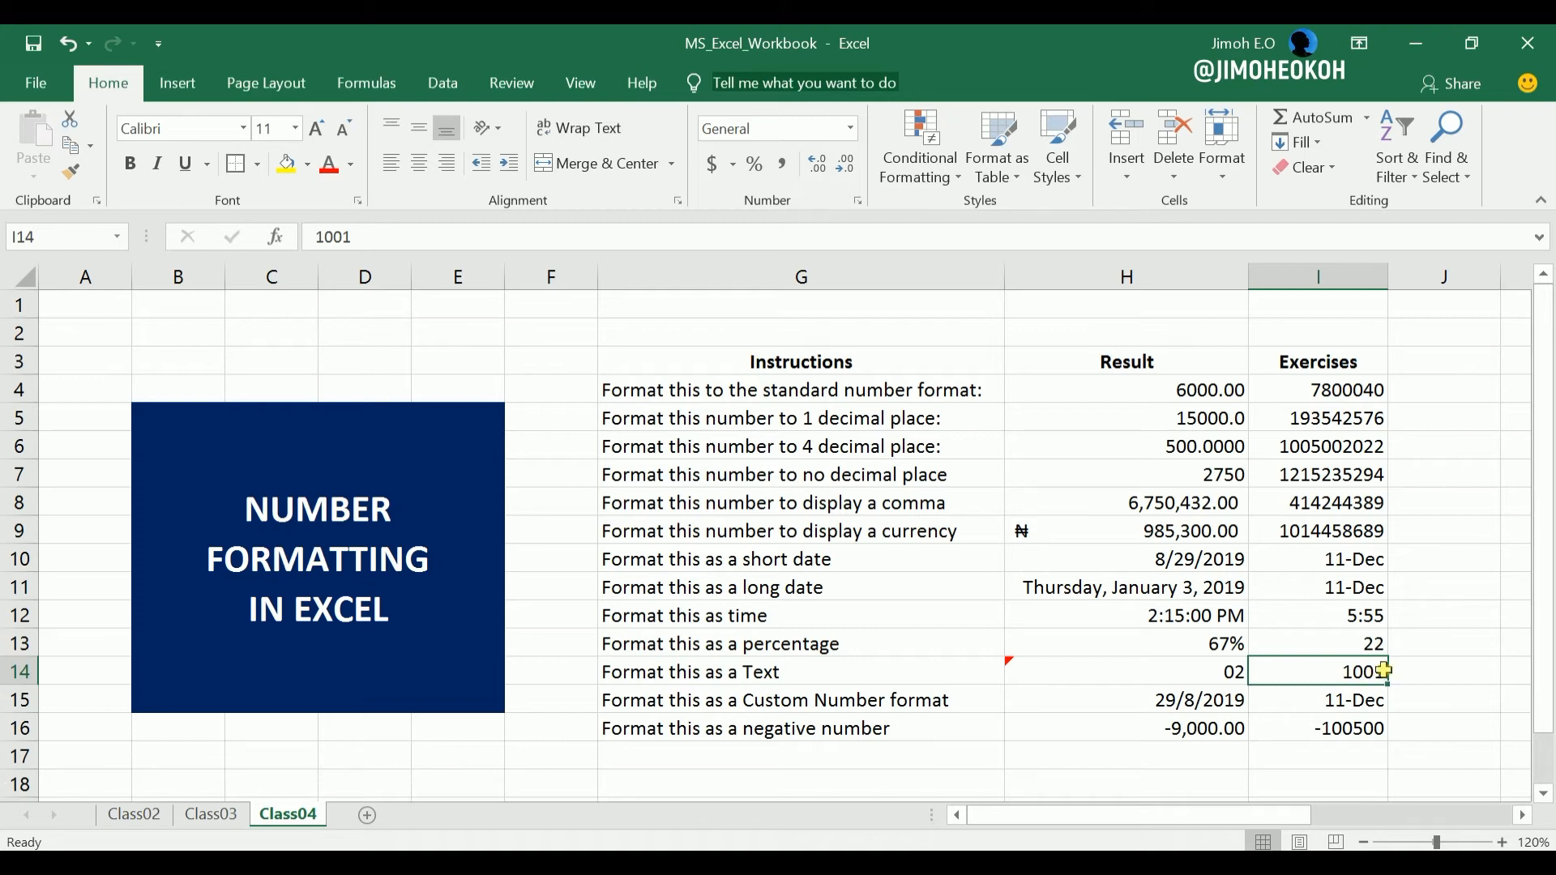
{"action": "left_click", "coordinate": [1354, 700]}
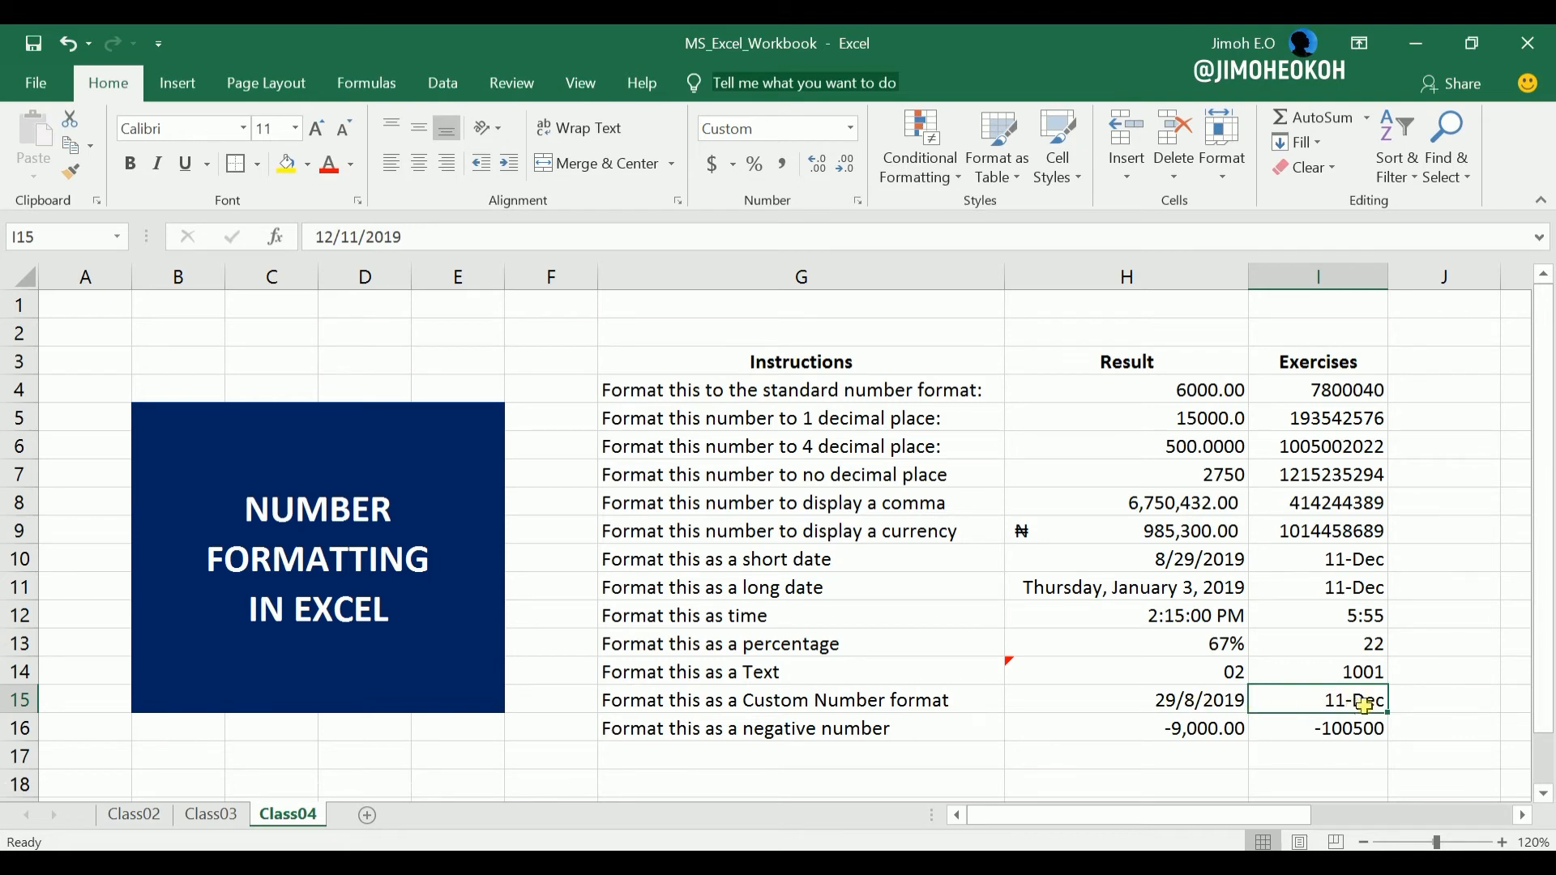
{"action": "left_click", "coordinate": [1334, 724]}
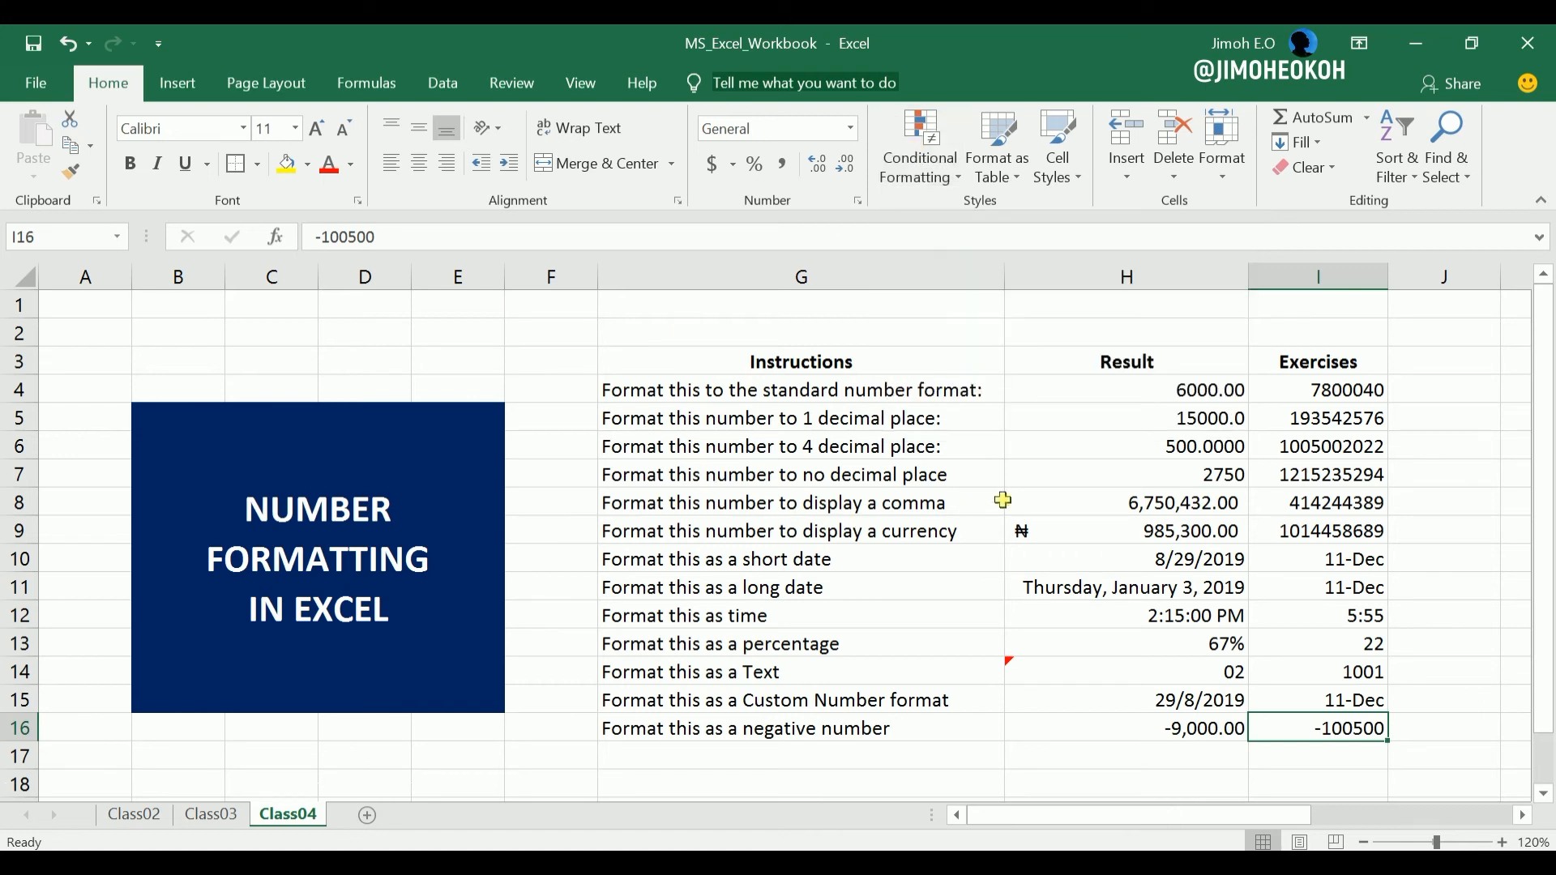
{"action": "left_click", "coordinate": [1066, 445]}
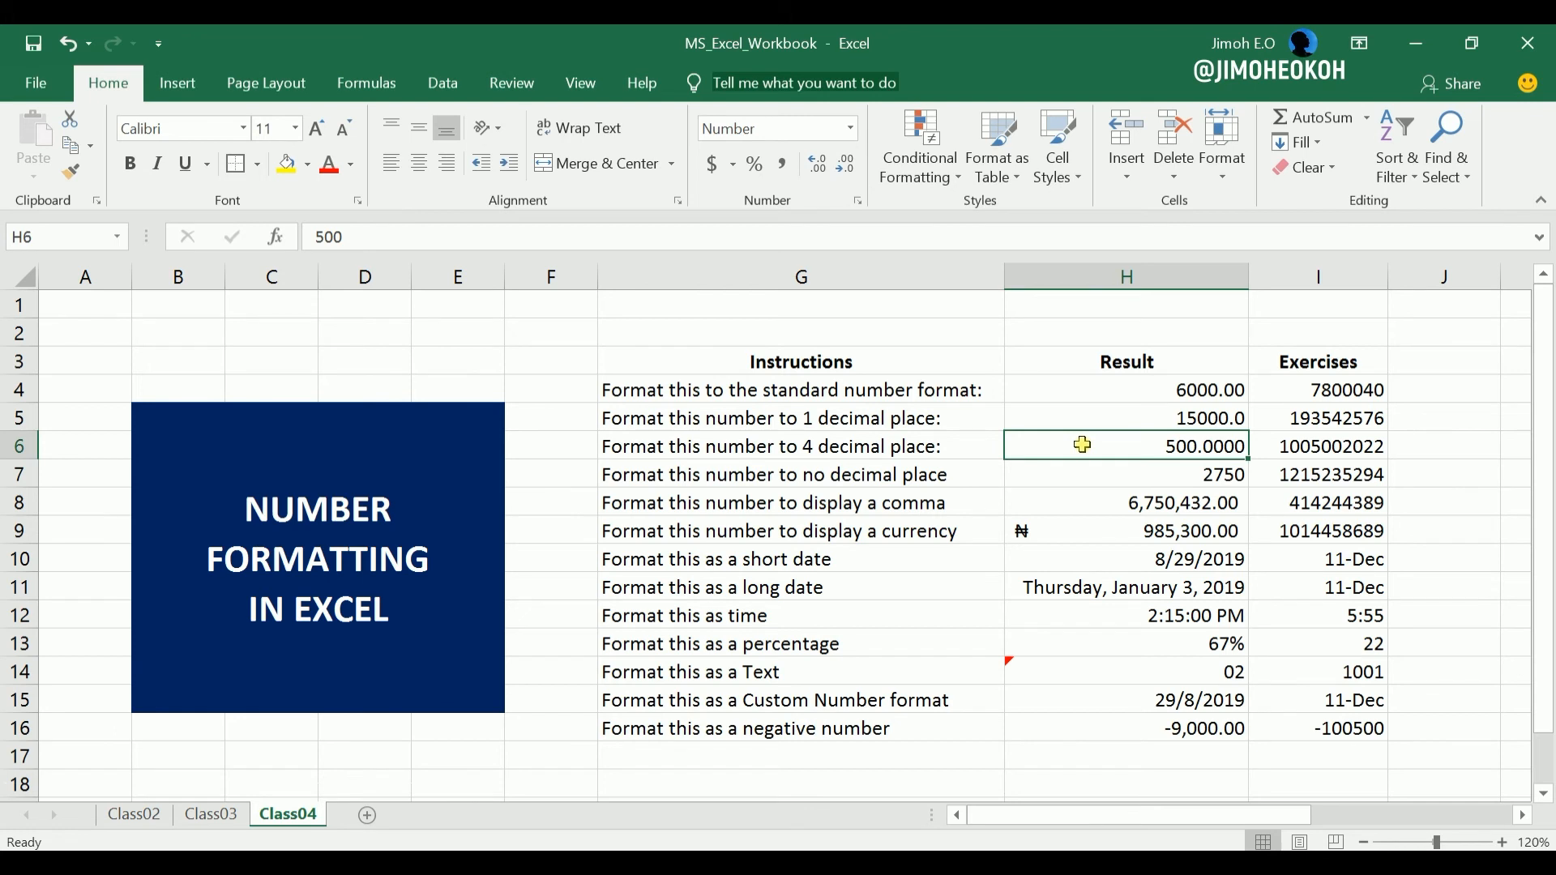